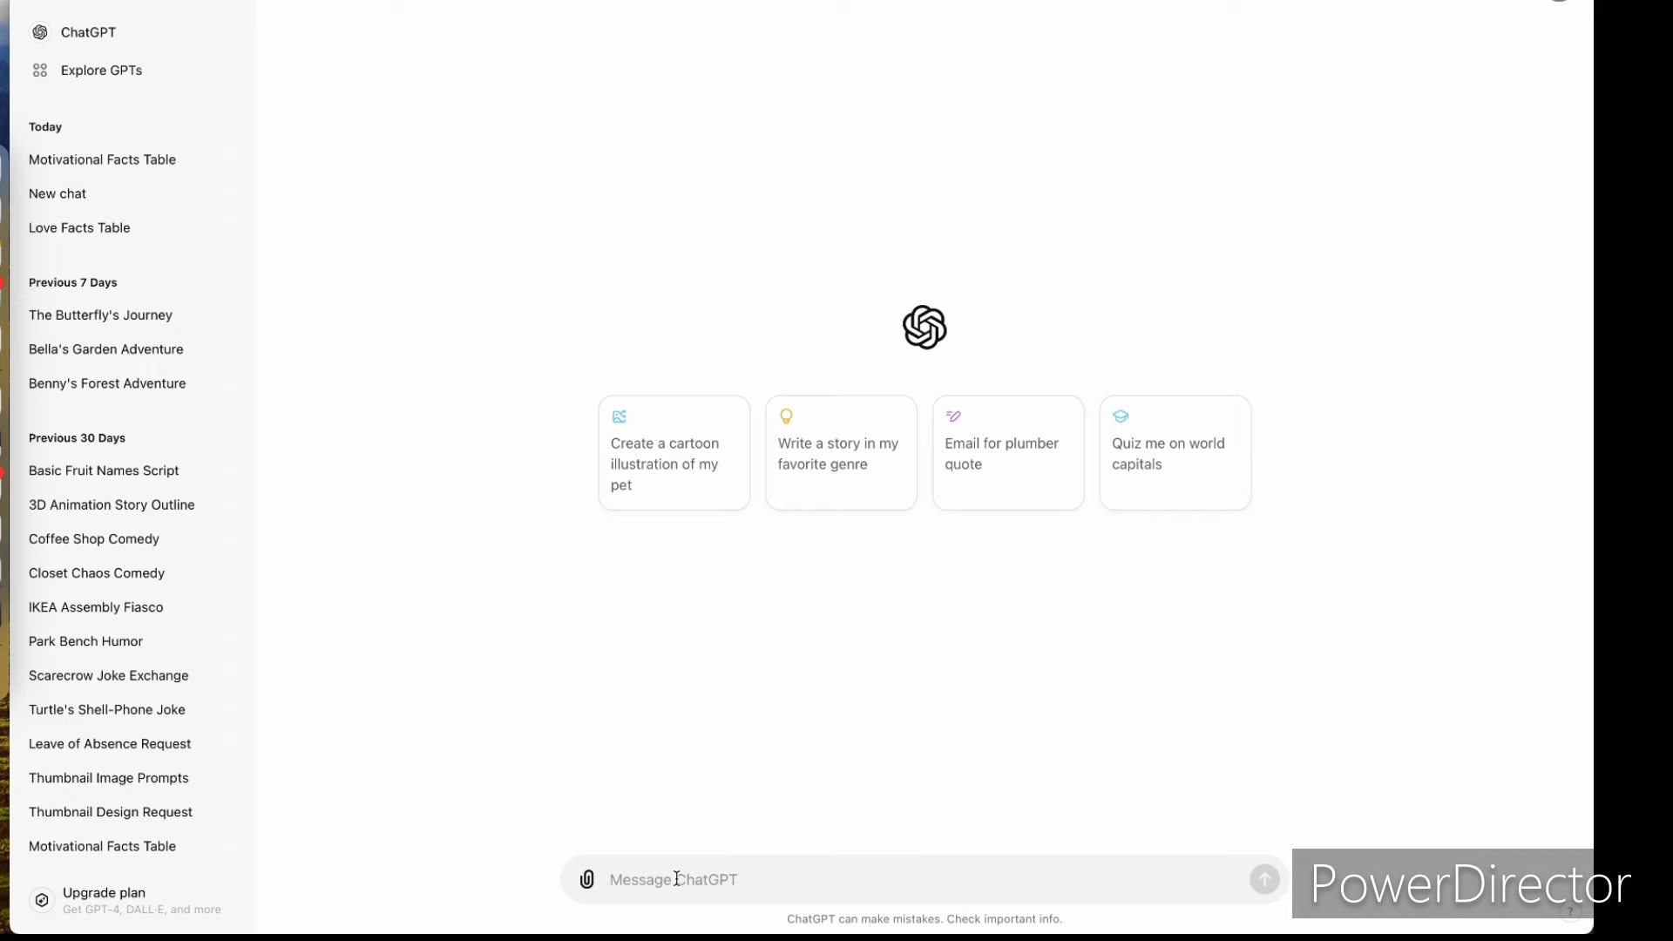
# Step: Ask for 60 sets of easily understandable, non-repeating motivational facts in a table with topic, part1 and part 2 columns
pyautogui.write("create me  60 sets of motivational facts  which should be easily understandable and format them in a table where one column is the topic , one column is part1 and one column is part 2 . don't repeat any facts.keep the facts engaging and relatable to everyone in particular situationsts of love facts which should be easily understandable and format them in a table where one column is the topic , one column is part1 and one column is part 2 . don't repeat any facts.keep the facts engaging and relatable to everyone in particular situations")
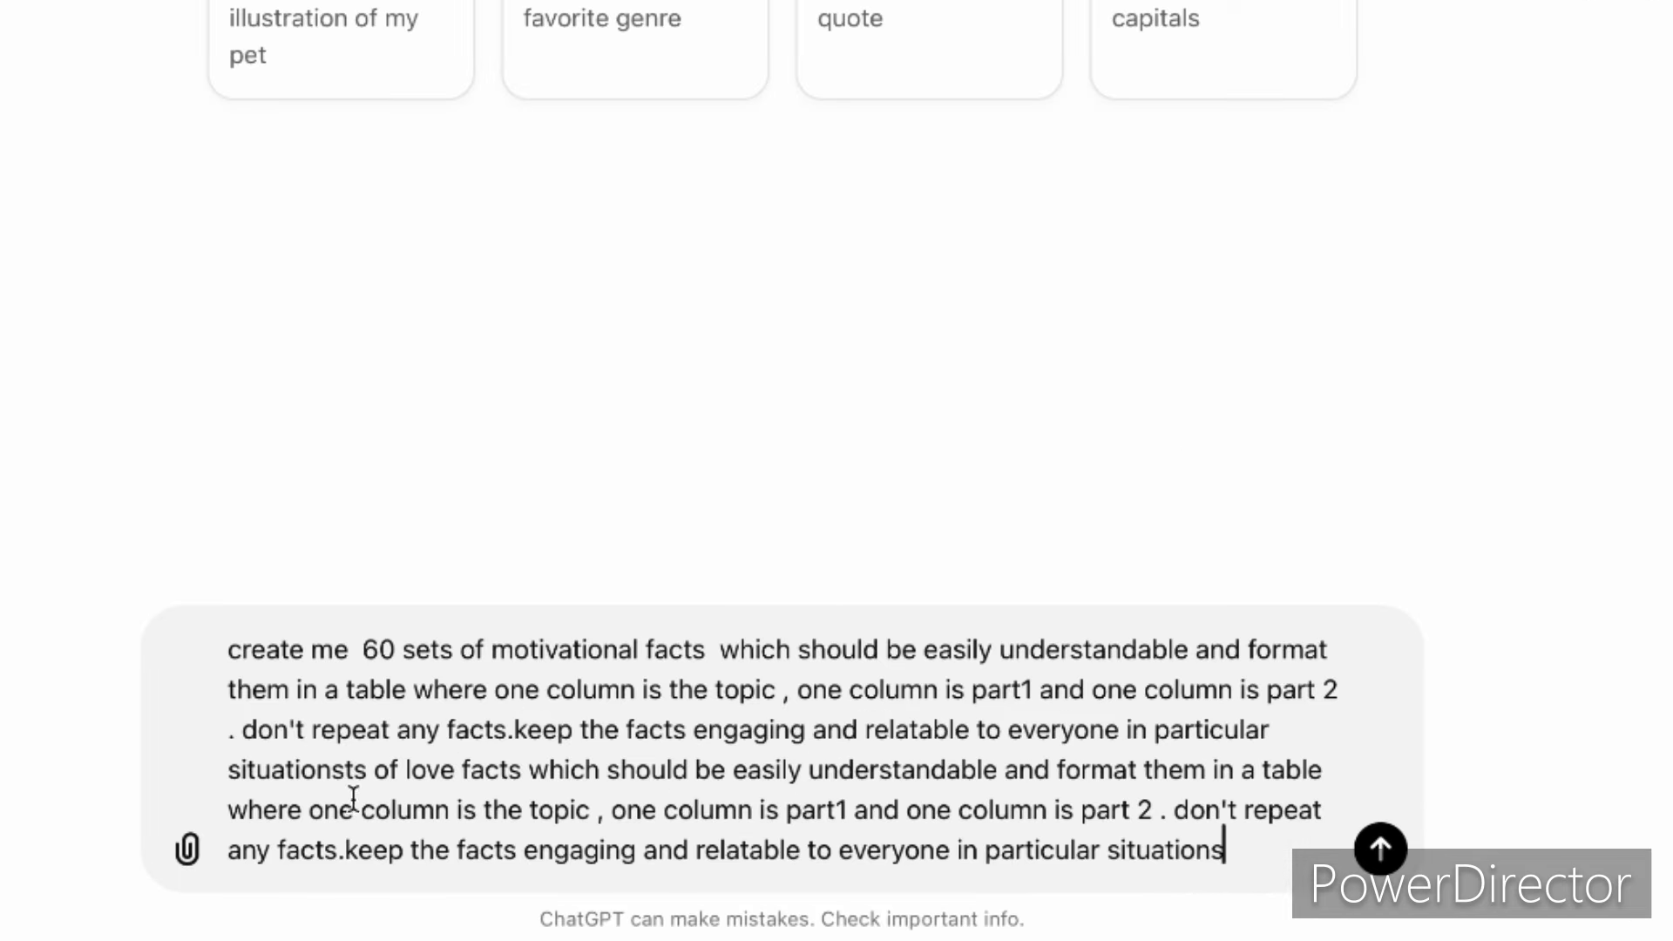
pyautogui.moveTo(230, 649); pyautogui.dragTo(1409, 854)
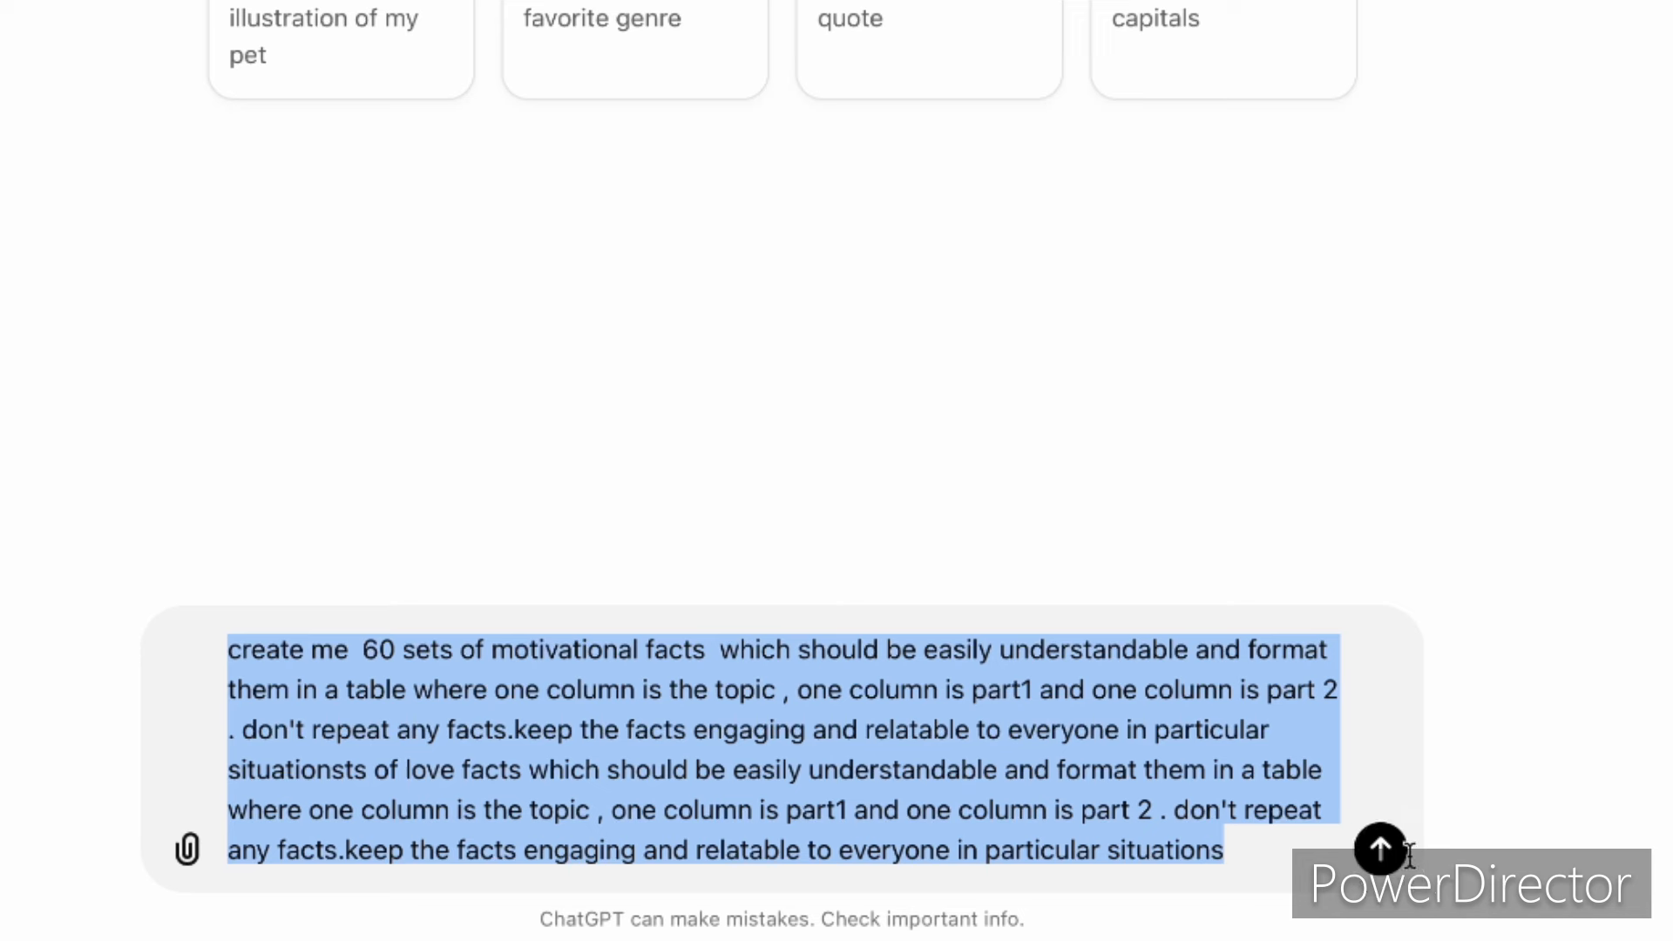
pyautogui.click(438, 620)
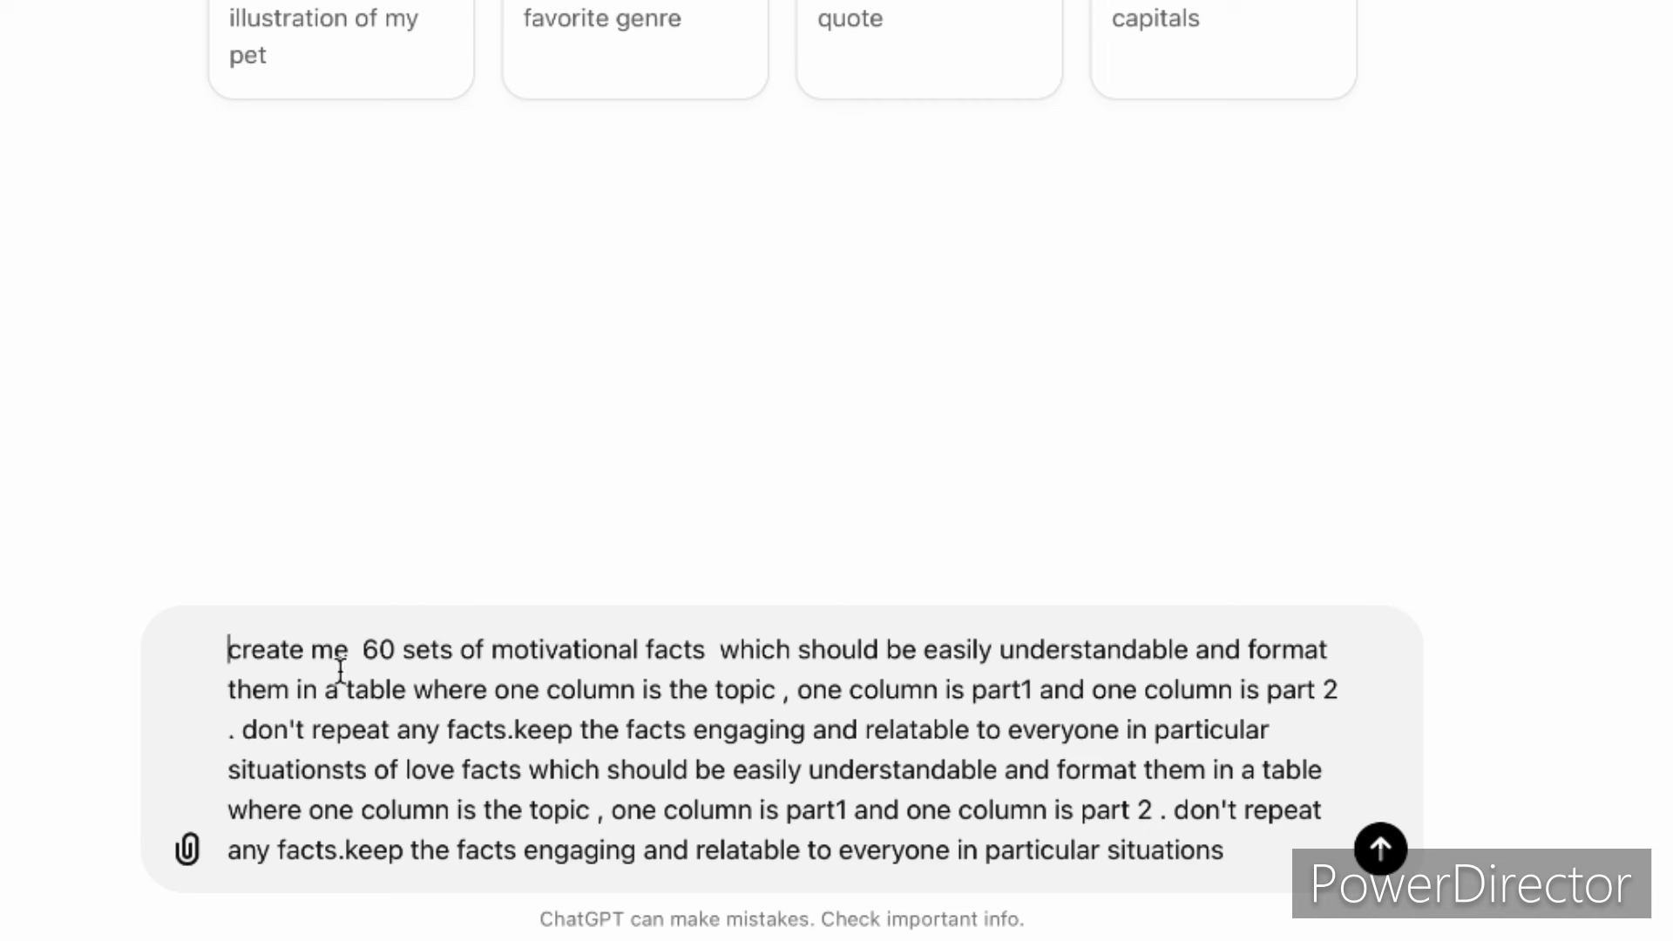
pyautogui.moveTo(361, 649); pyautogui.dragTo(706, 655)
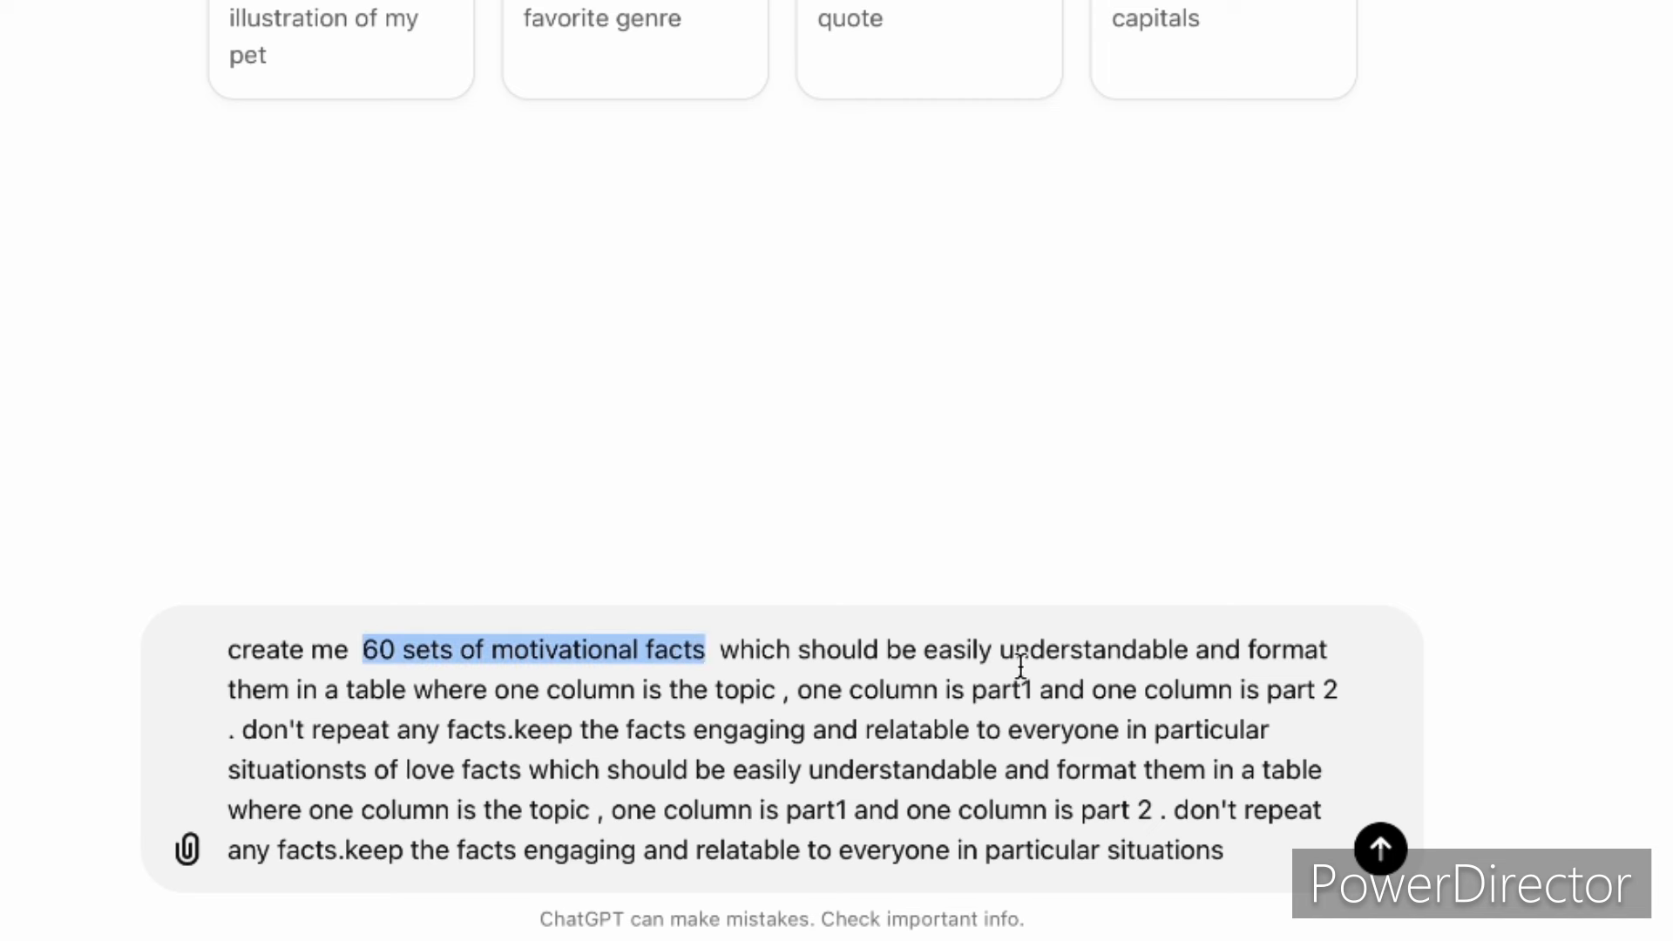
pyautogui.doubleClick(745, 693)
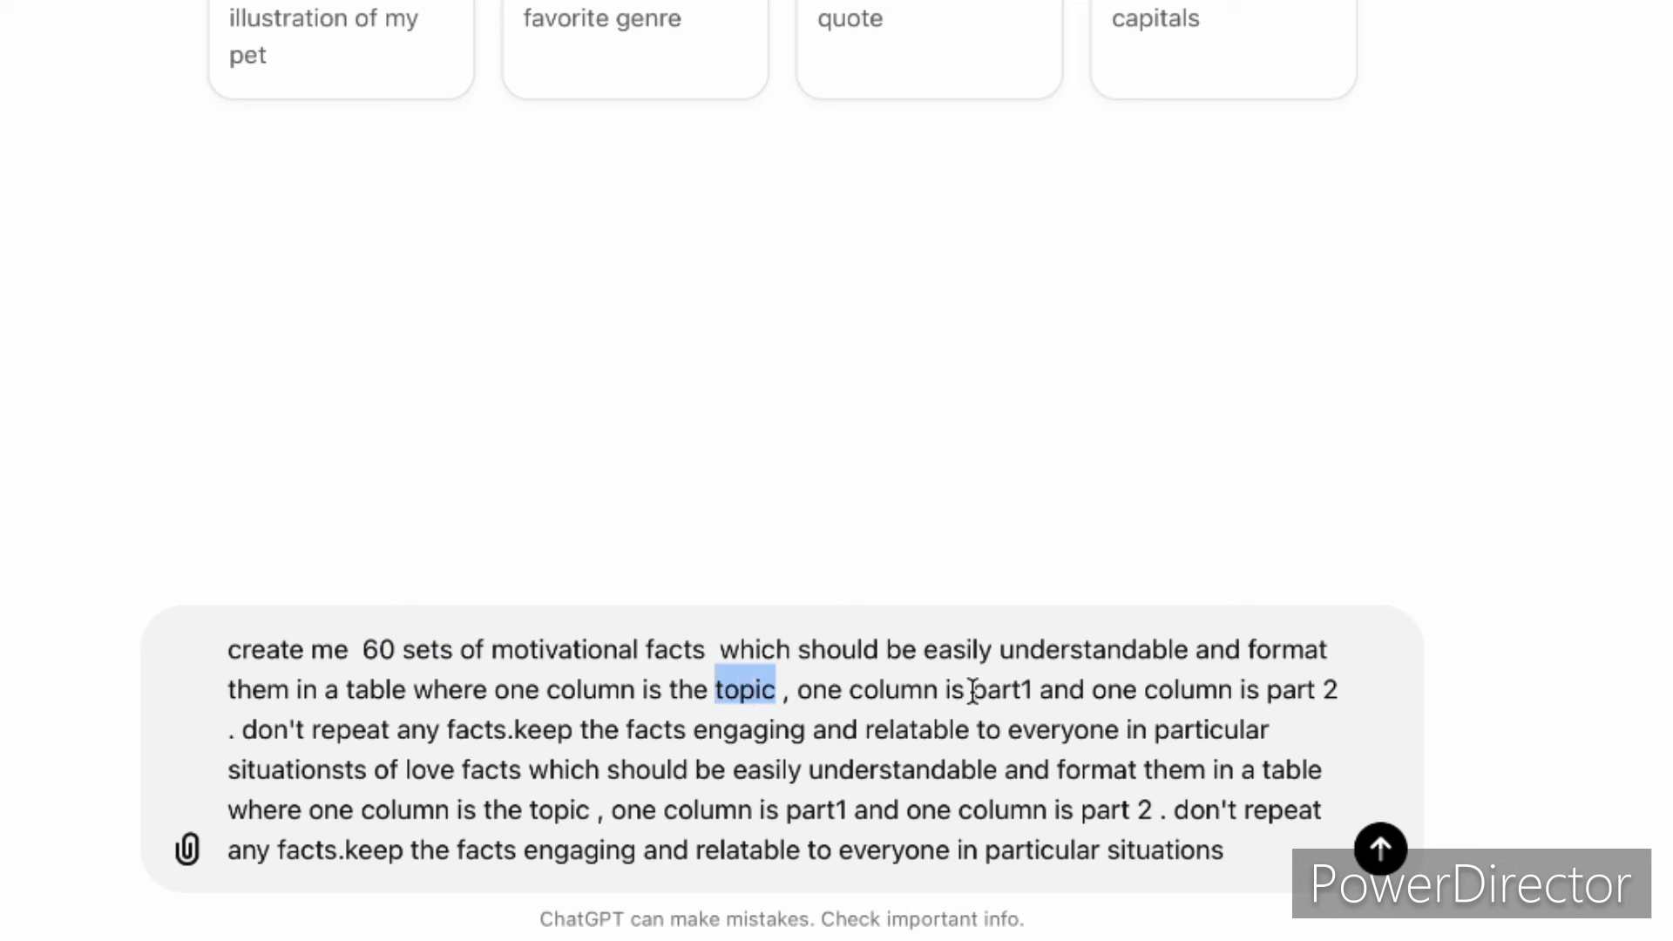
pyautogui.moveTo(969, 691); pyautogui.dragTo(1019, 691)
pyautogui.moveTo(1268, 688); pyautogui.dragTo(1366, 683)
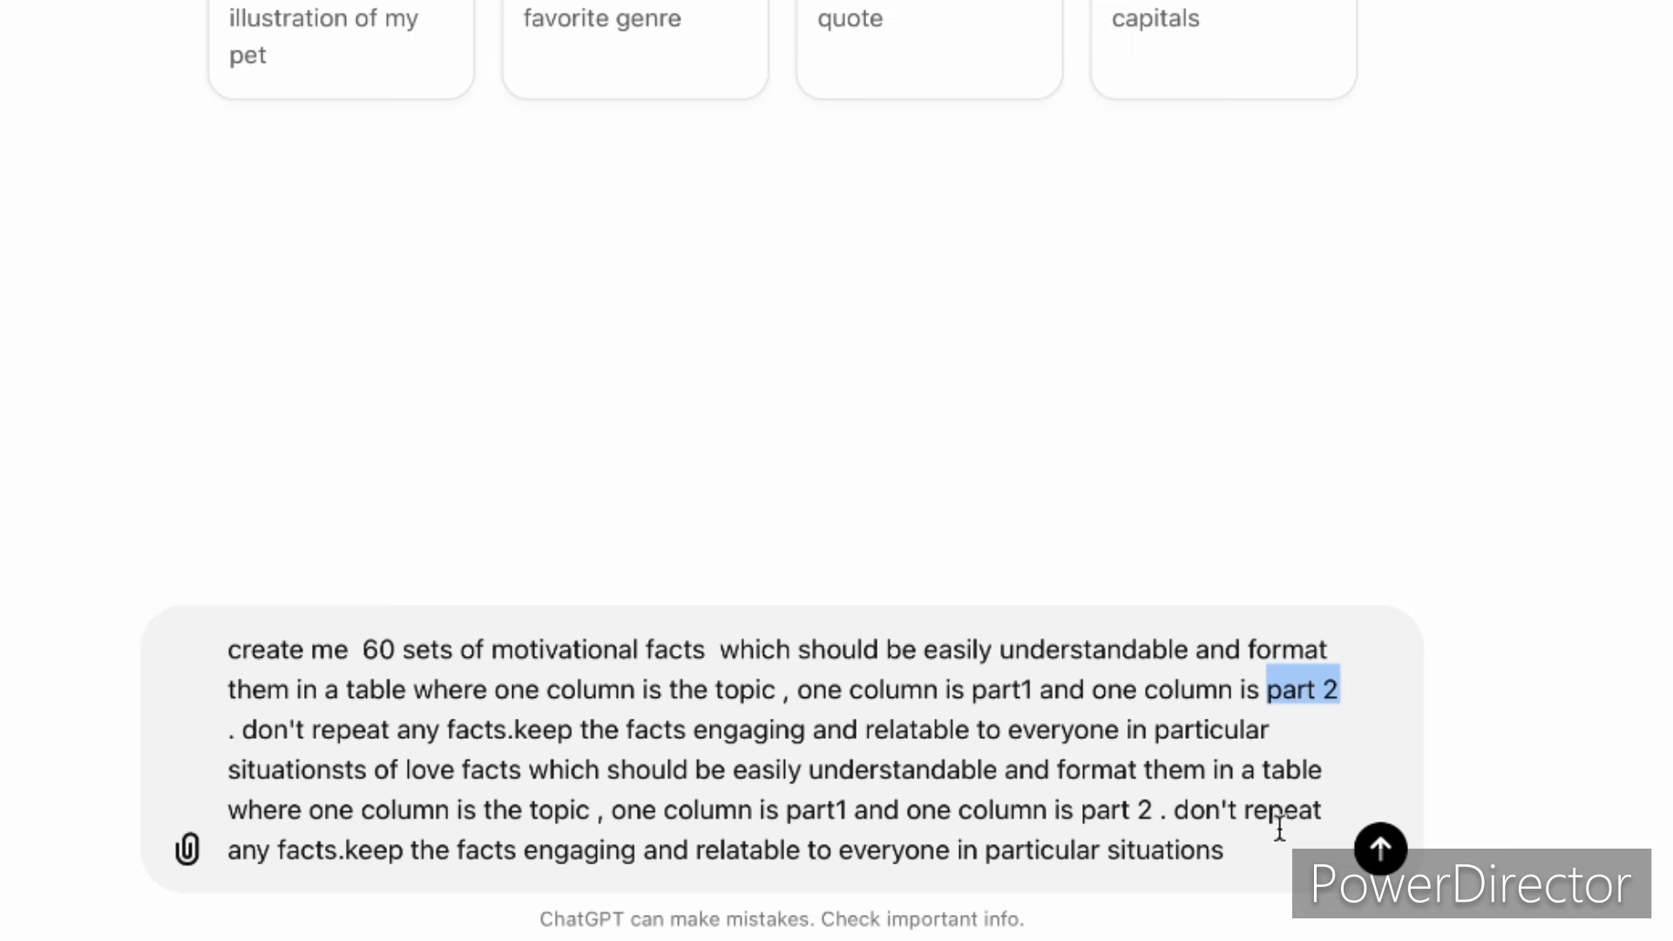
pyautogui.click(1381, 849)
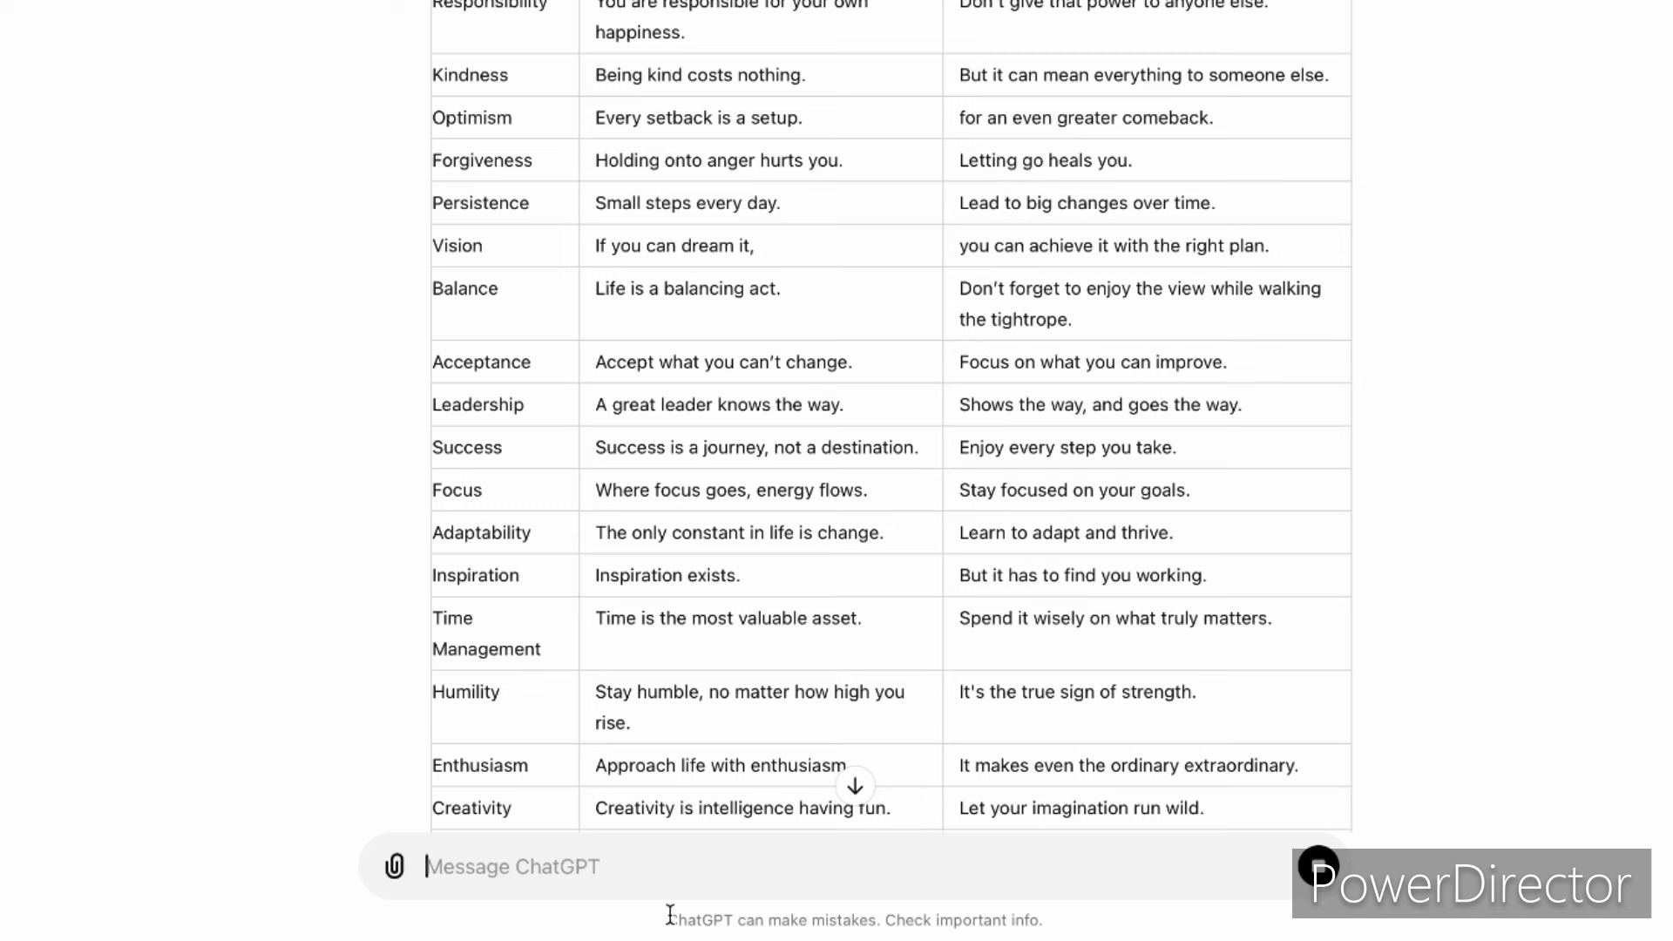
# Step: Enter the same table prompt again, reworded to ask for 60 sets of love facts in telugu, and submit it
pyautogui.write("create me  60 sets of motivational facts  which should be easily understandable and format them in a table where one column is the topic , one column is part1 and one column is part 2 . don't repeat any facts.keep the facts engaging and relatable to everyone in particular situationsts of love facts which should be easily understandable and format them in a table where one column is the topic , one column is part1 and one column is part 2 . don't repeat any facts.keep the facts engaging and relatable to everyone in particular situations")
pyautogui.doubleClick(678, 717)
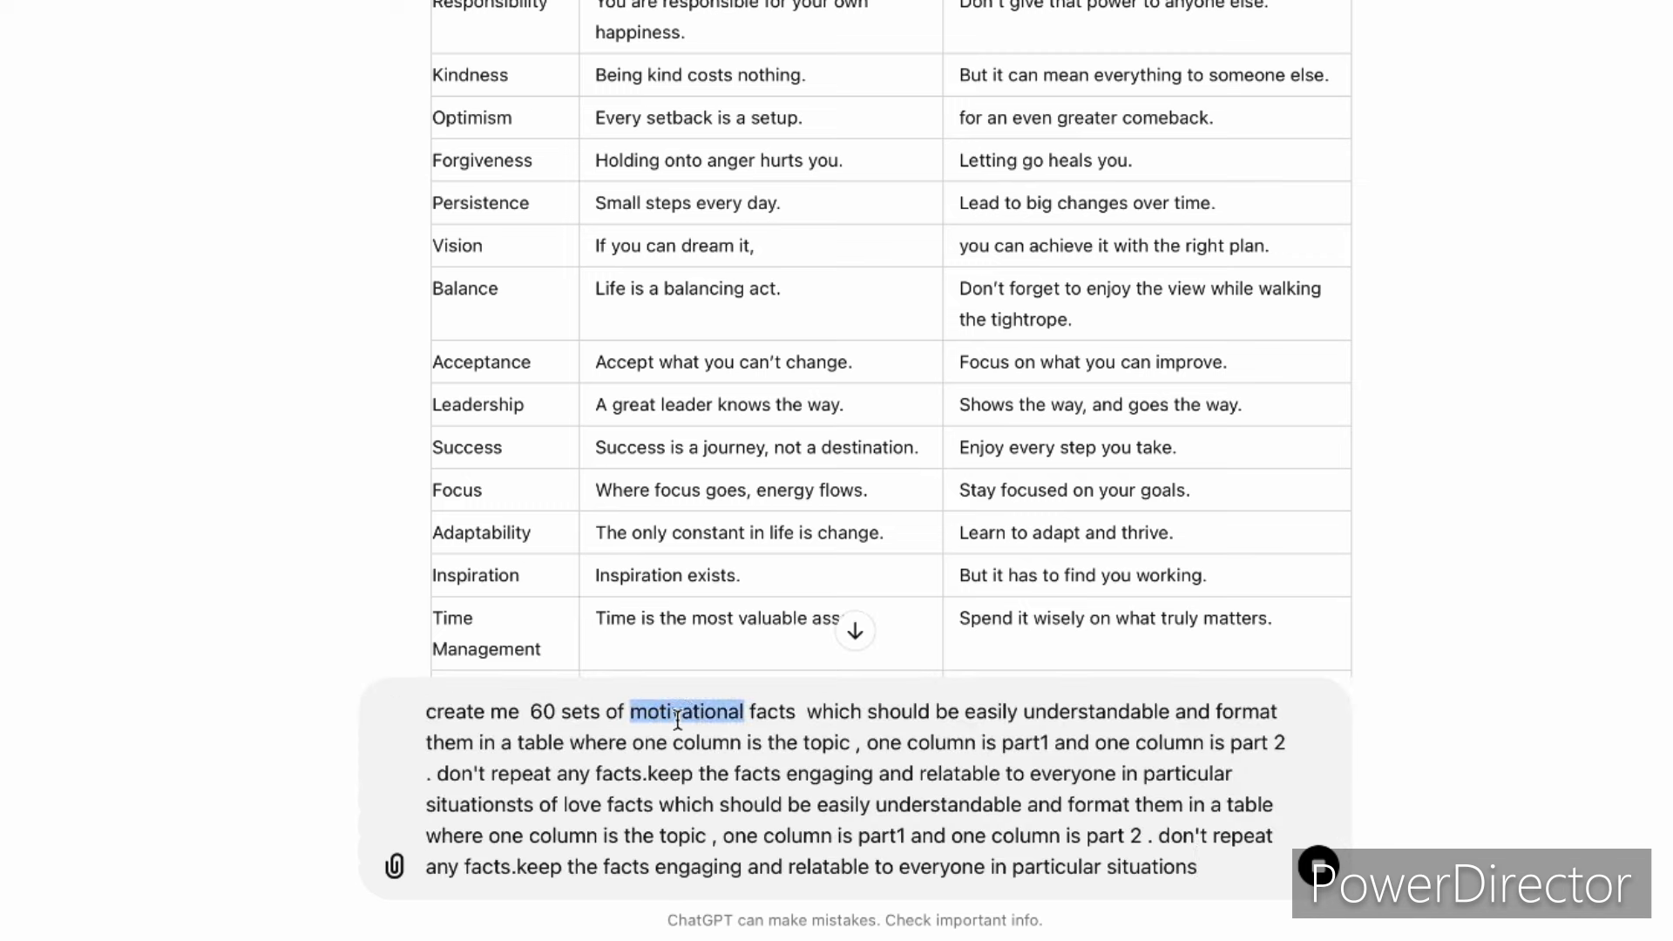
pyautogui.press('BackSpace')
pyautogui.press('BackSpace')
pyautogui.write('love')
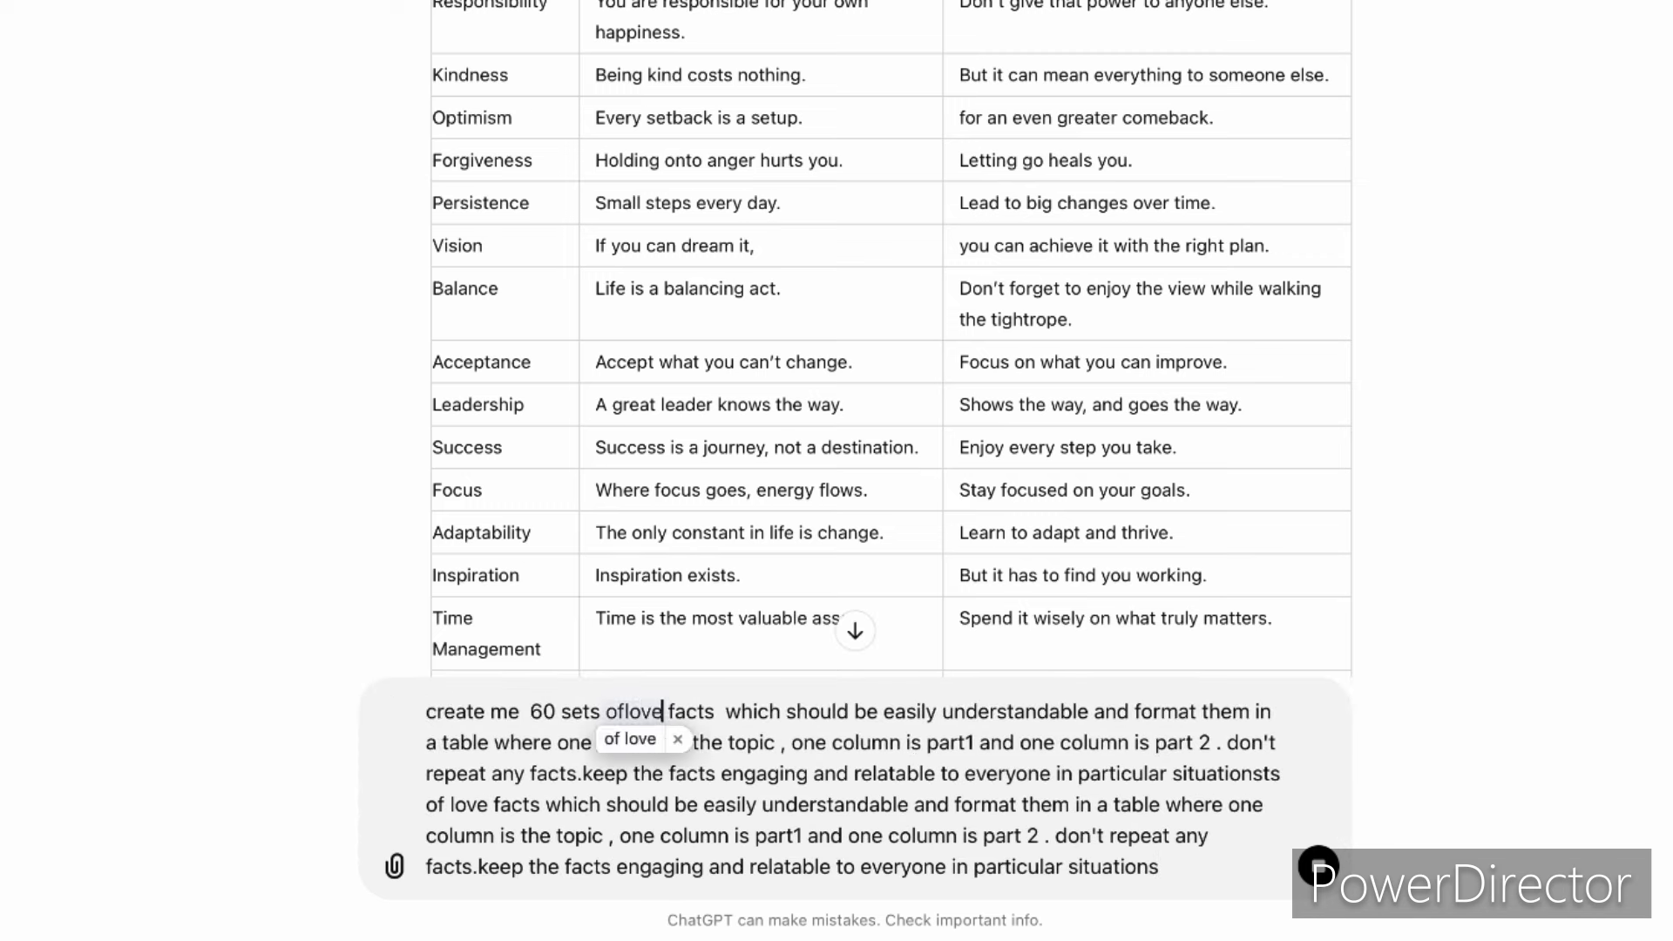
pyautogui.click(627, 712)
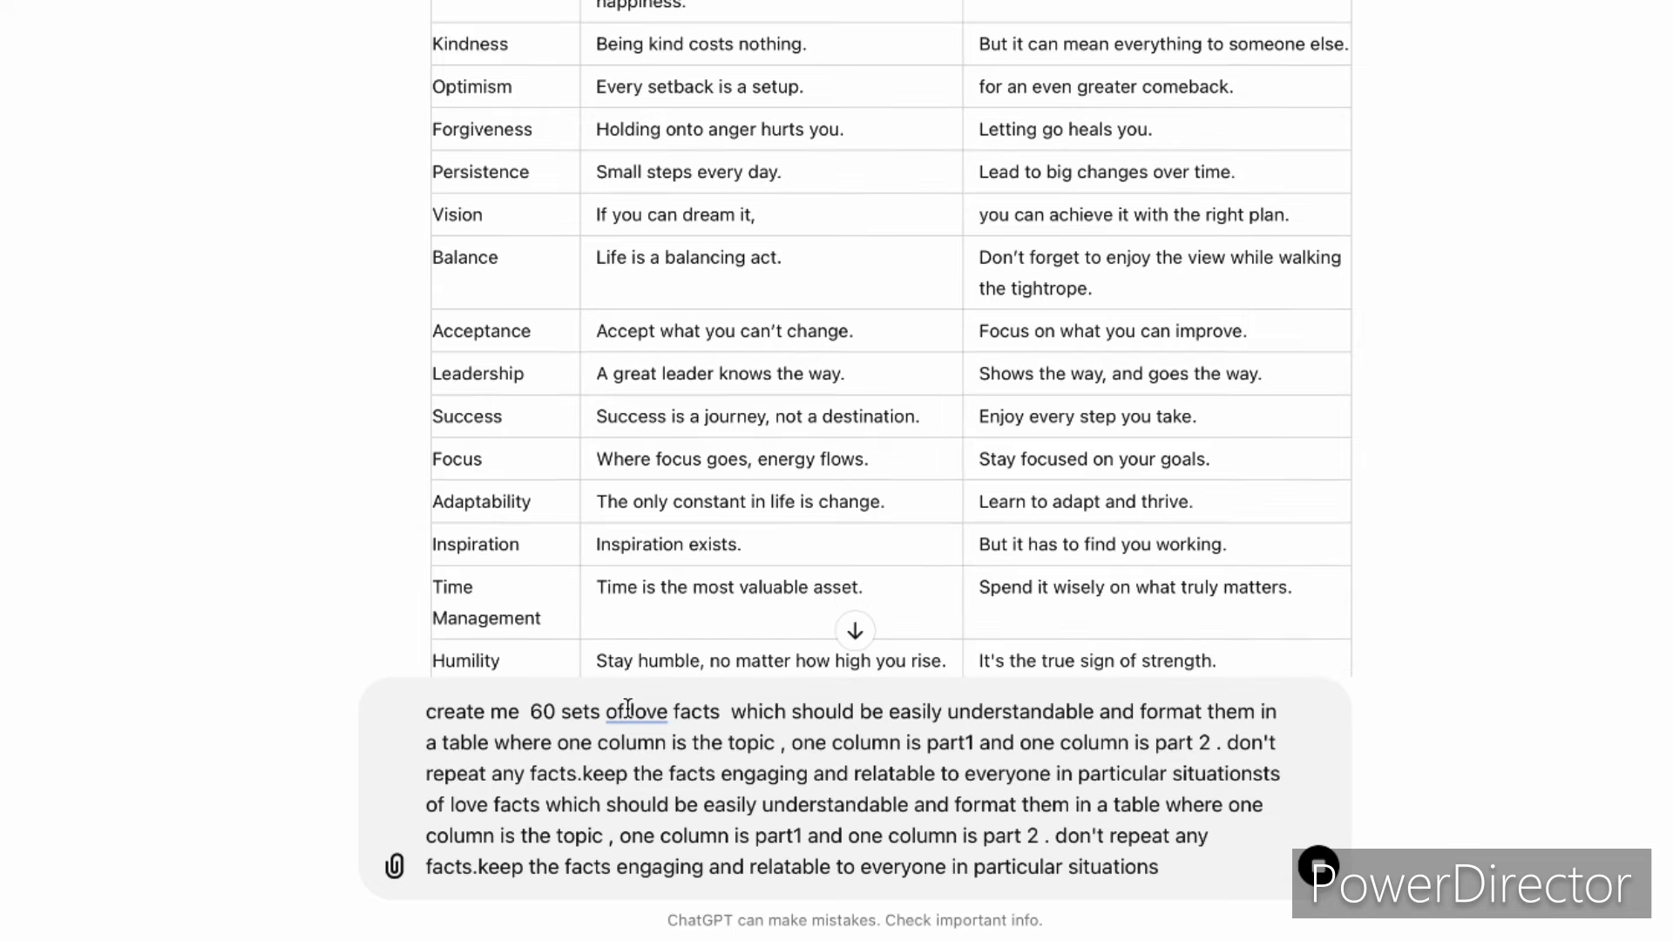
pyautogui.click(726, 711)
pyautogui.write('in telugu')
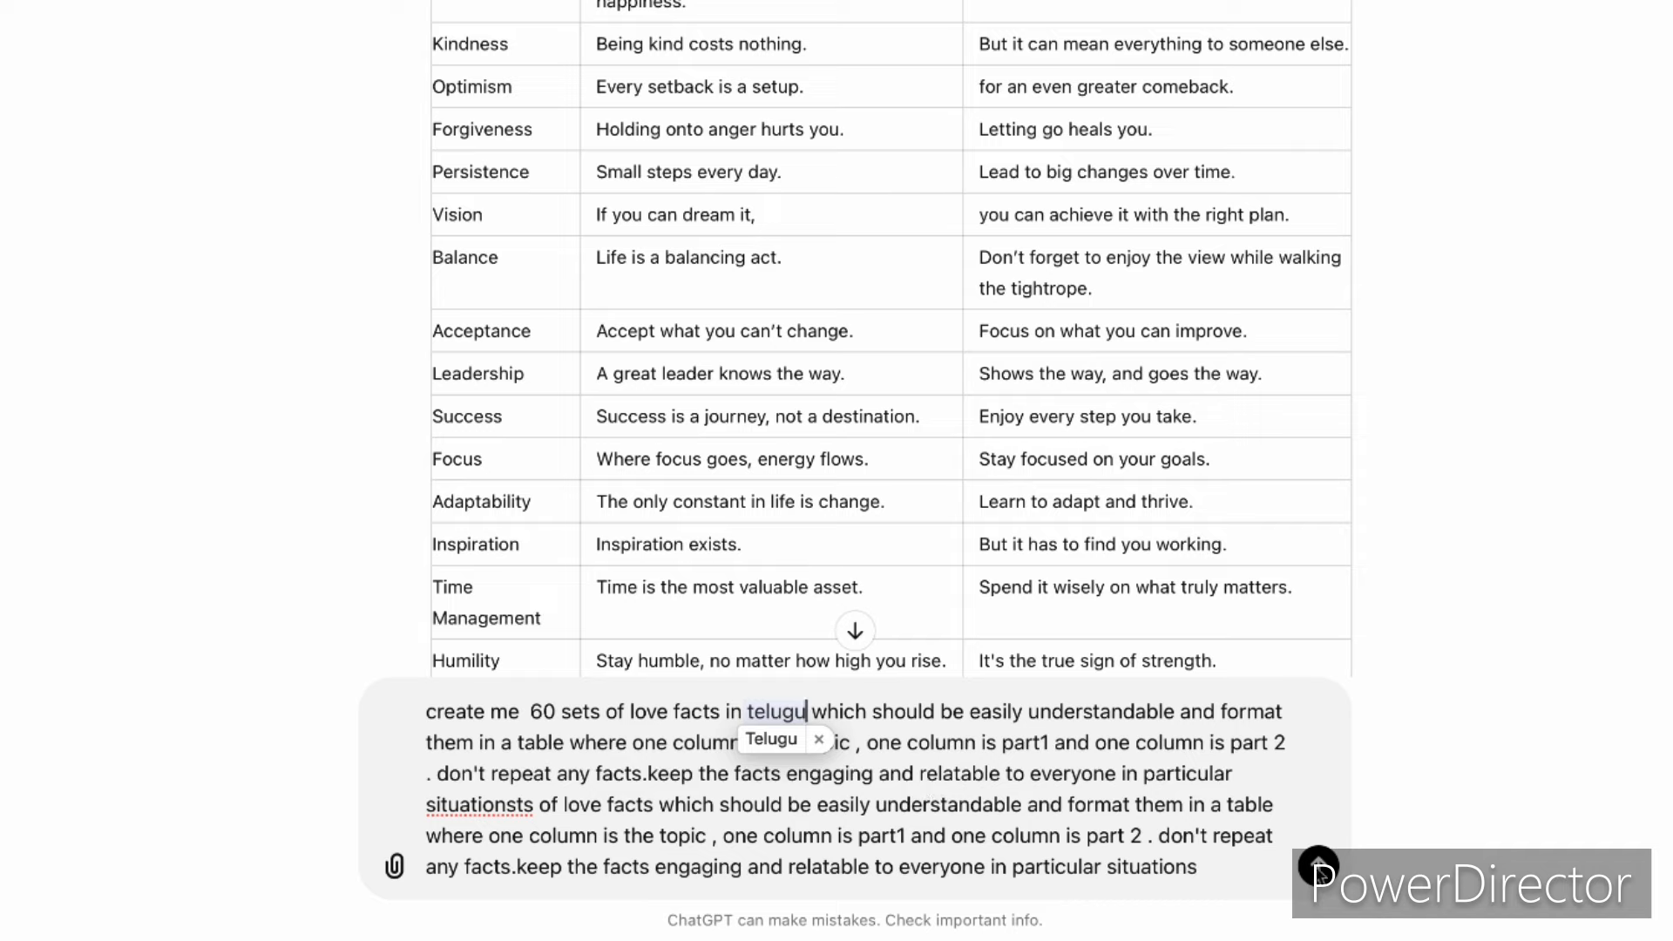
pyautogui.click(1318, 866)
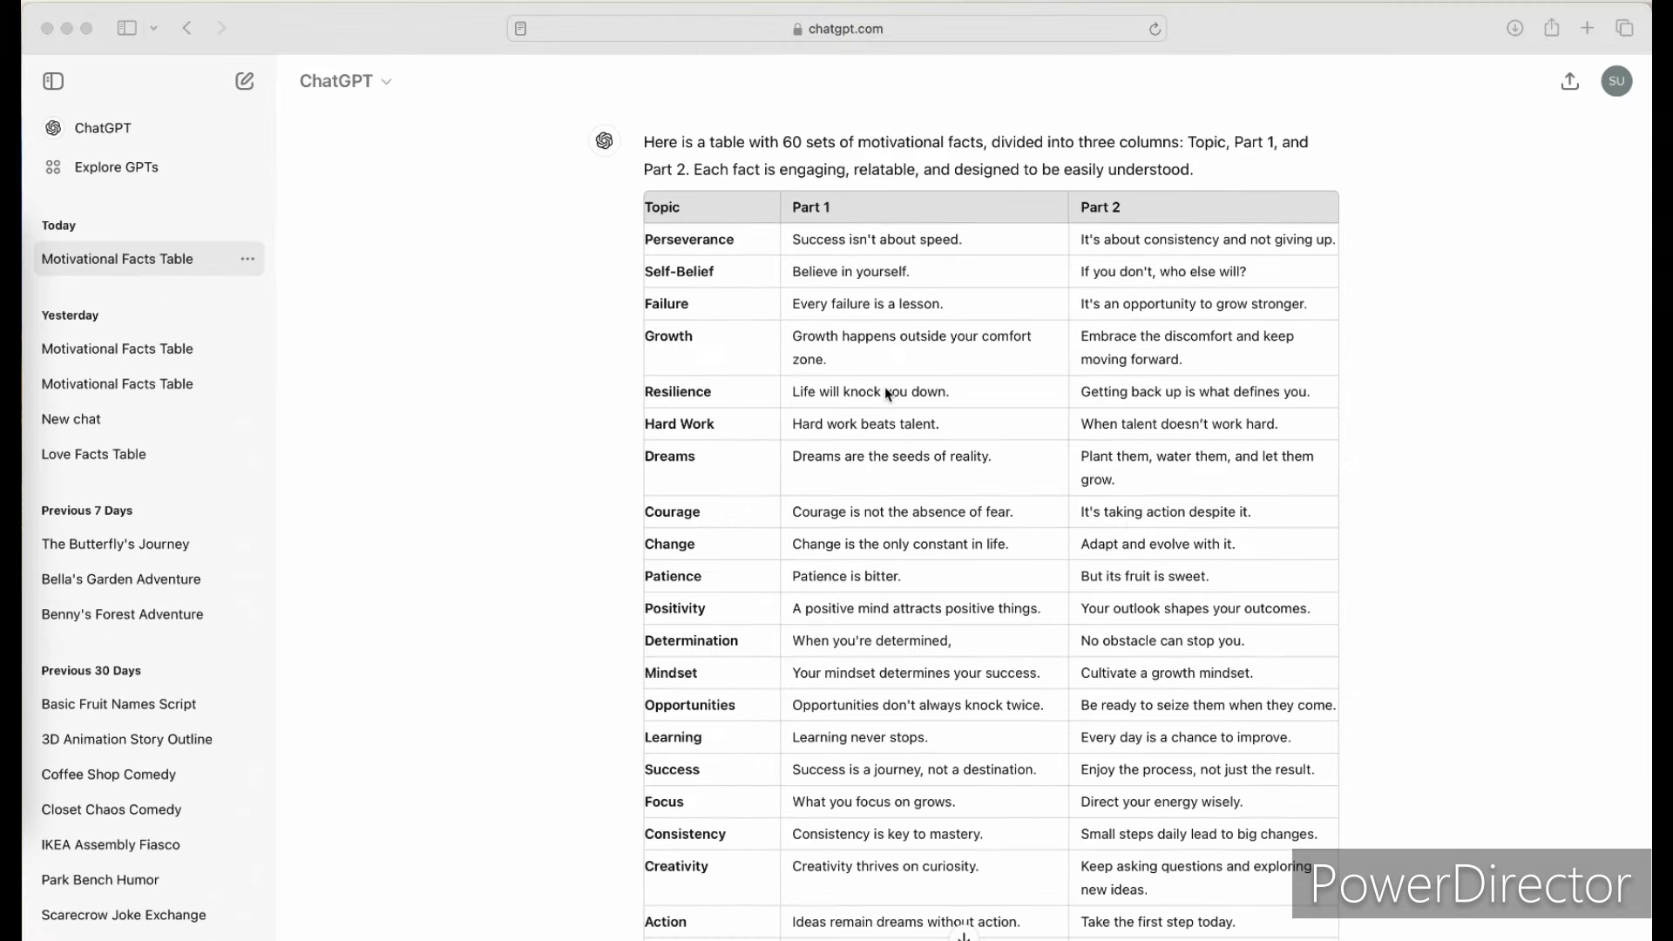
# Step: Open the Canva home page in a new browser tab
pyautogui.scroll(-1, 887, 393)
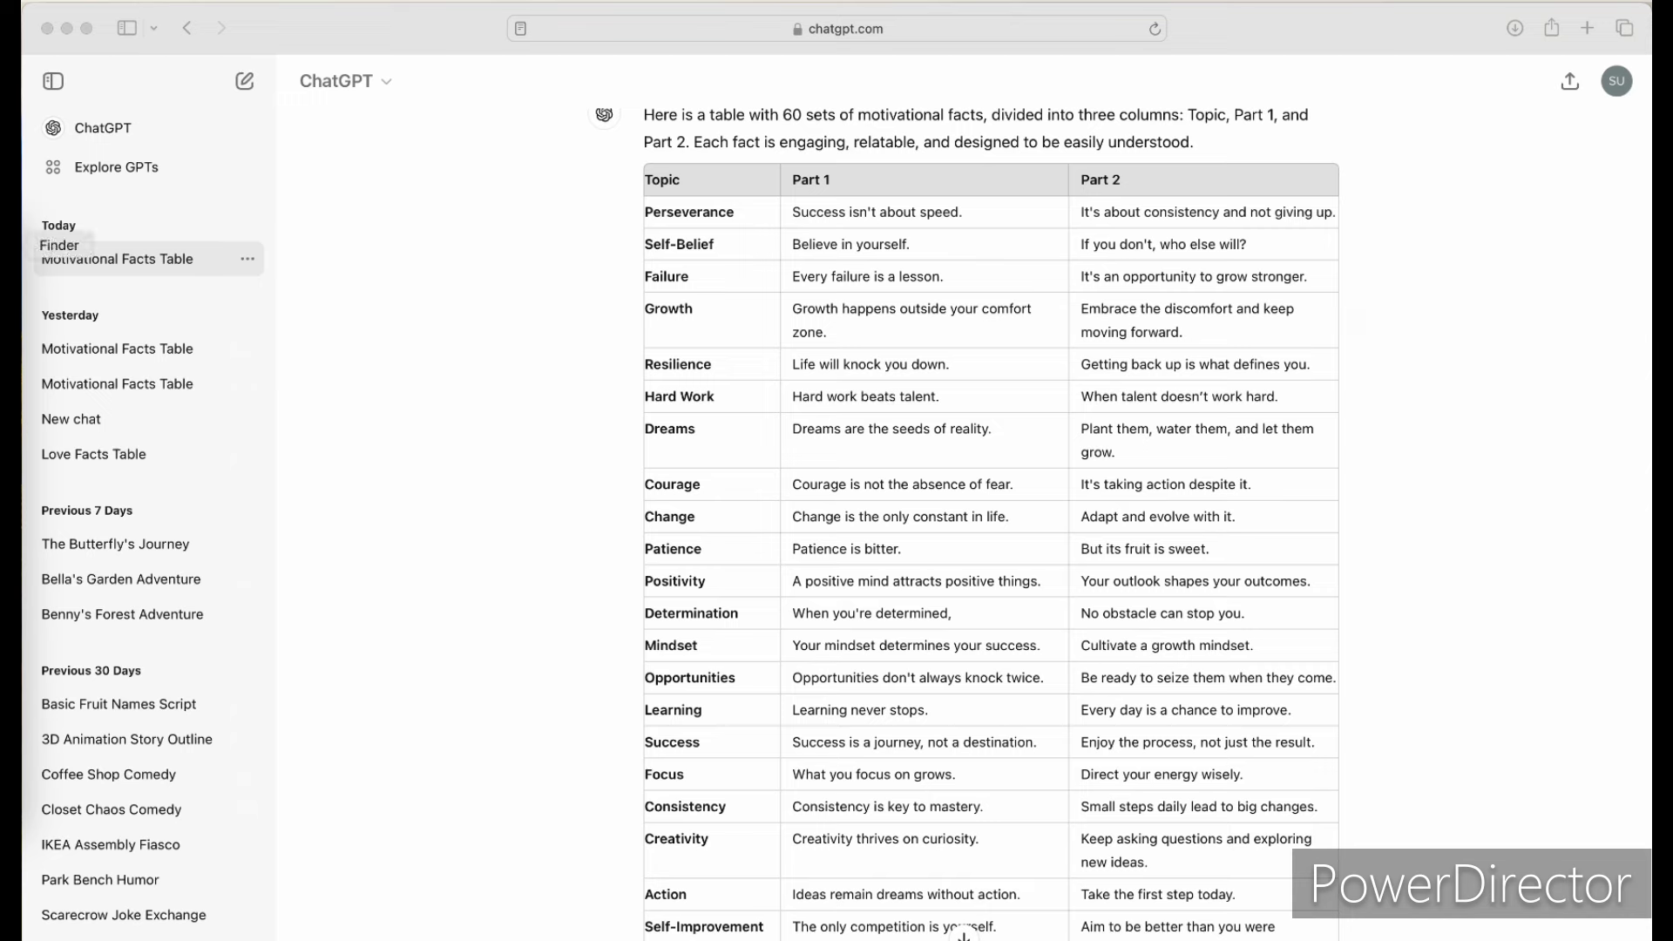
pyautogui.click(8, 288)
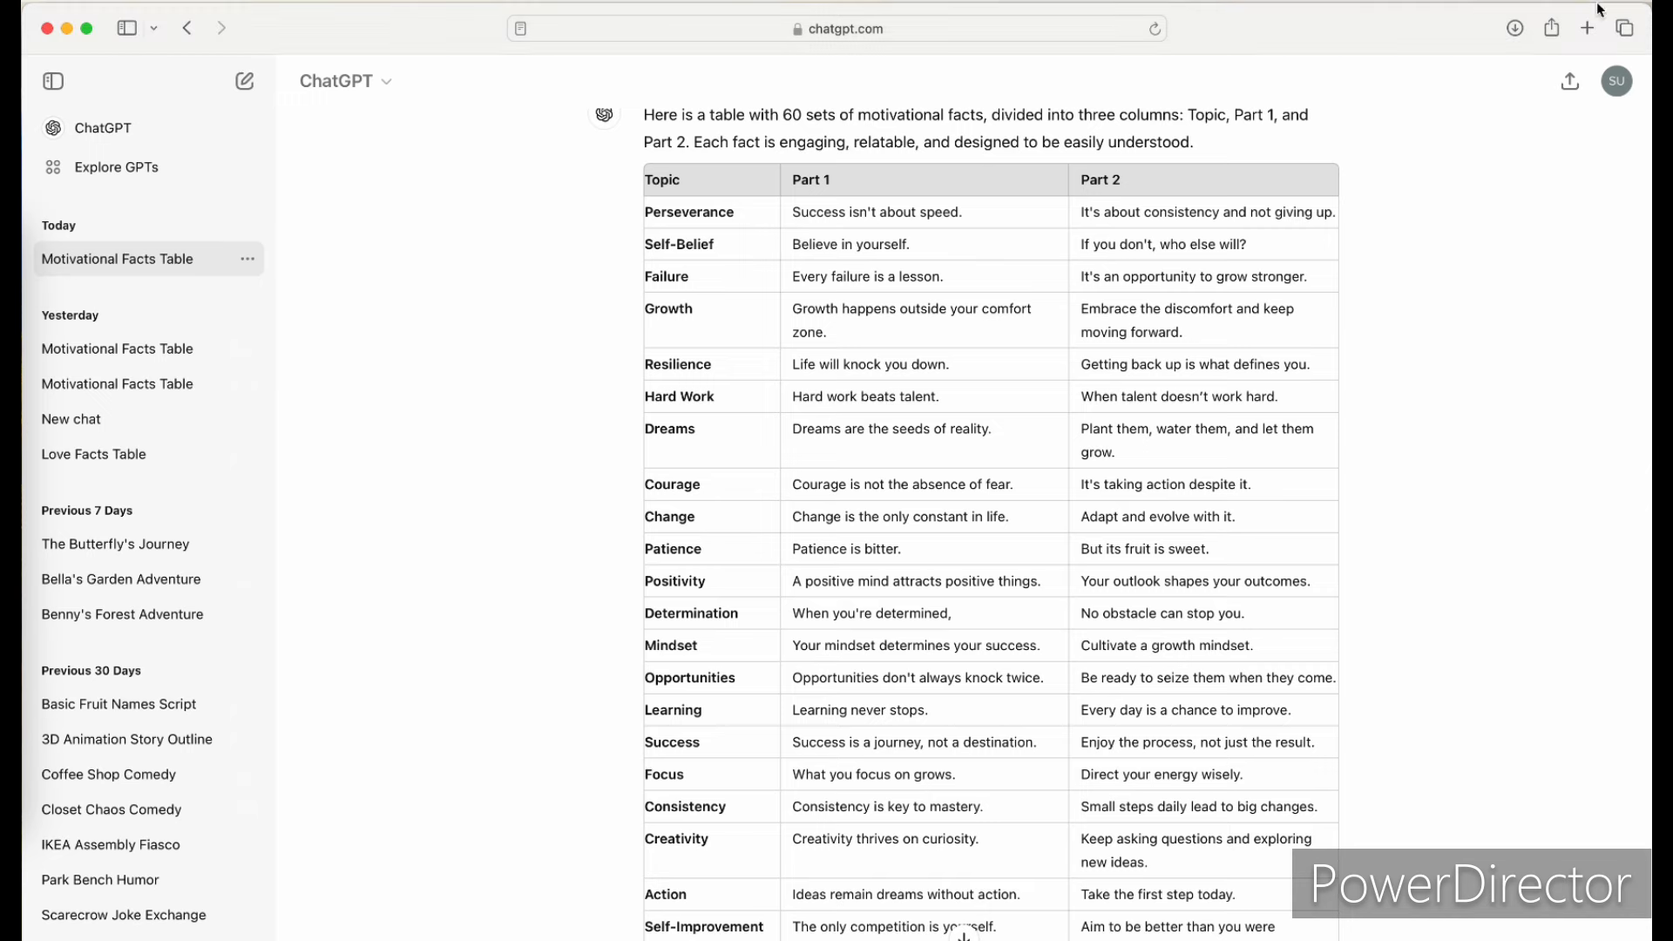
pyautogui.click(1586, 28)
pyautogui.write('canva')
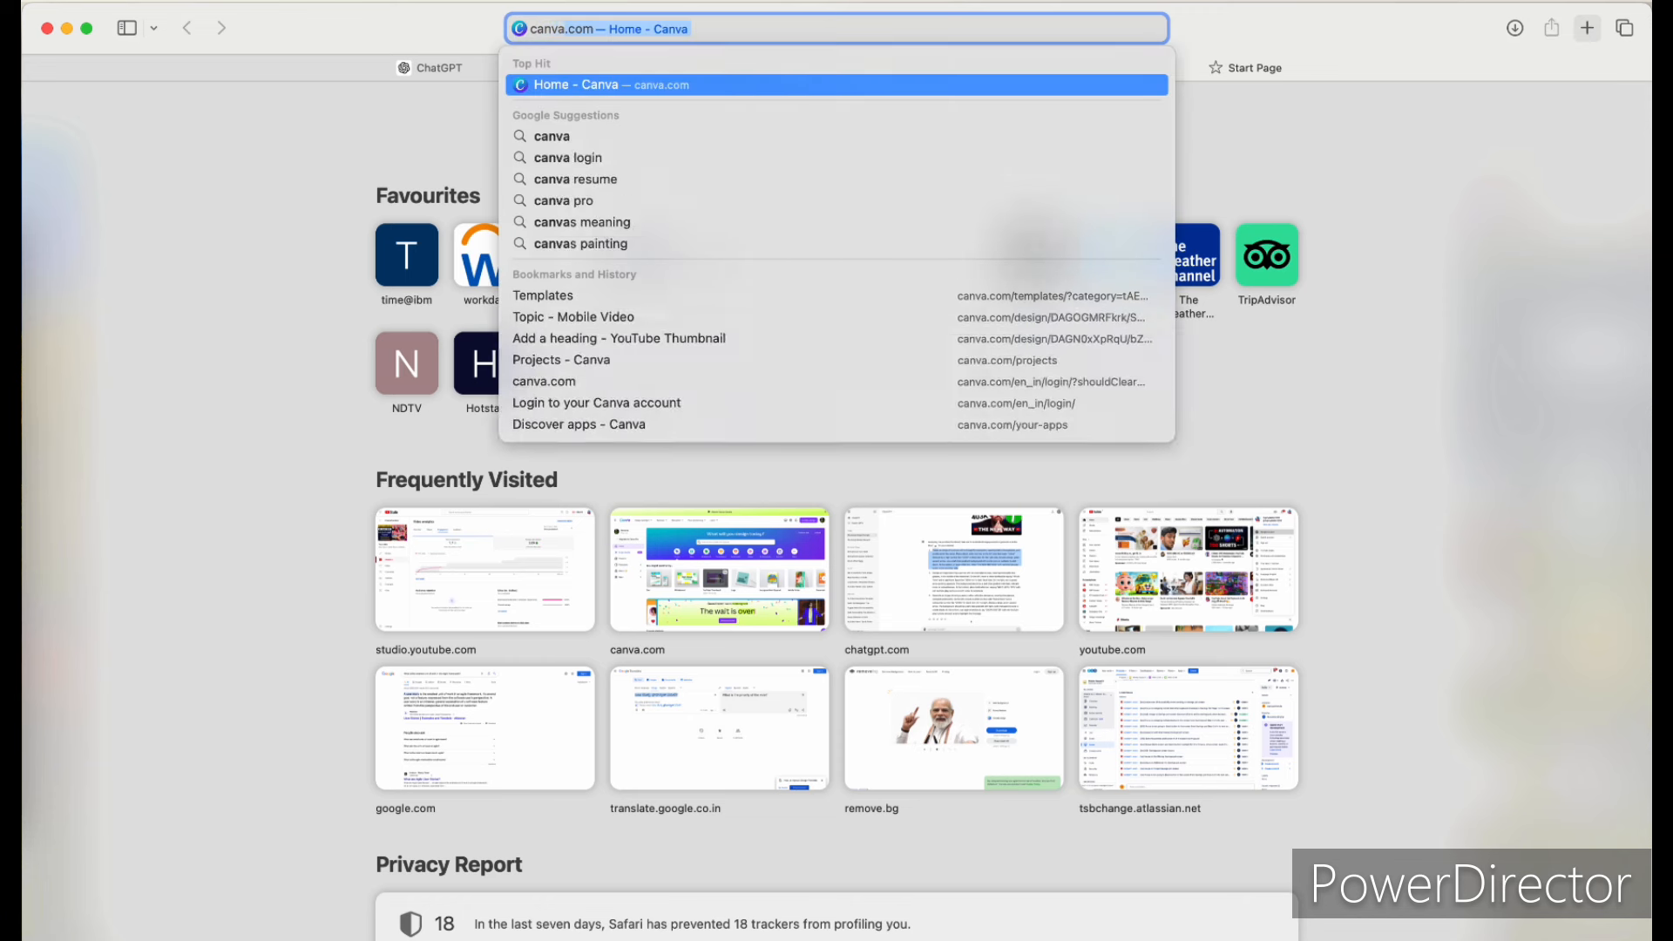
pyautogui.press('Return')
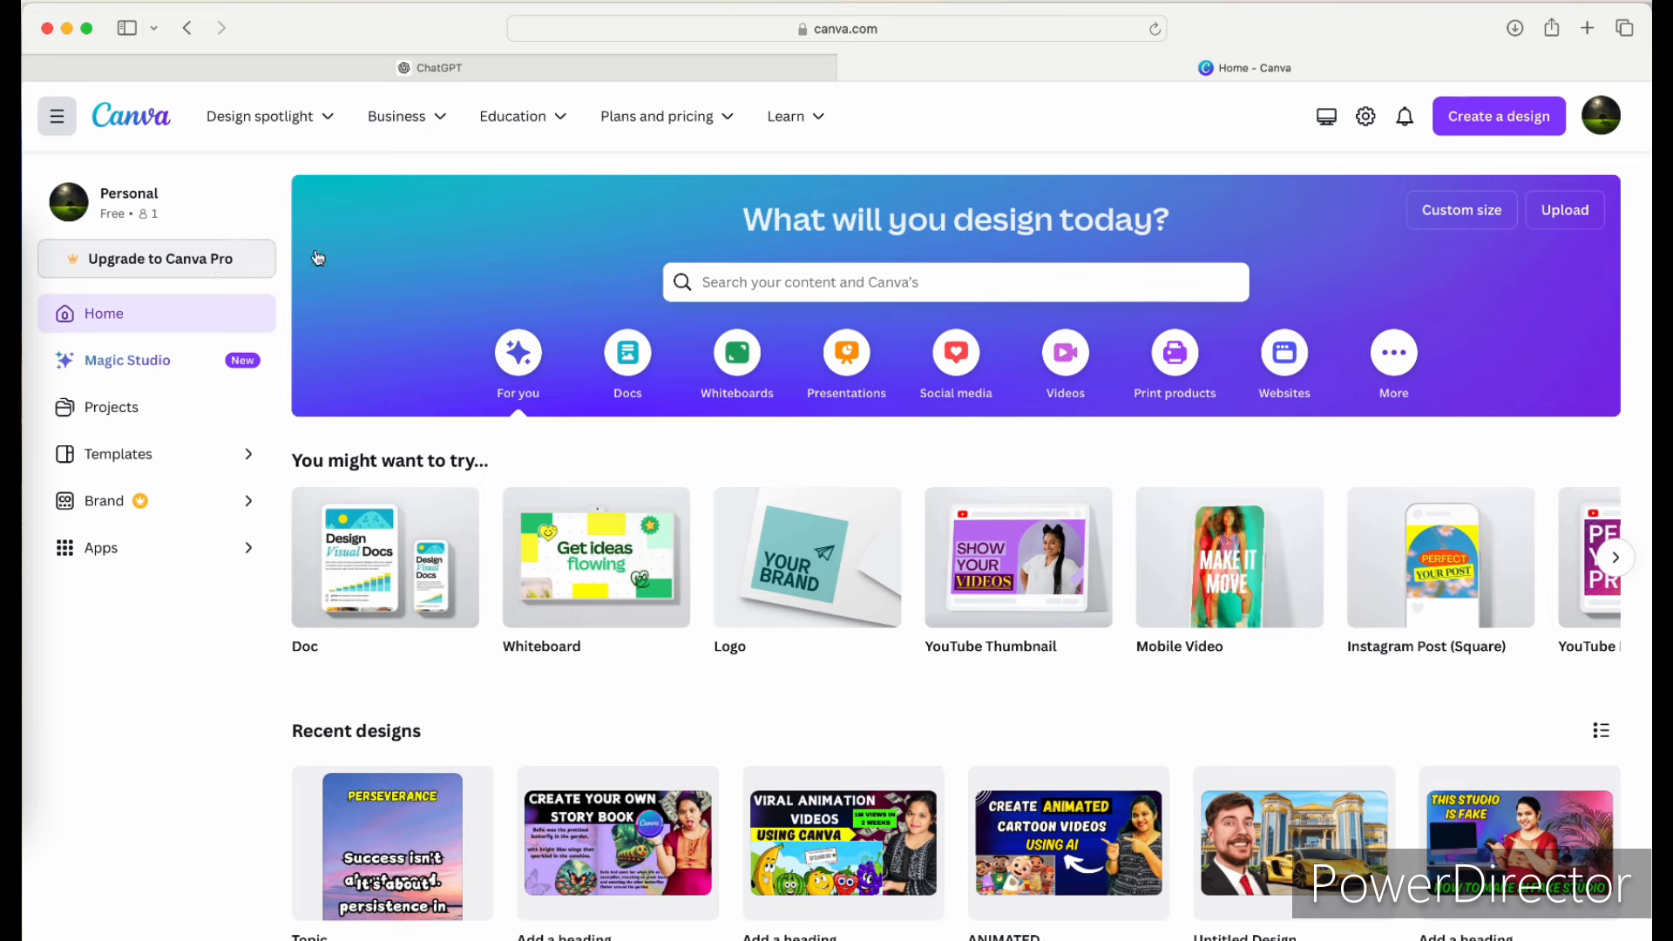
# Step: Search Canva for YouTube Shorts at 1080 × 1920 px and create a blank design in that format
pyautogui.click(764, 283)
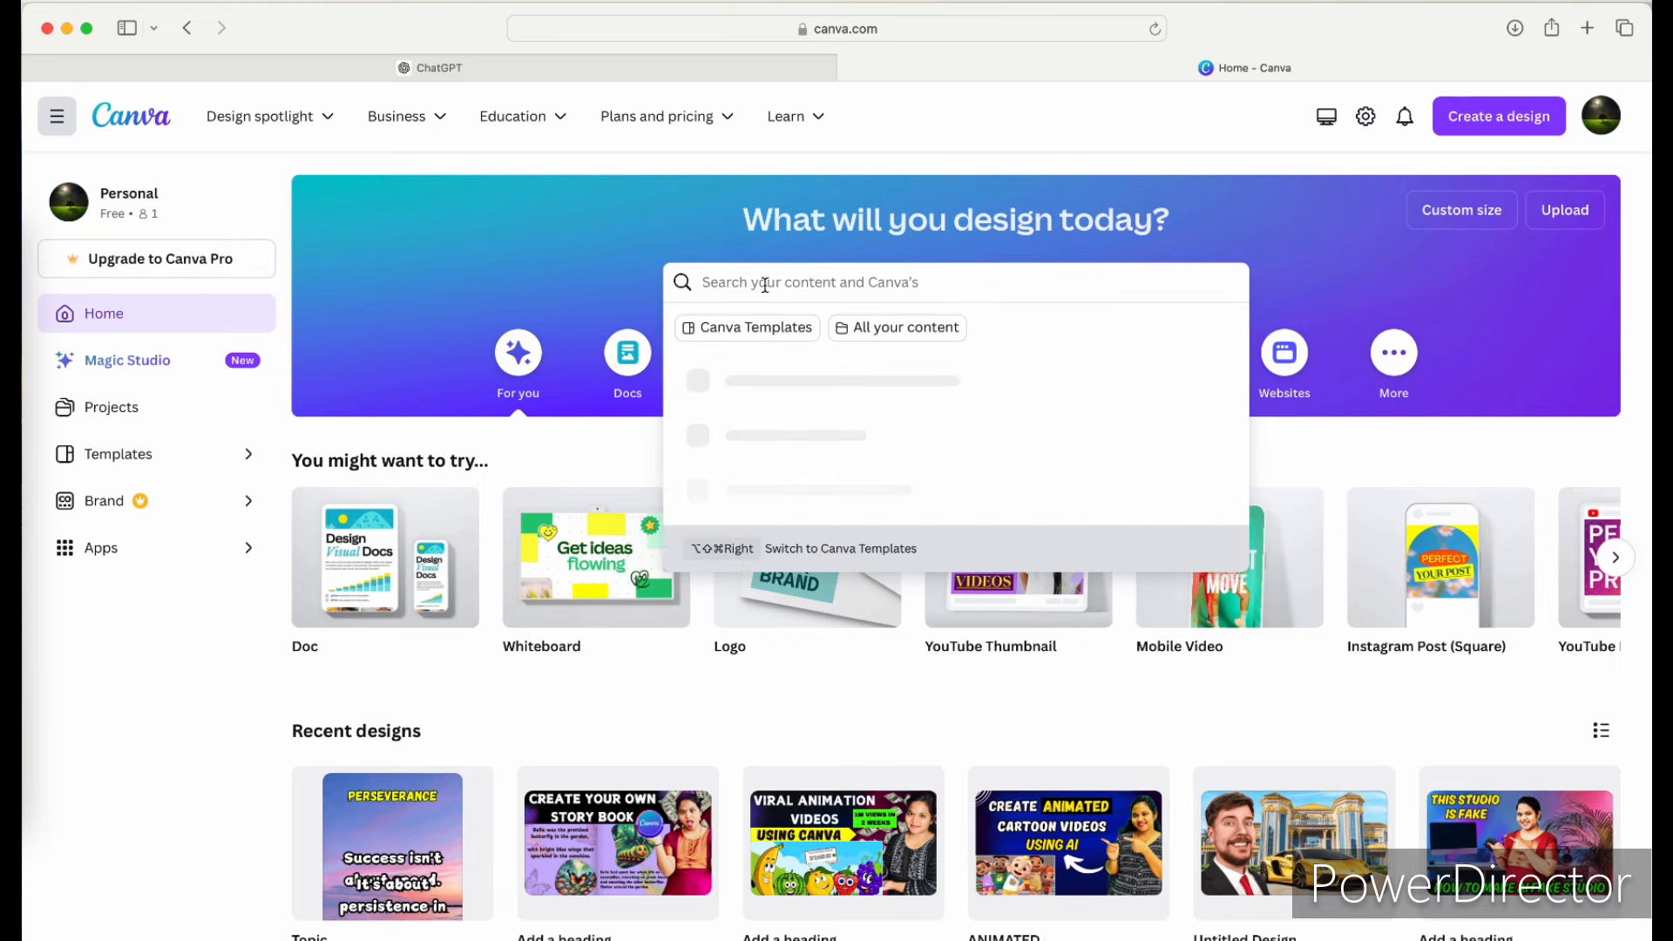
pyautogui.write('youtube')
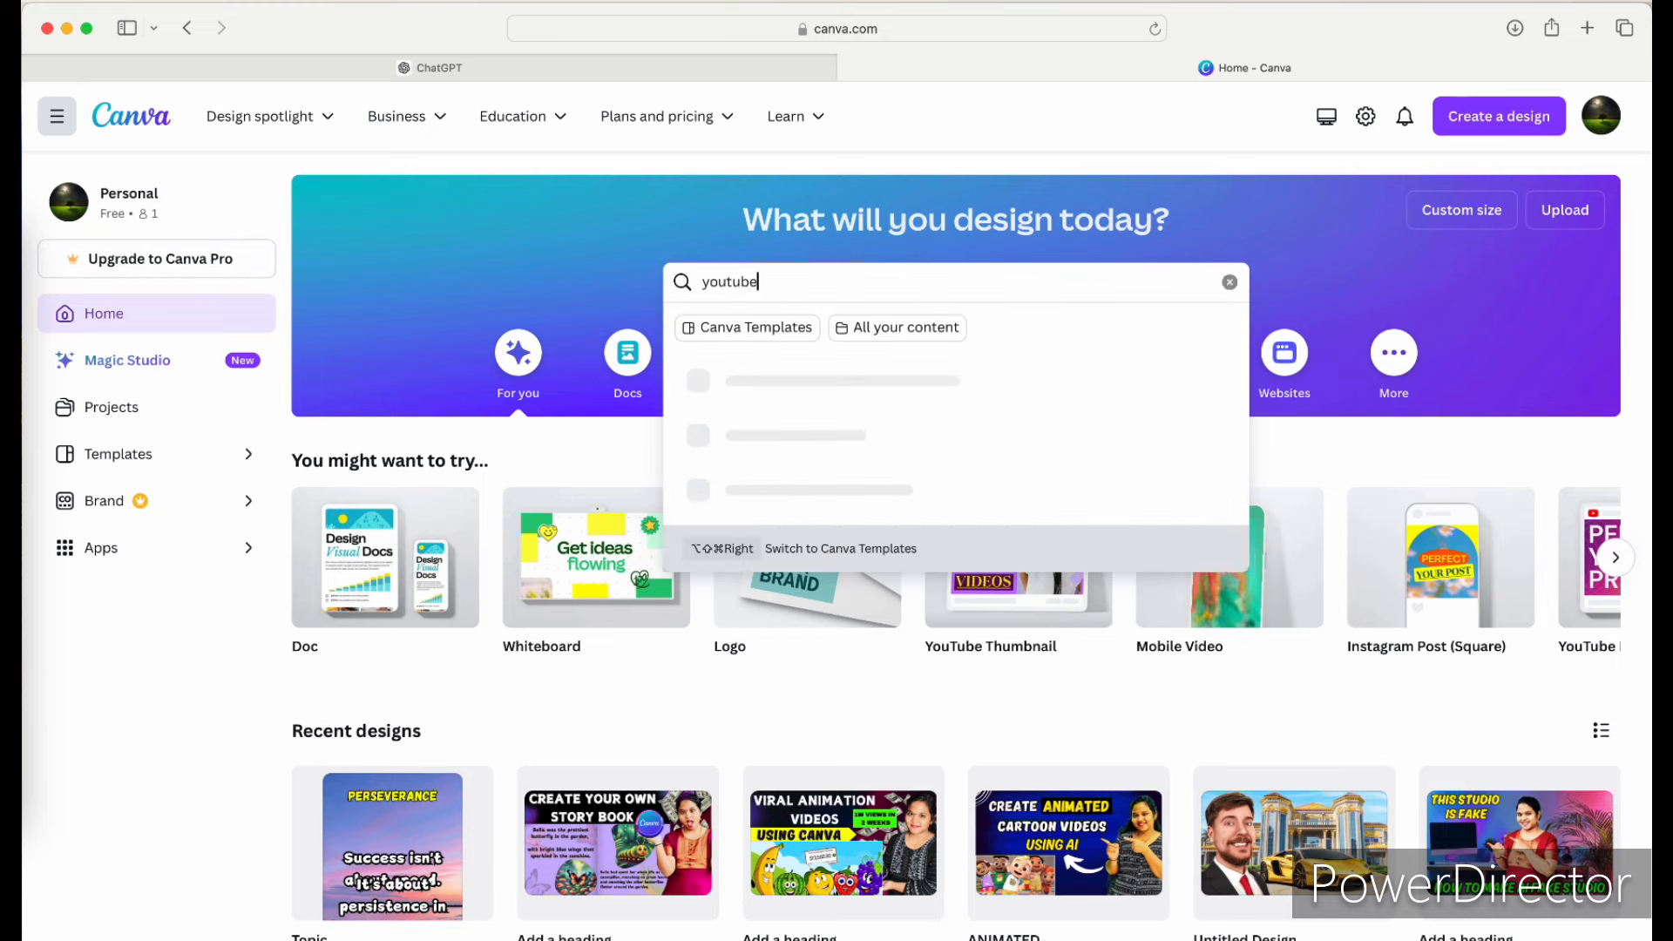
pyautogui.write(' shorts')
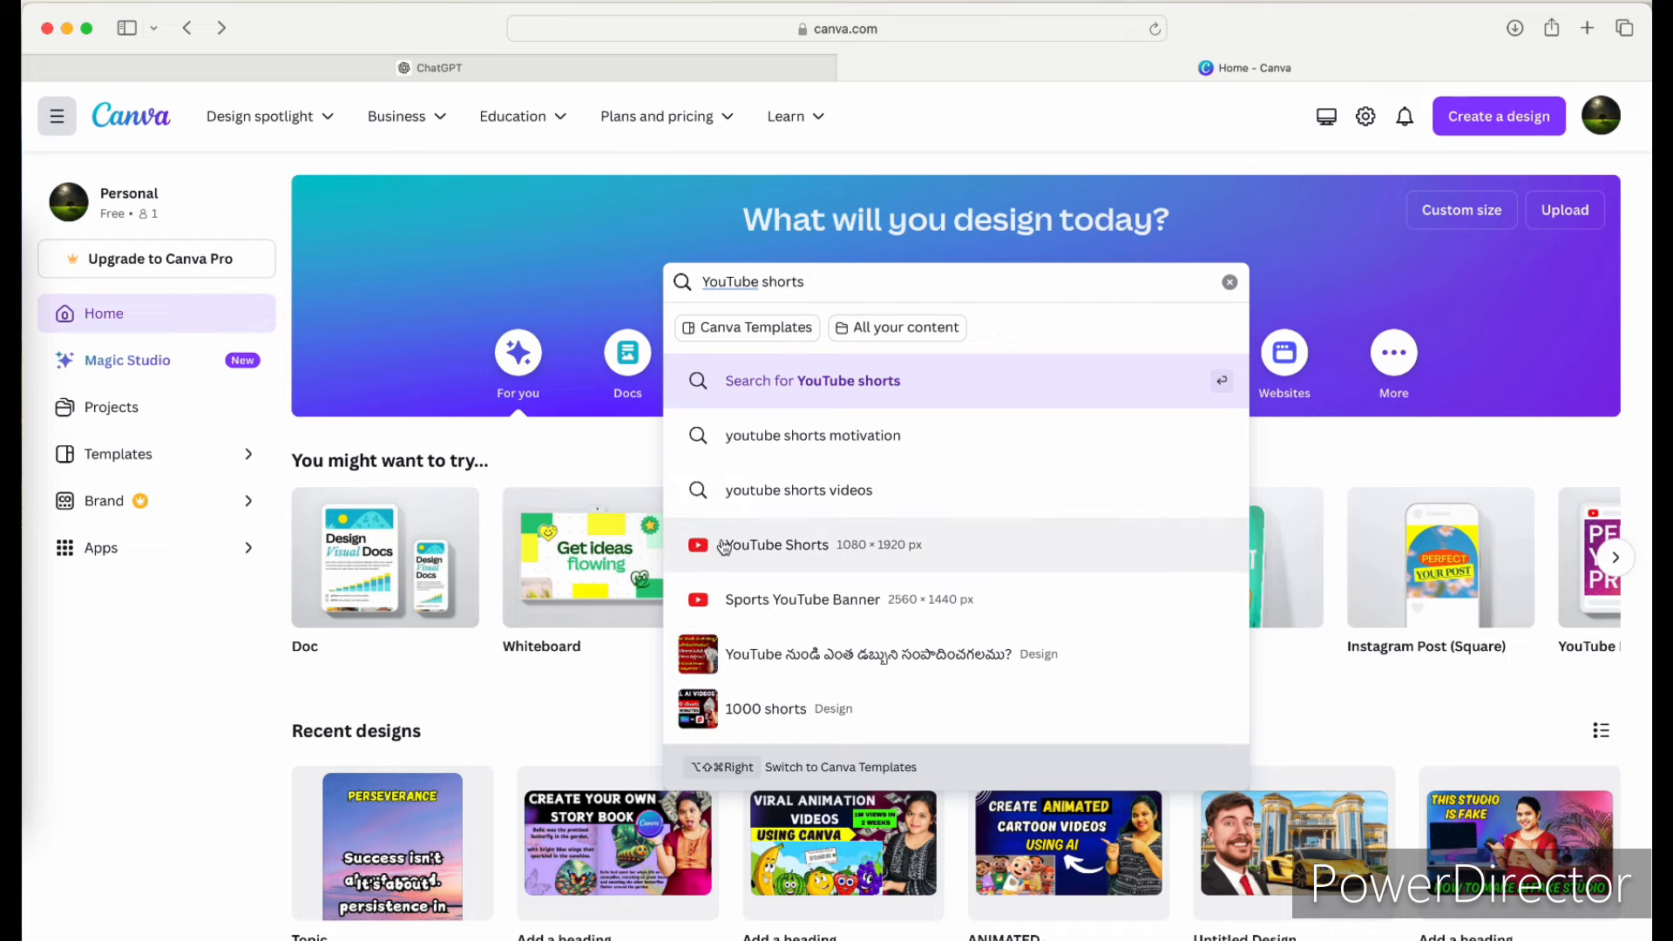
pyautogui.click(778, 545)
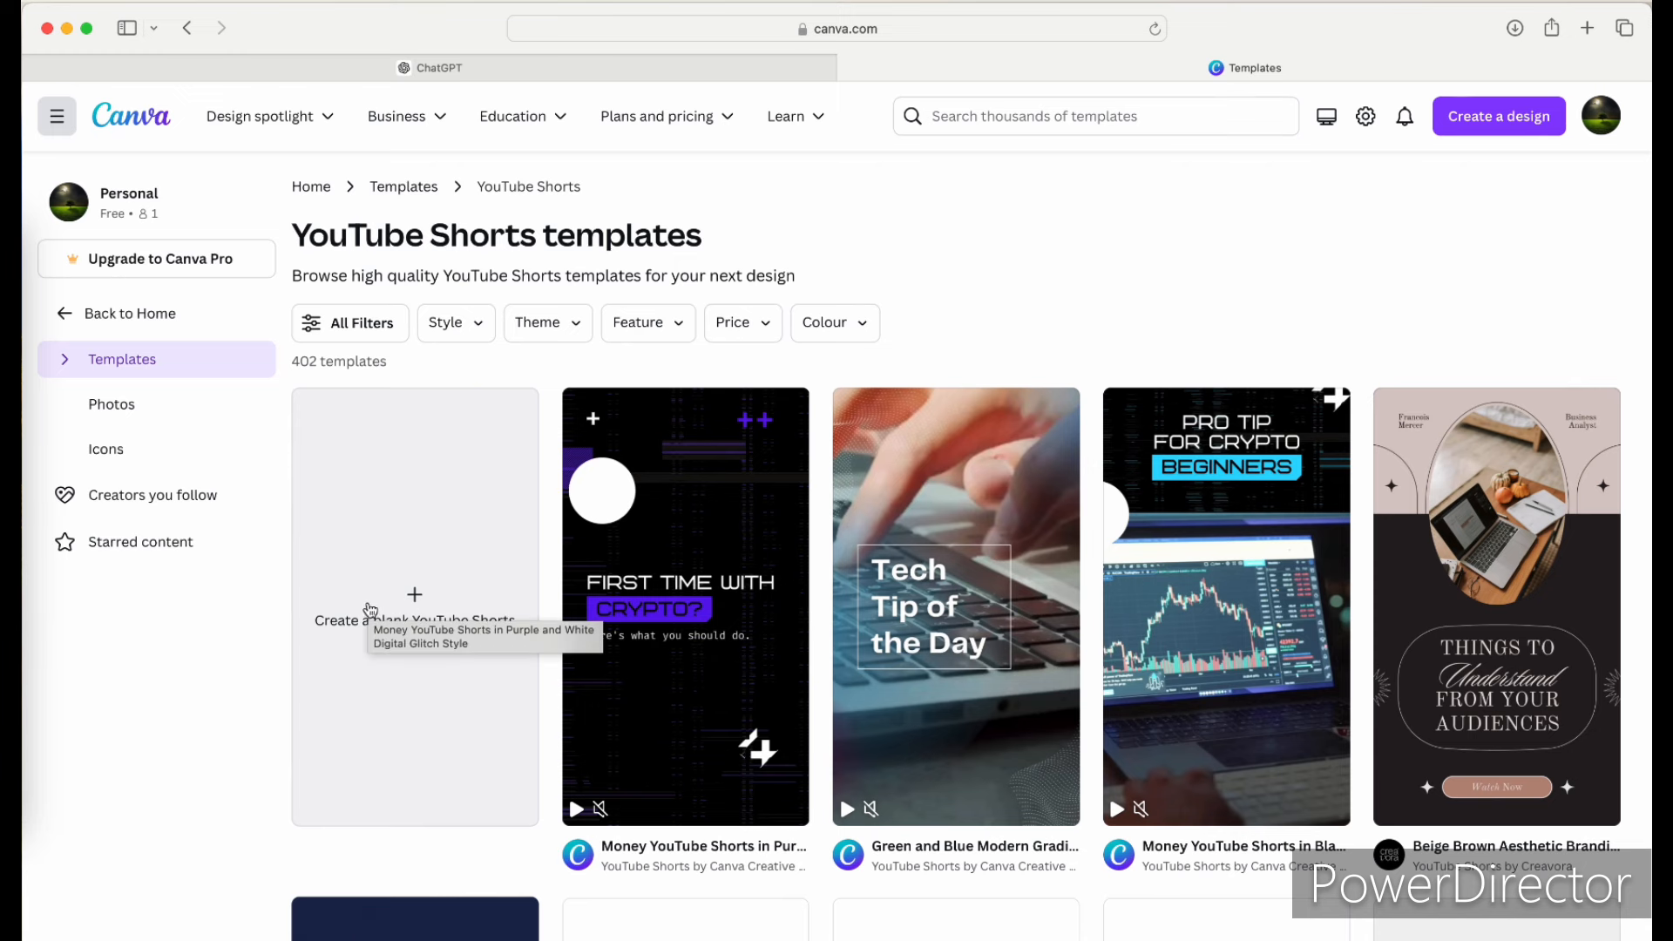
pyautogui.click(443, 607)
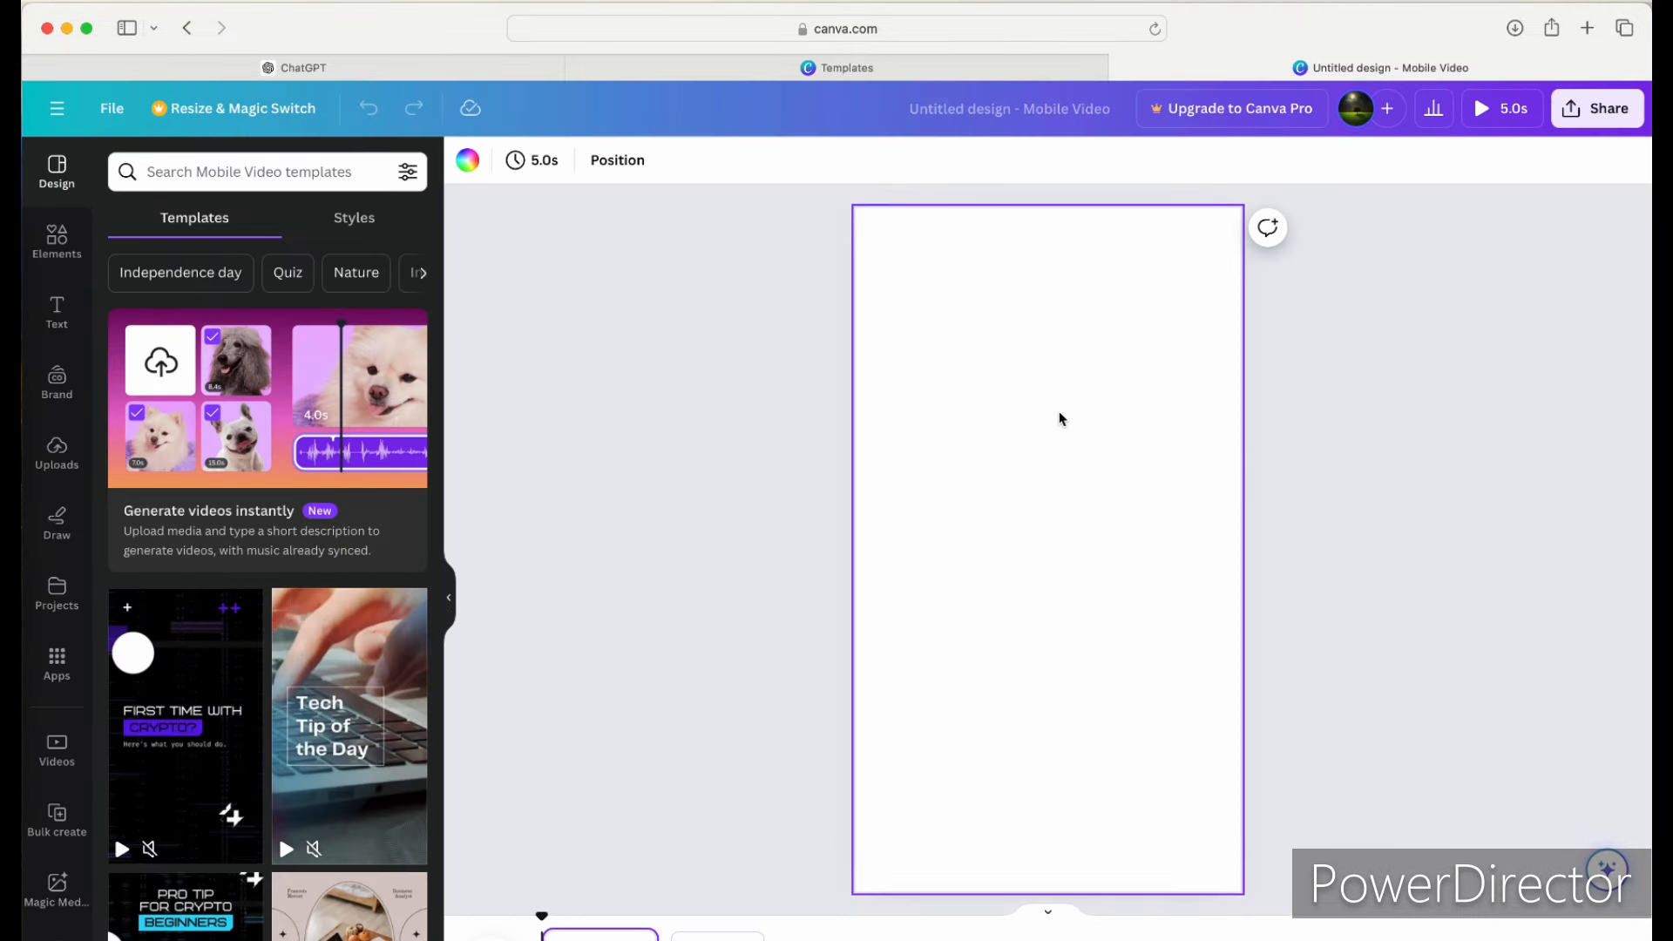
pyautogui.click(331, 75)
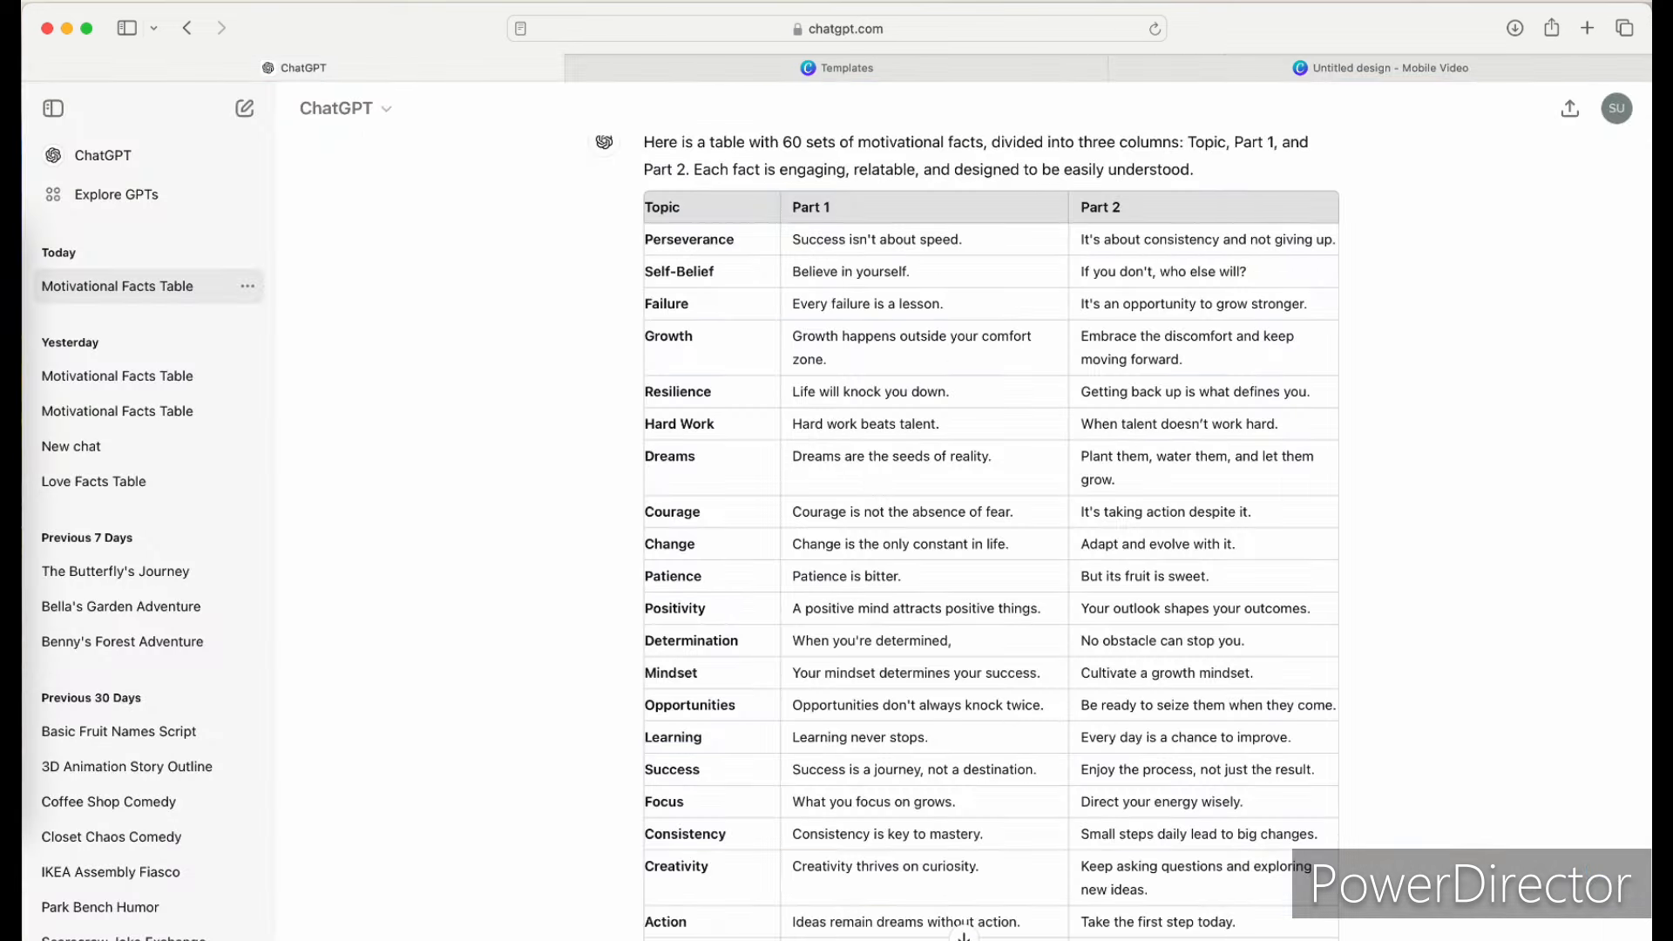
pyautogui.click(1418, 70)
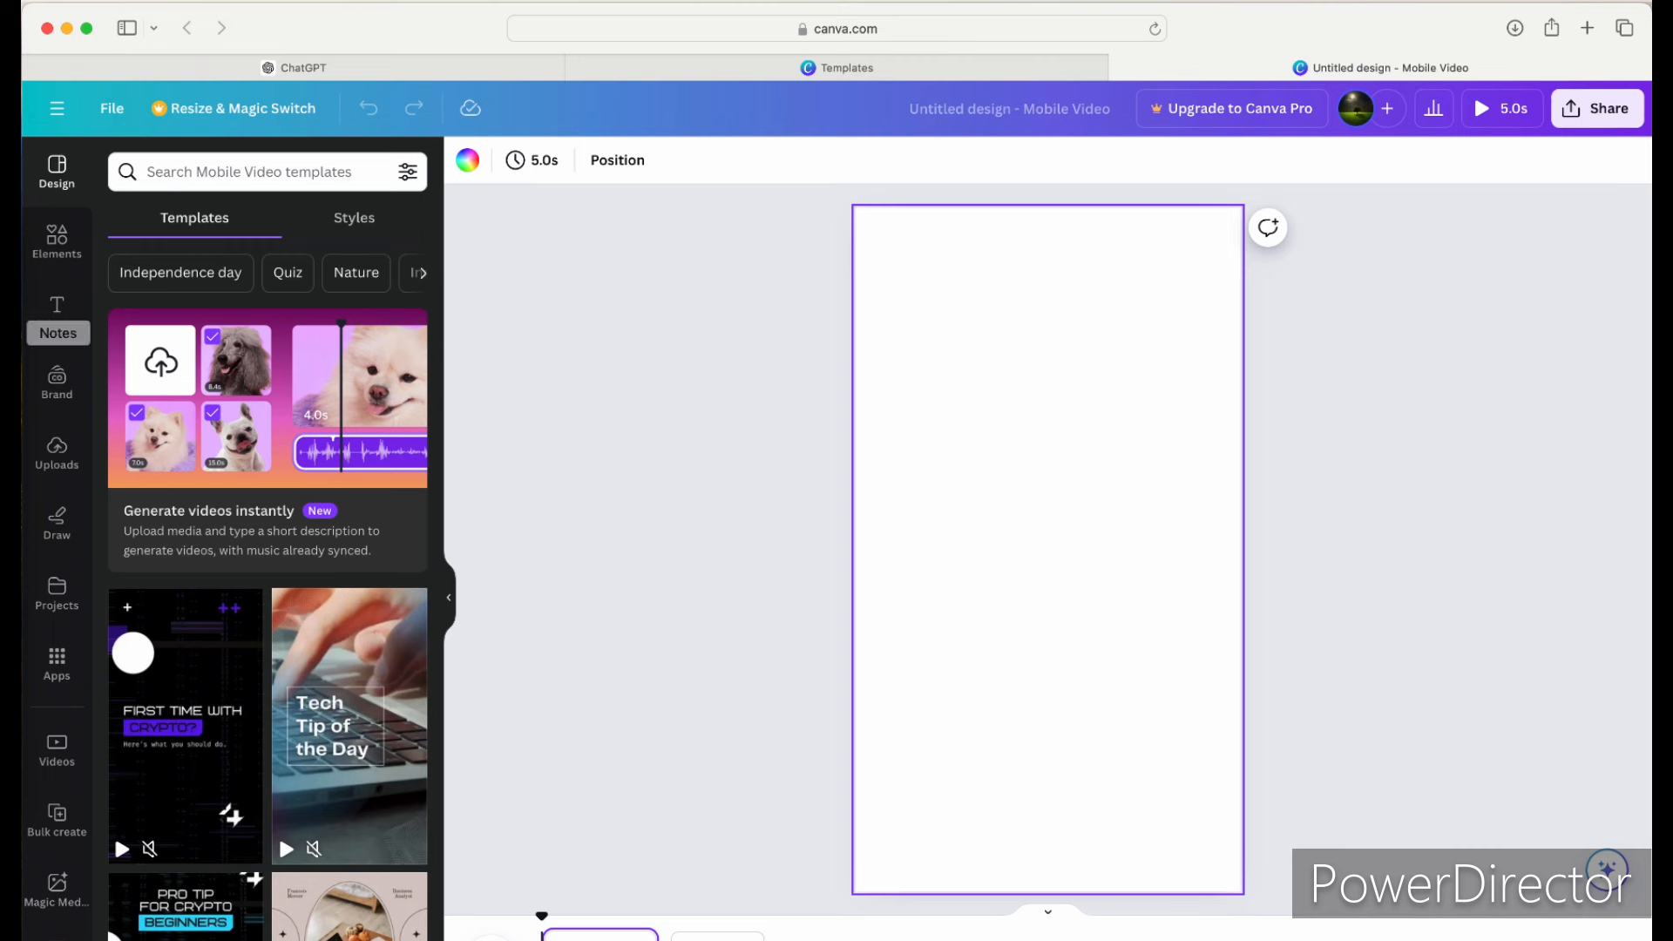
# Step: Search the stock videos for "rain" and add the 41-second clip of the green grass field to the blank page
pyautogui.click(58, 660)
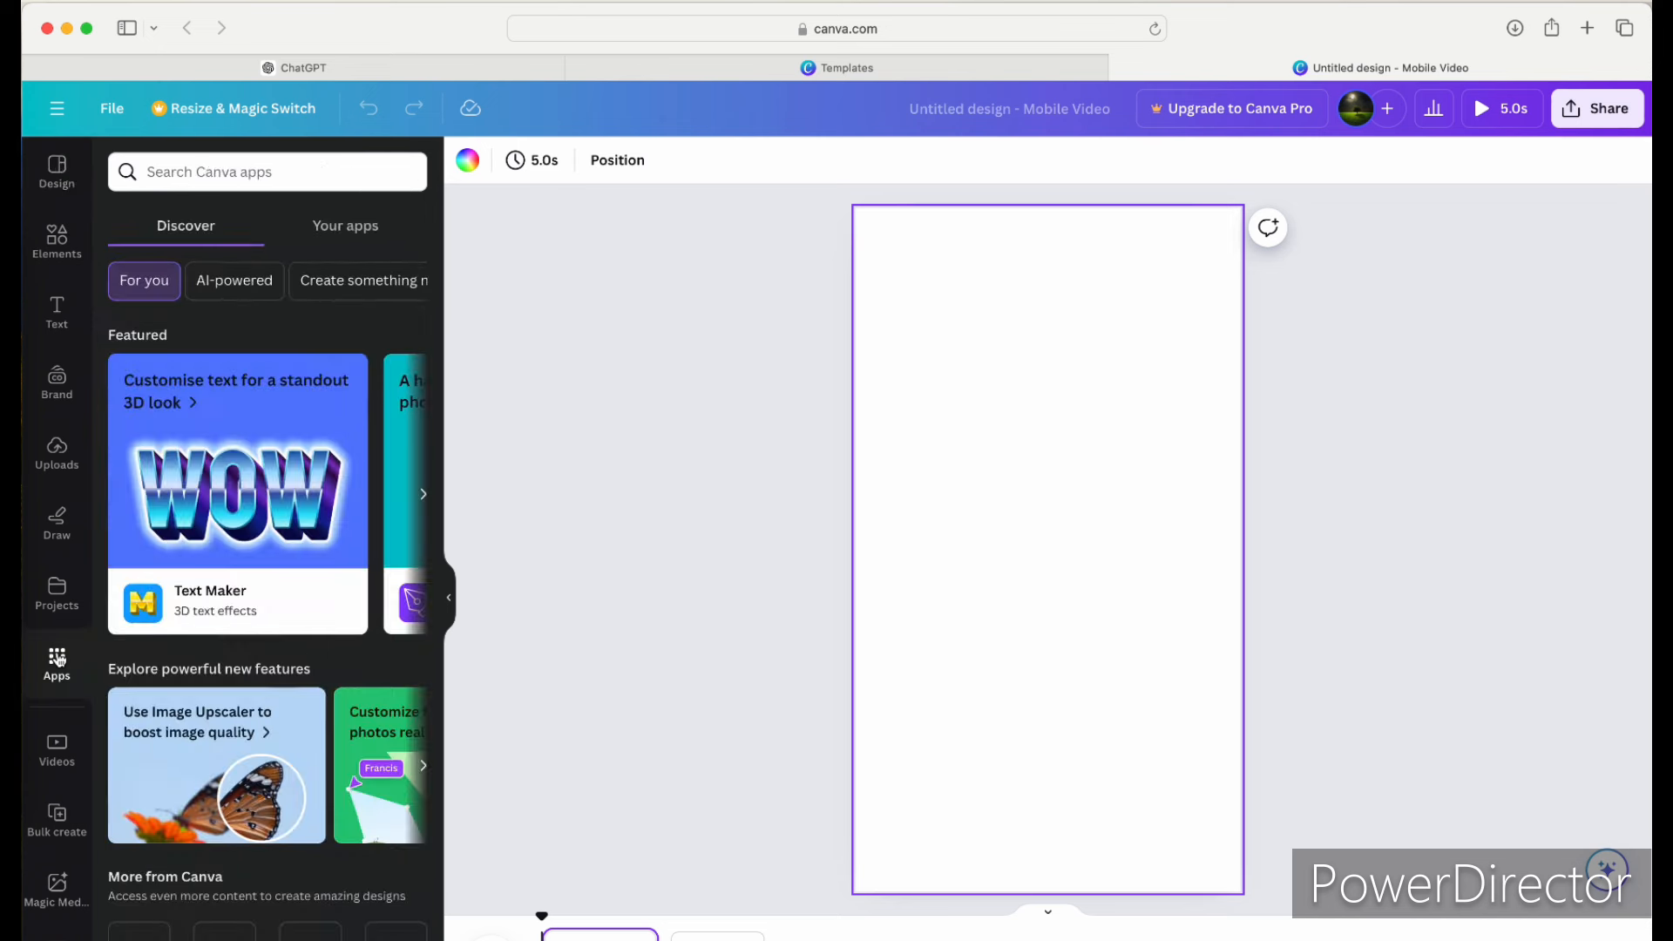
pyautogui.scroll(-3, 222, 858)
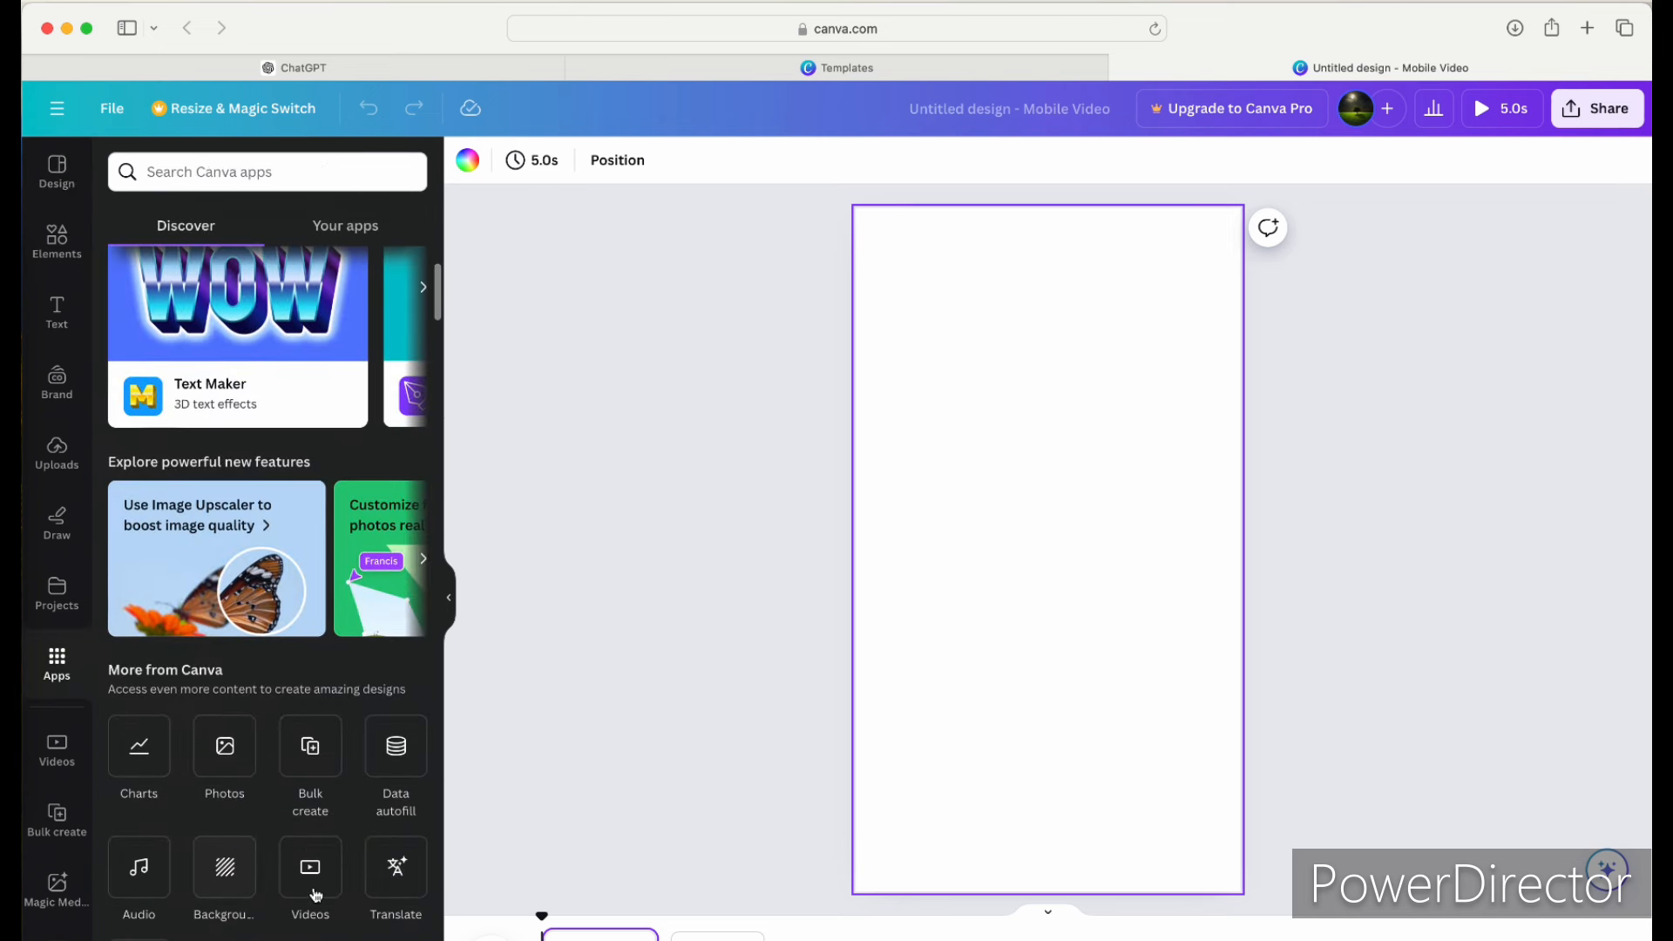
pyautogui.click(320, 870)
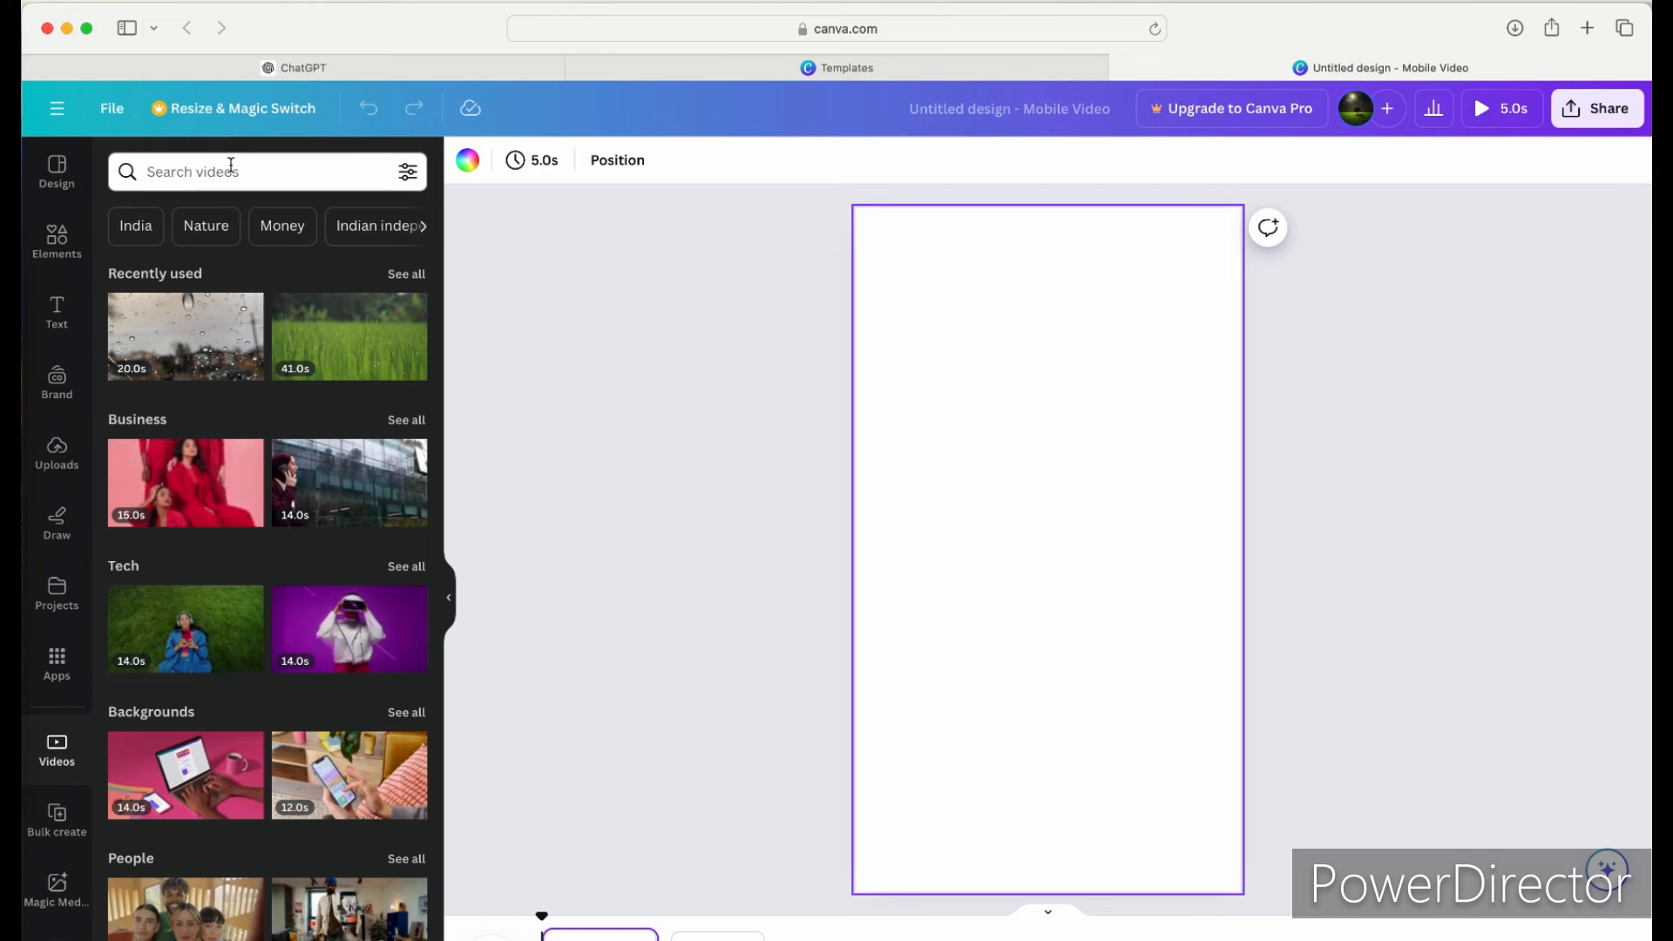
pyautogui.click(186, 178)
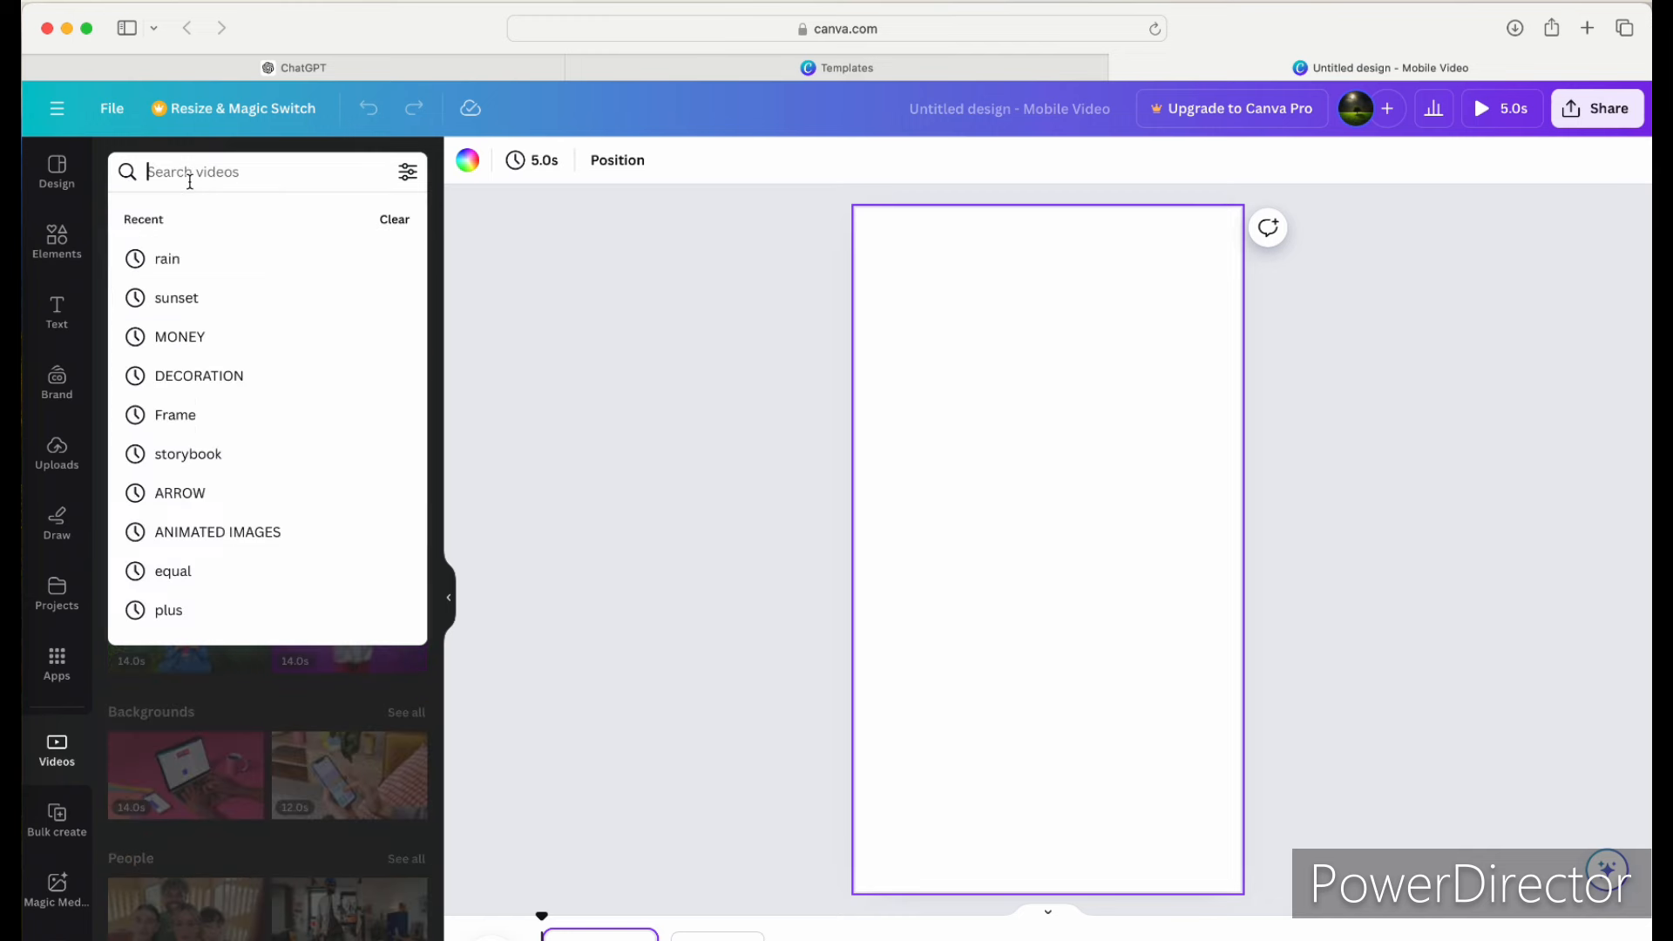
pyautogui.write('rain')
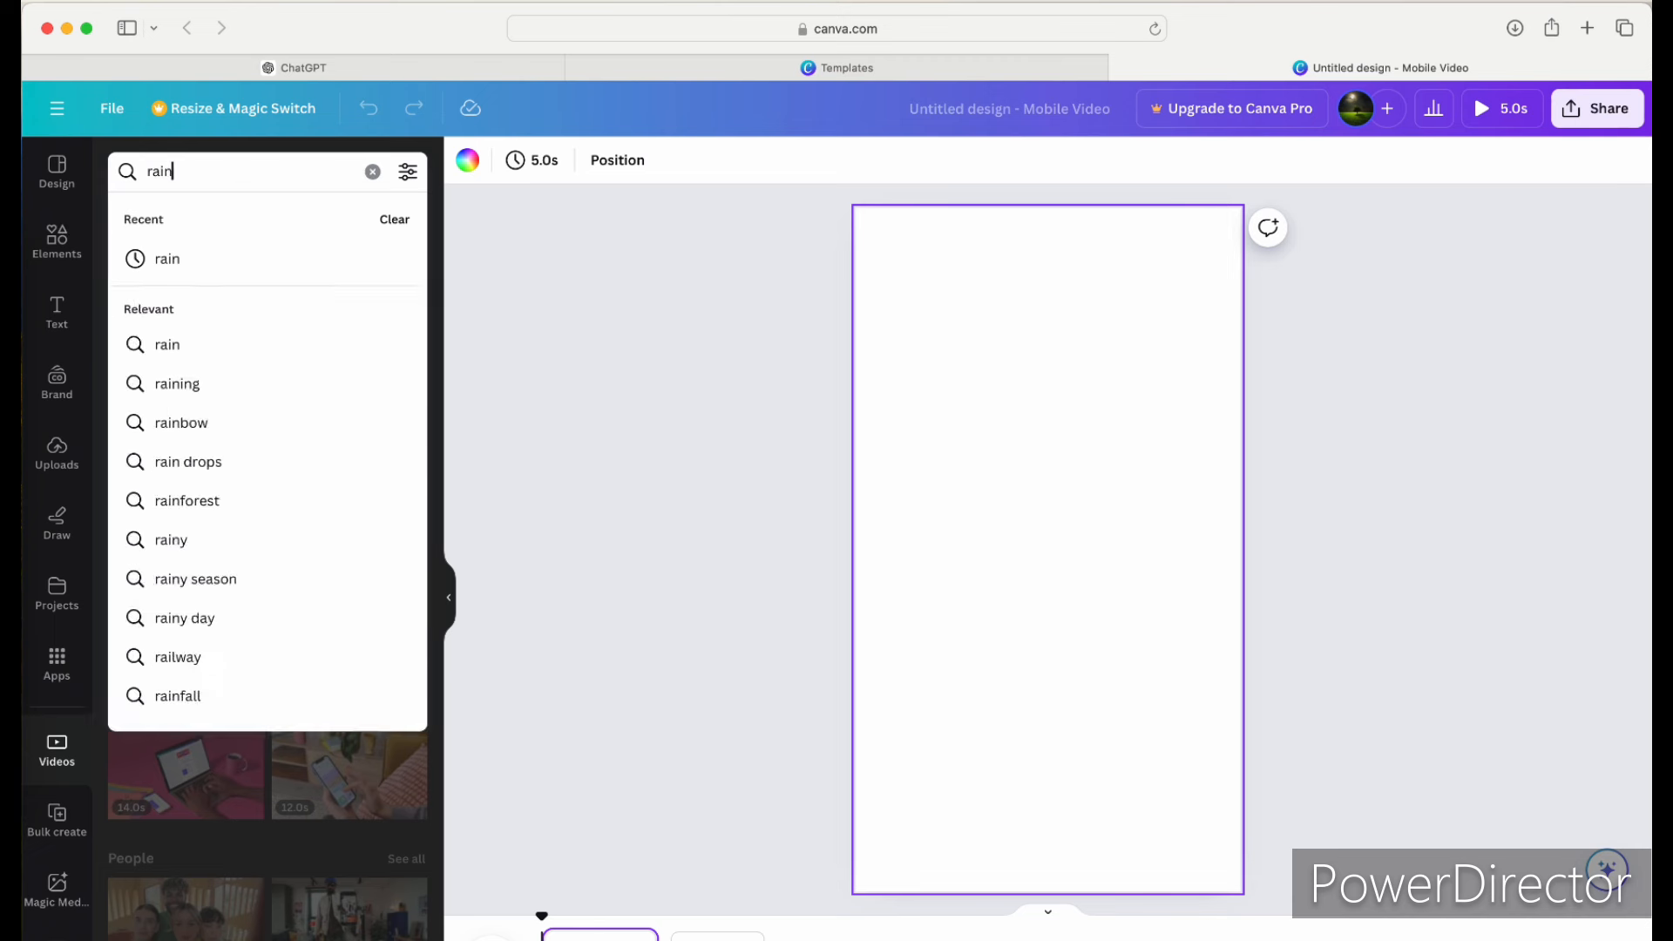
pyautogui.press('Return')
pyautogui.scroll(-5, 283, 462)
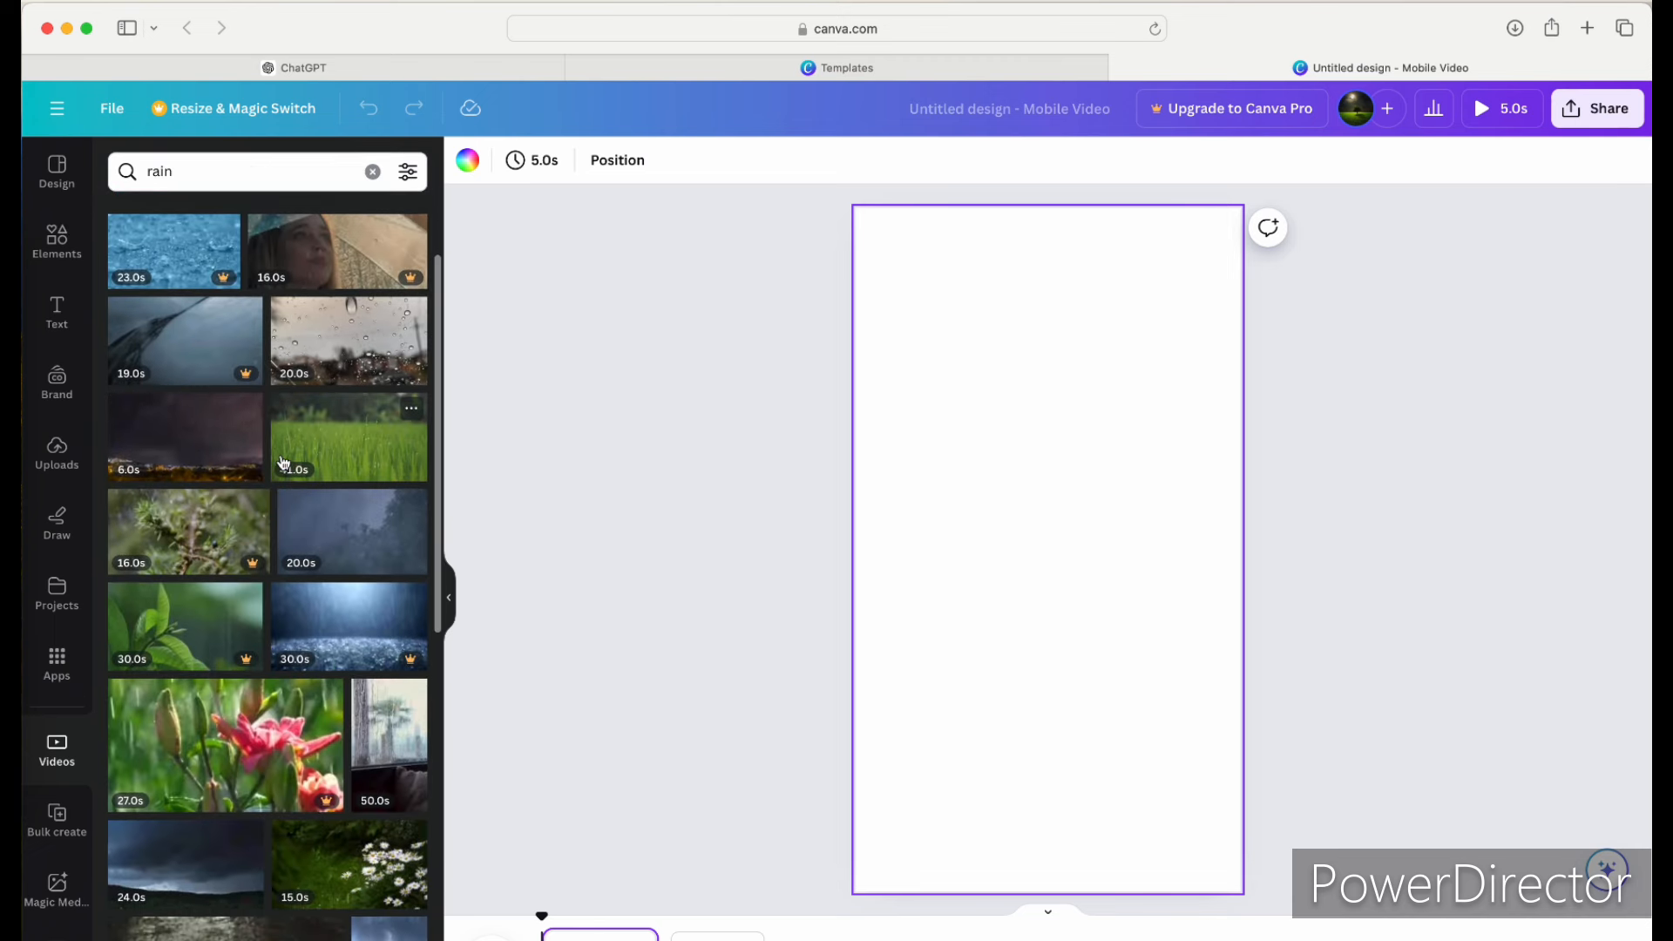
pyautogui.scroll(-1, 283, 461)
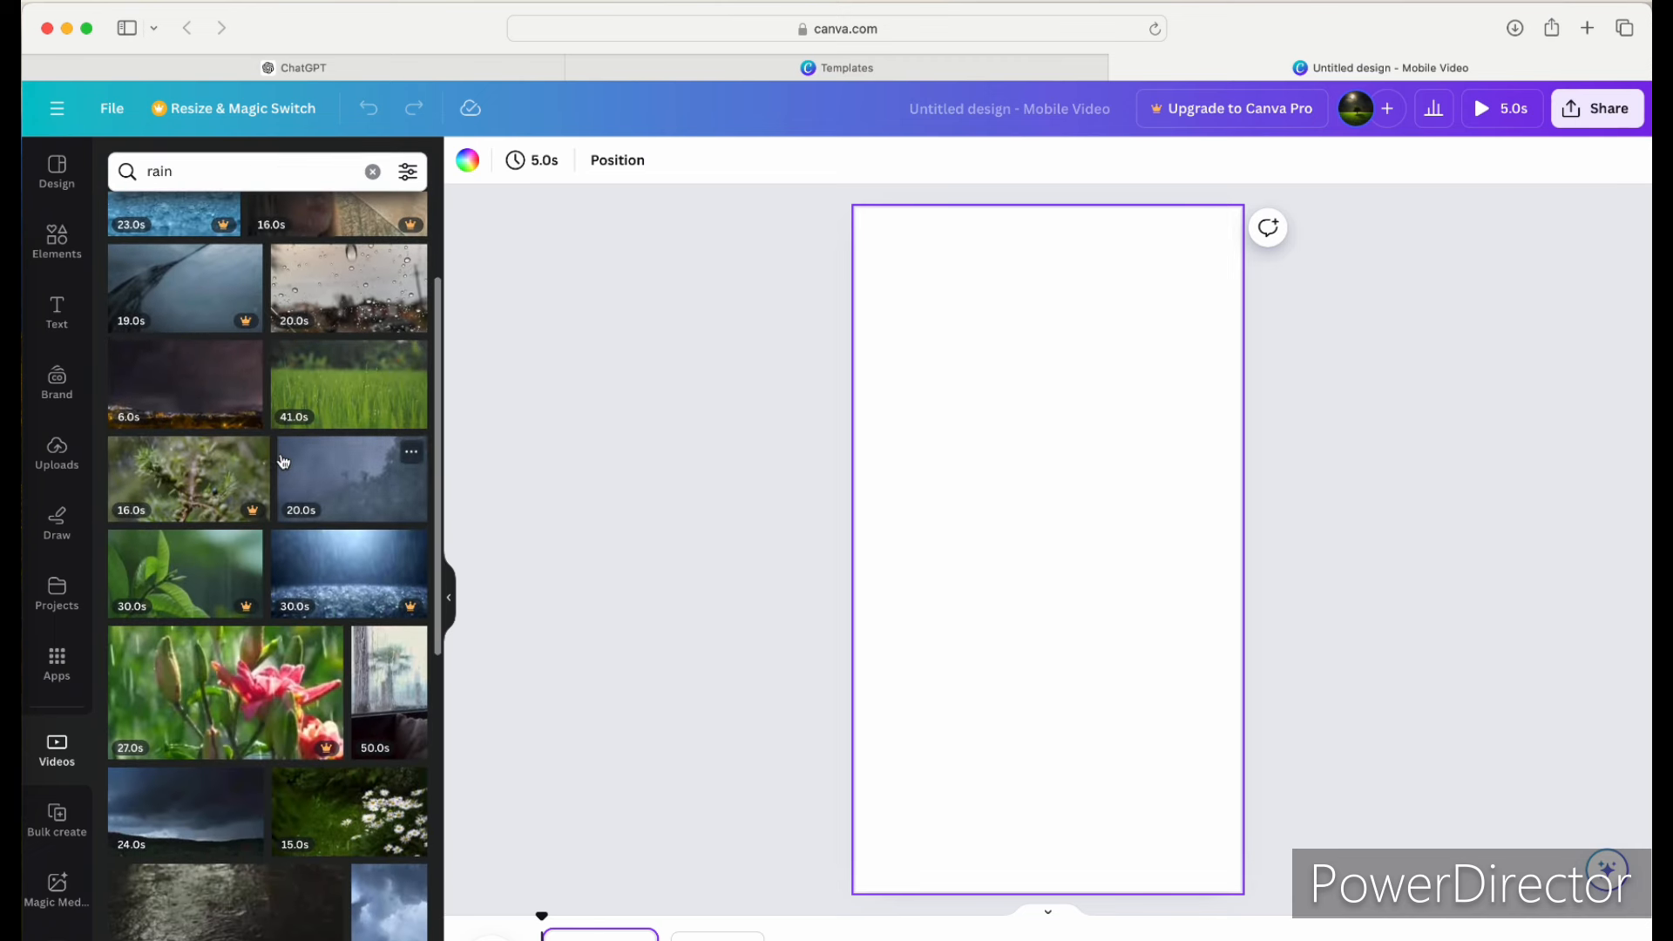
pyautogui.click(326, 380)
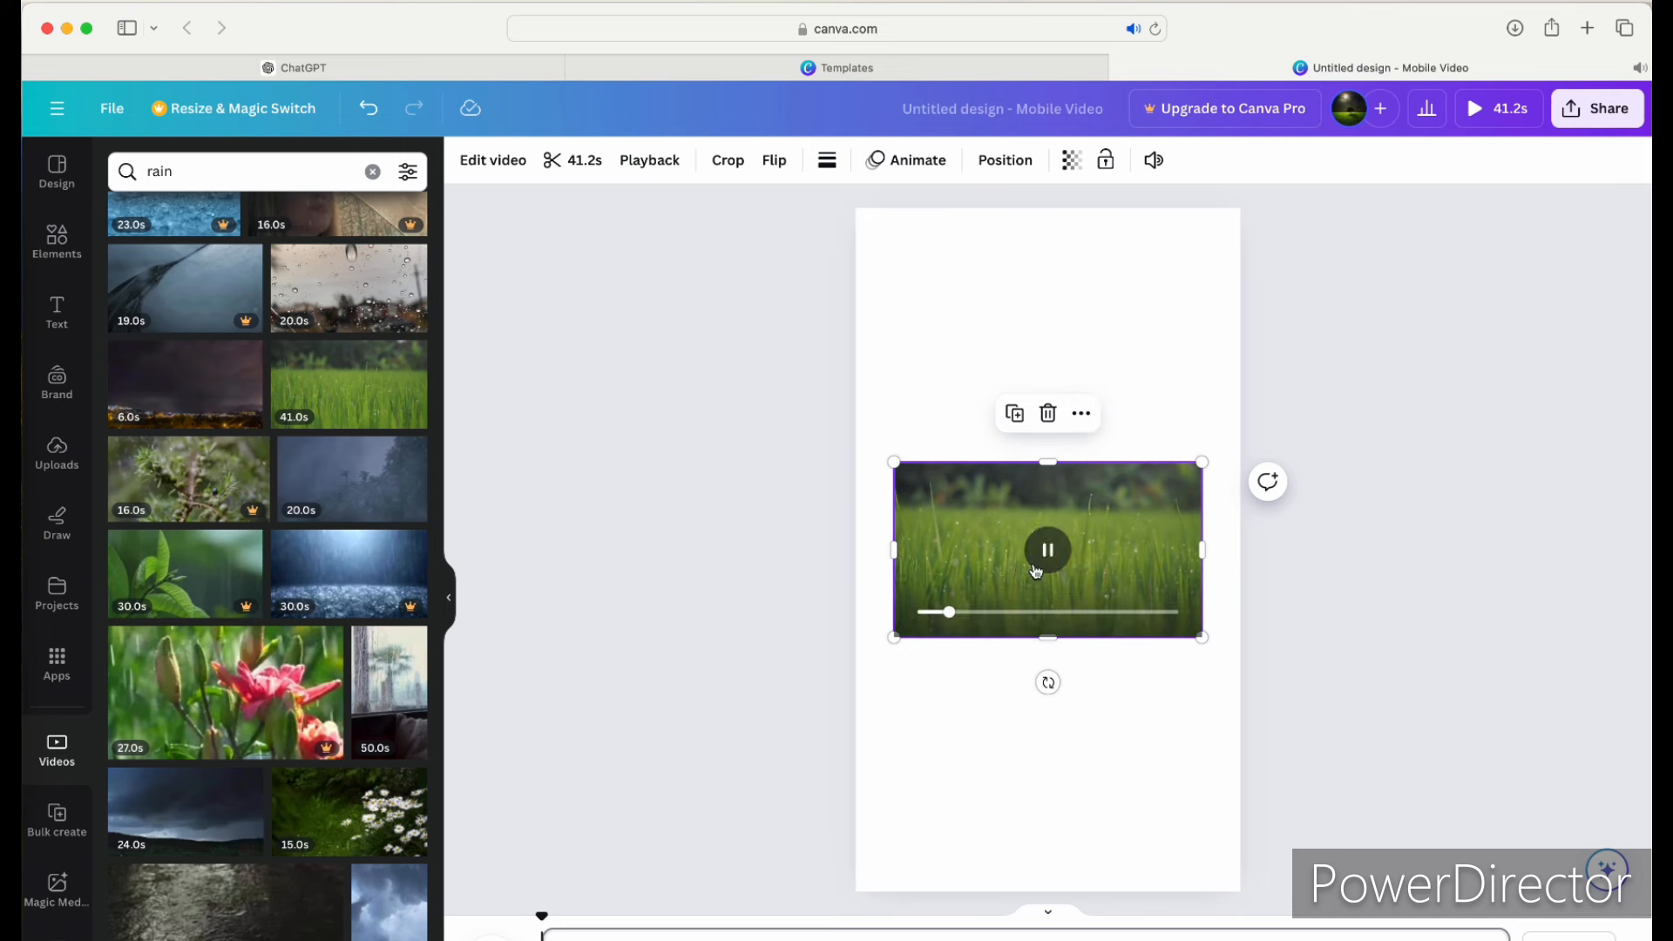
# Step: Pause the grass field clip and set it as the page background
pyautogui.click(1049, 554)
pyautogui.click(1081, 415)
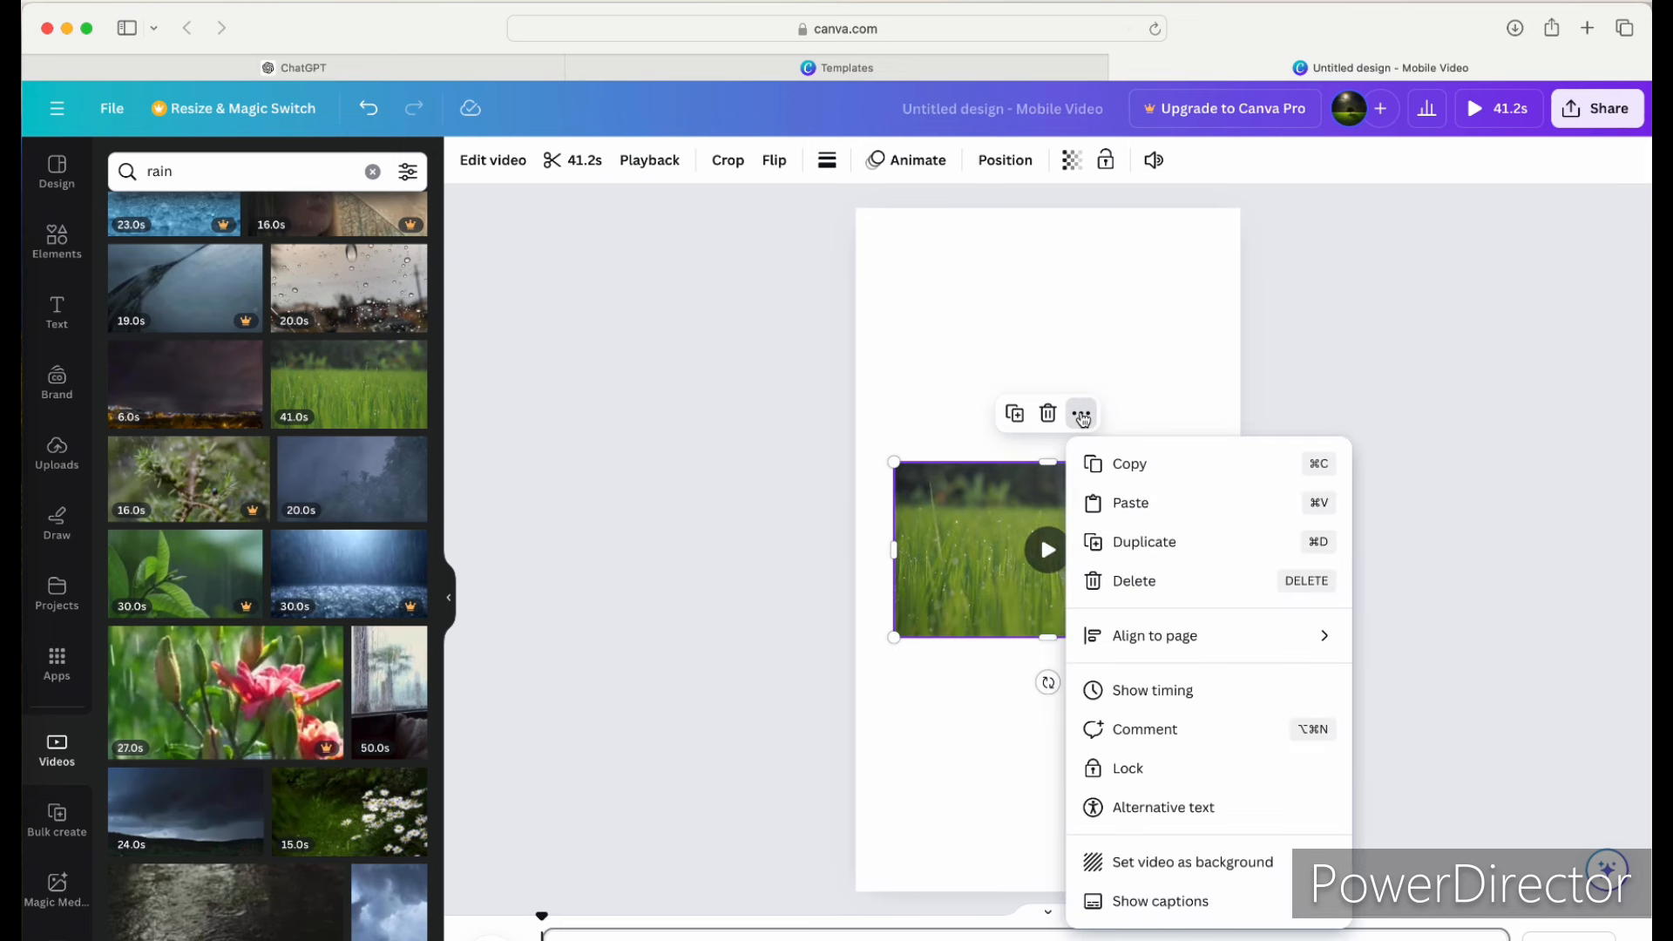
pyautogui.click(1181, 864)
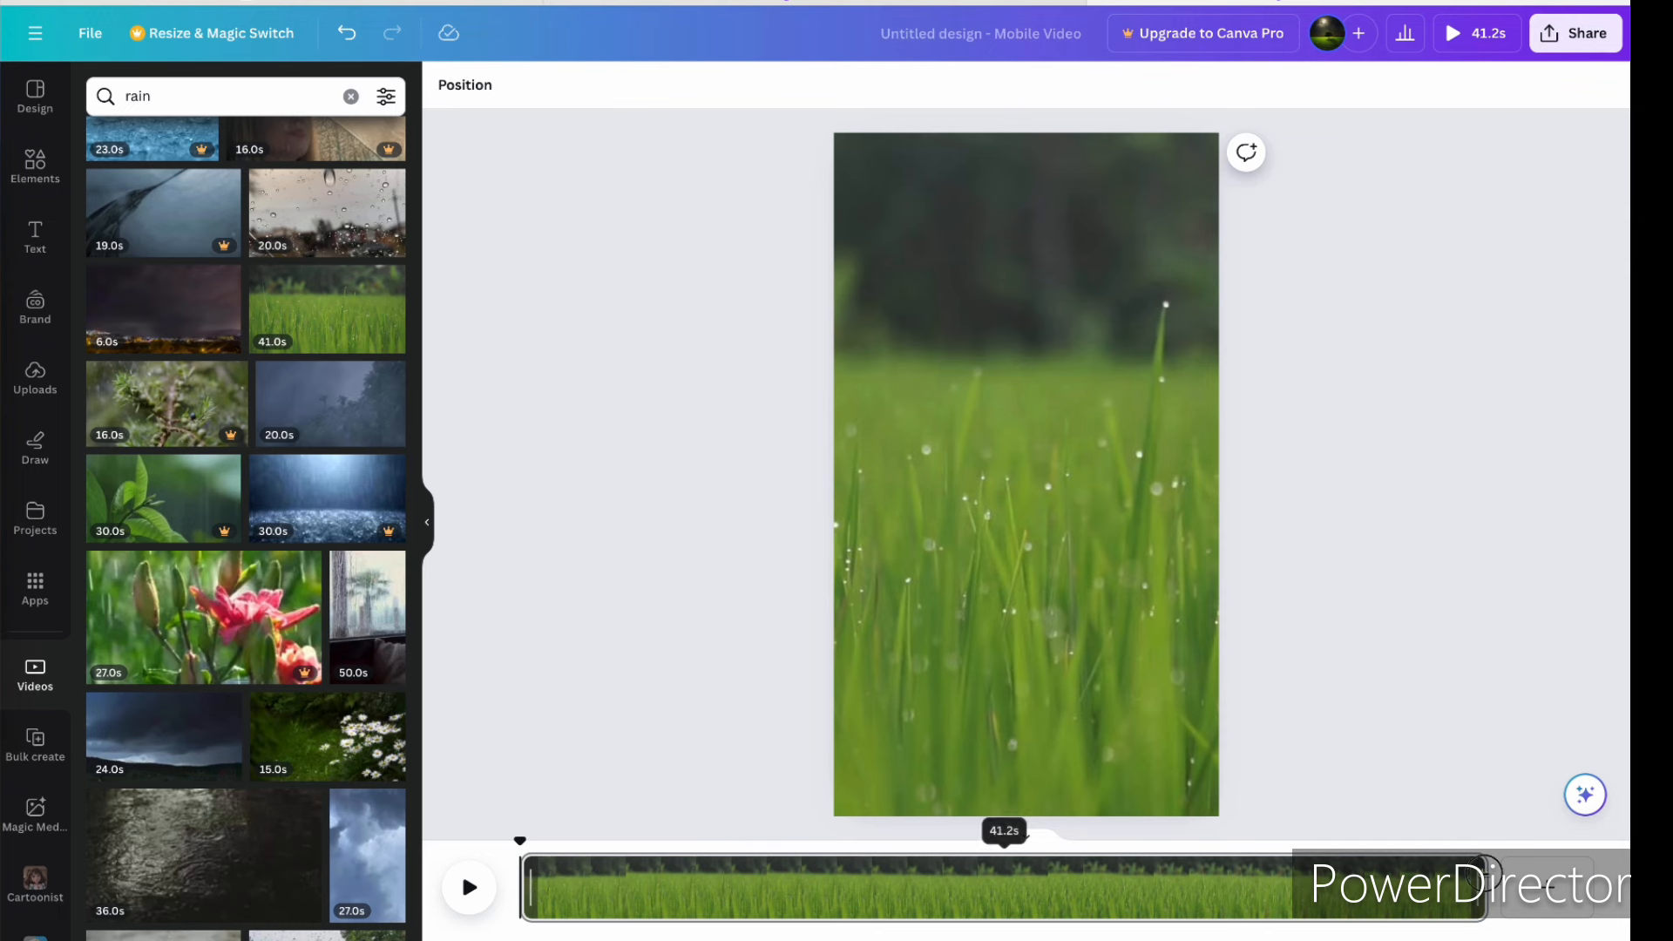
# Step: Trim the background clip to 11.0 seconds and turn its volume down
pyautogui.moveTo(1484, 882); pyautogui.dragTo(775, 880)
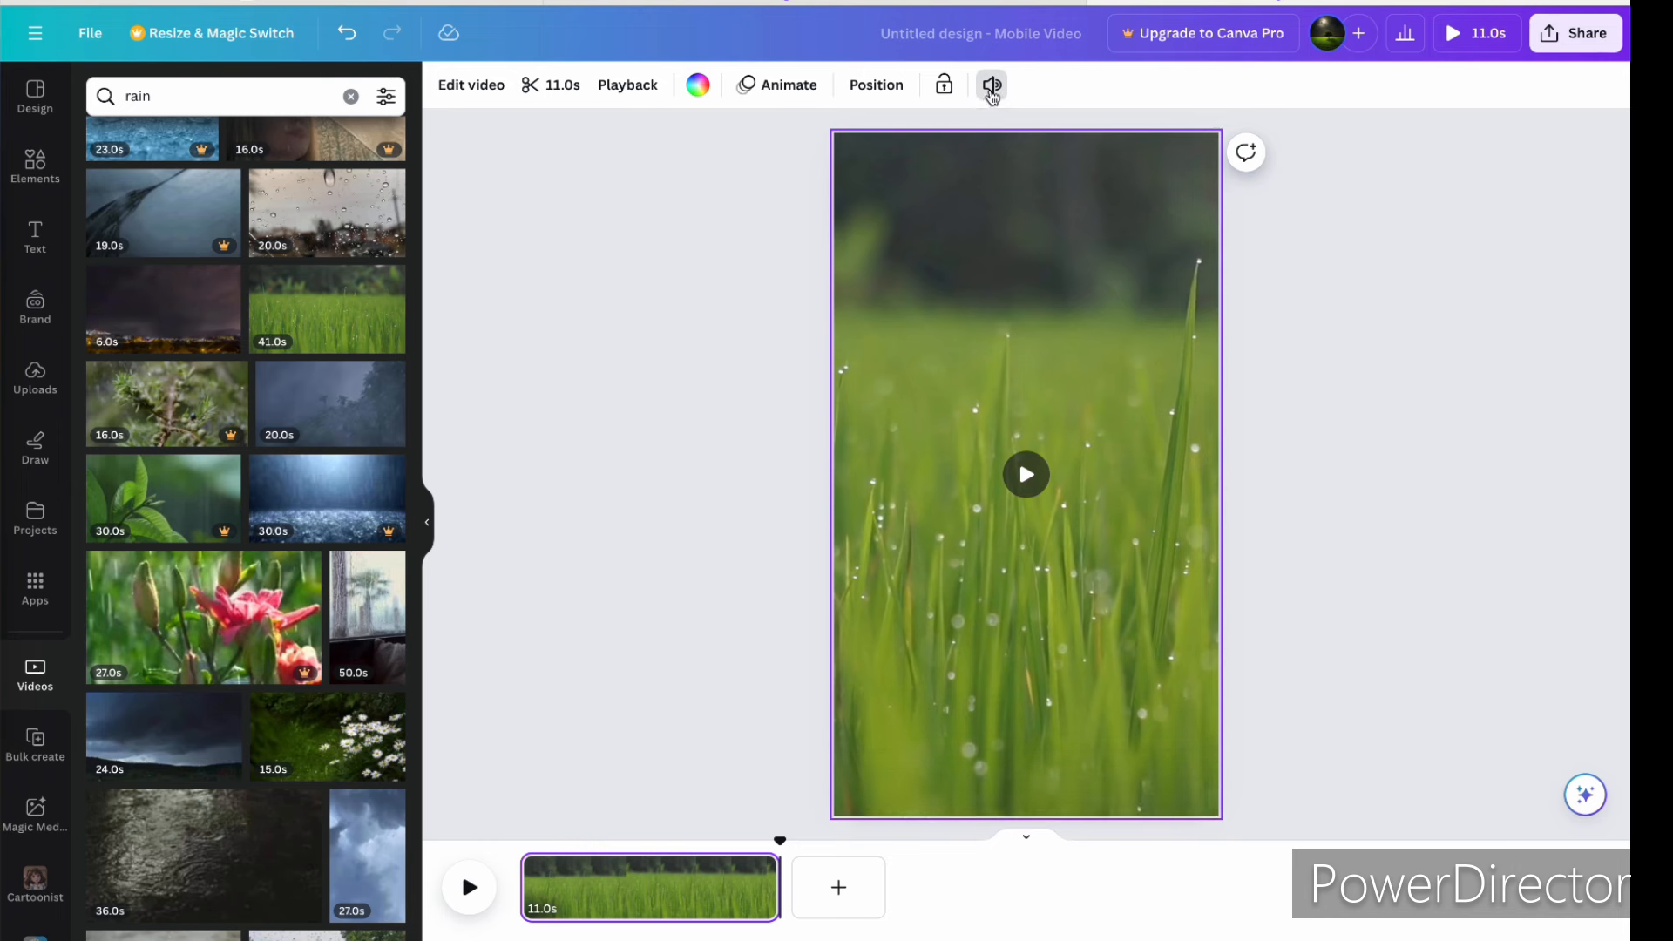
pyautogui.click(992, 84)
pyautogui.moveTo(927, 204); pyautogui.dragTo(642, 188)
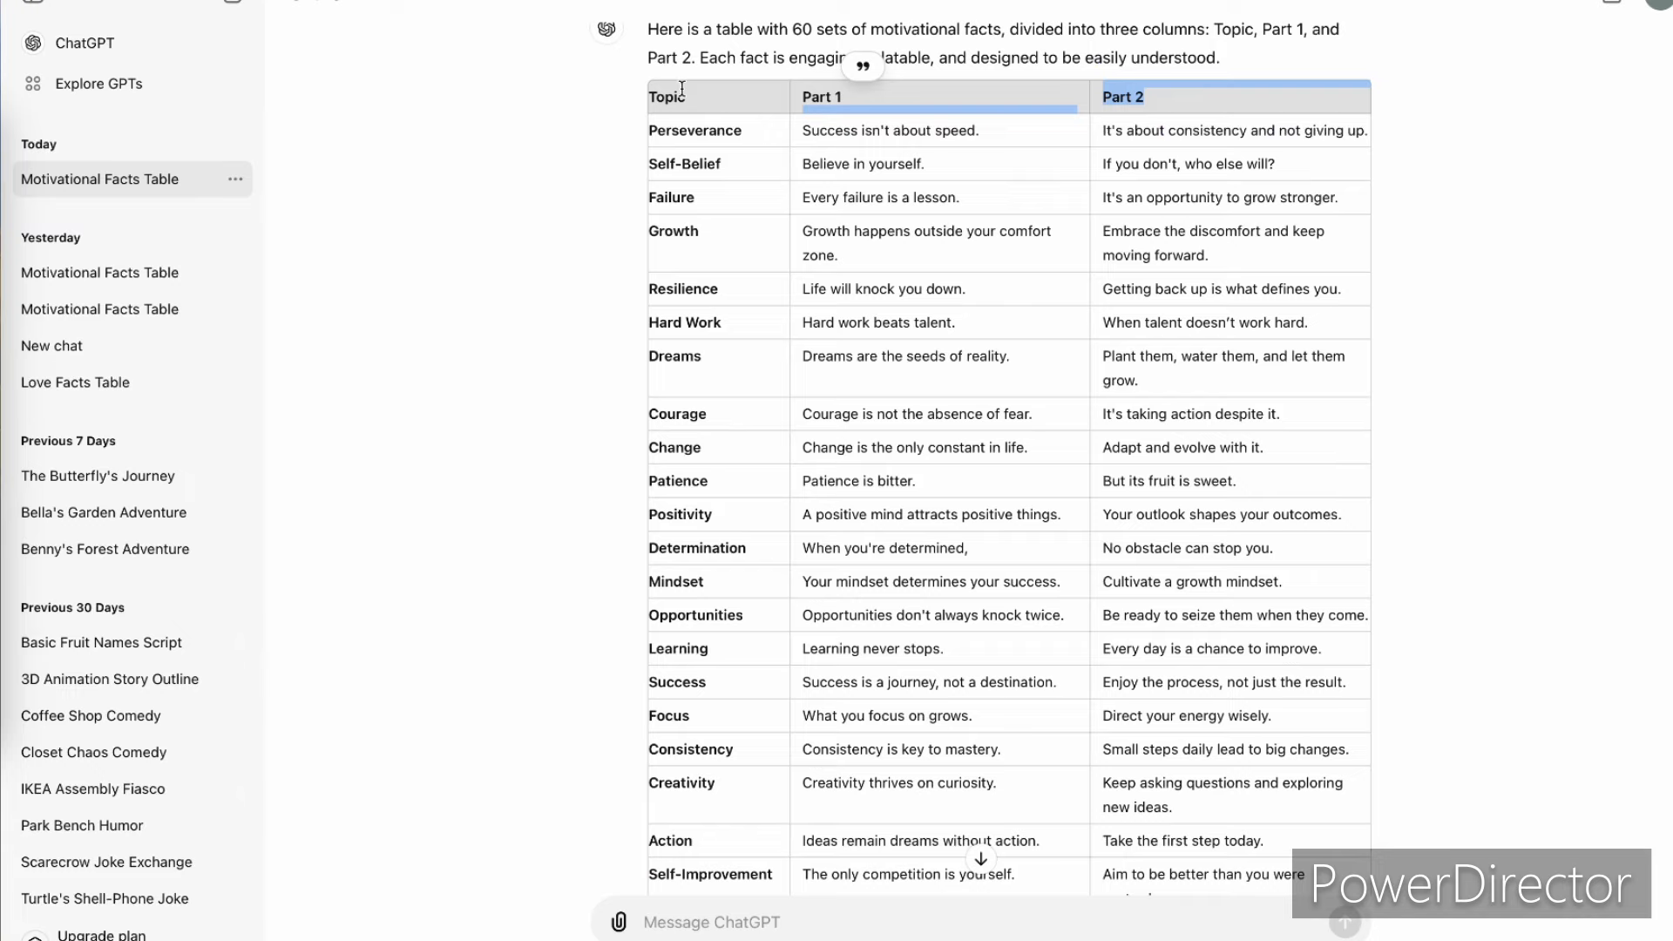
# Step: Back in the Canva design, add a heading text box and move it near the top of the grass video page
pyautogui.moveTo(691, 95); pyautogui.dragTo(631, 94)
pyautogui.click(702, 108)
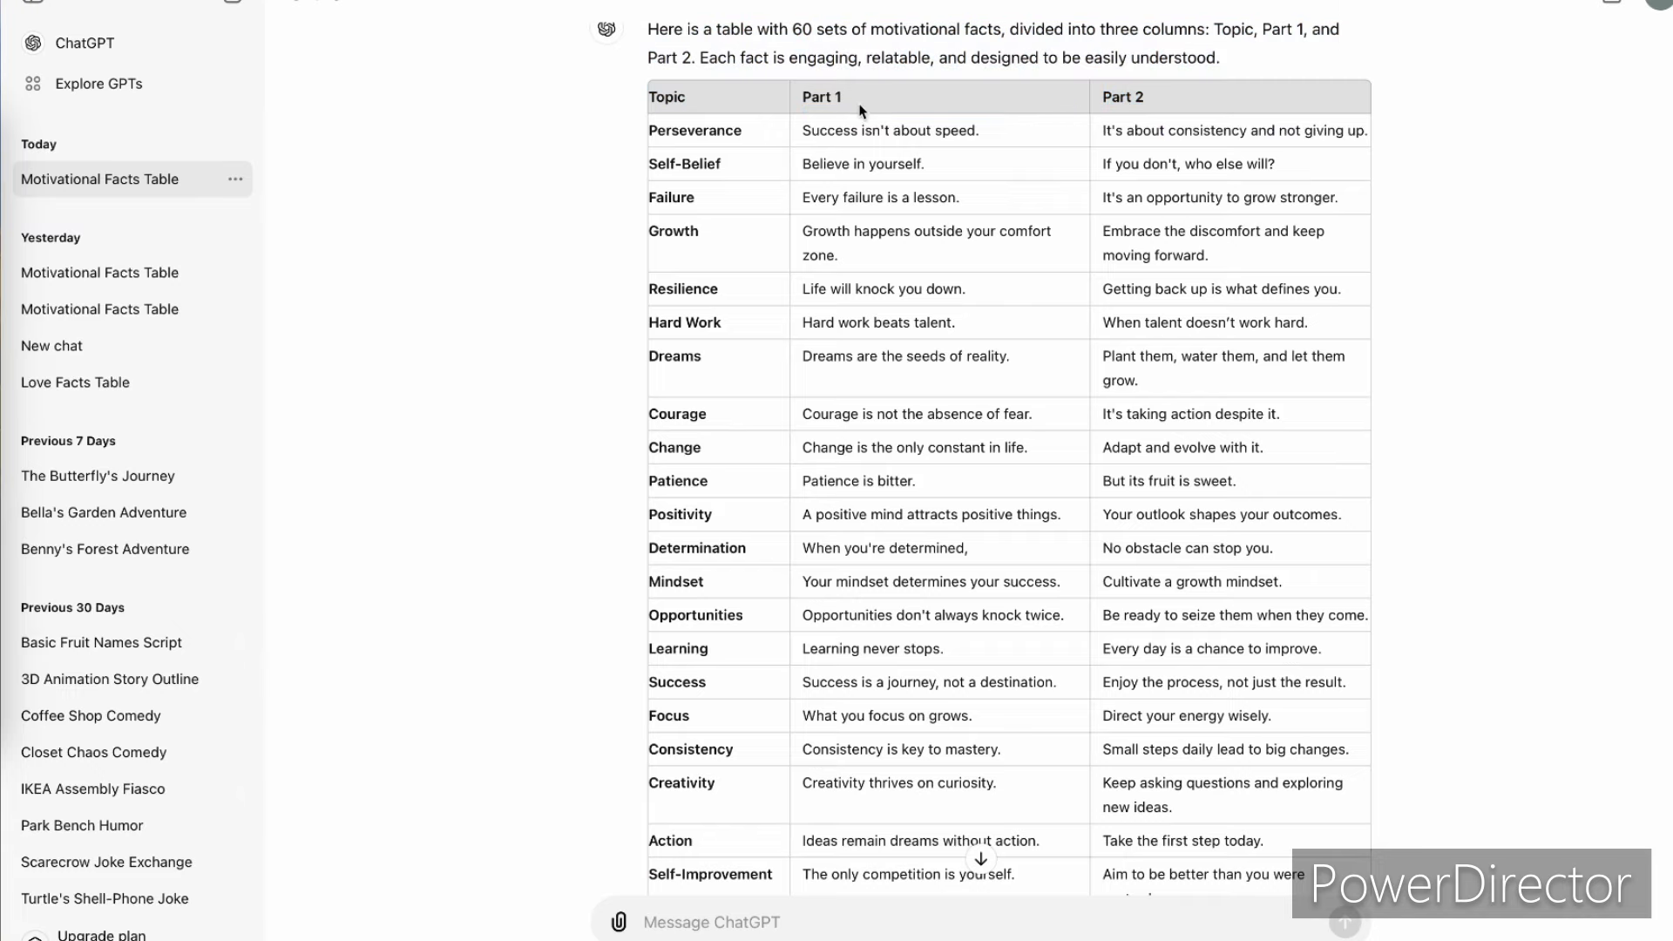
pyautogui.moveTo(1169, 93); pyautogui.dragTo(822, 91)
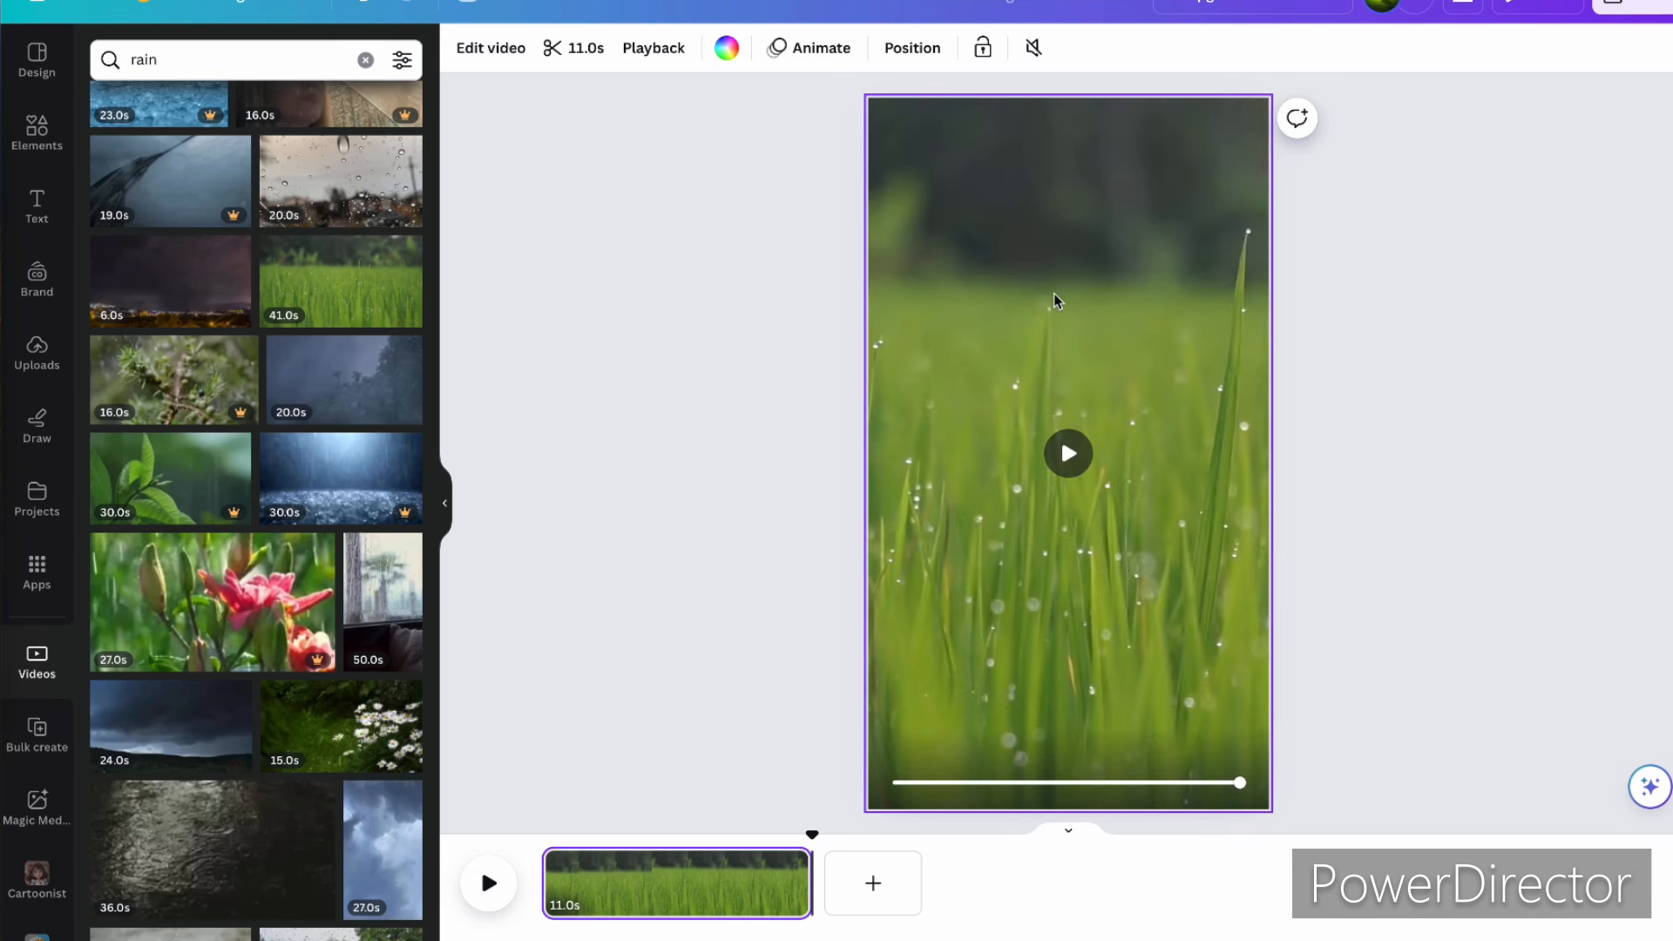
pyautogui.click(37, 207)
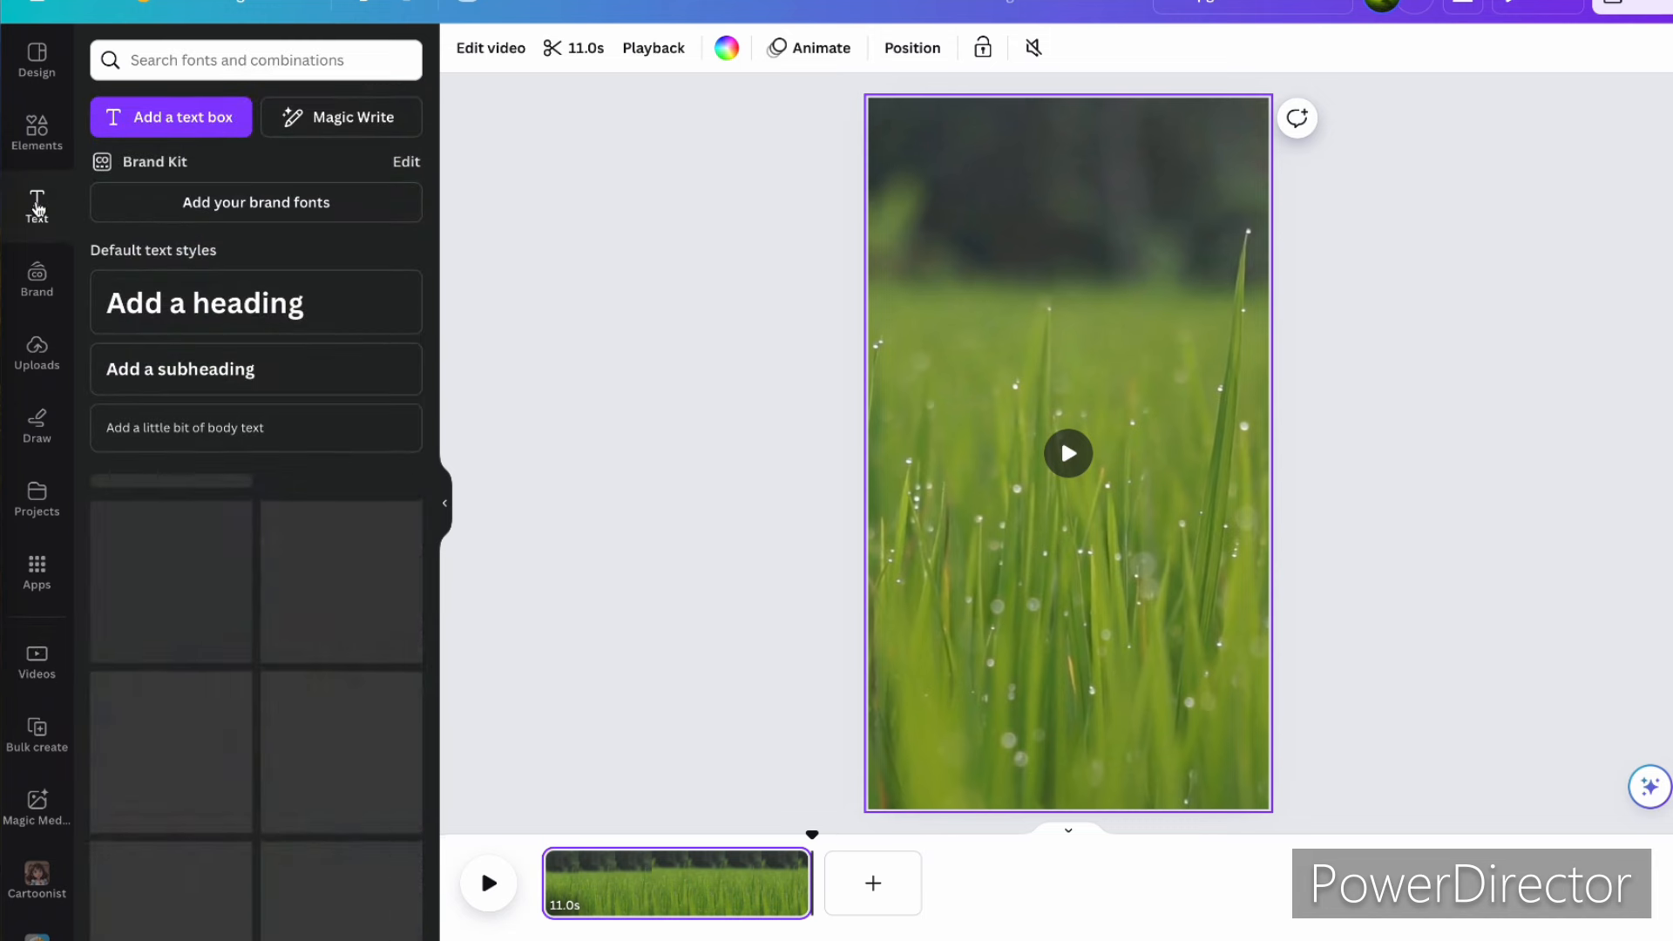
pyautogui.click(214, 308)
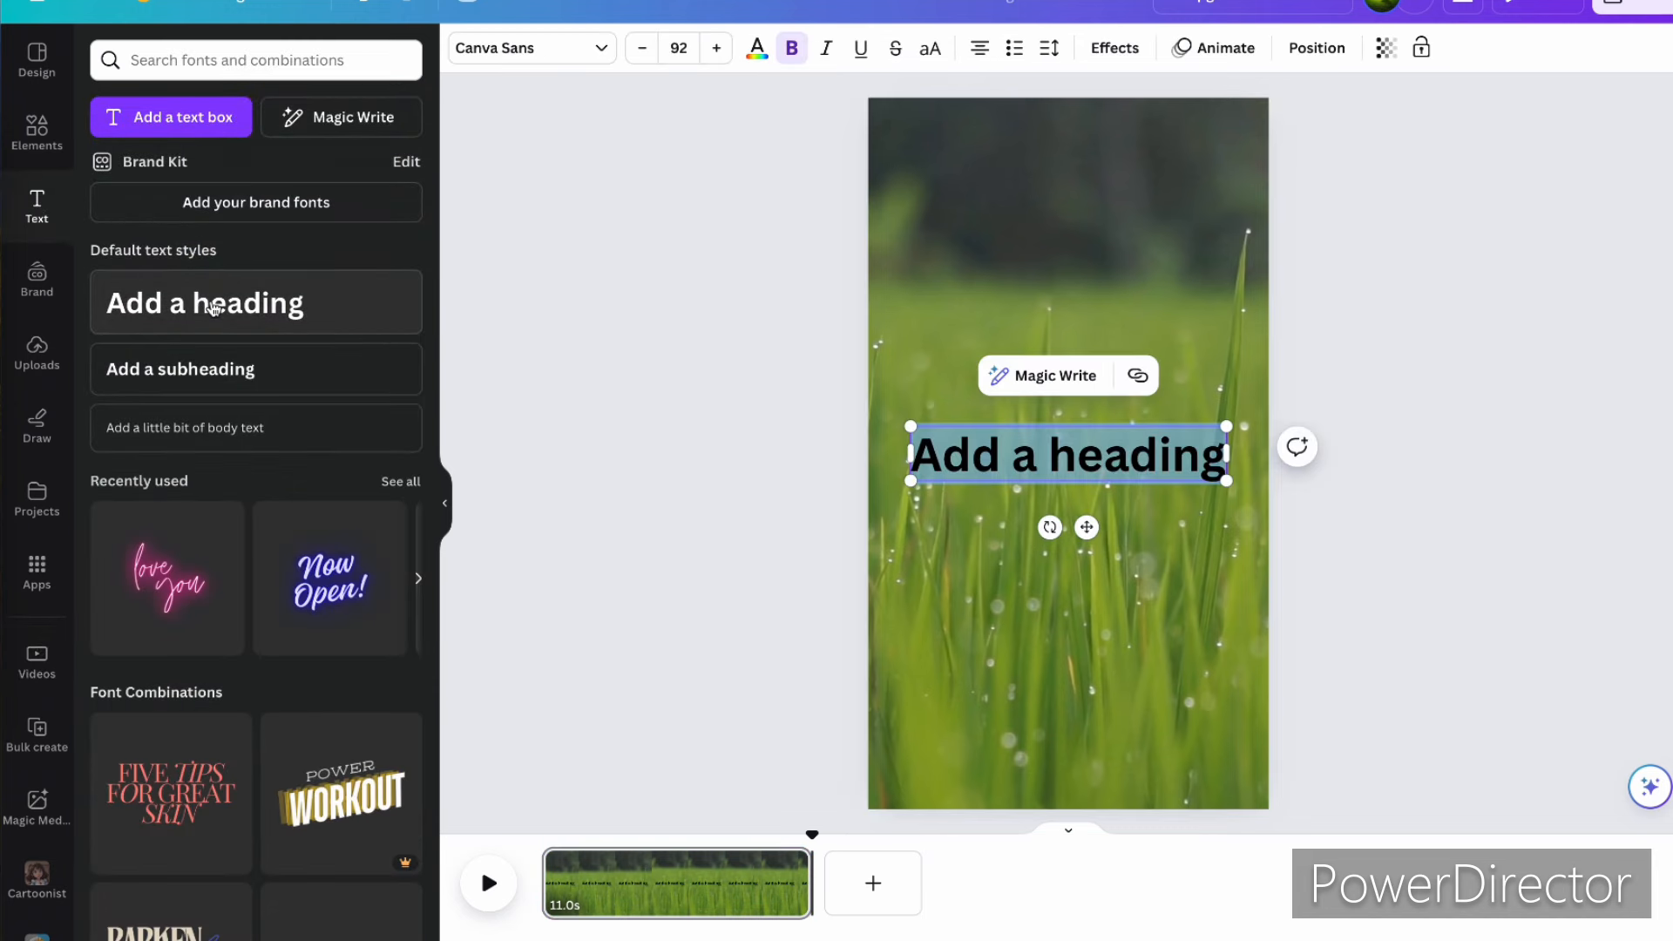
pyautogui.click(1123, 261)
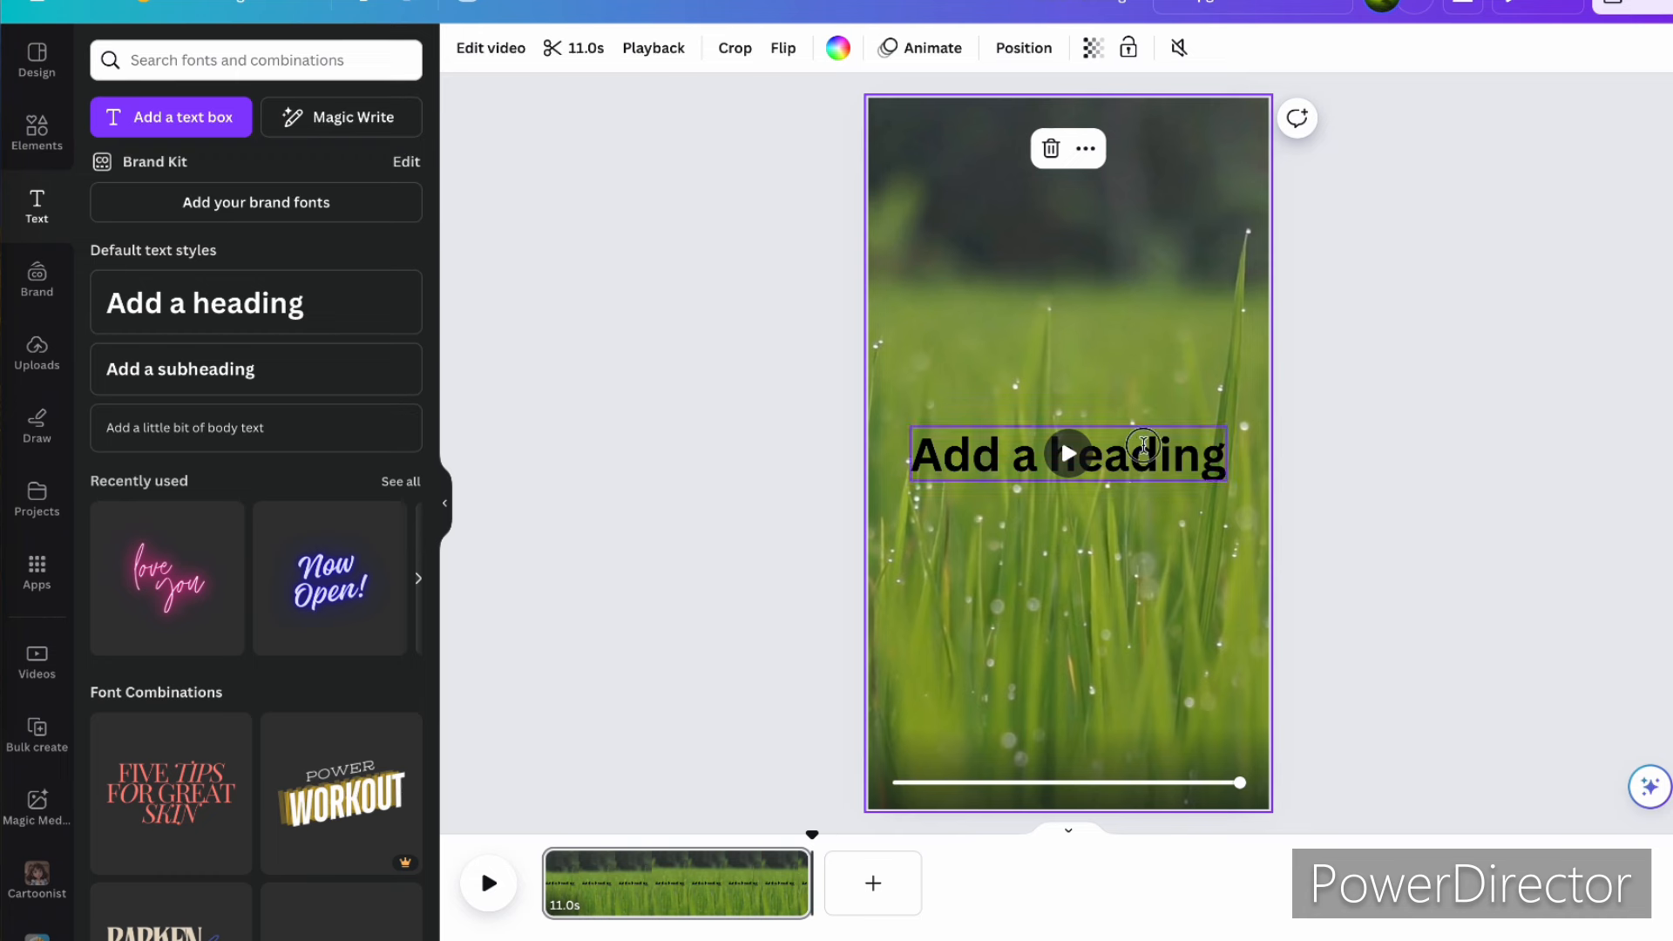
pyautogui.moveTo(1143, 444); pyautogui.dragTo(1125, 187)
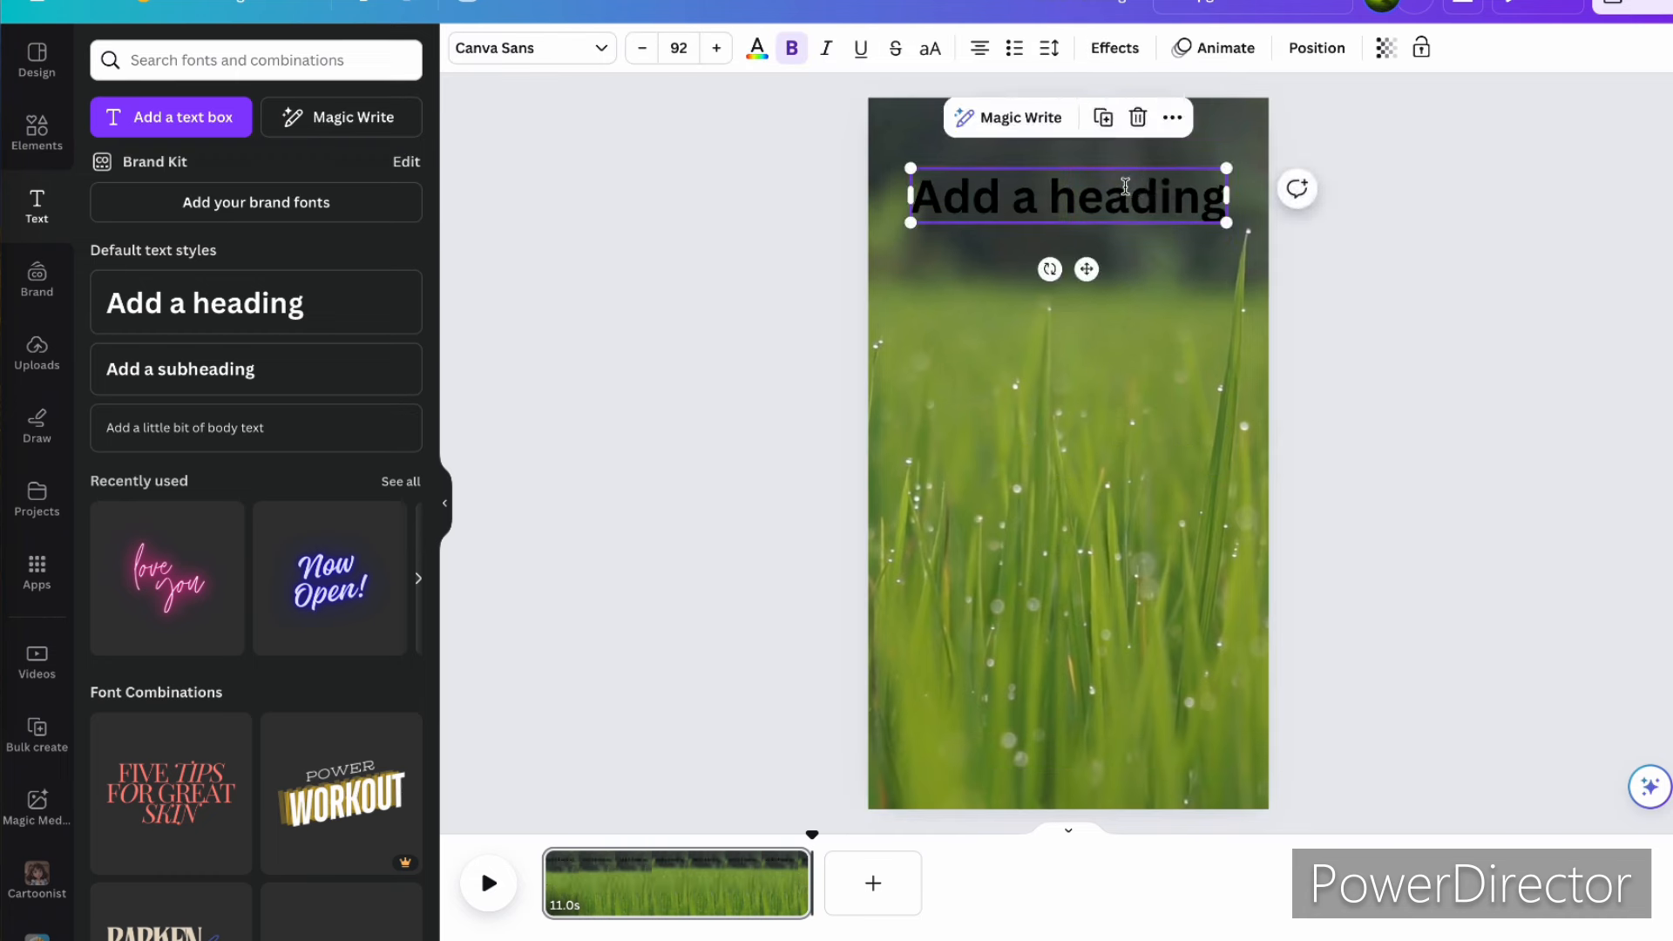
# Step: Replace the placeholder text of the heading with "TOPIC"
pyautogui.doubleClick(1105, 202)
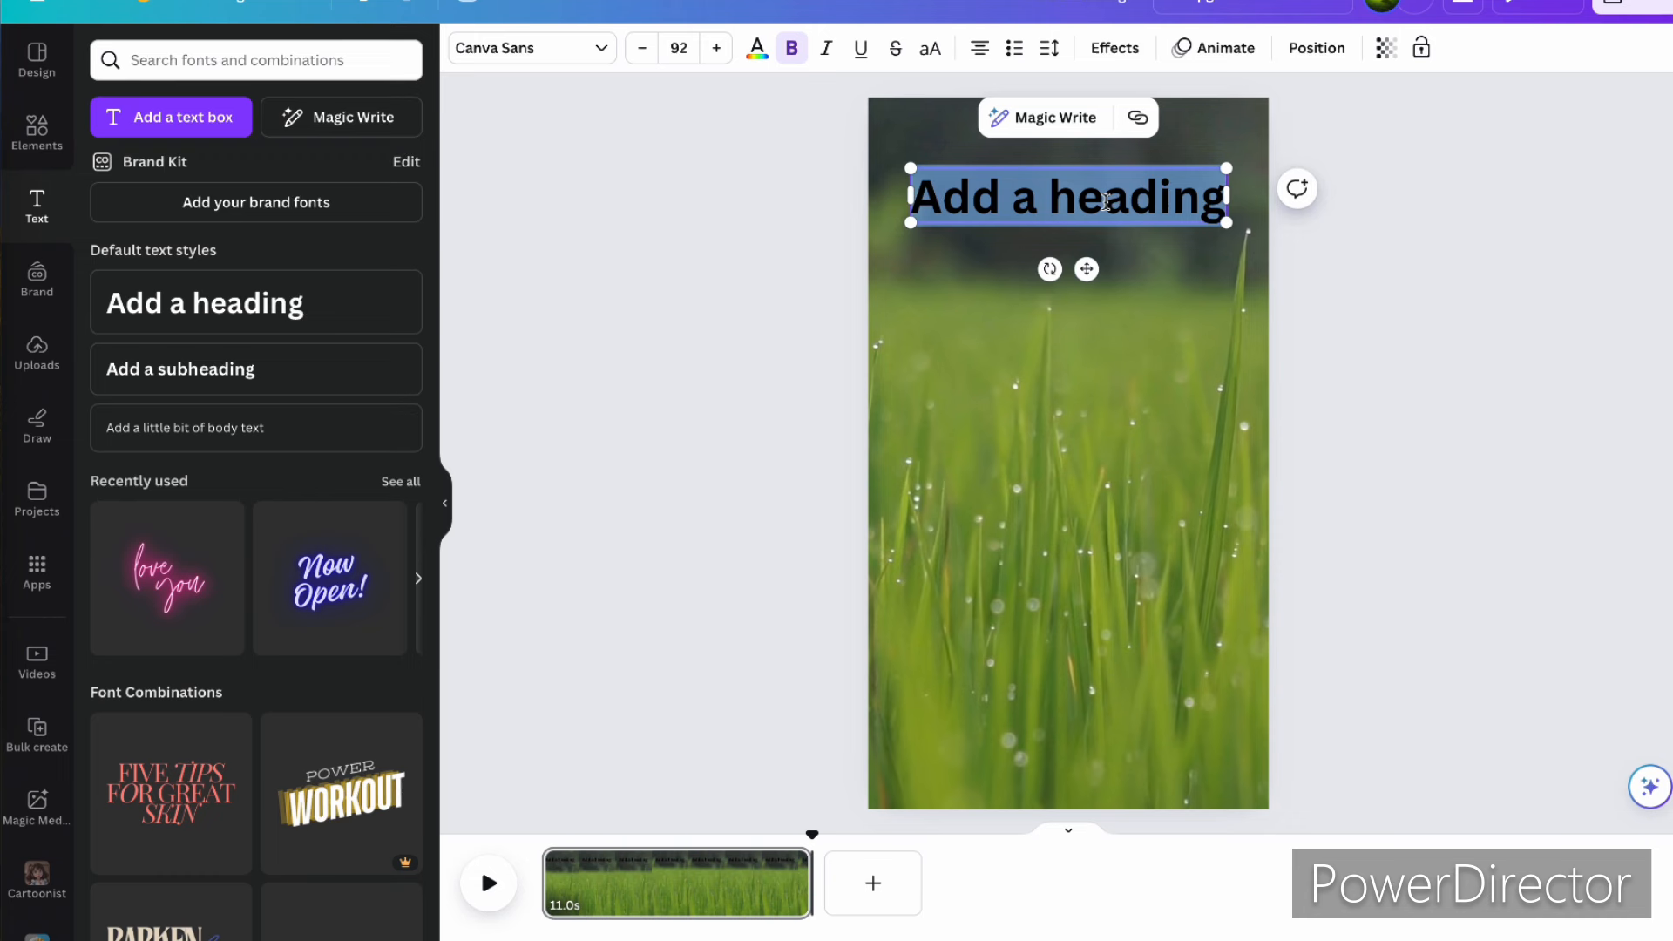
pyautogui.press('BackSpace')
pyautogui.write('TOPIC')
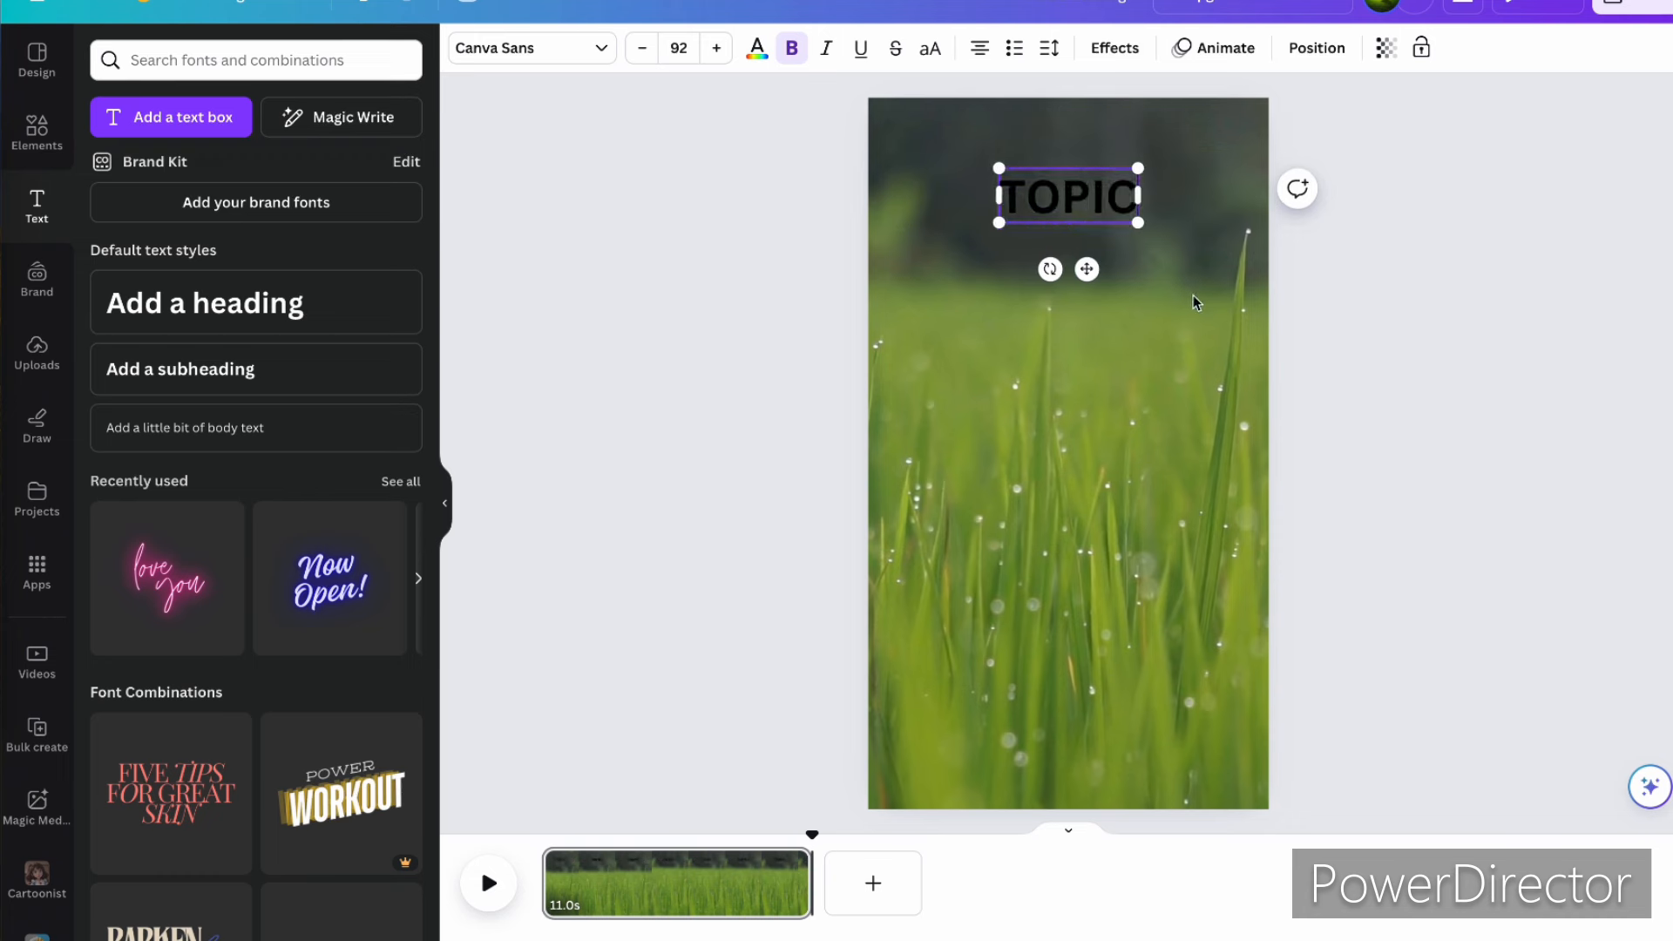
pyautogui.click(1189, 404)
# Step: Add a second heading reading "Part-1" and place it centred below TOPIC, leaving a gap between them
pyautogui.click(1098, 206)
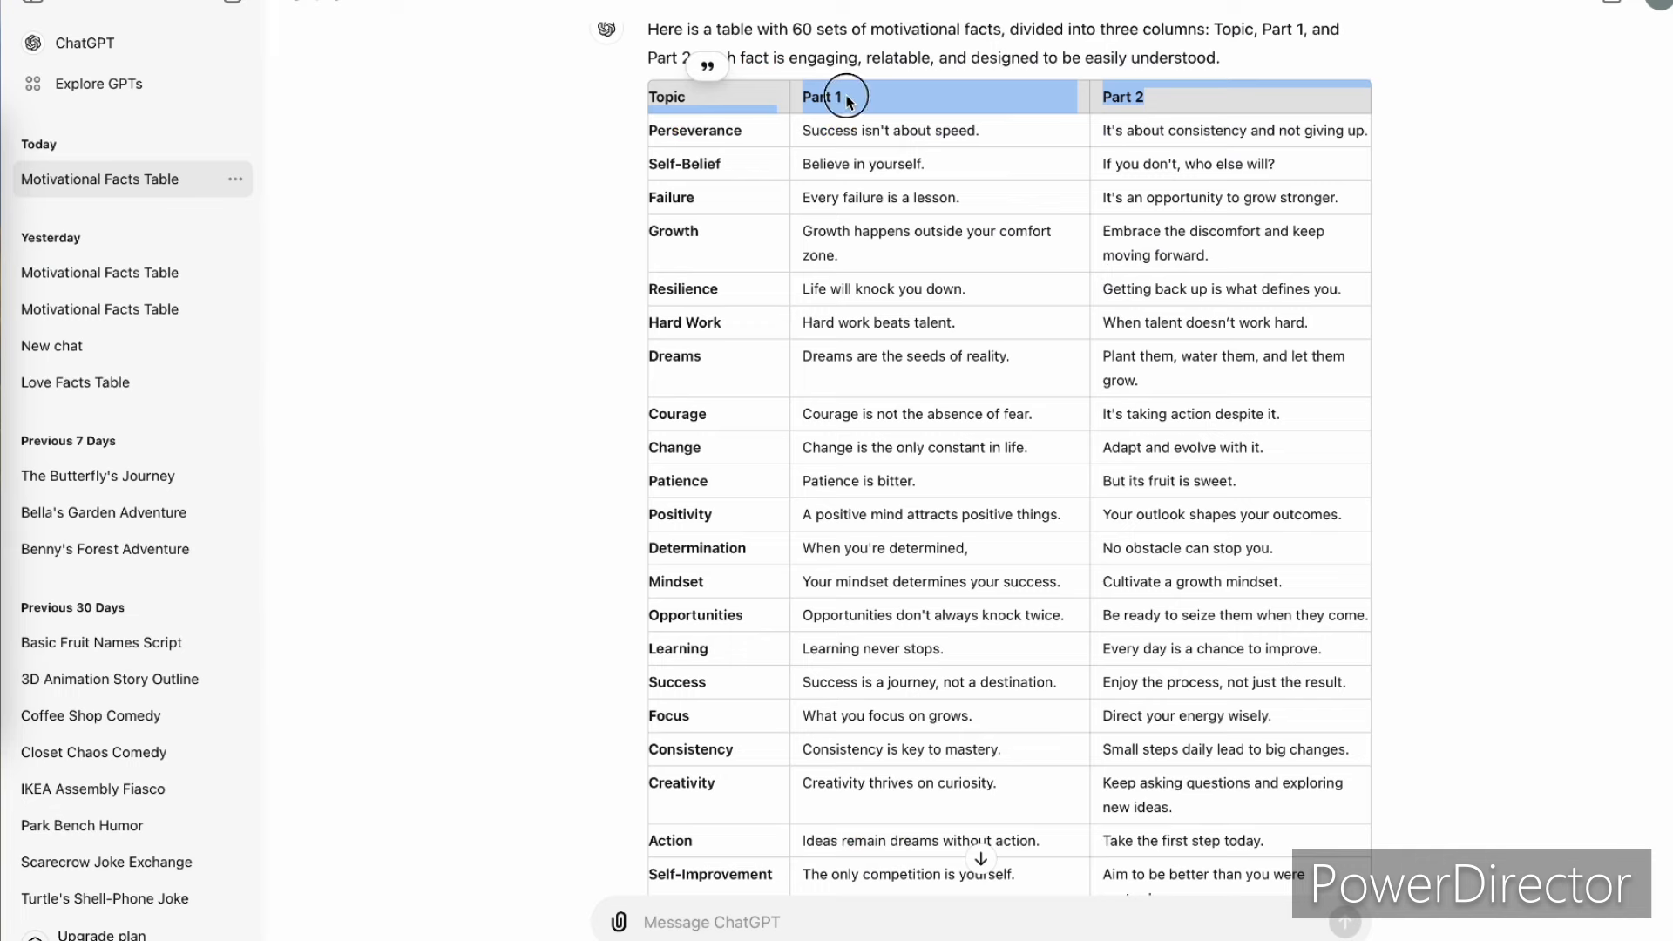
pyautogui.click(847, 99)
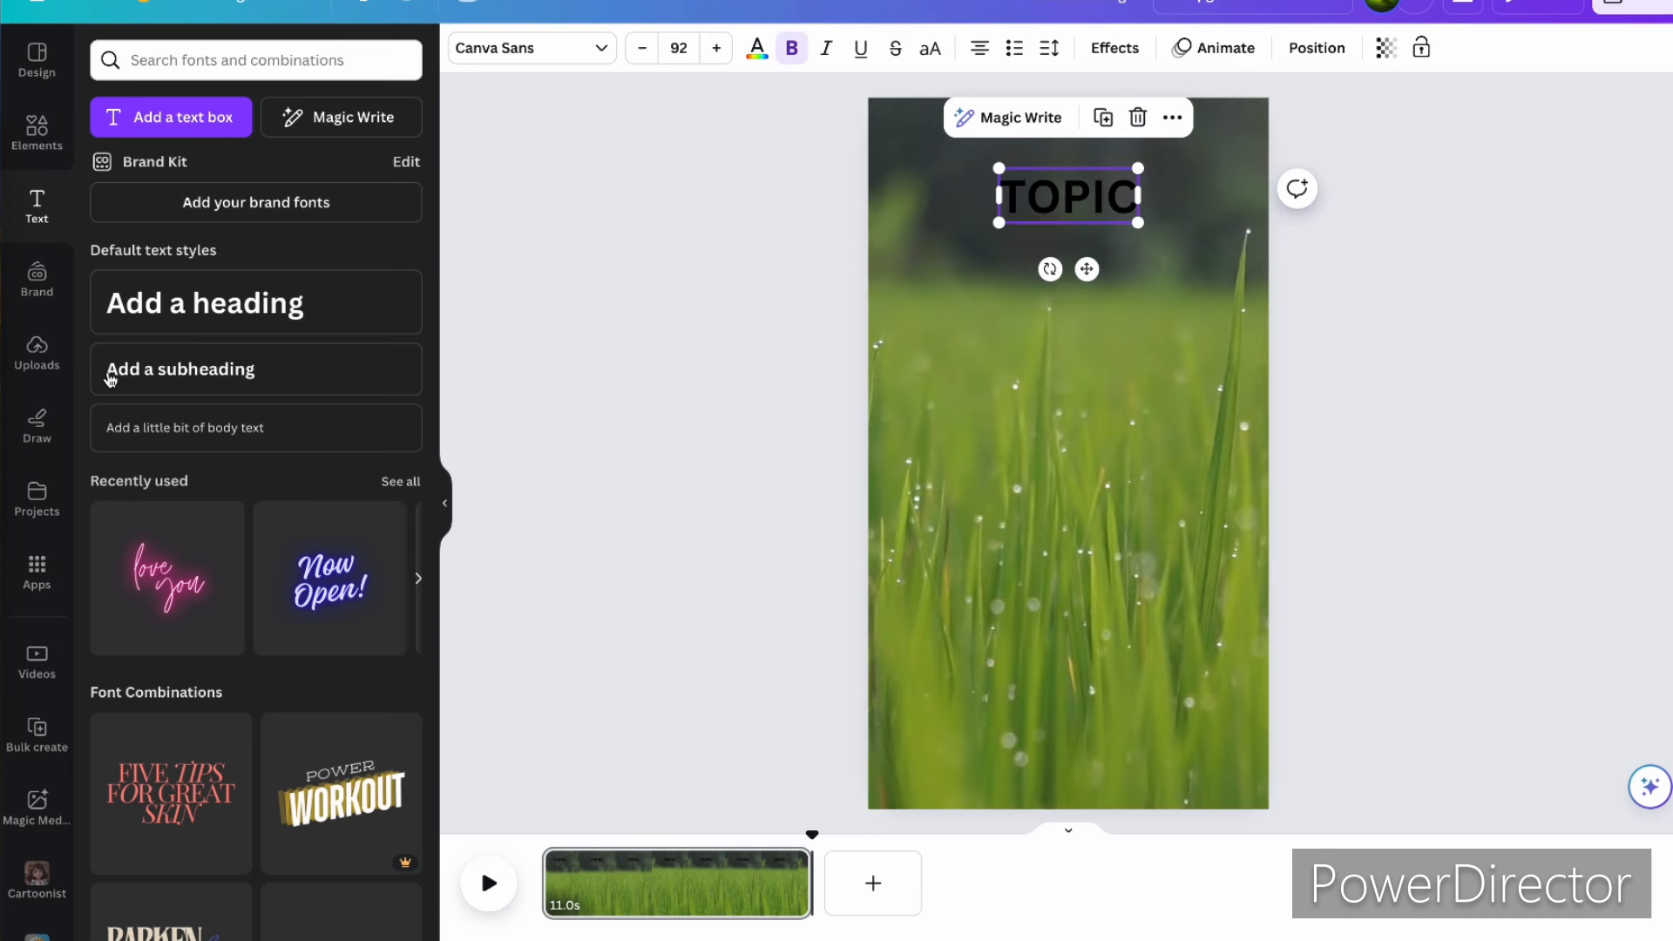
pyautogui.click(233, 303)
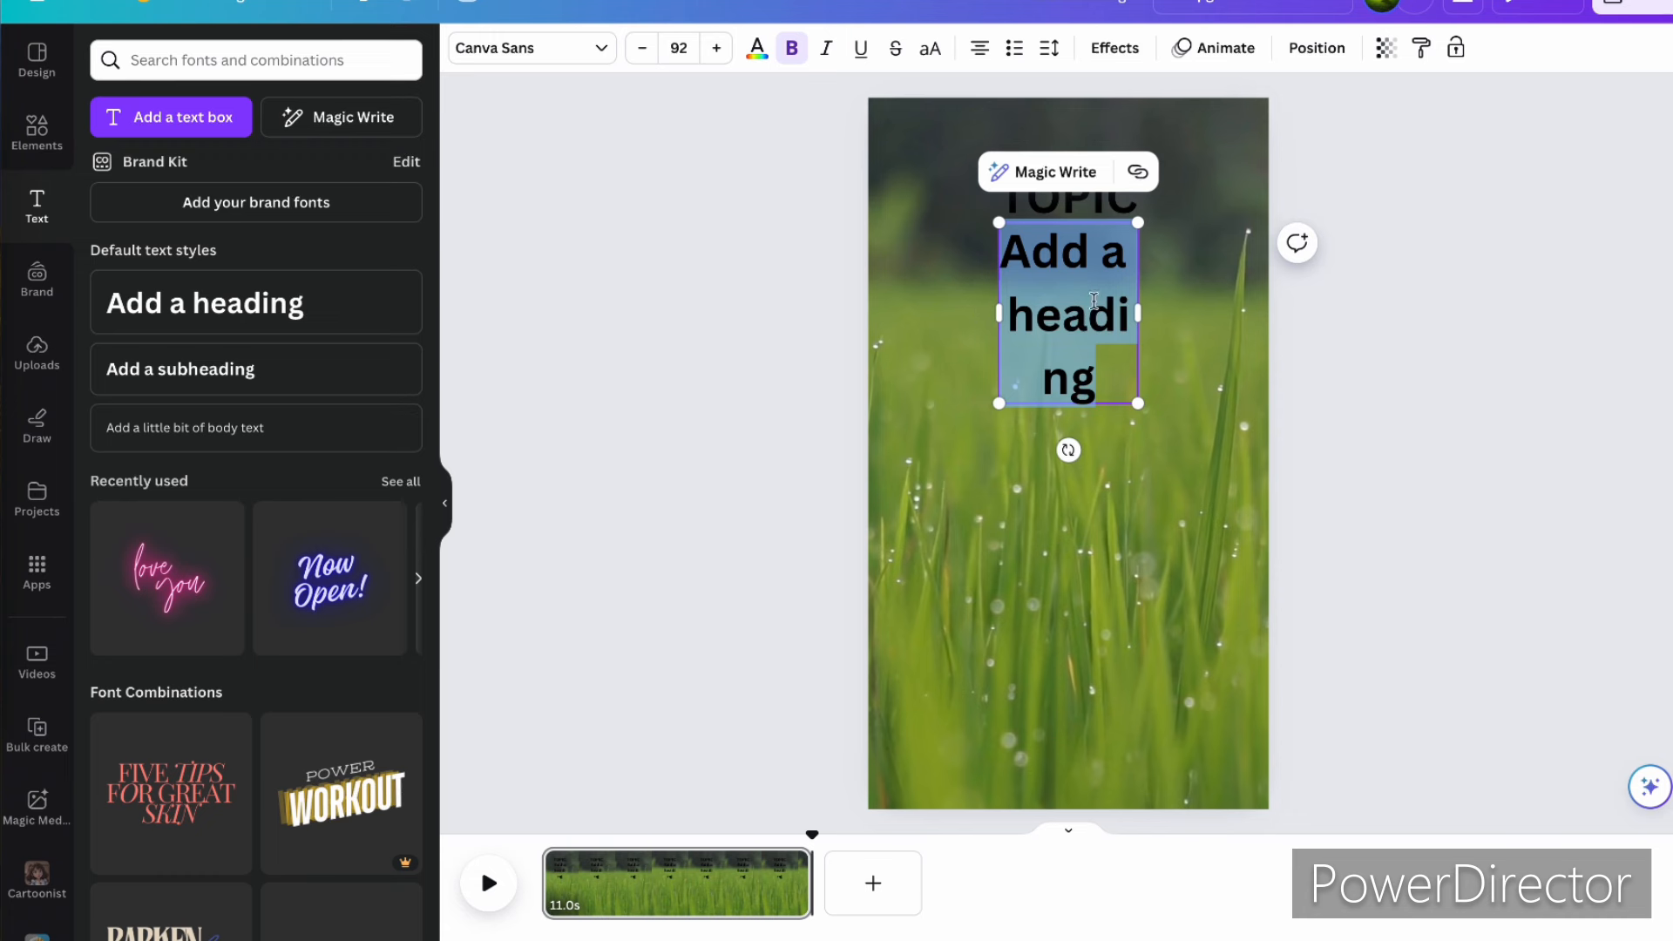
pyautogui.press('BackSpace')
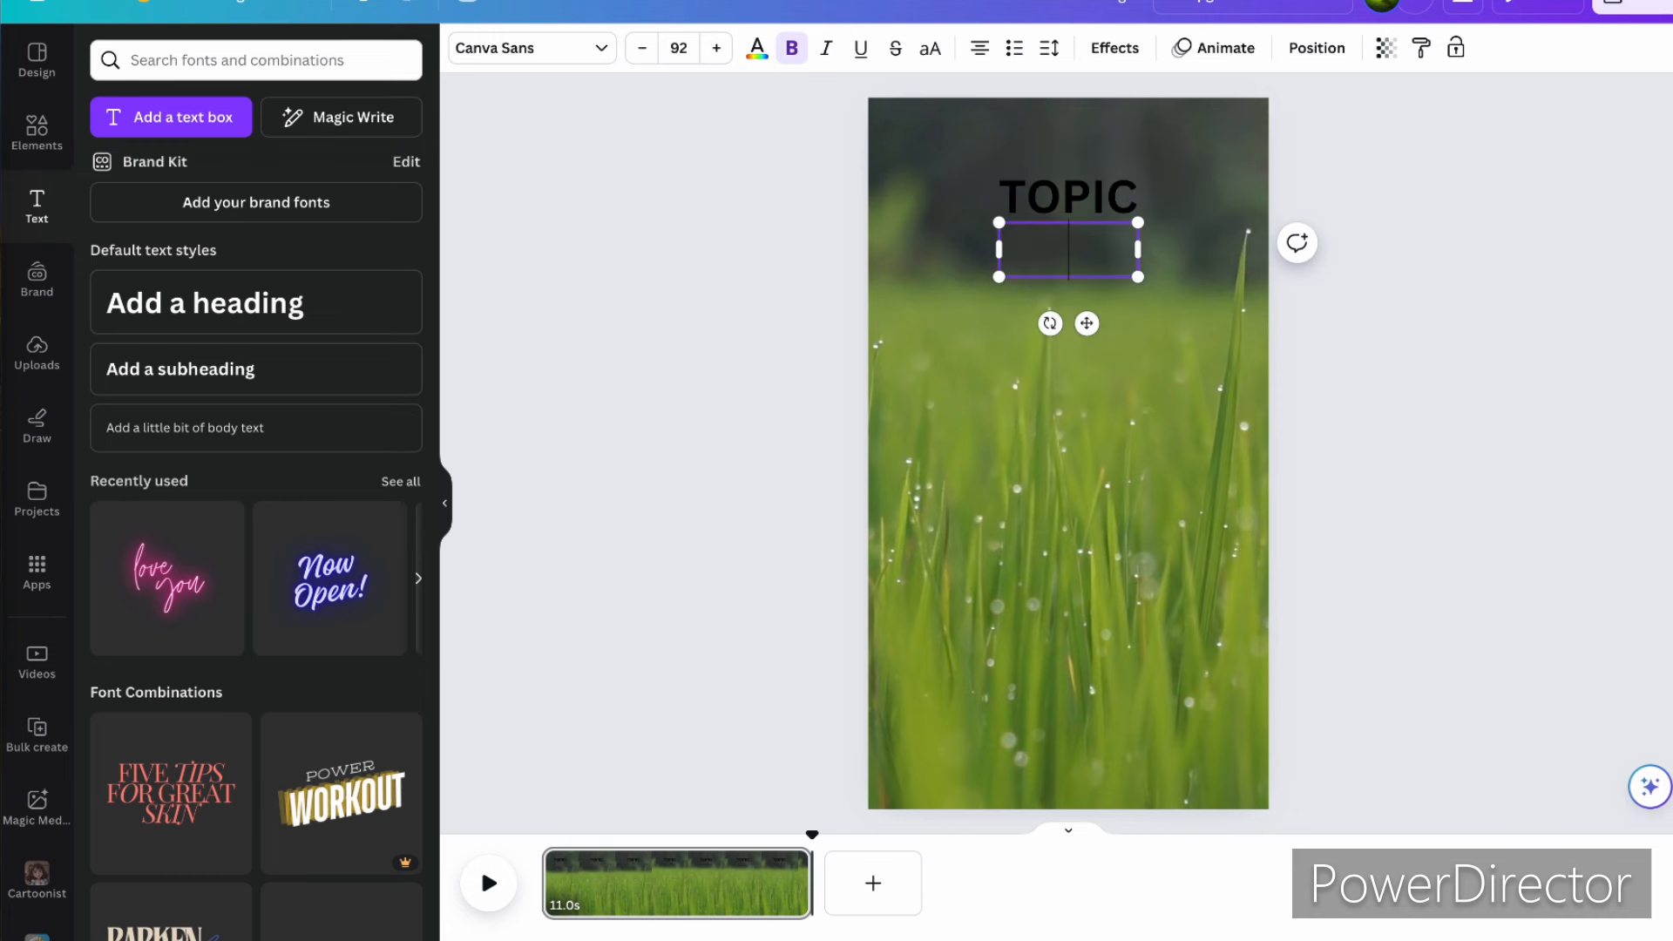
pyautogui.write('Part-1')
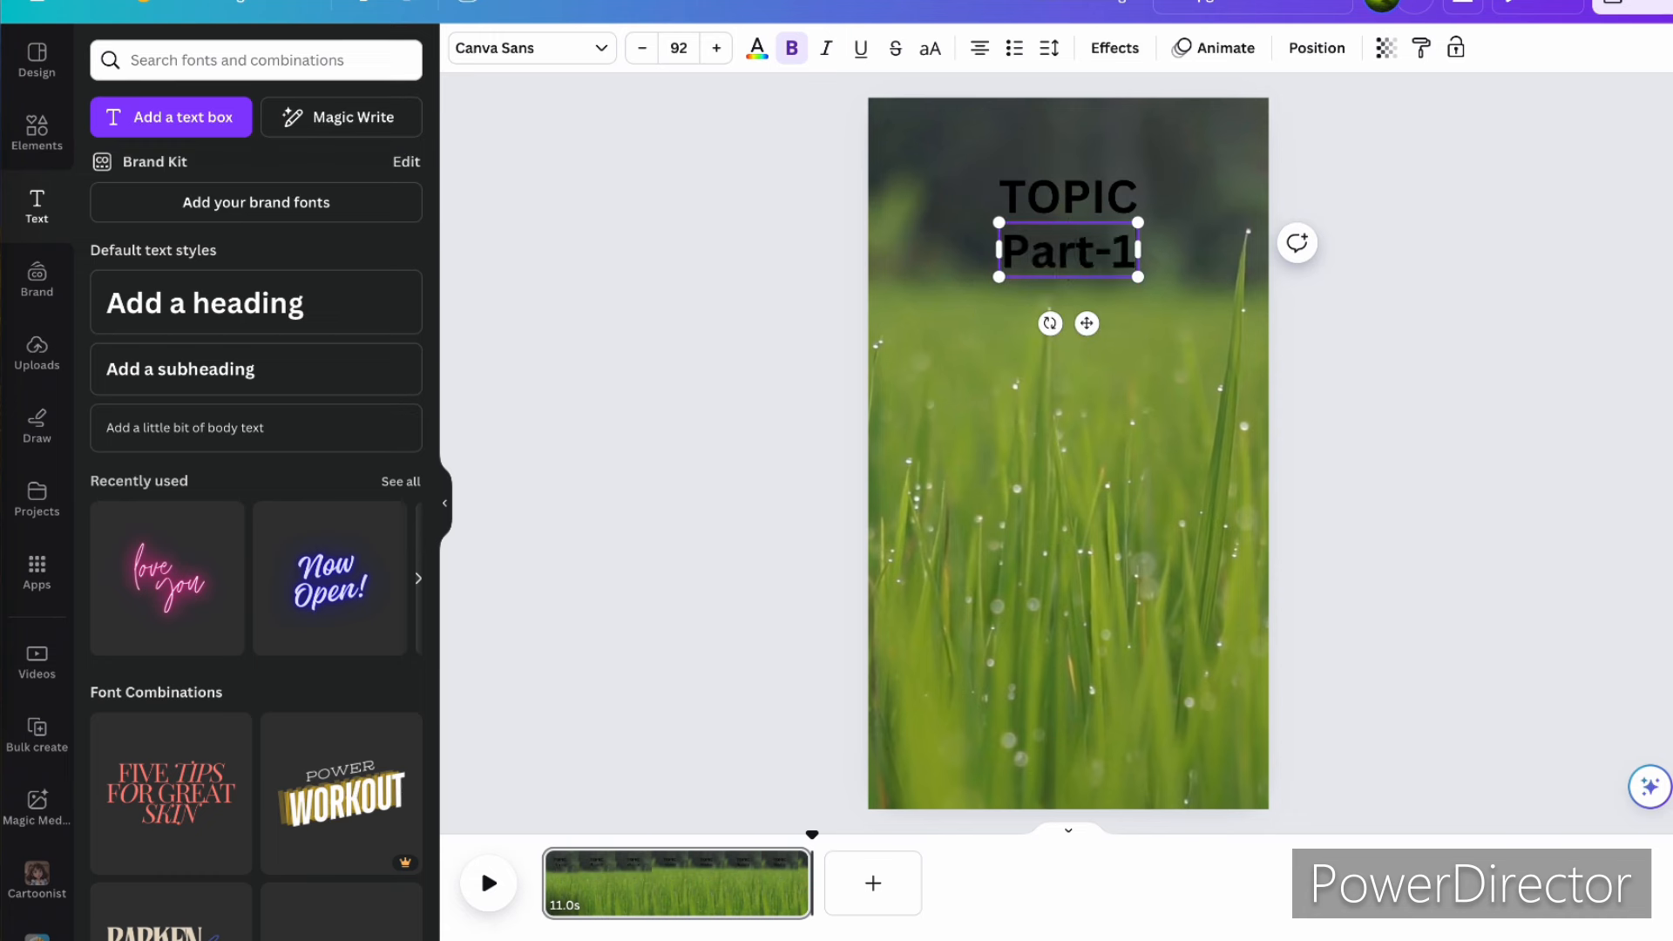
pyautogui.click(1120, 304)
pyautogui.moveTo(1101, 249); pyautogui.dragTo(1098, 376)
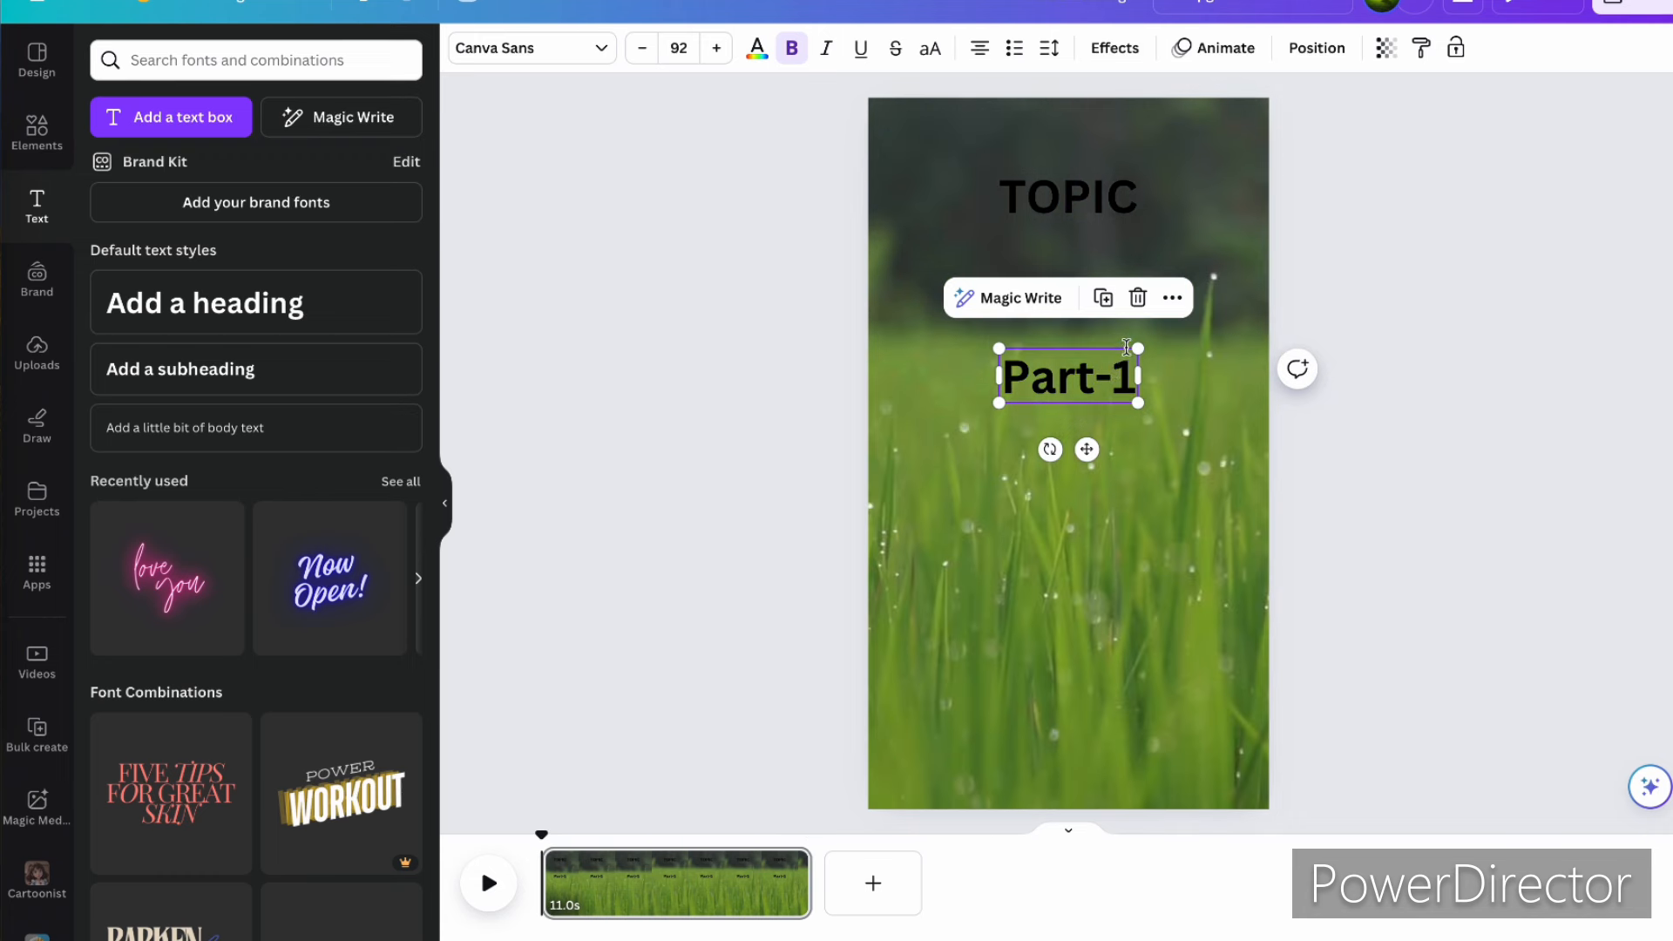
# Step: Duplicate the Part-1 text box and place the copy centred directly below the original
pyautogui.click(1173, 301)
pyautogui.click(1226, 477)
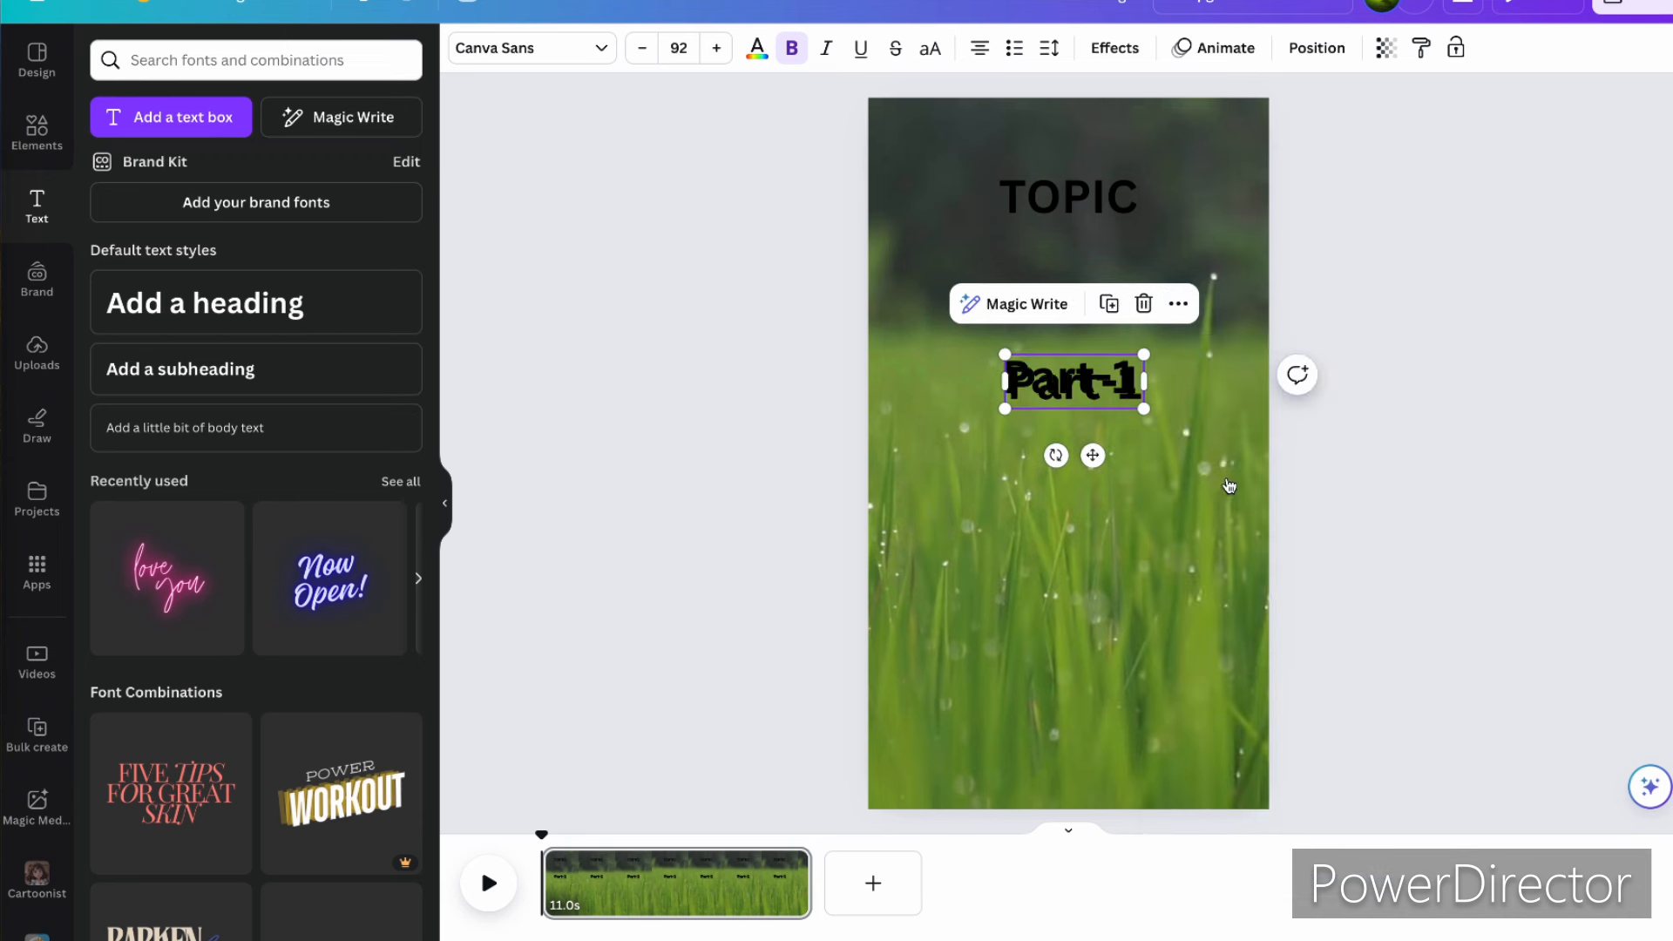
pyautogui.doubleClick(1080, 384)
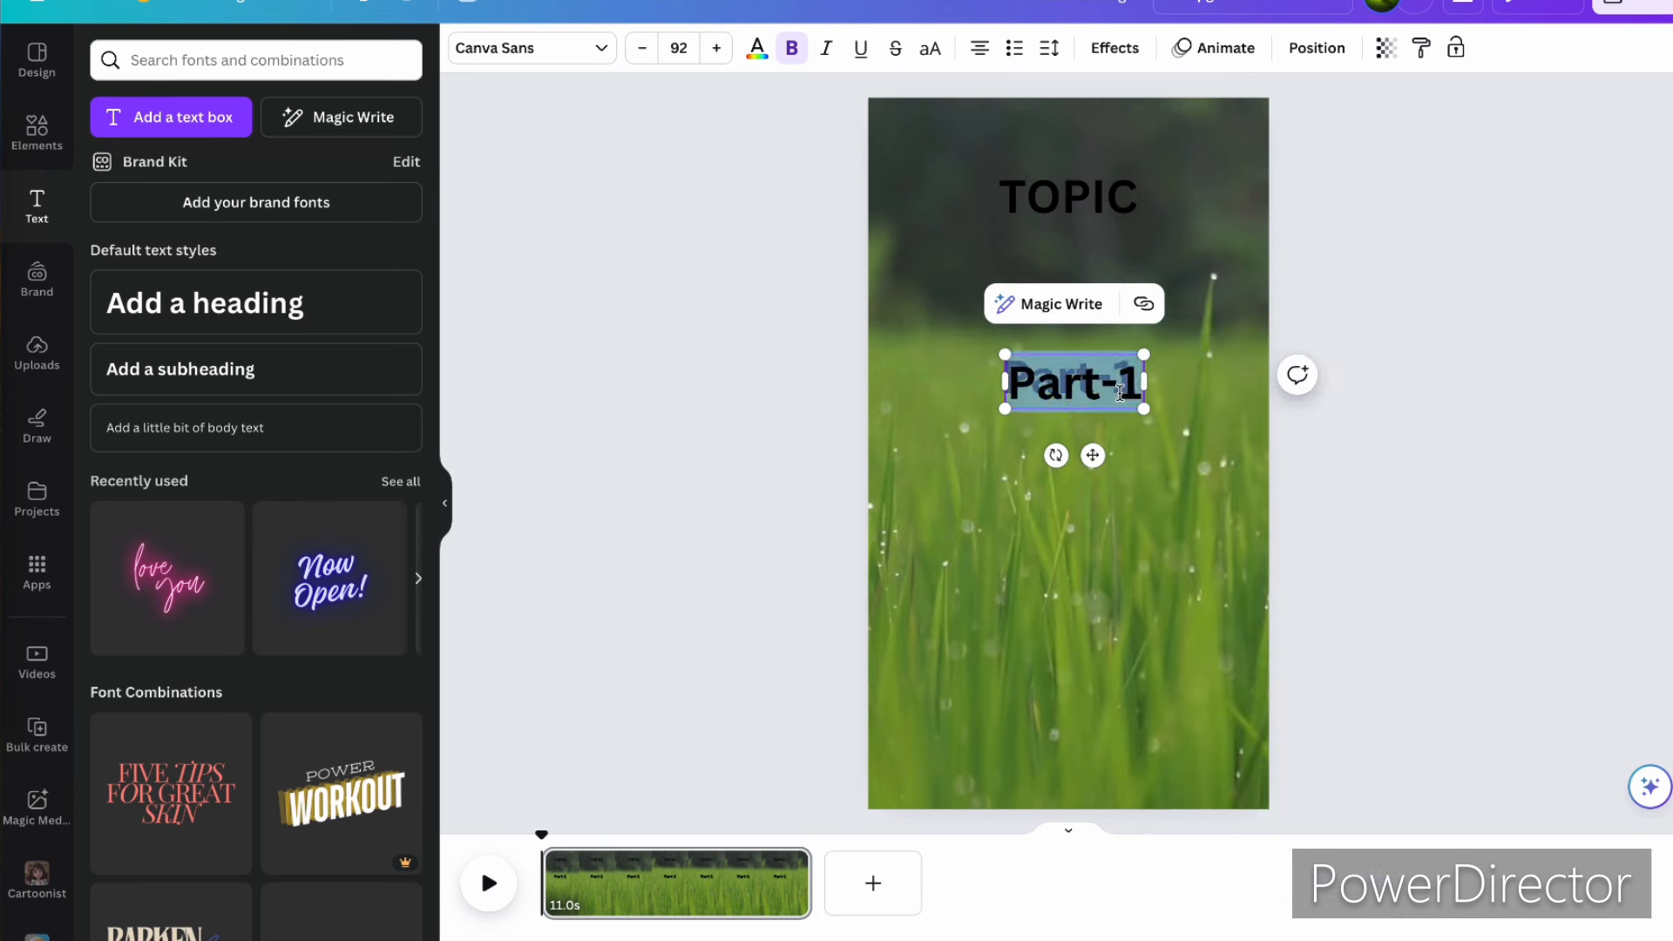
pyautogui.moveTo(1117, 389); pyautogui.dragTo(1109, 443)
pyautogui.click(1171, 481)
pyautogui.click(1108, 380)
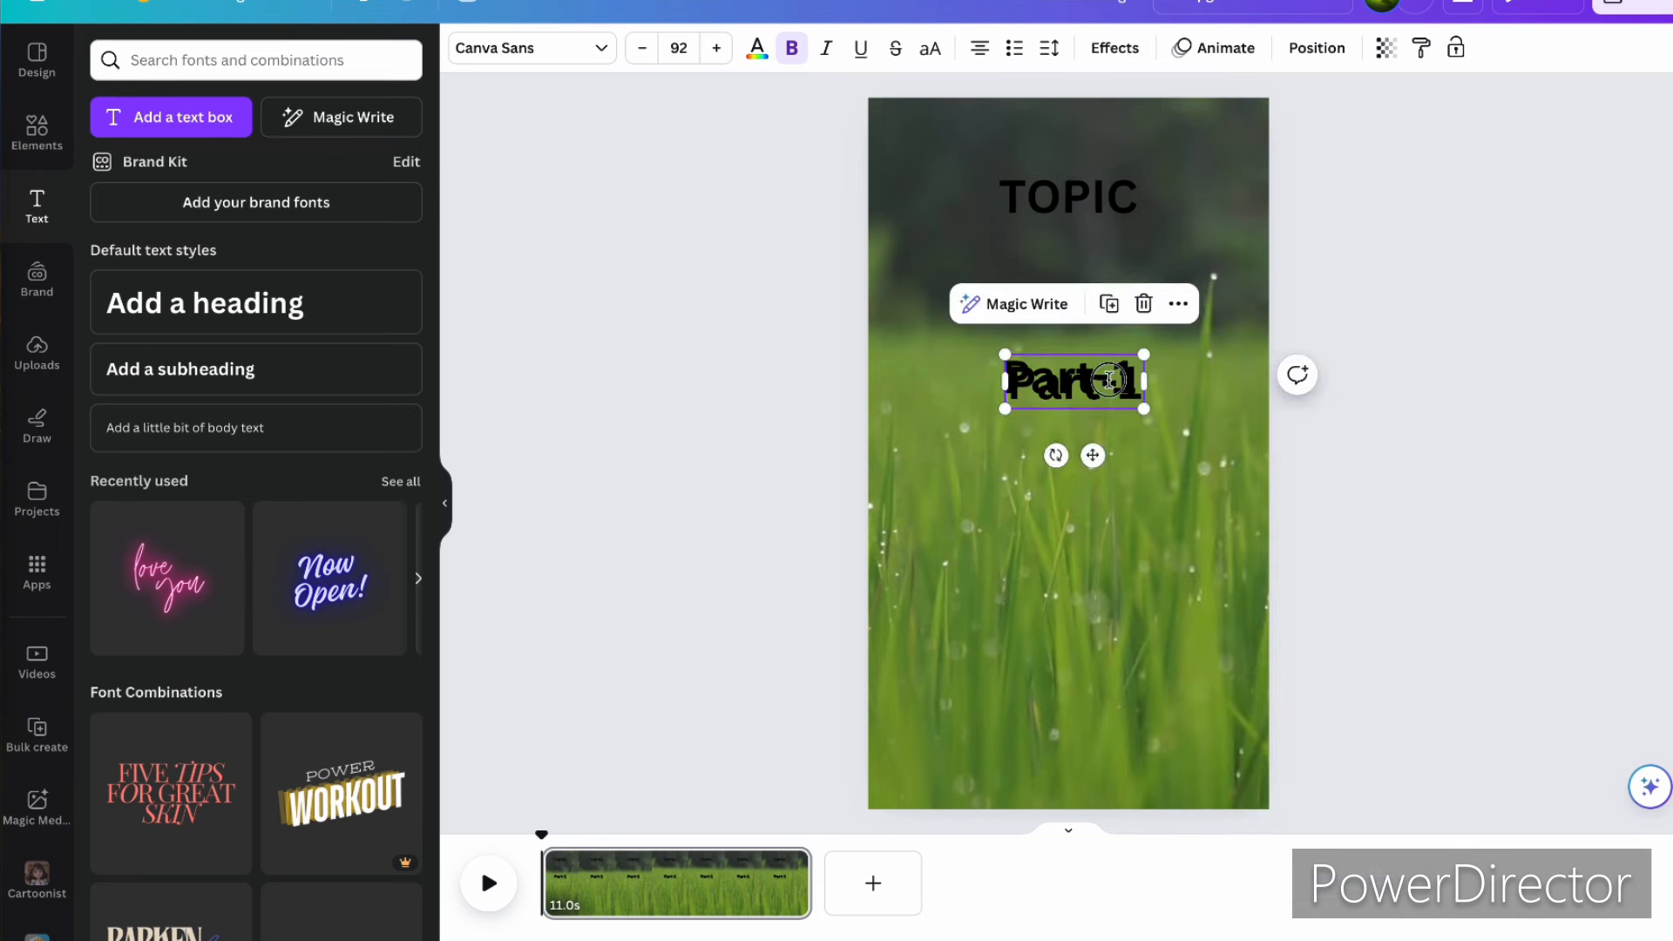
pyautogui.moveTo(1108, 380); pyautogui.dragTo(1102, 424)
# Step: Change the text of the duplicated text box to "Part-2"
pyautogui.doubleClick(1130, 424)
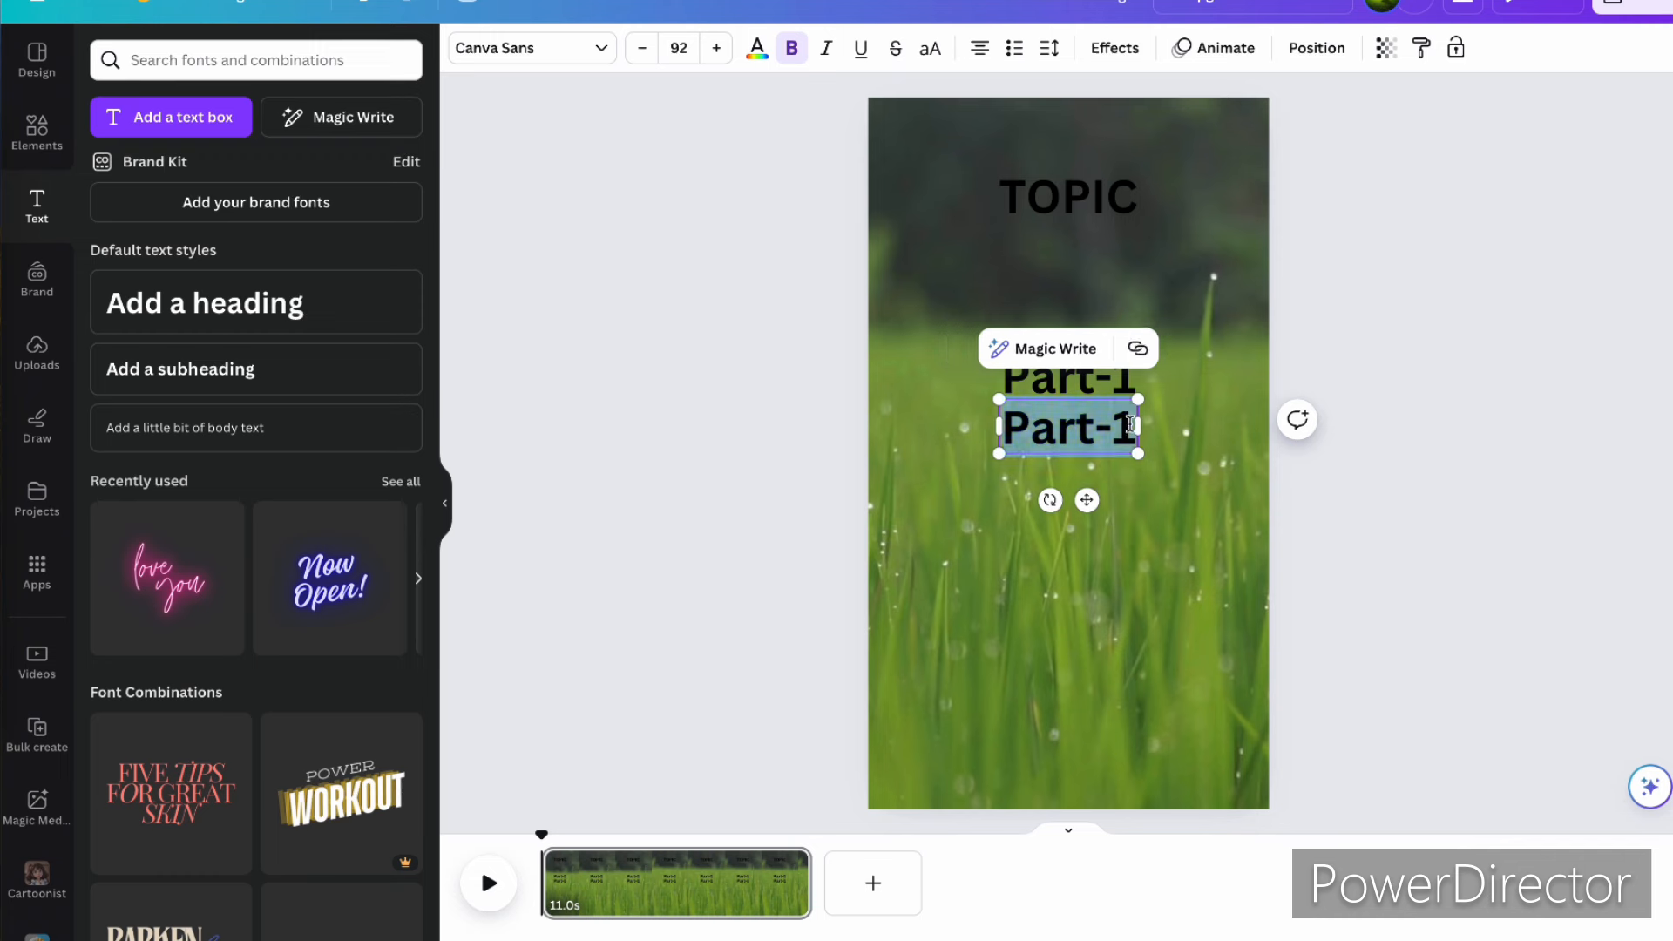
pyautogui.click(1130, 425)
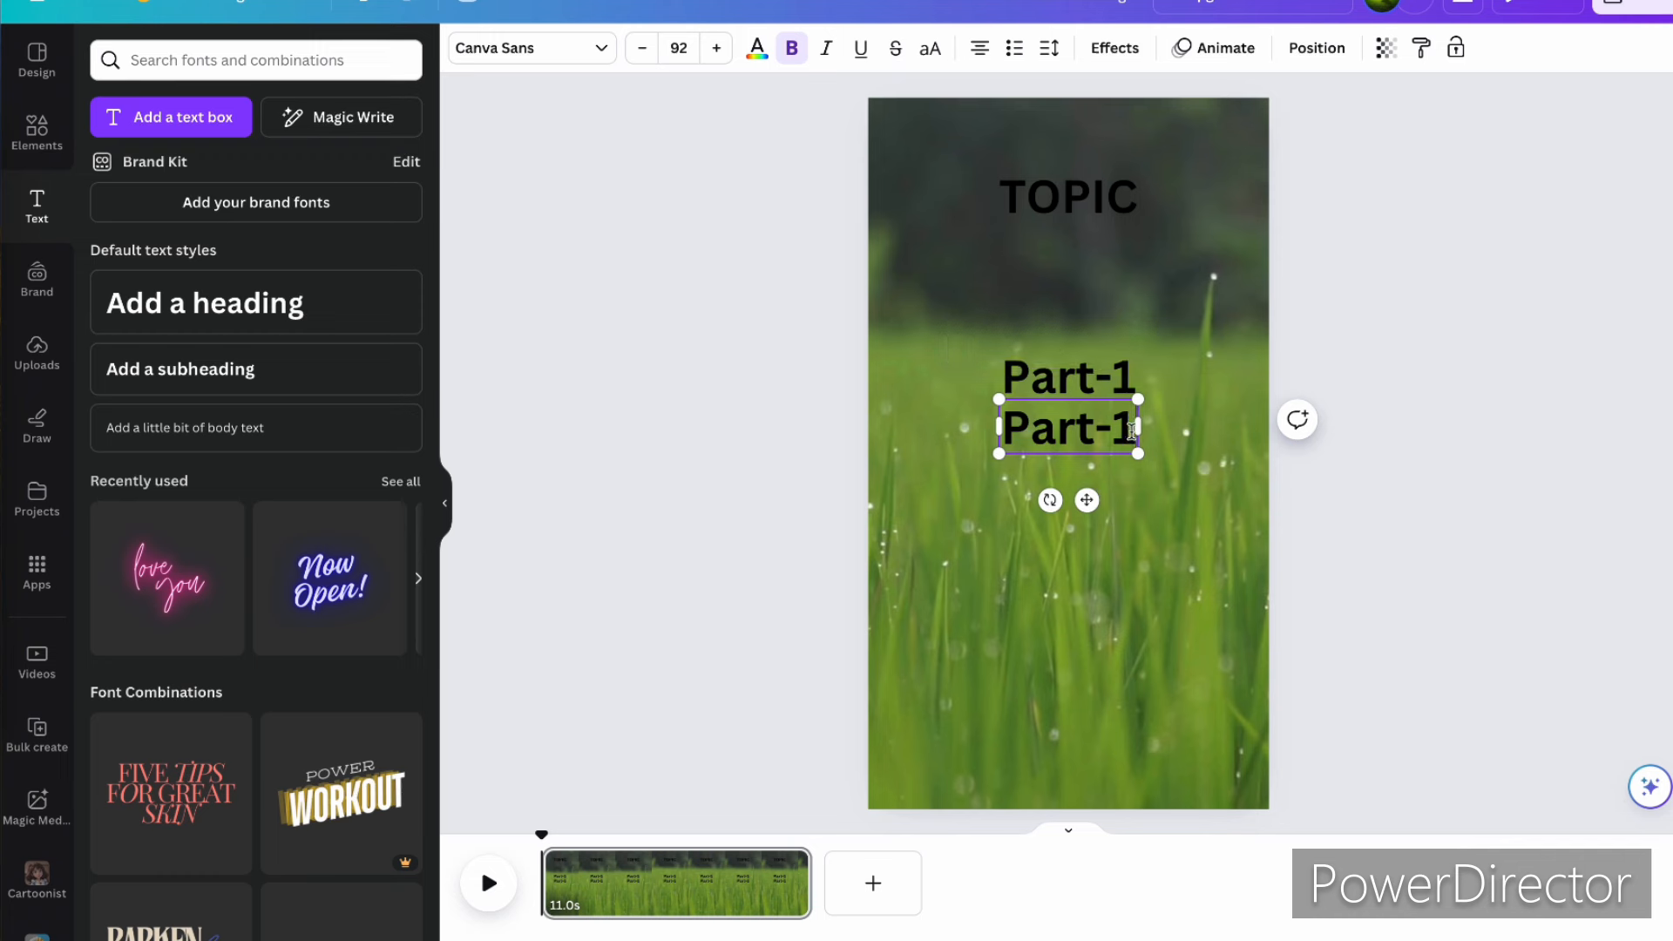
pyautogui.press('BackSpace')
pyautogui.write('2')
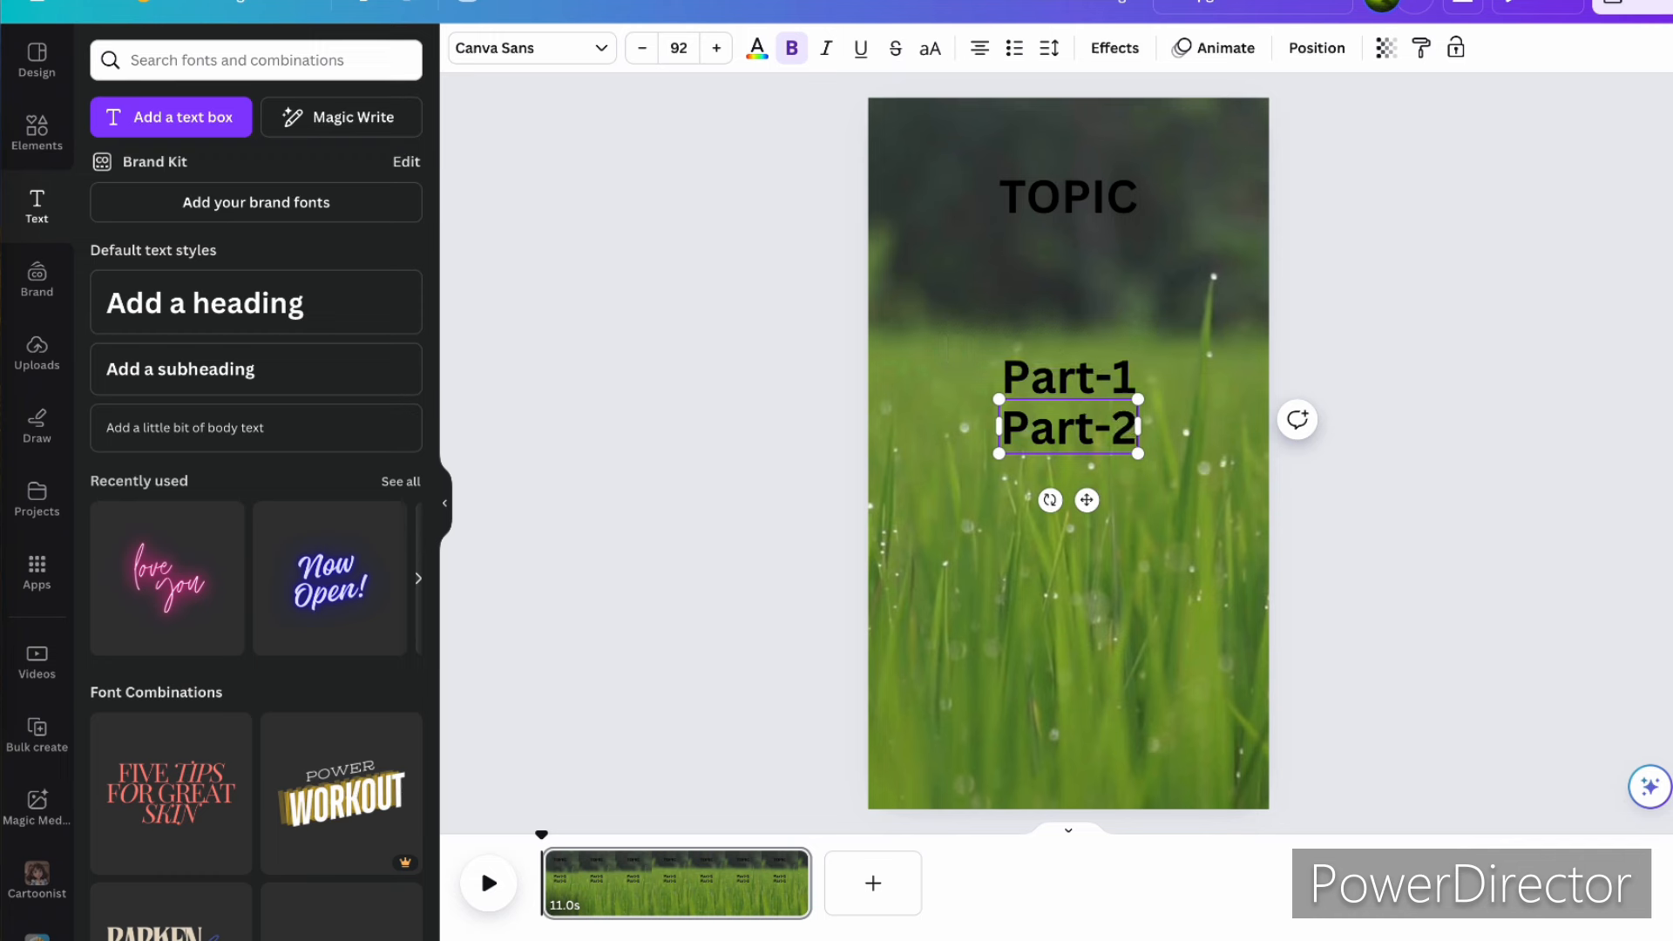
pyautogui.click(1146, 549)
# Step: Shift Part-1 slightly upward and move Part-2 up so it sits close beneath it
pyautogui.click(1091, 389)
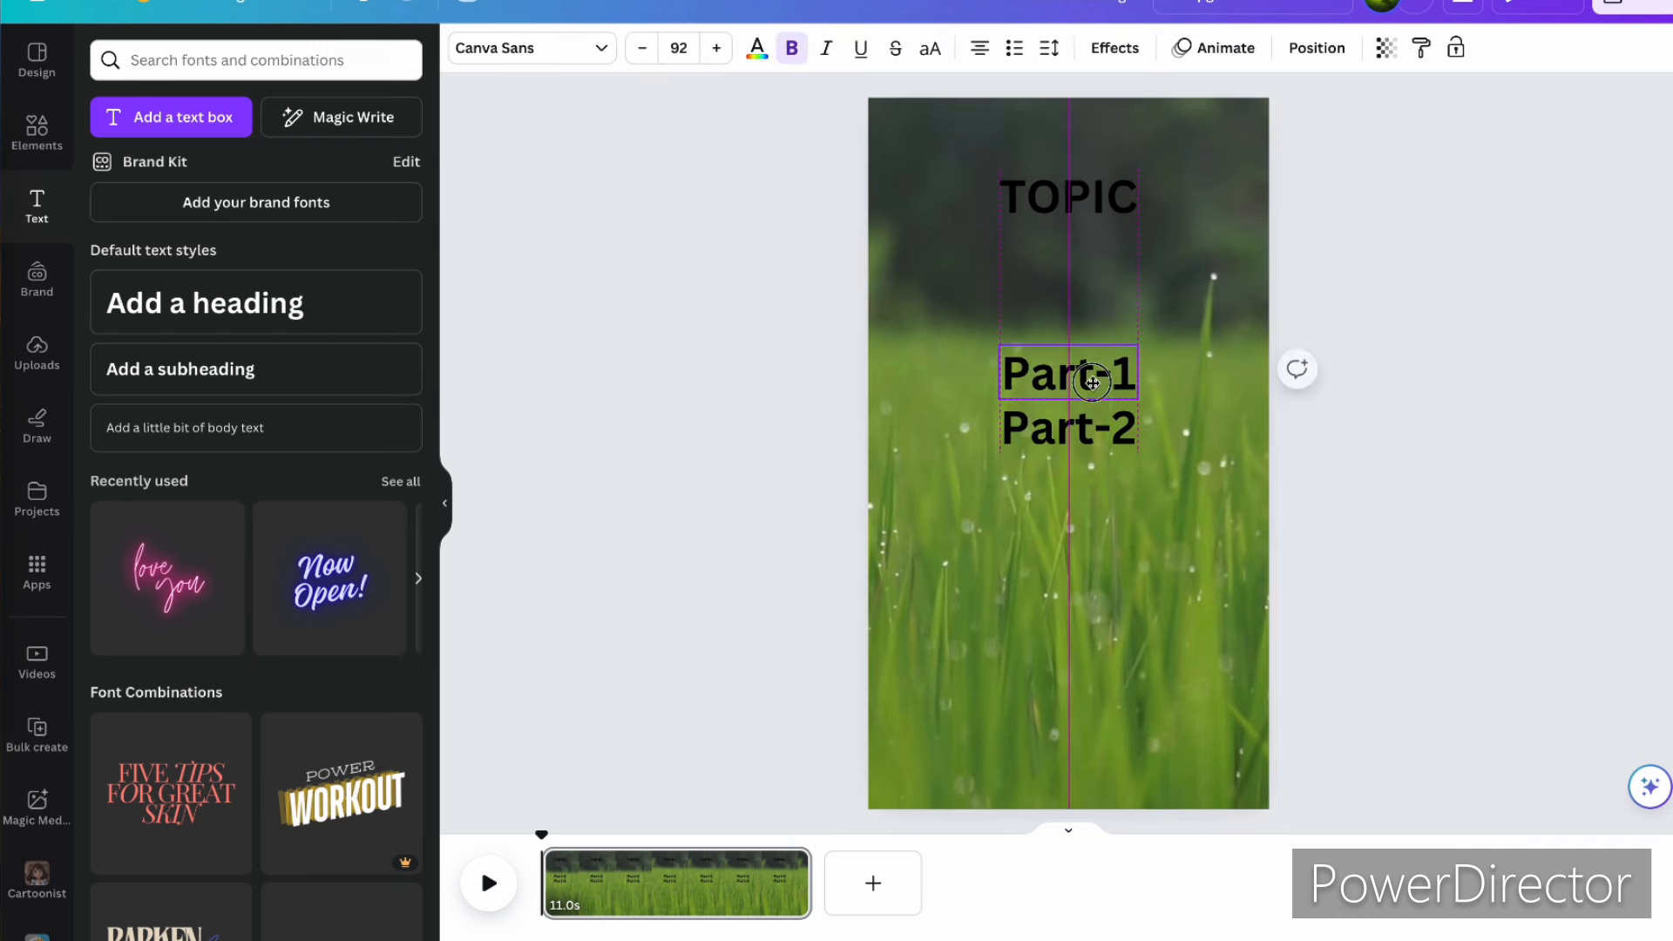
pyautogui.click(1126, 433)
pyautogui.moveTo(1127, 433); pyautogui.dragTo(1128, 422)
pyautogui.click(1088, 375)
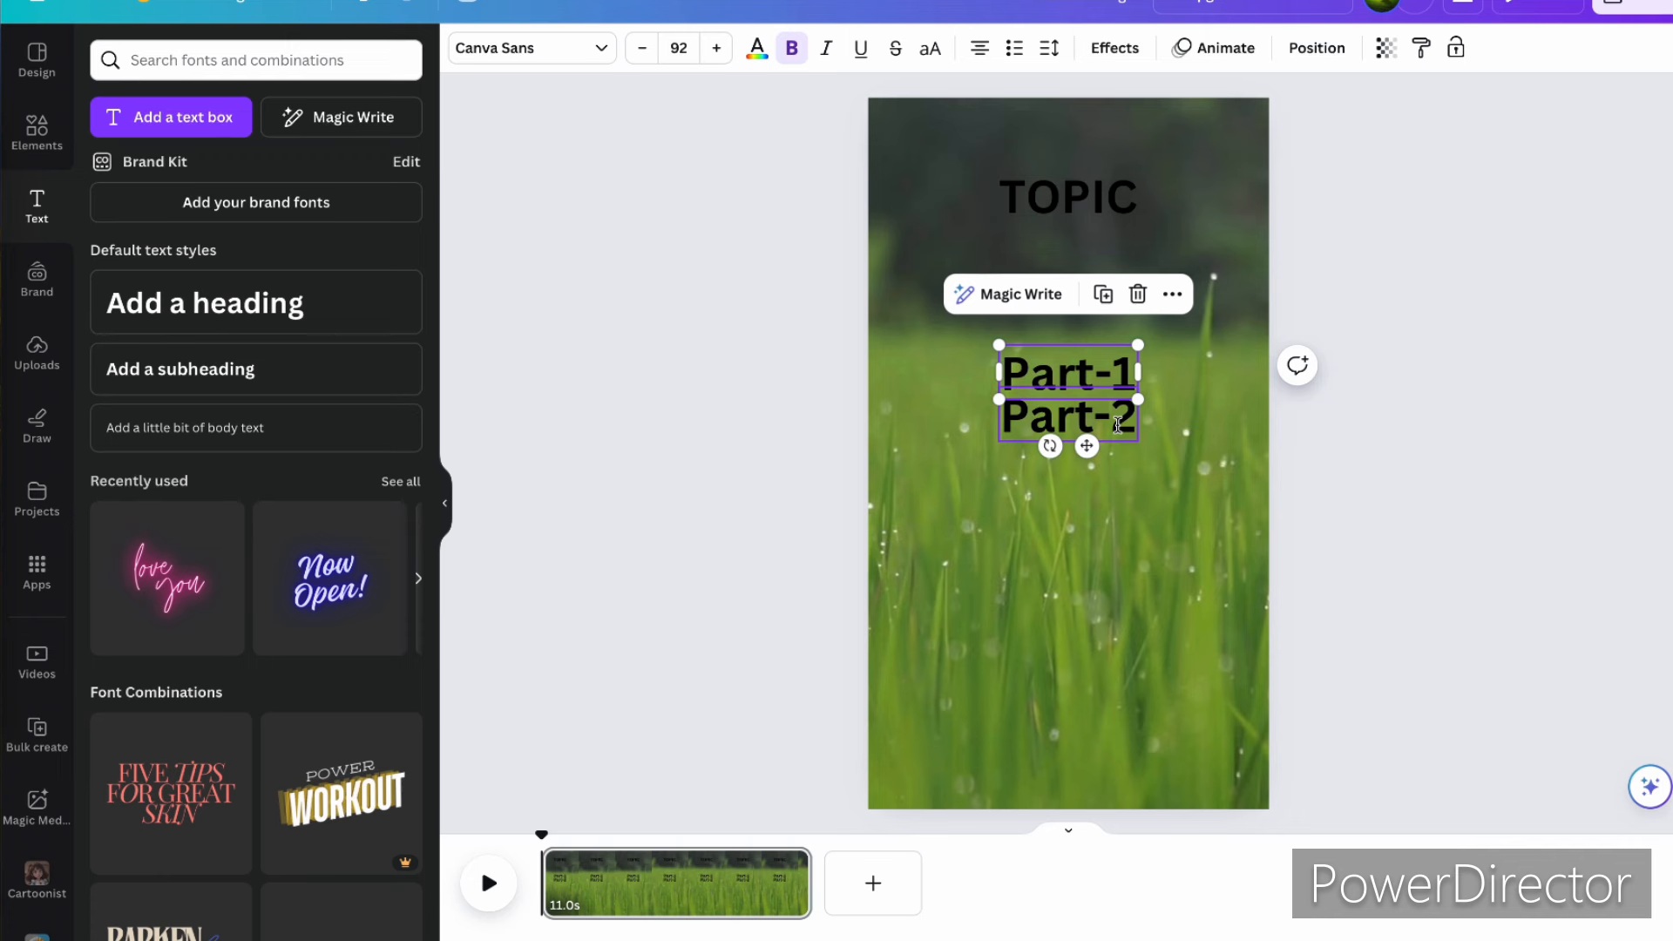
pyautogui.click(1118, 425)
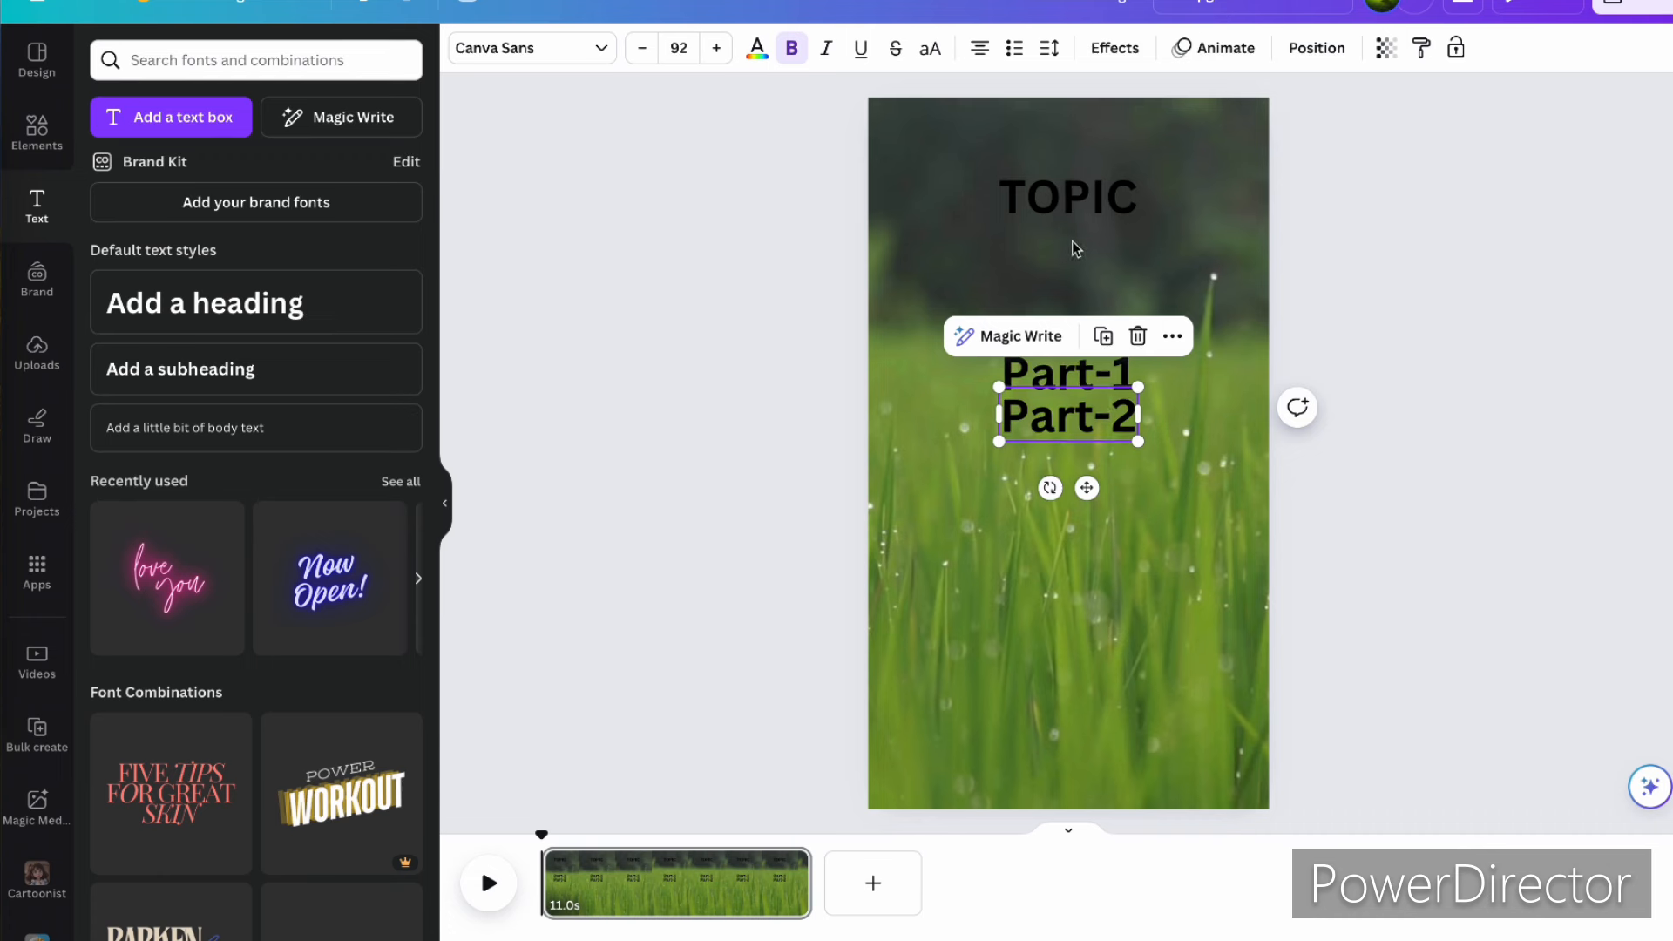
# Step: Set the text colour of the TOPIC heading to white
pyautogui.click(1081, 204)
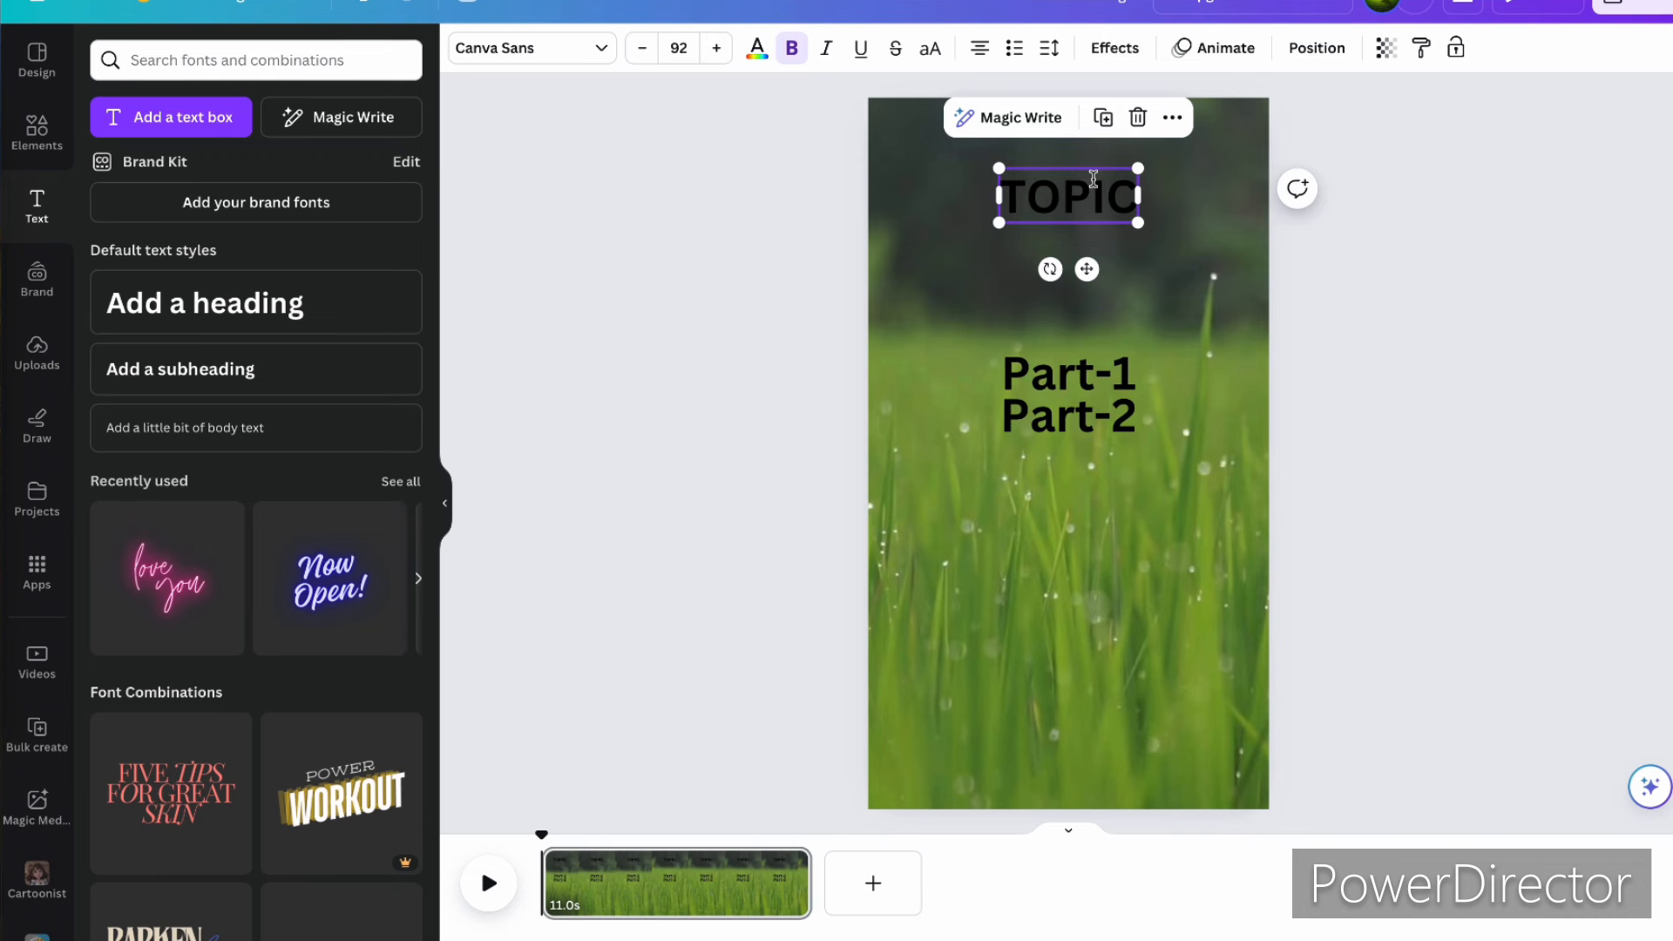
pyautogui.click(1191, 268)
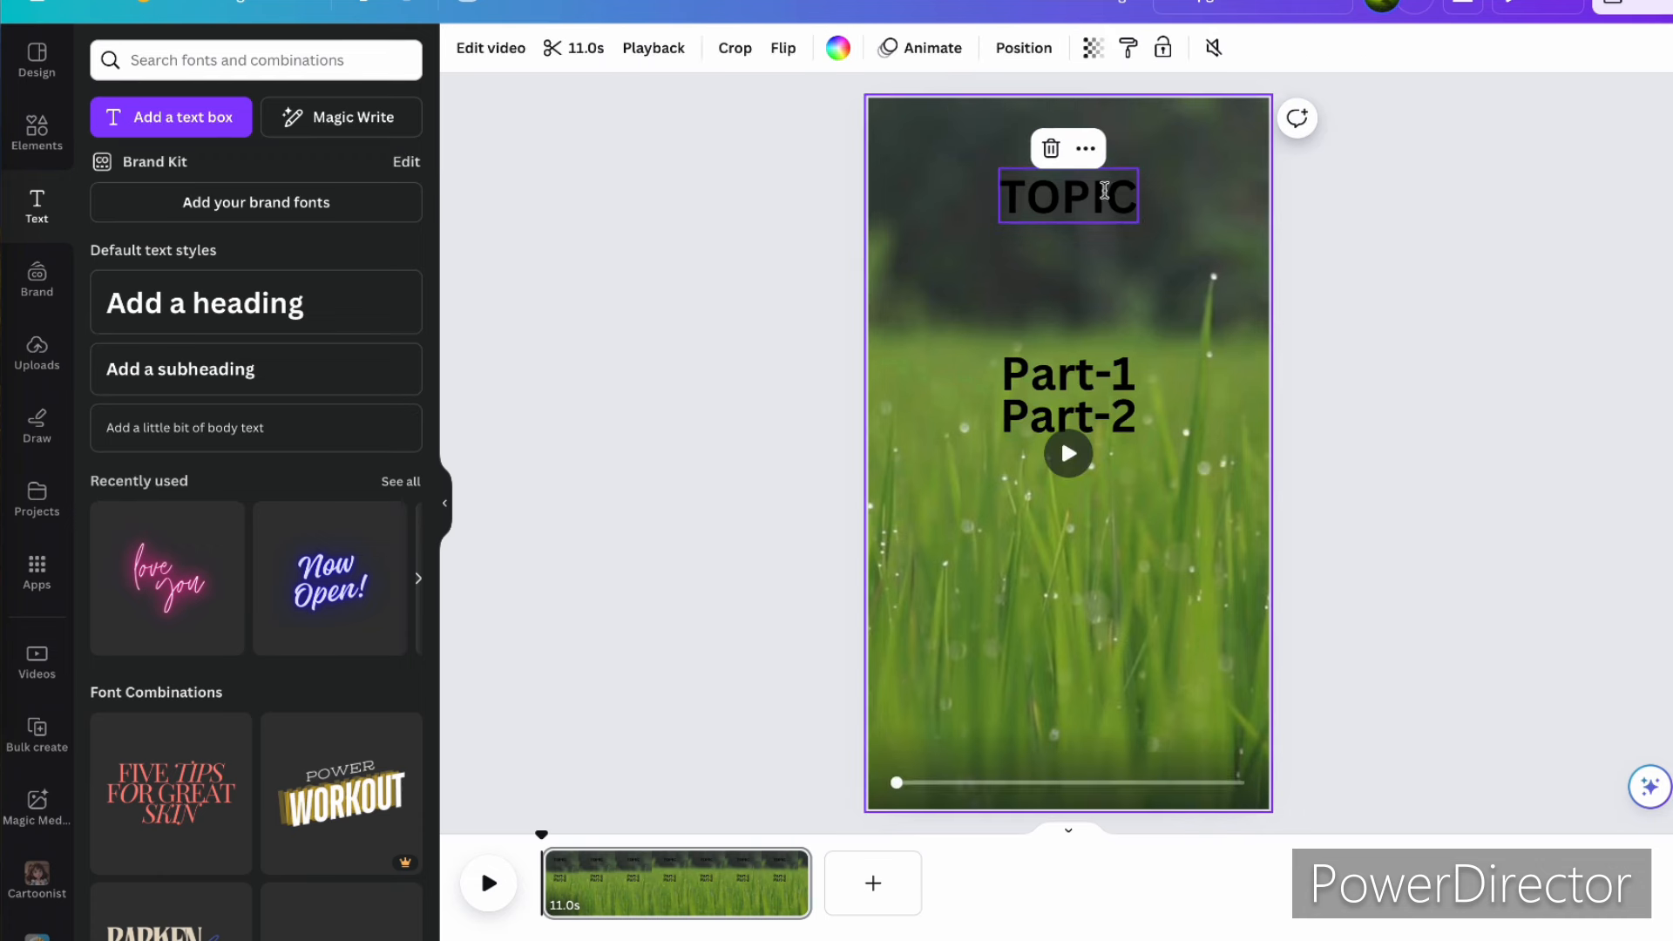
pyautogui.click(1099, 195)
pyautogui.click(1098, 195)
pyautogui.doubleClick(1099, 195)
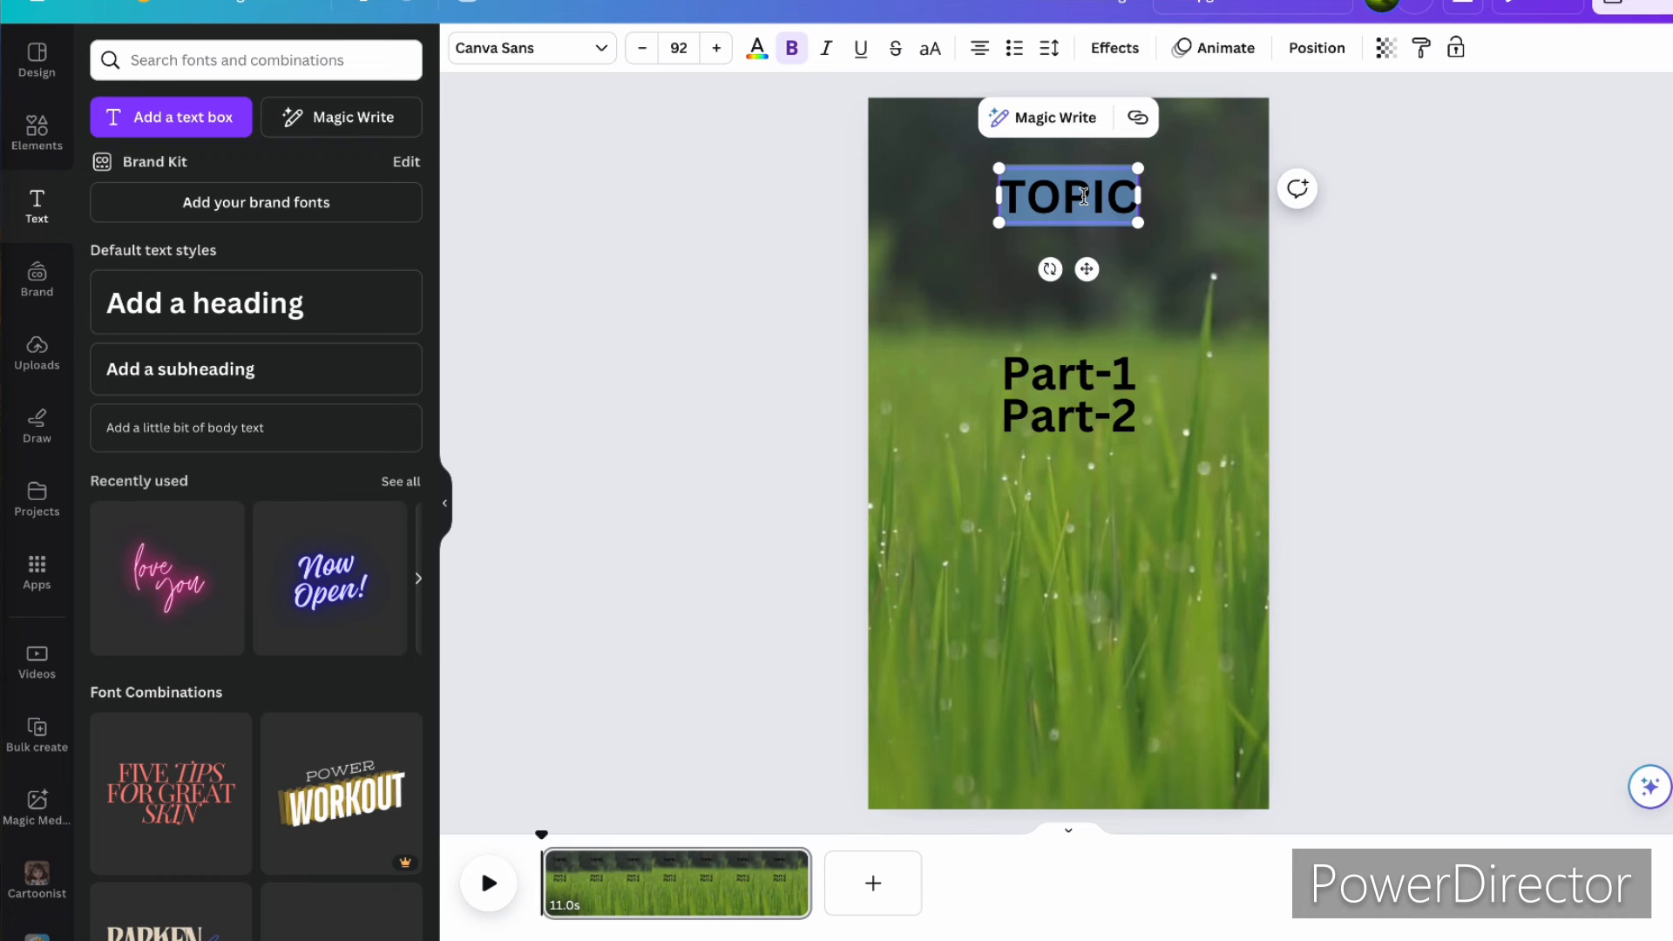
pyautogui.click(757, 51)
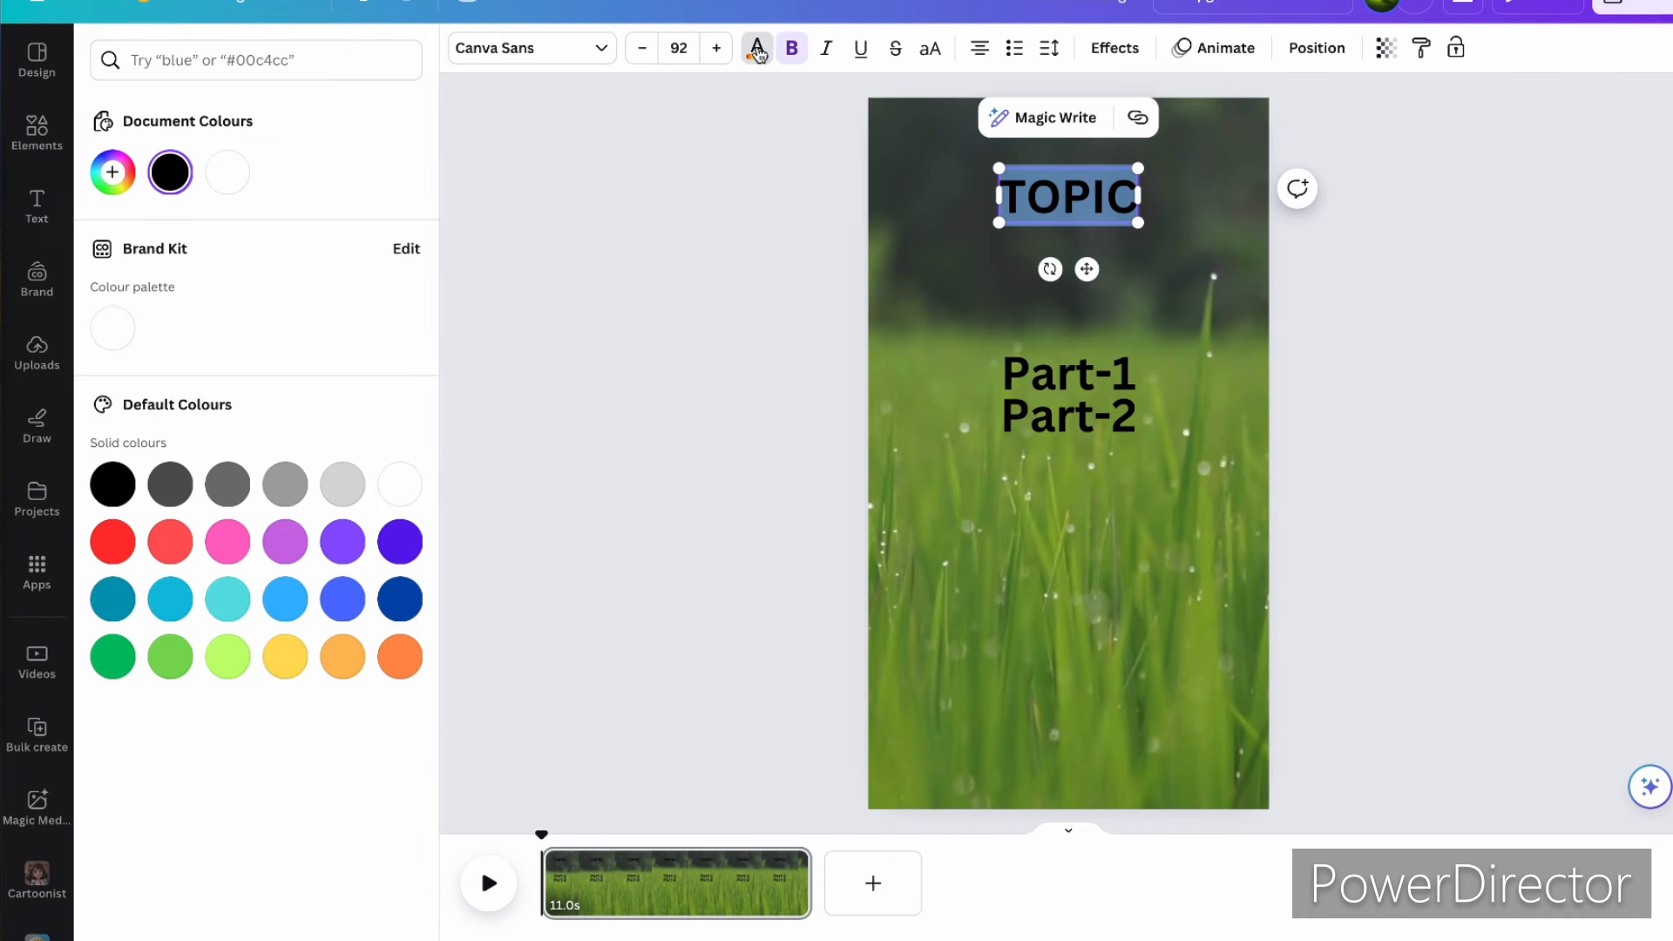
pyautogui.click(401, 486)
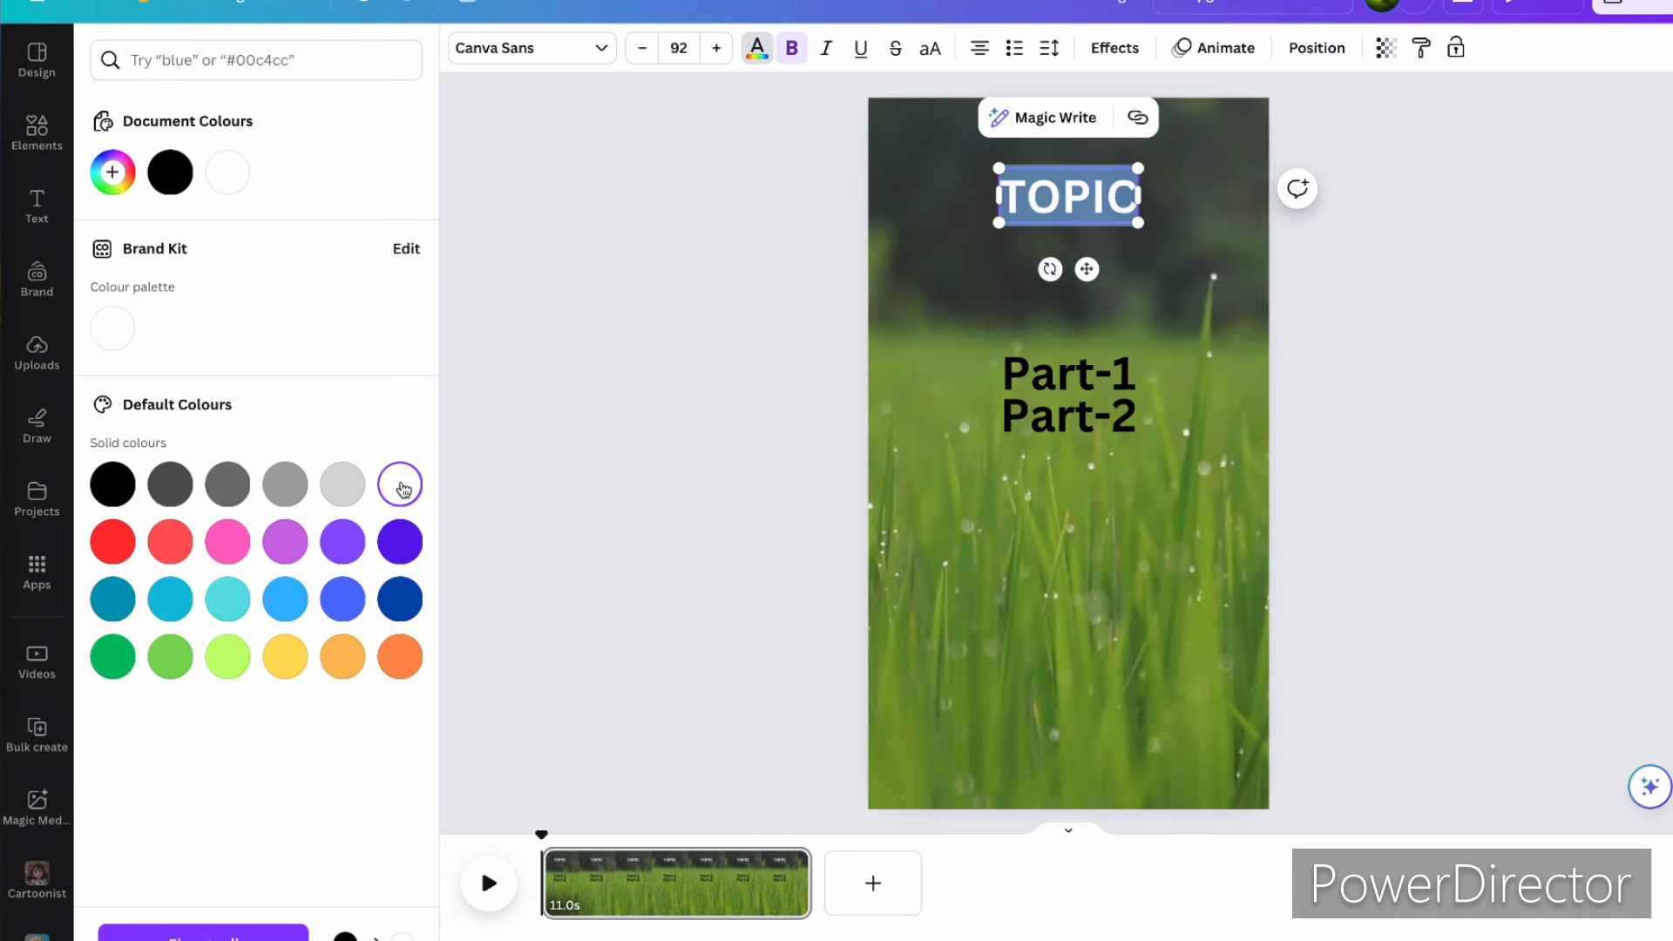
pyautogui.click(1262, 298)
# Step: Set the font of the TOPIC heading to Adventurous
pyautogui.click(1080, 202)
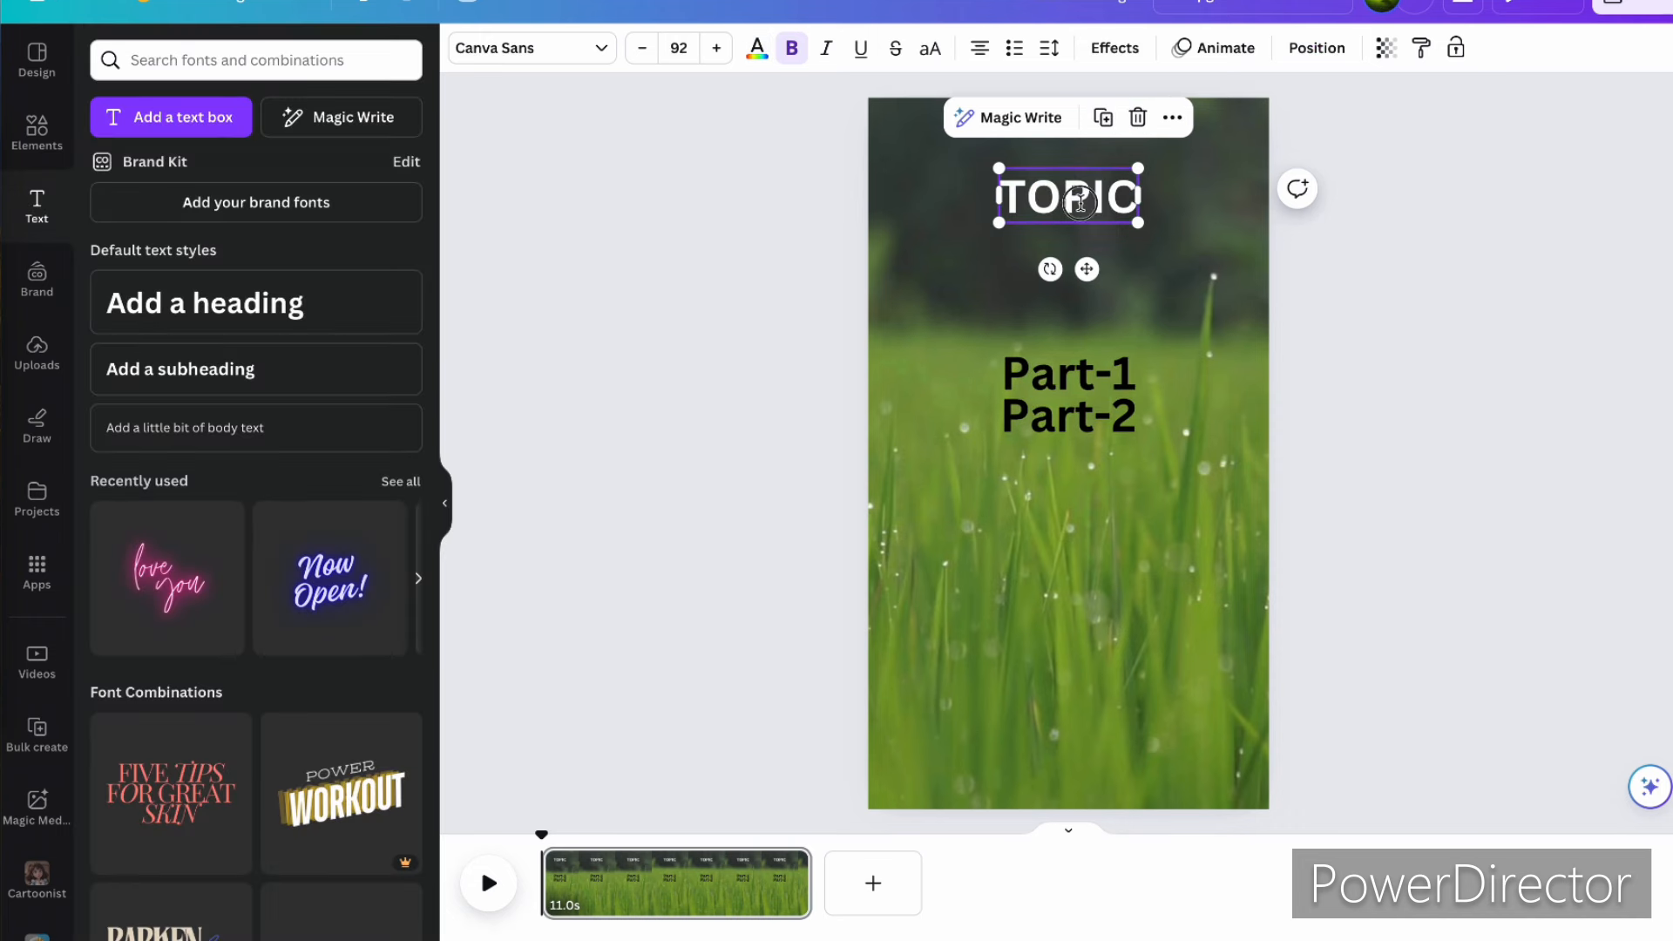
pyautogui.doubleClick(1080, 202)
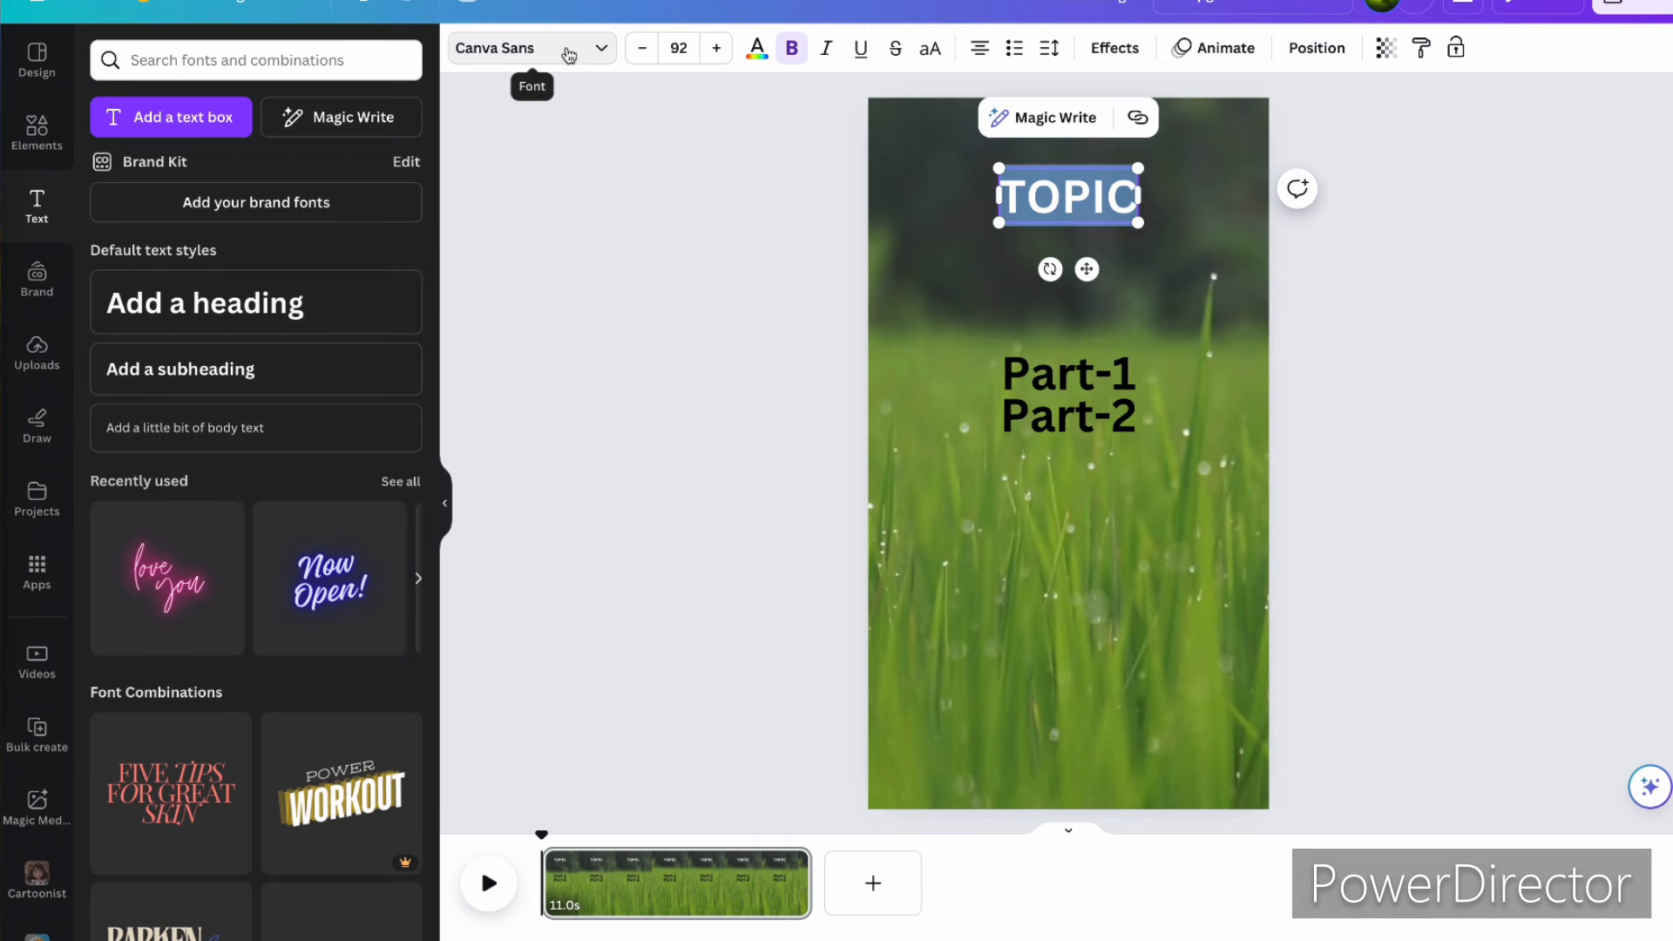
pyautogui.click(602, 54)
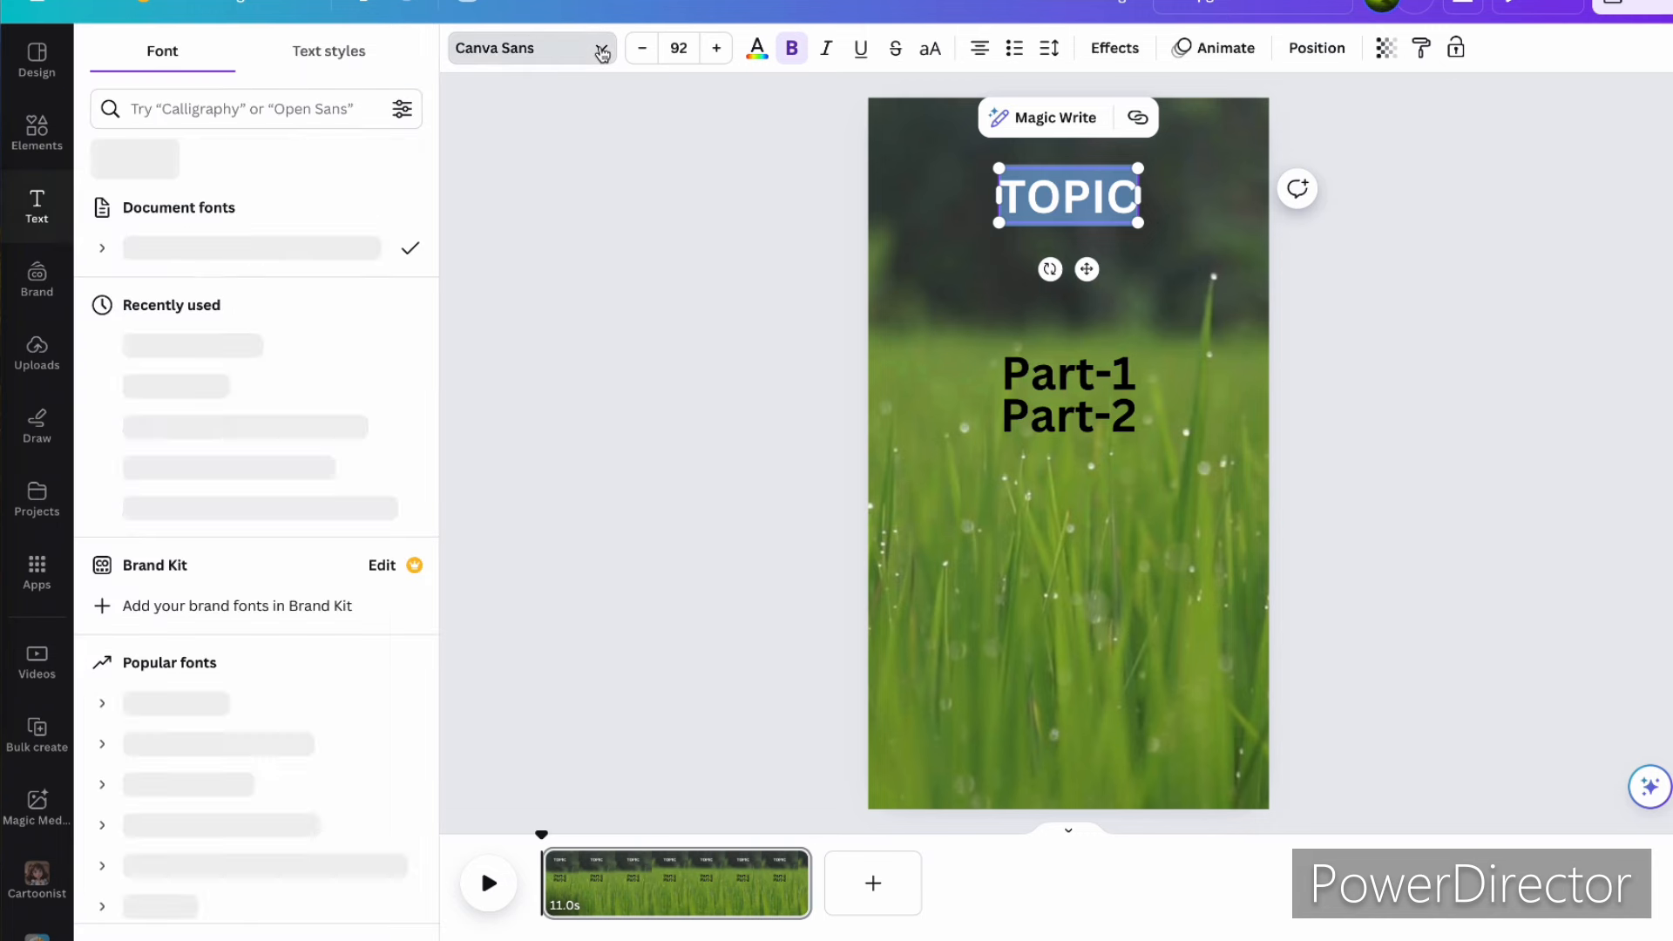
pyautogui.scroll(-1, 250, 642)
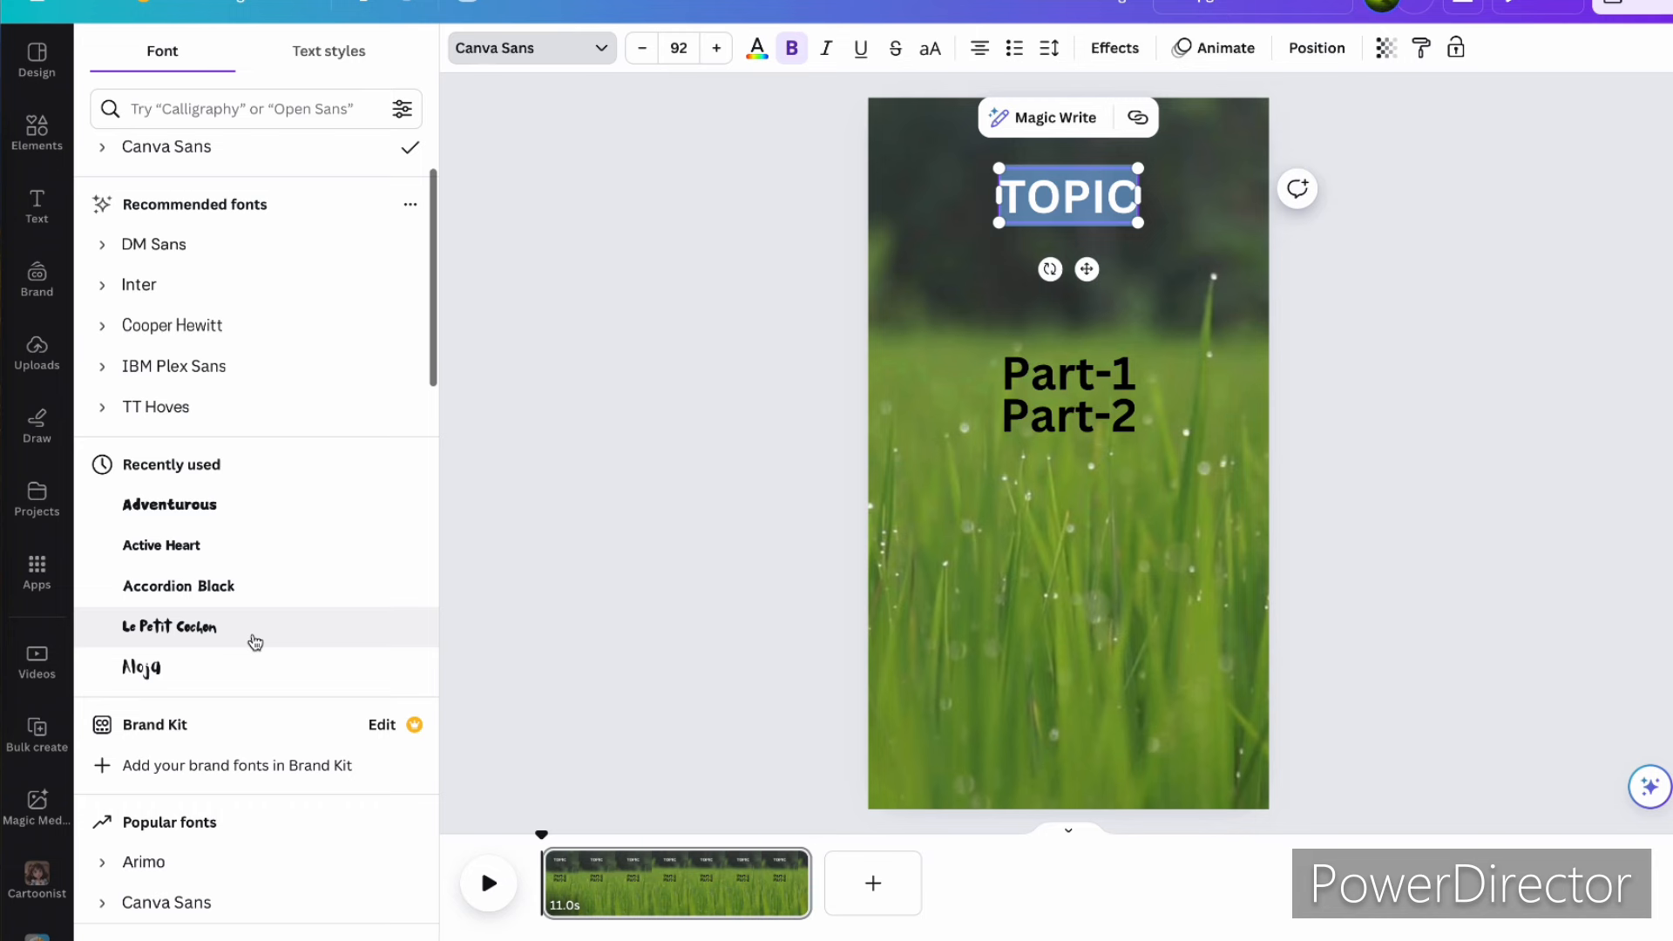
pyautogui.click(209, 506)
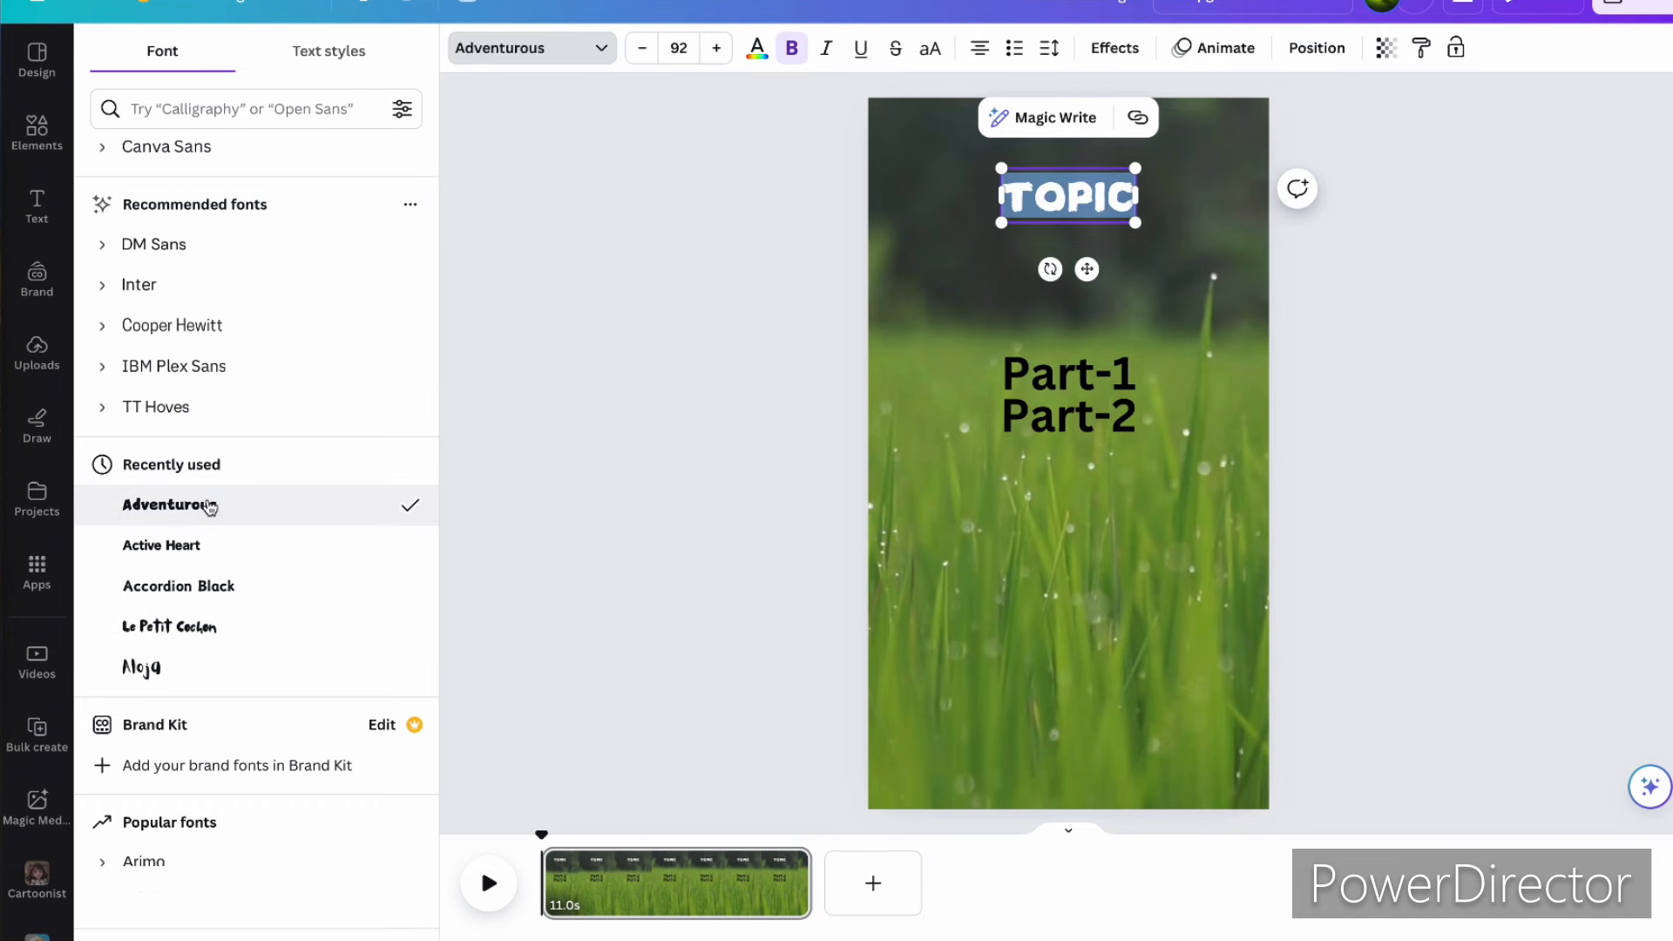
pyautogui.scroll(-5, 209, 505)
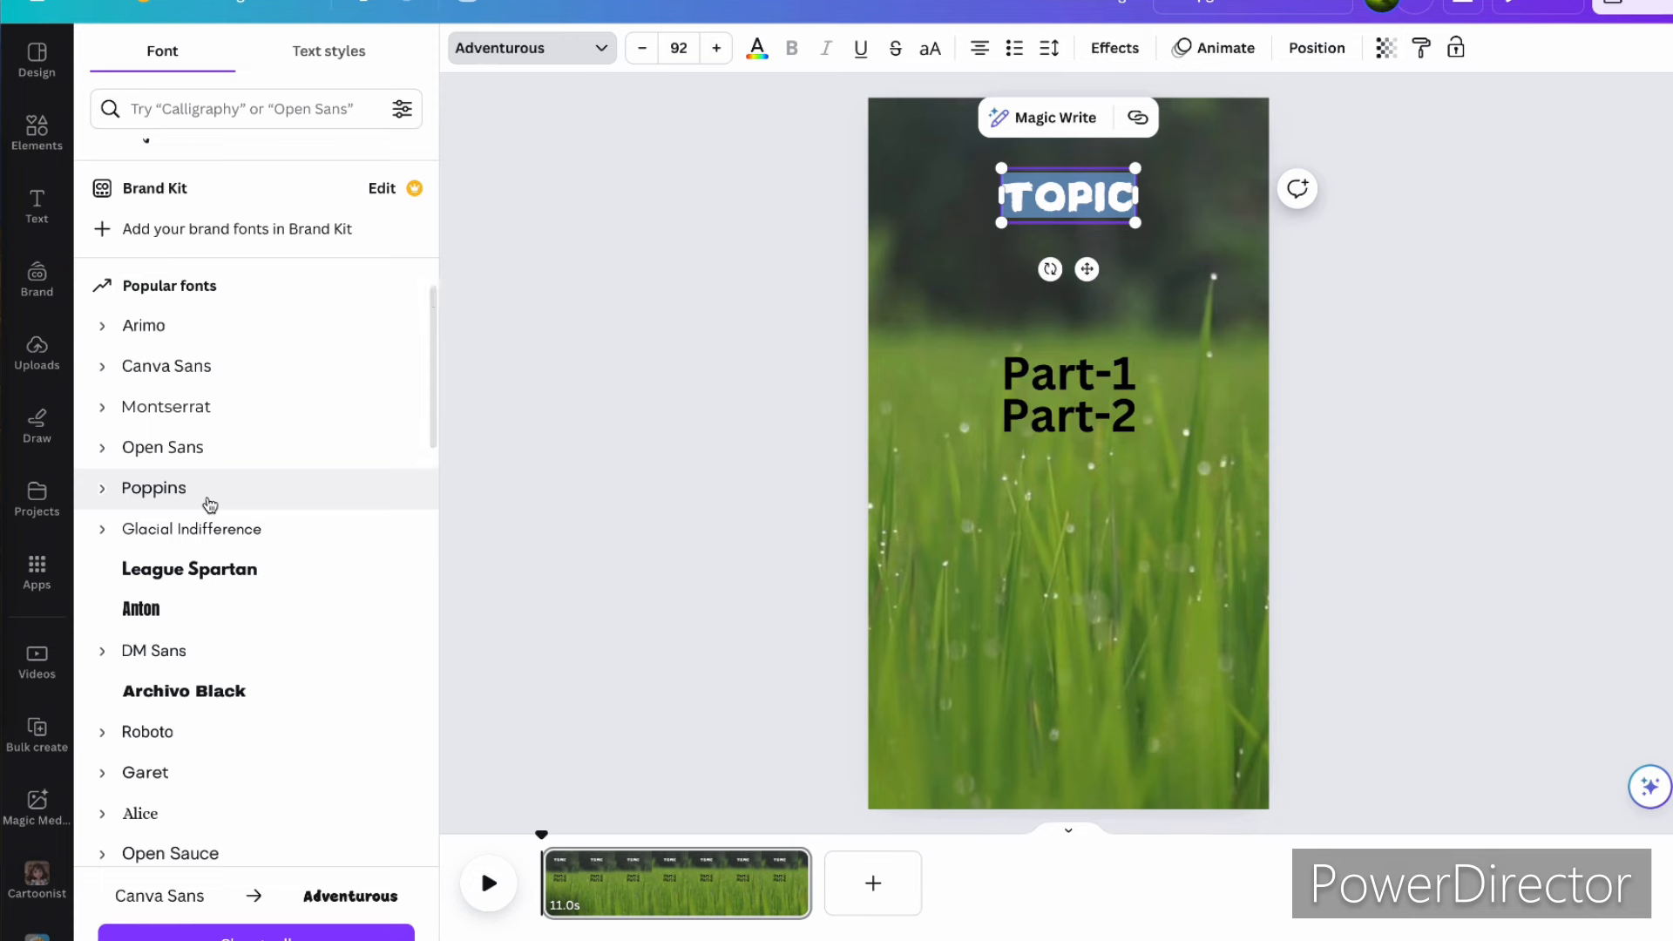
pyautogui.scroll(6, 208, 501)
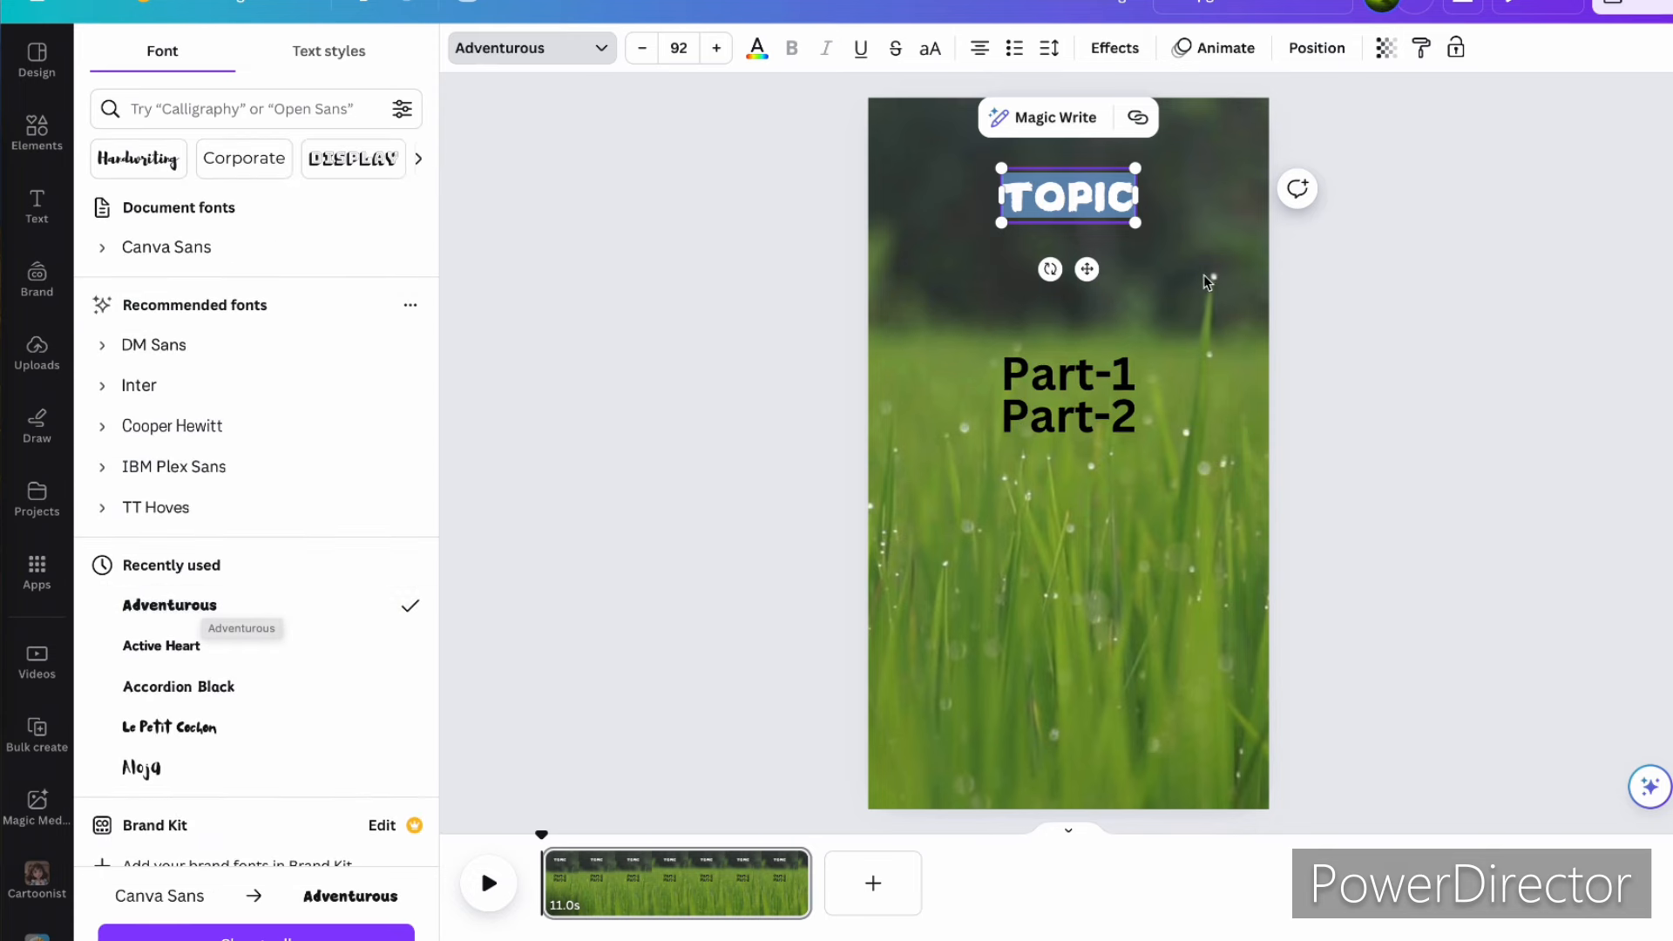
# Step: Give the TOPIC heading a black Outline effect with a thickness of 113
pyautogui.click(1210, 242)
pyautogui.click(1084, 191)
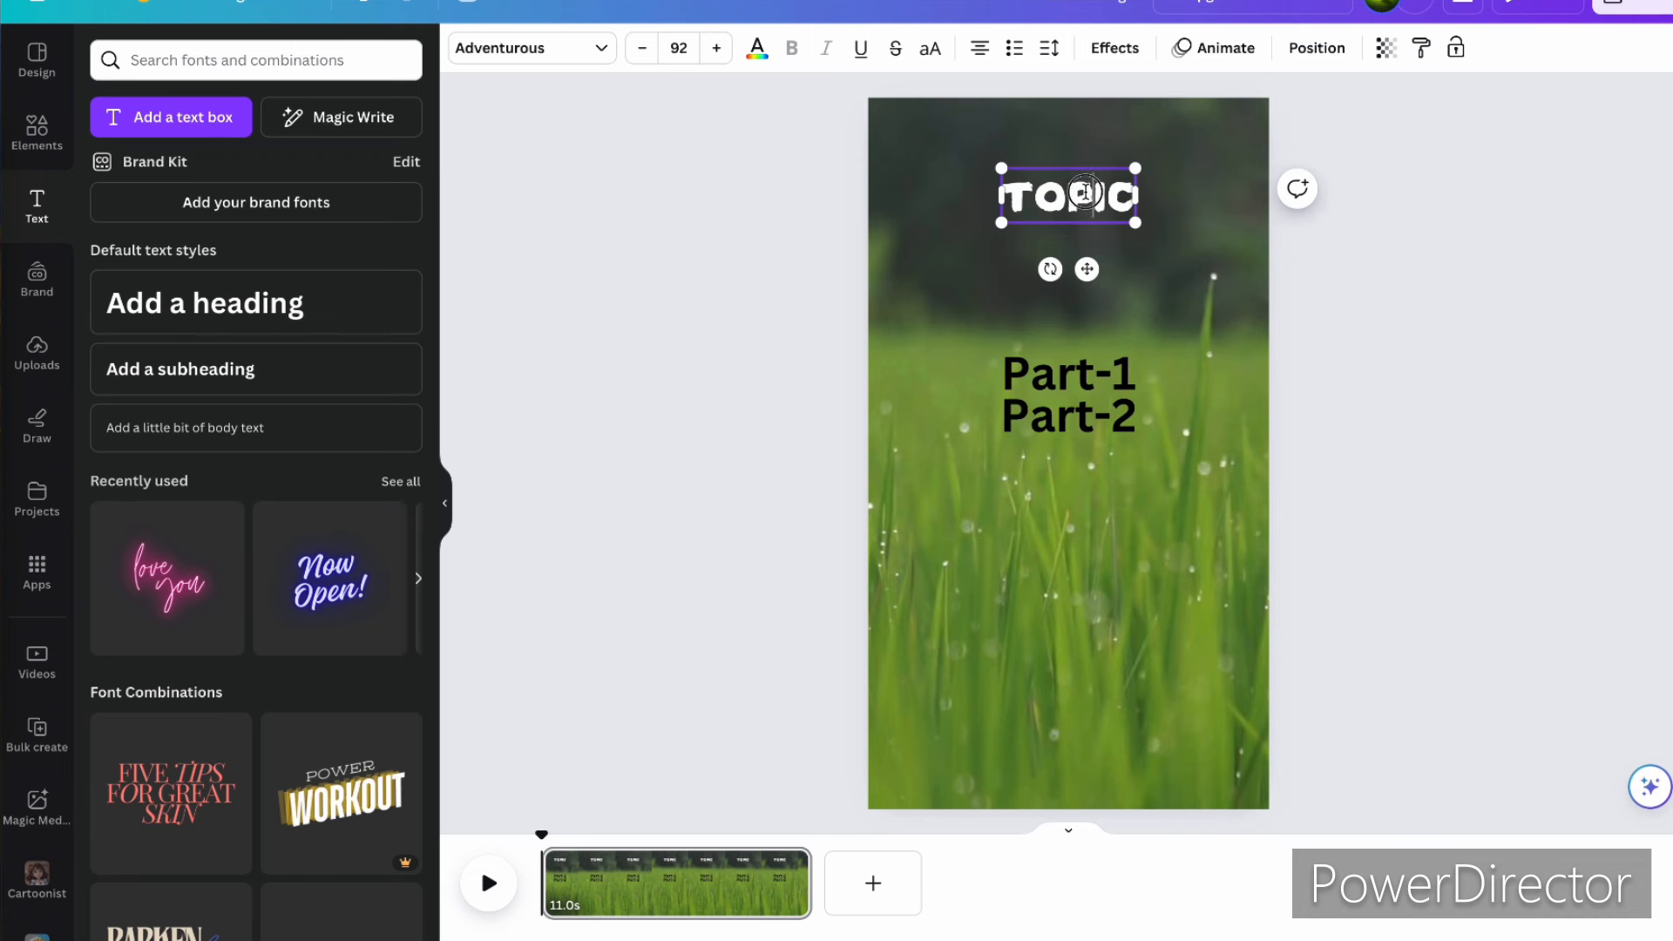
pyautogui.click(1085, 192)
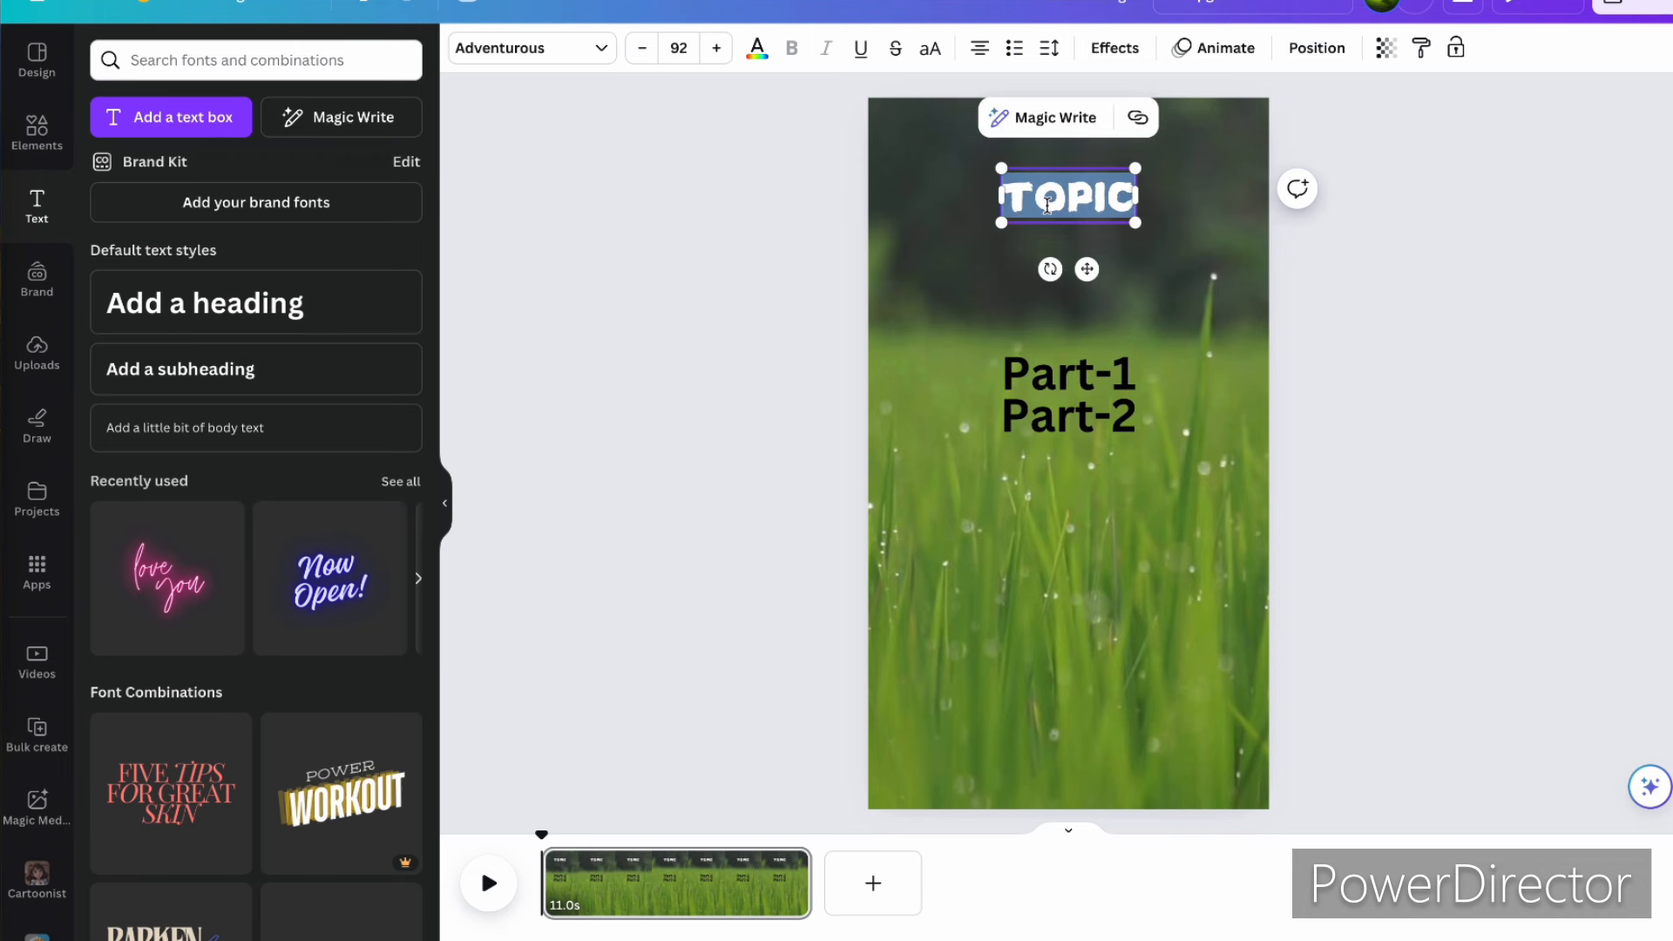
pyautogui.click(1109, 58)
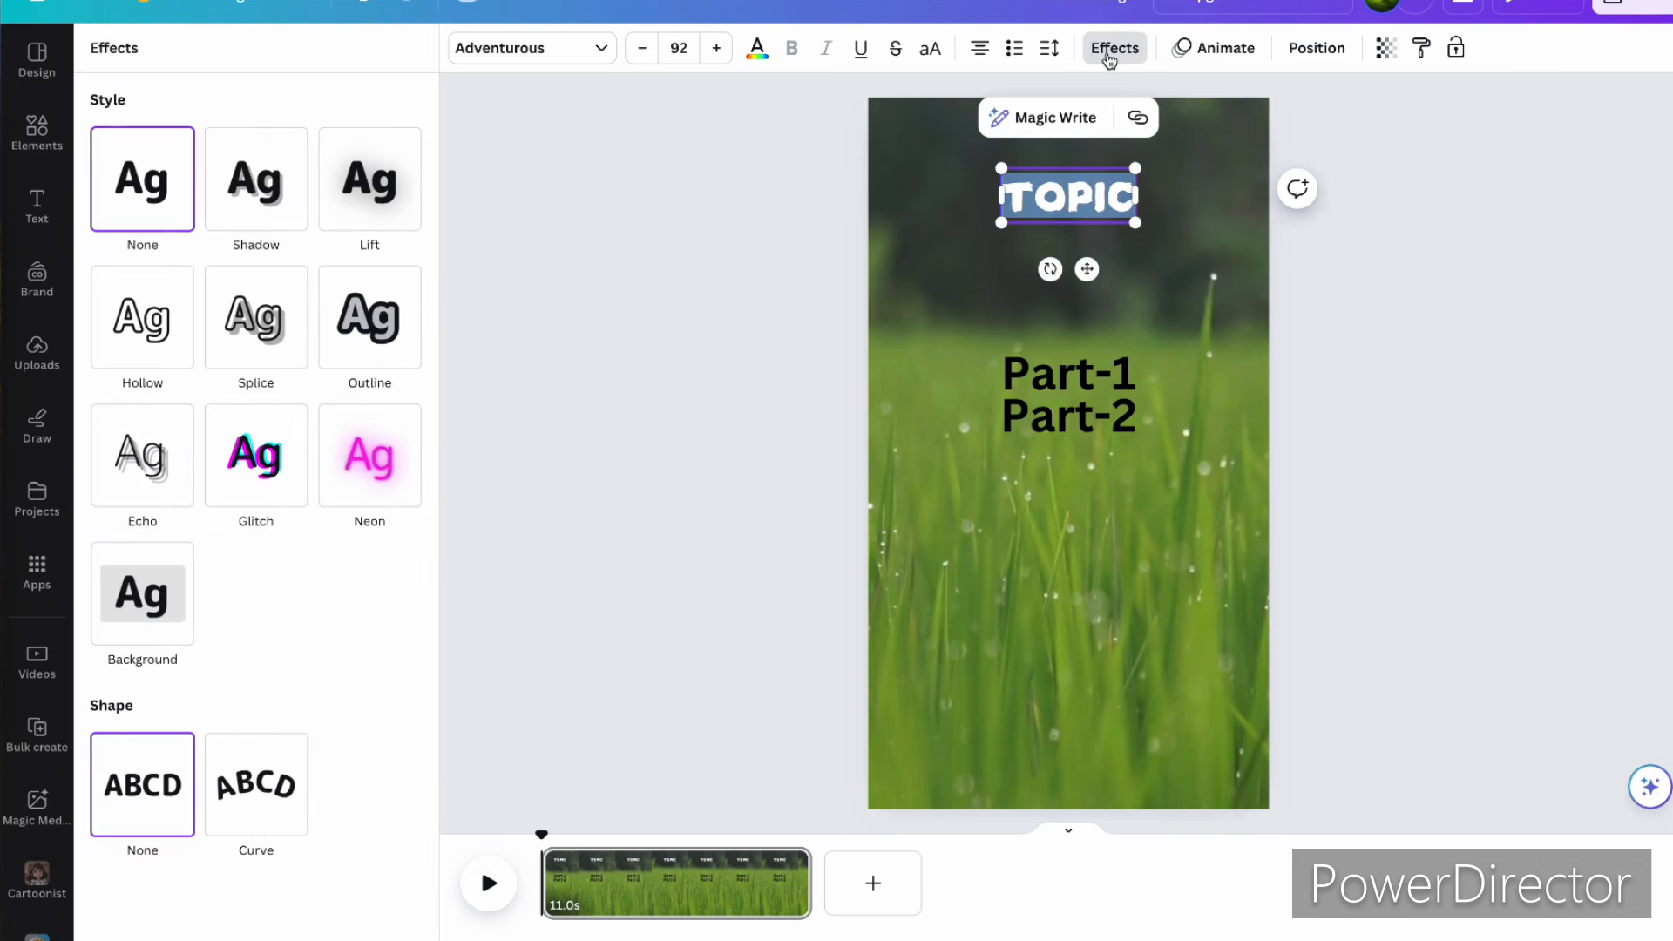
pyautogui.click(262, 212)
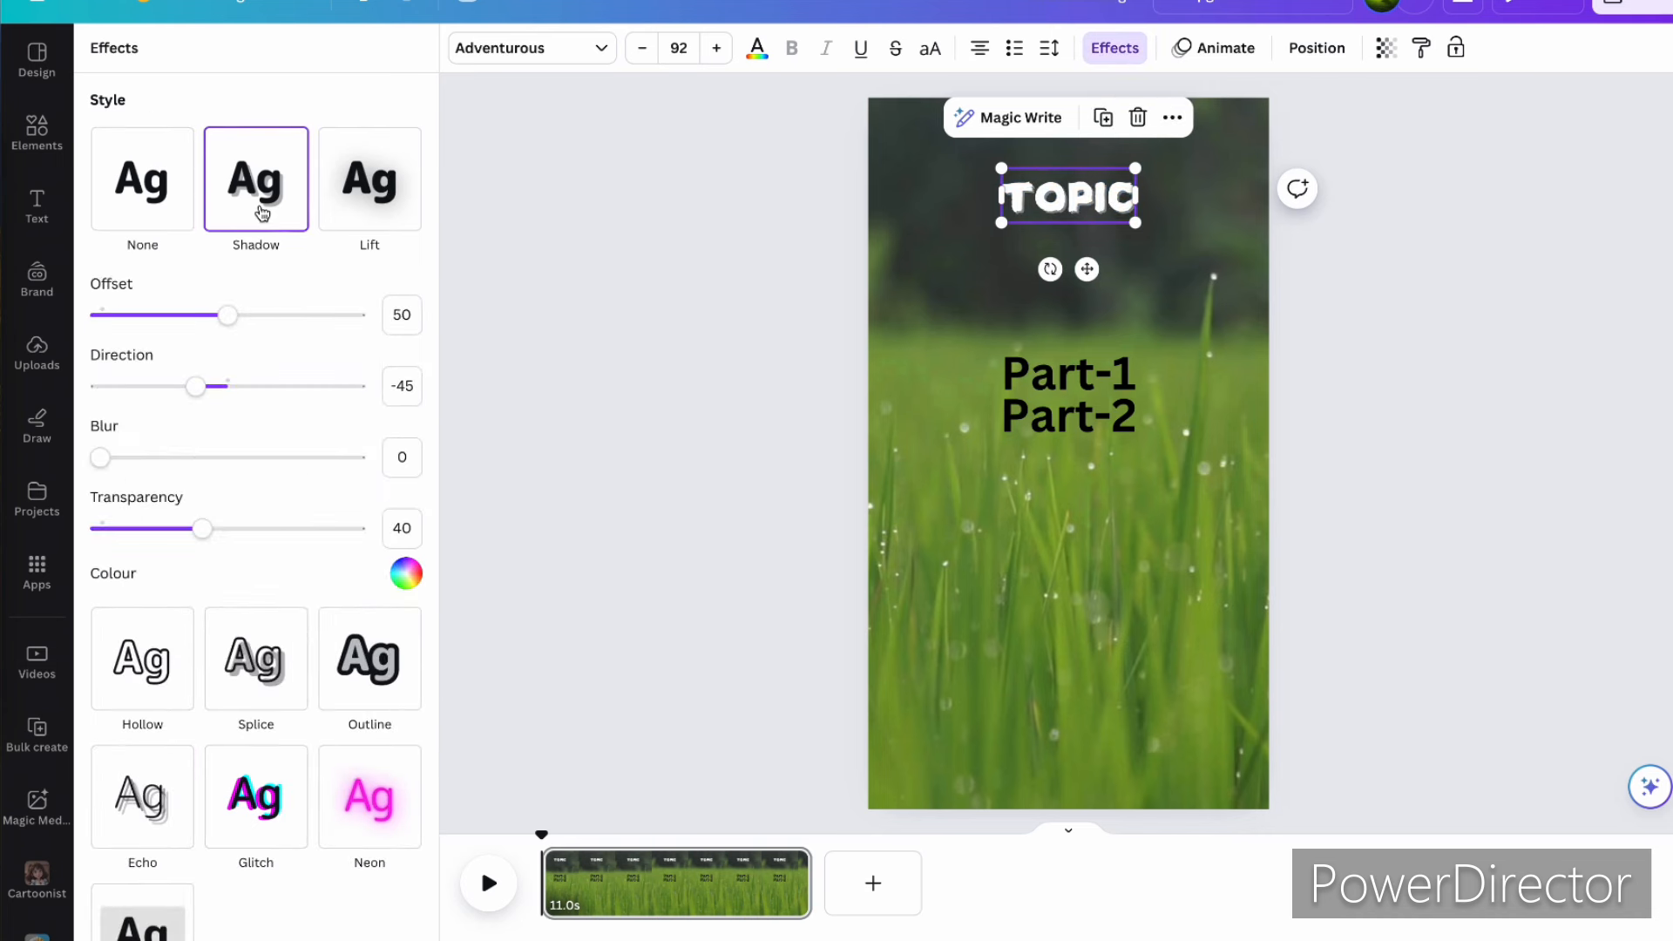
pyautogui.click(375, 190)
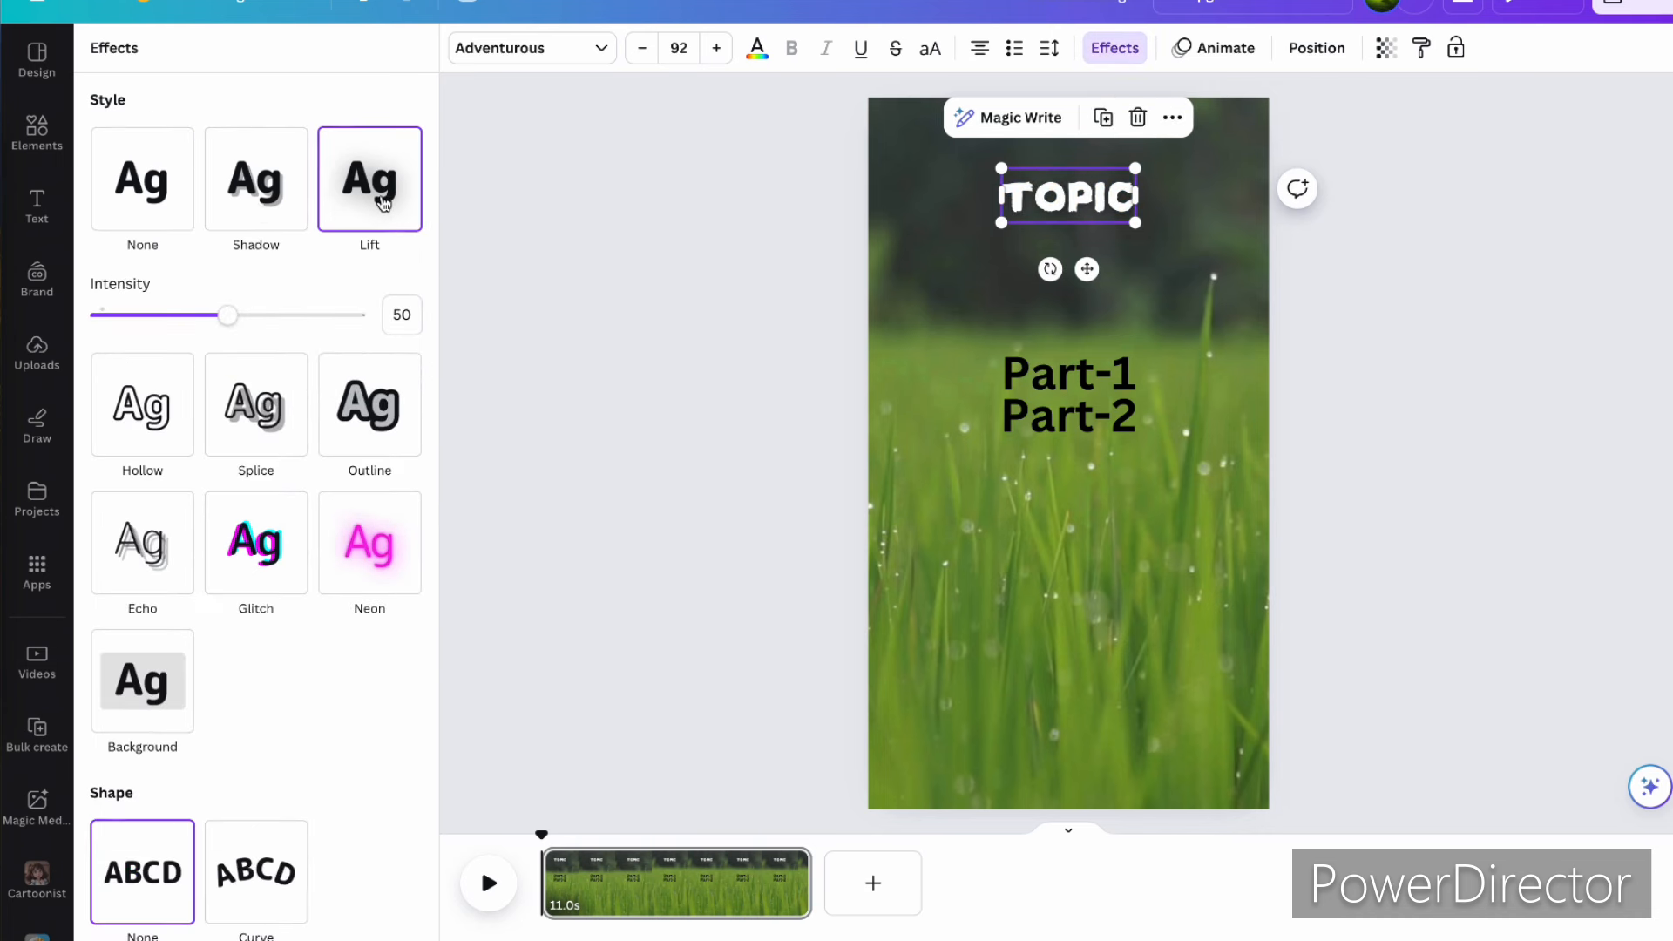
pyautogui.click(370, 407)
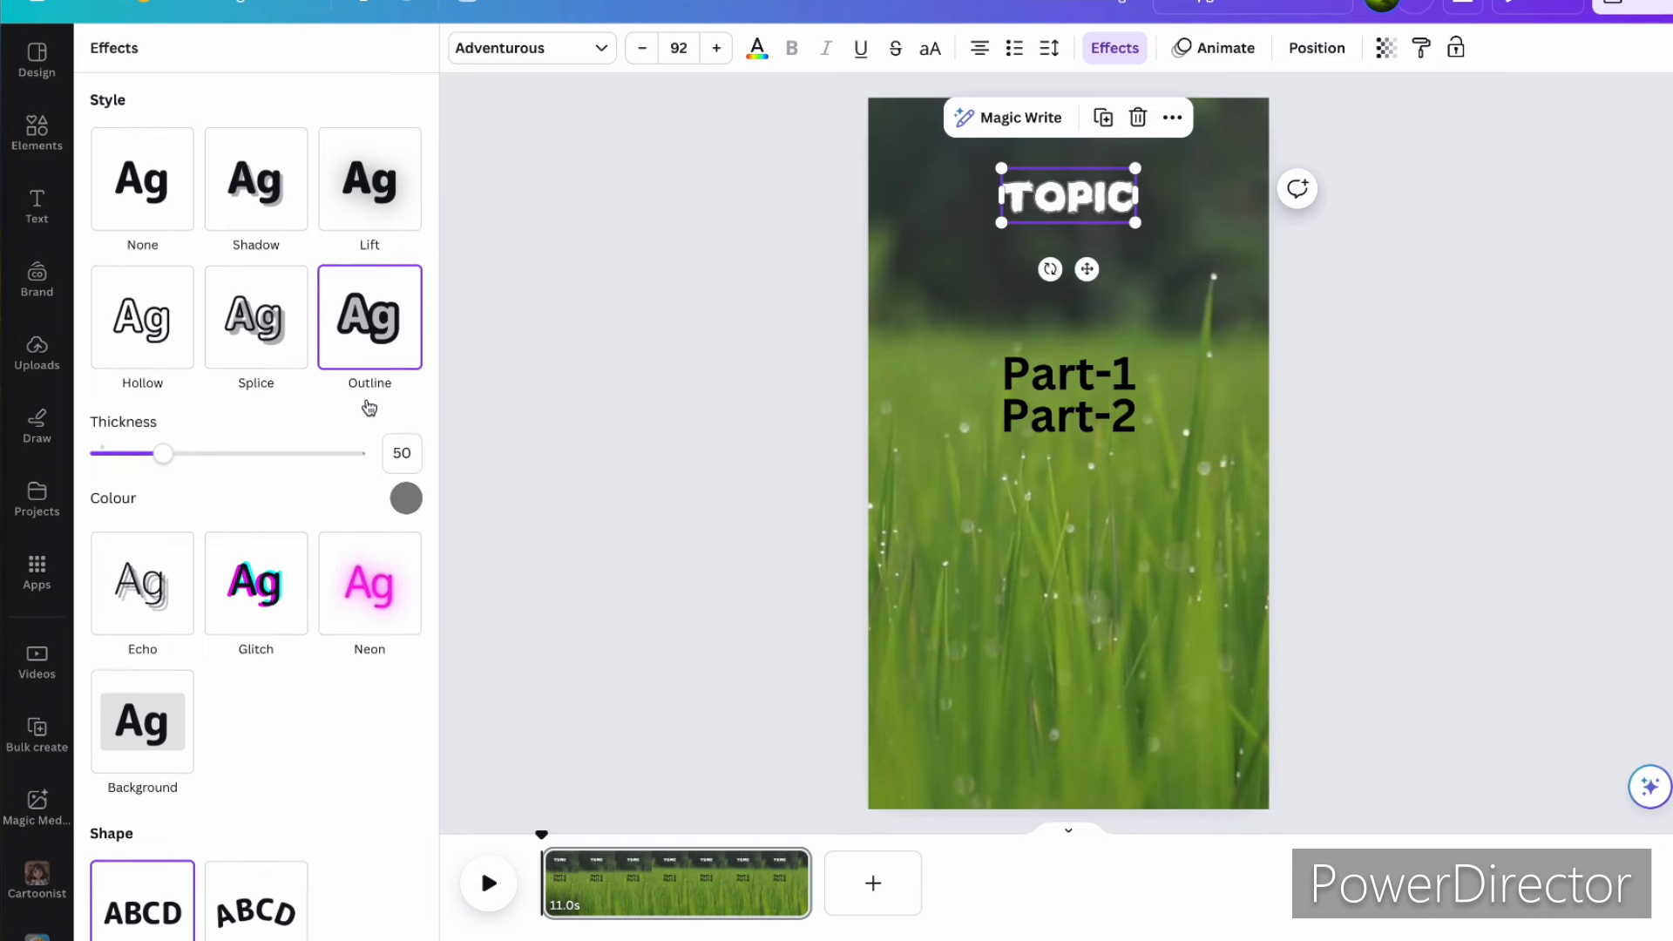
pyautogui.click(406, 498)
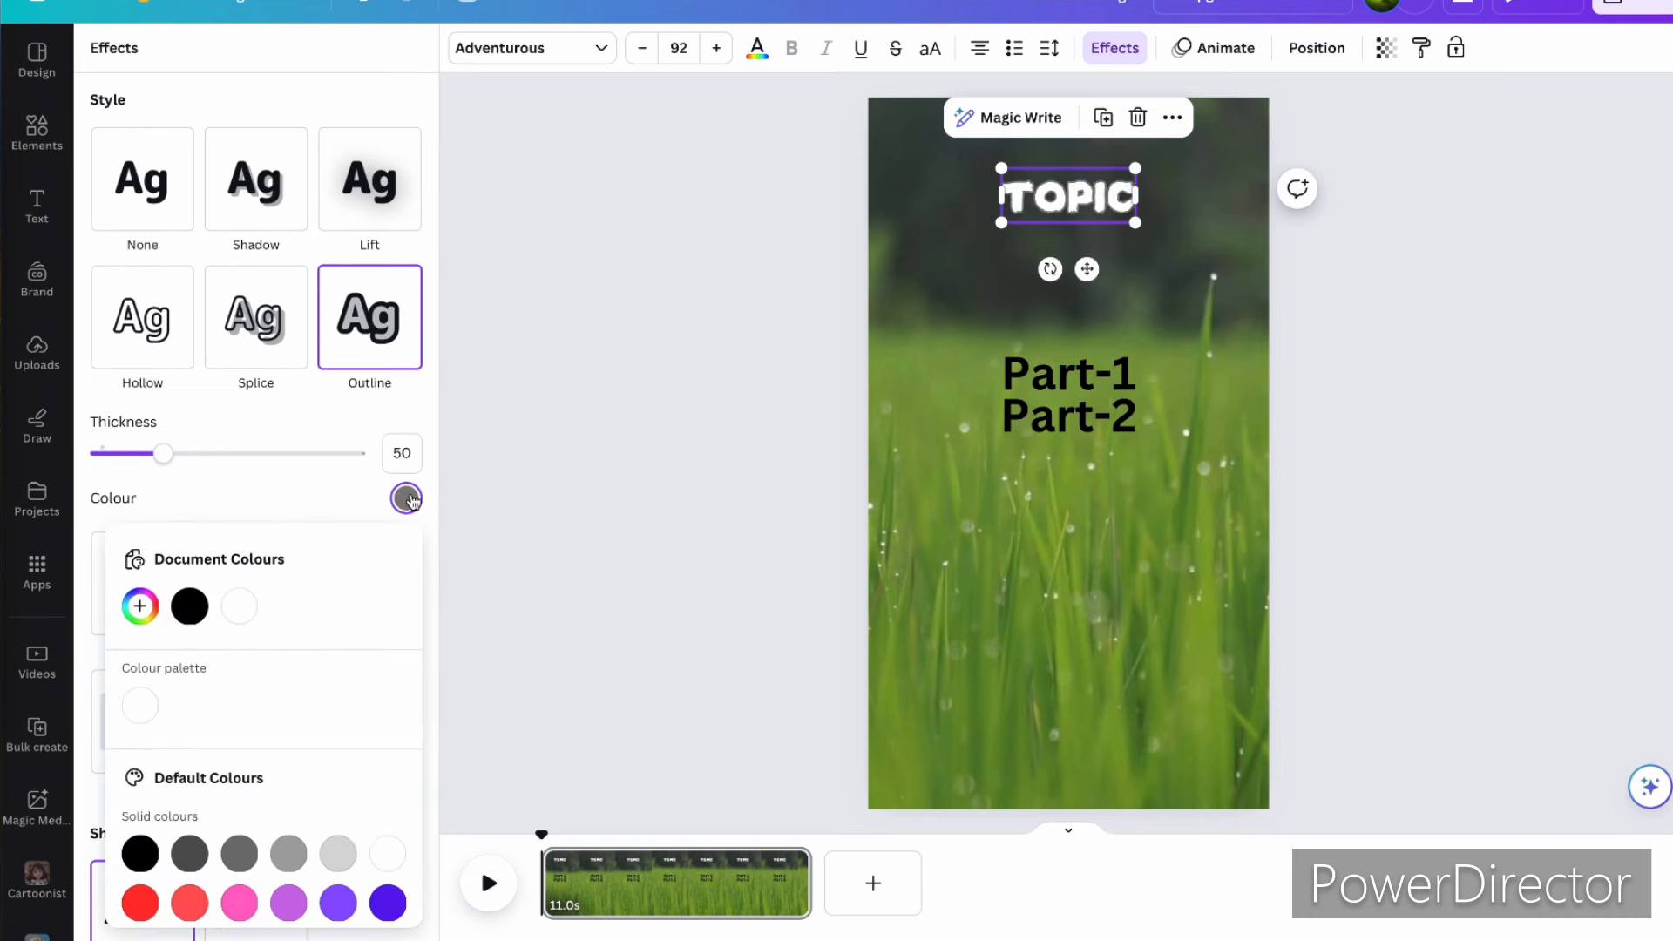
pyautogui.click(140, 853)
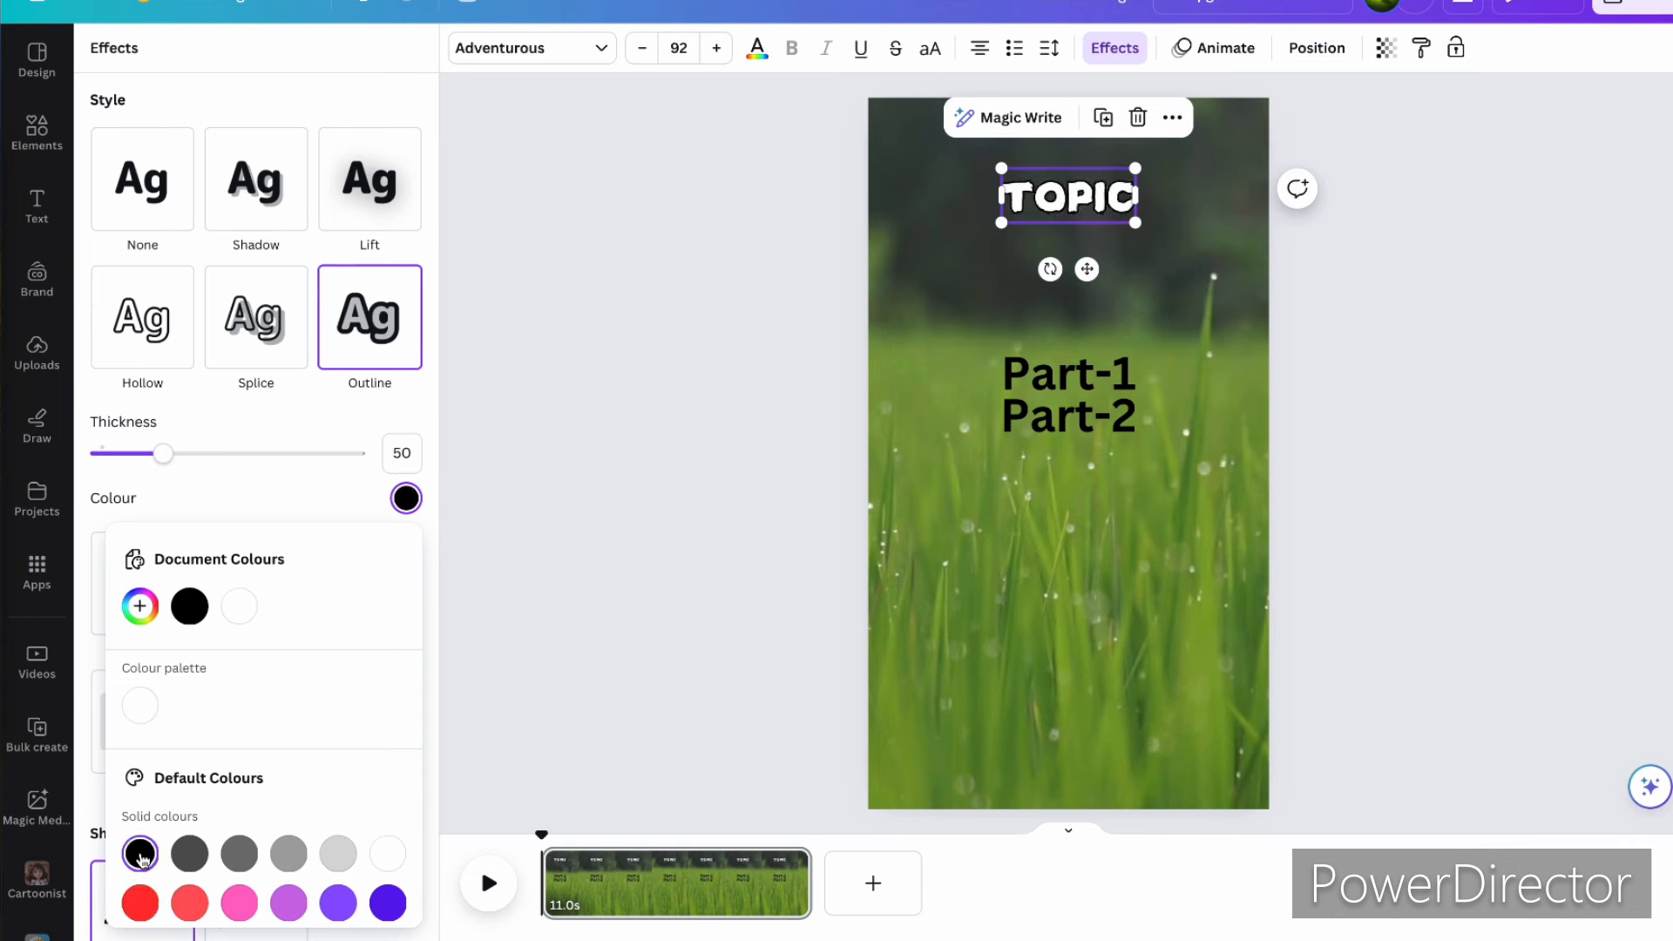
pyautogui.moveTo(163, 456); pyautogui.dragTo(245, 468)
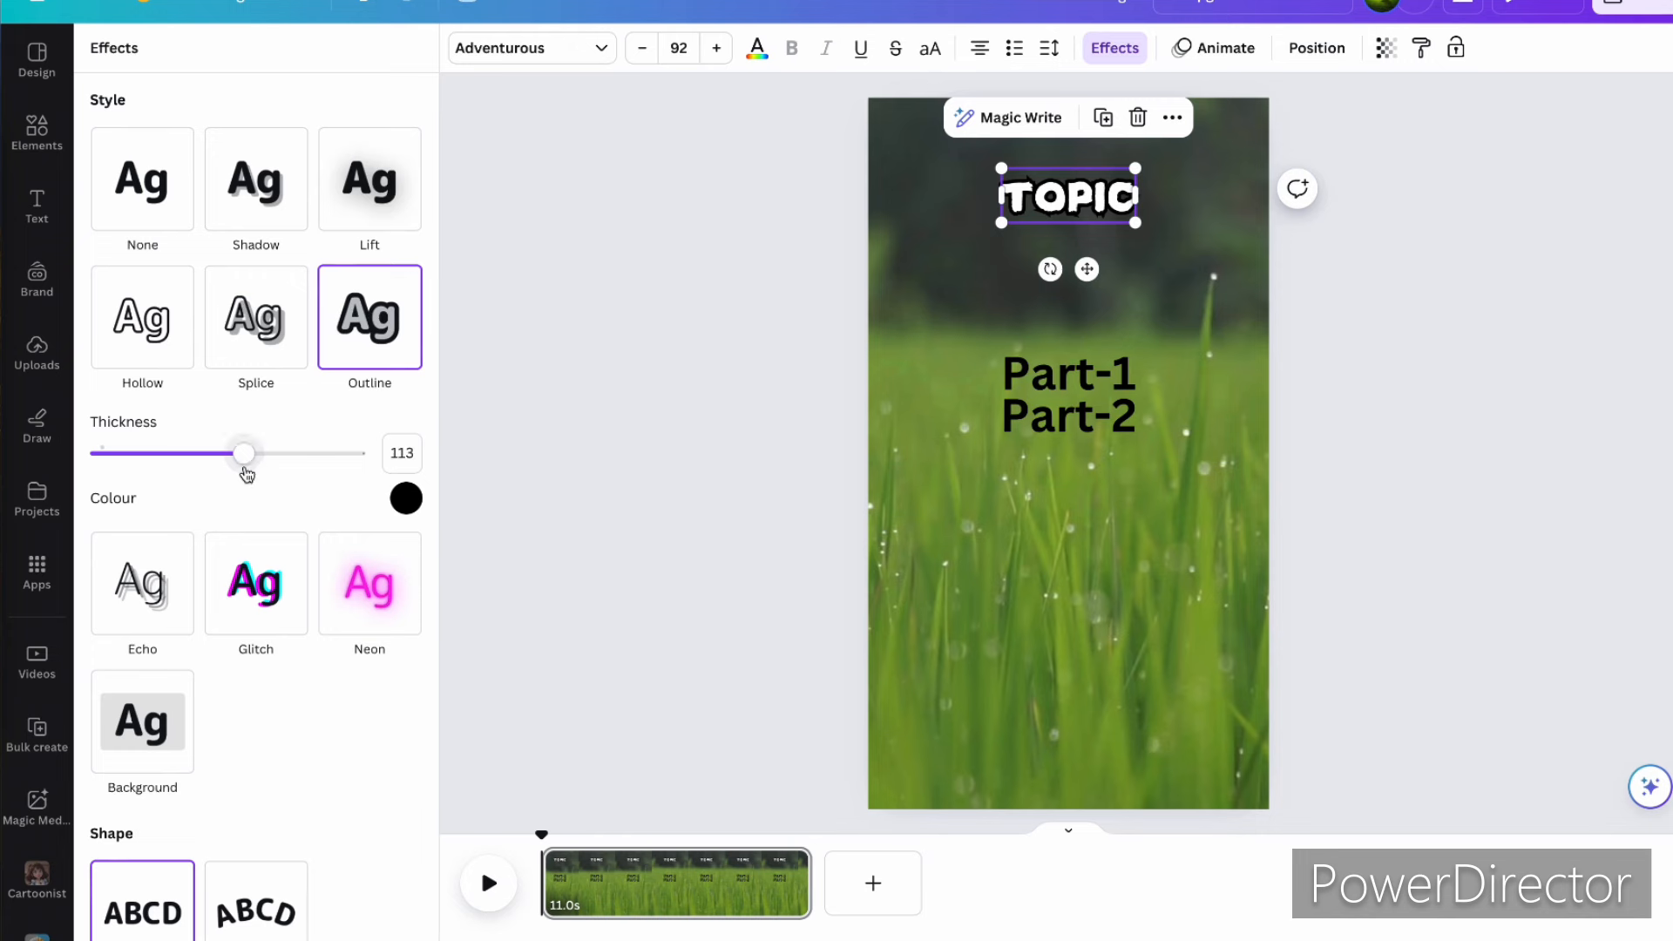
pyautogui.click(1194, 270)
# Step: Set the font of the Part-1 text to Fredoka
pyautogui.doubleClick(1081, 374)
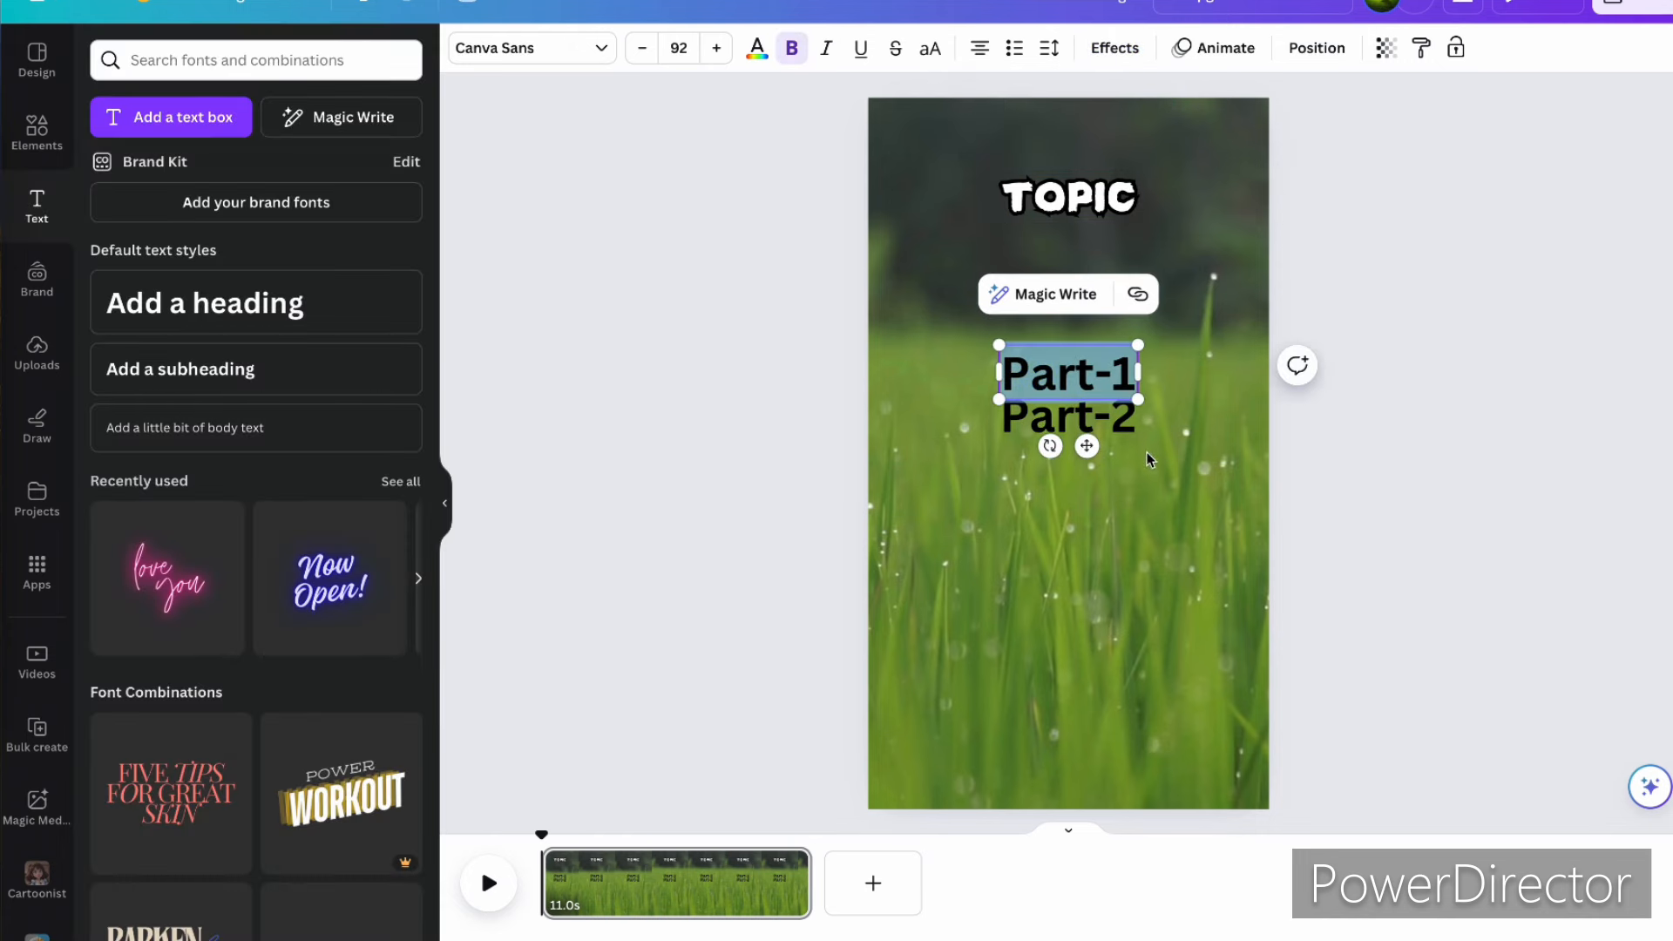
pyautogui.click(1121, 411)
pyautogui.doubleClick(1114, 372)
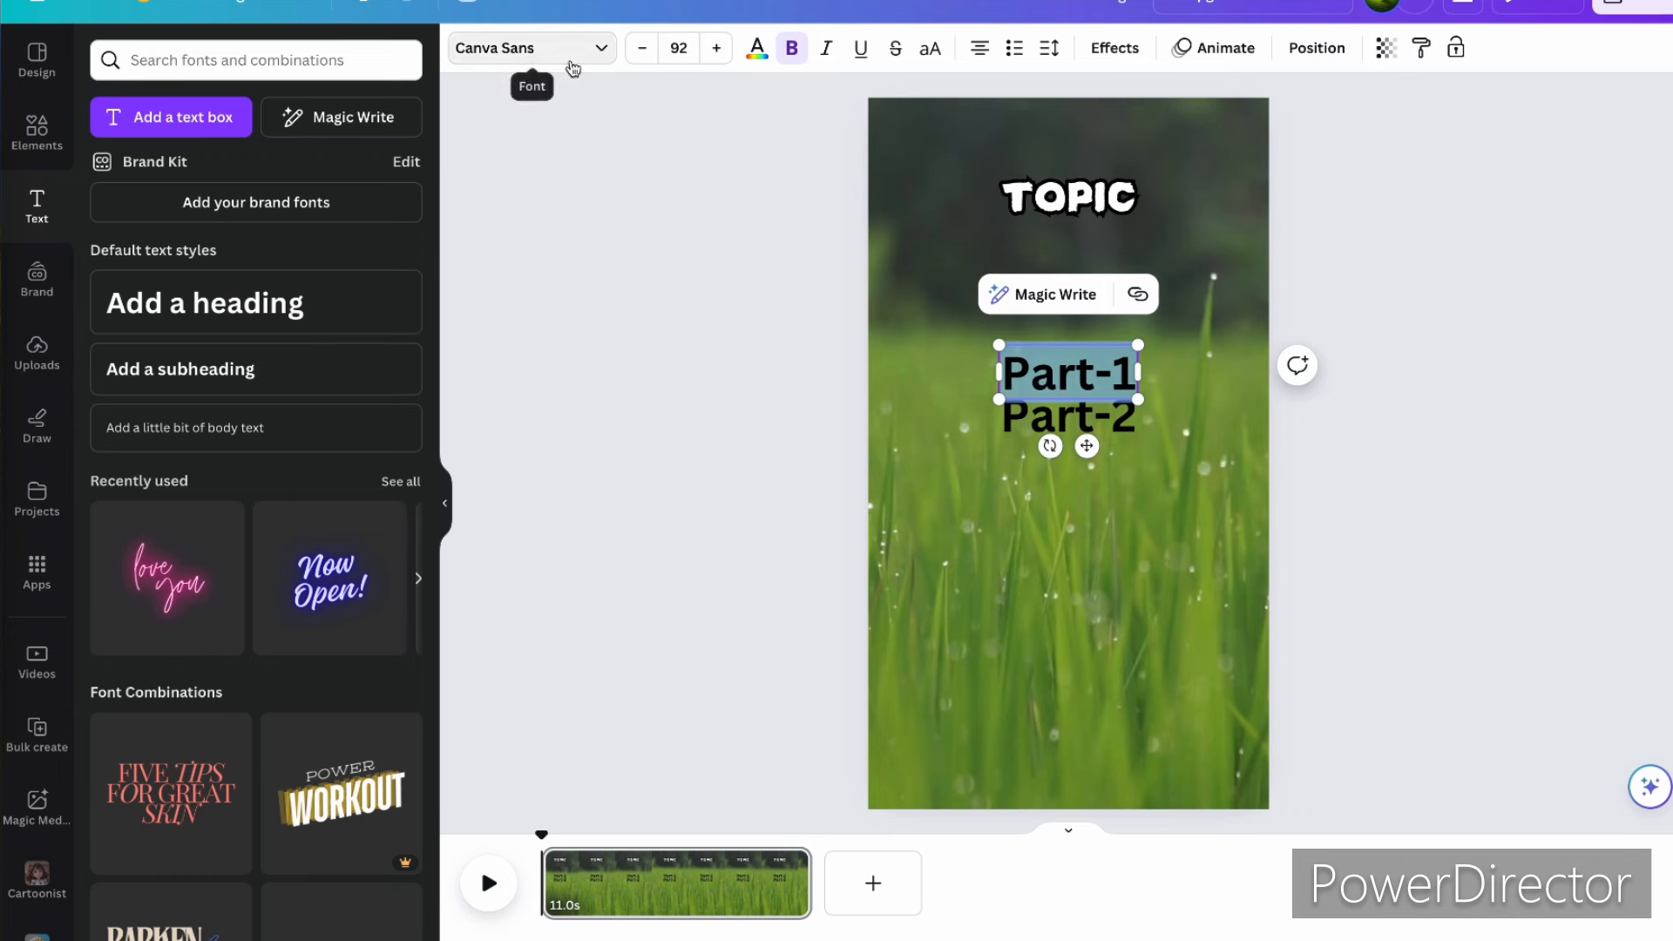
pyautogui.click(522, 48)
pyautogui.click(202, 485)
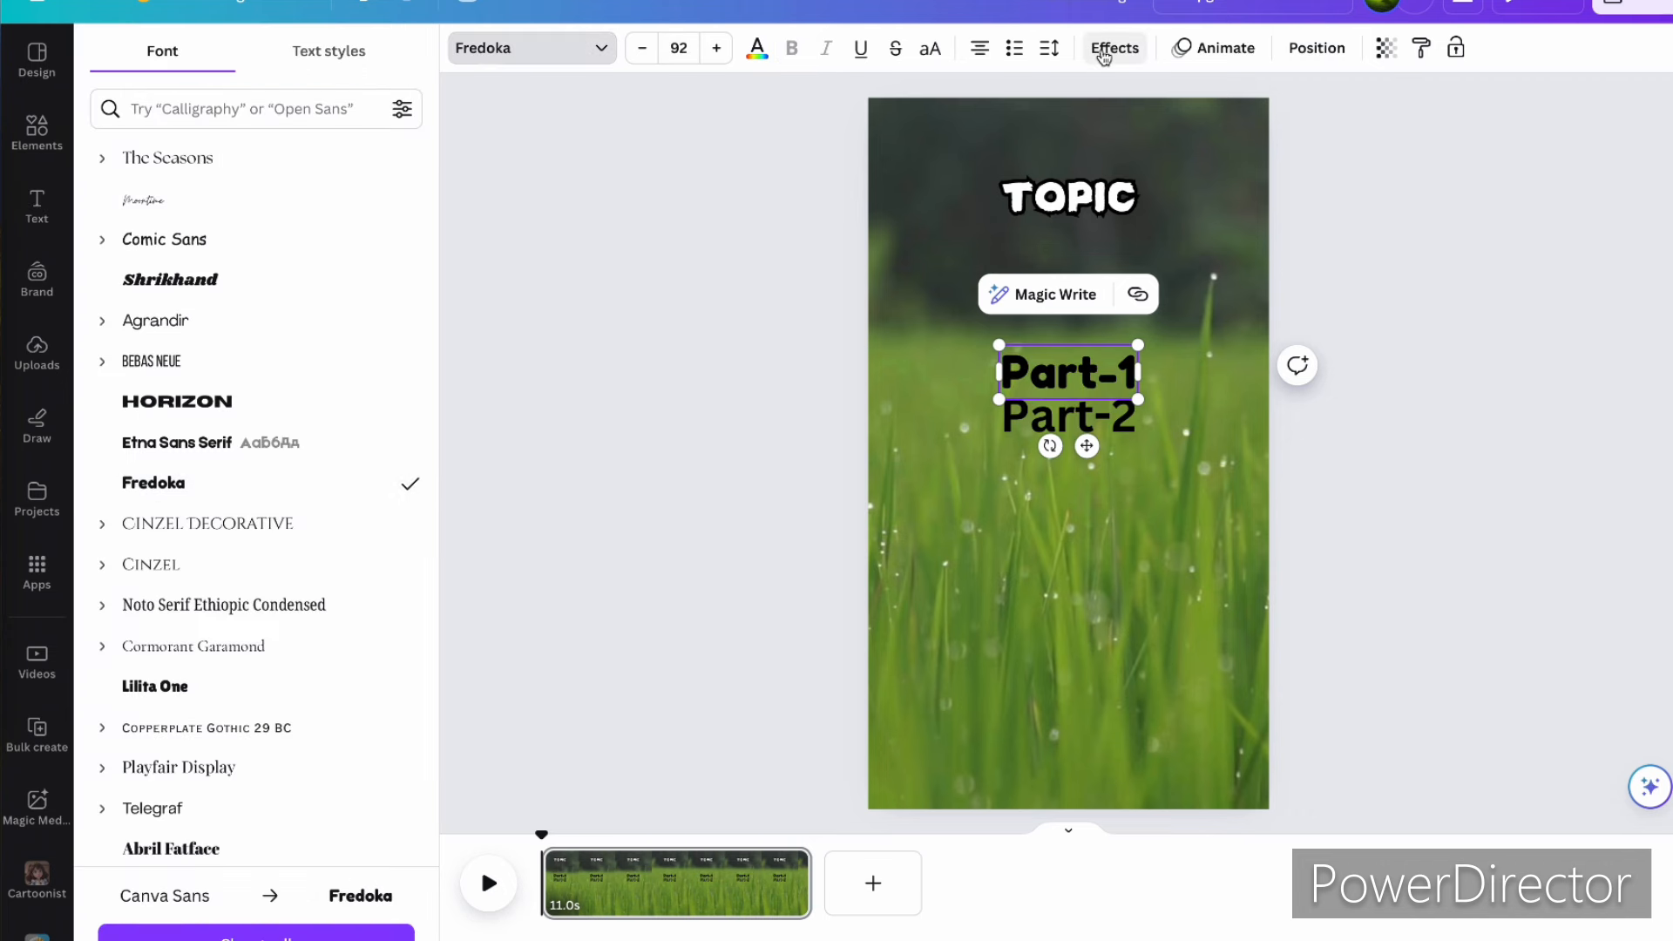
# Step: Set the text colour of Part-1 to a custom yellow, #FFDE00
pyautogui.click(1103, 52)
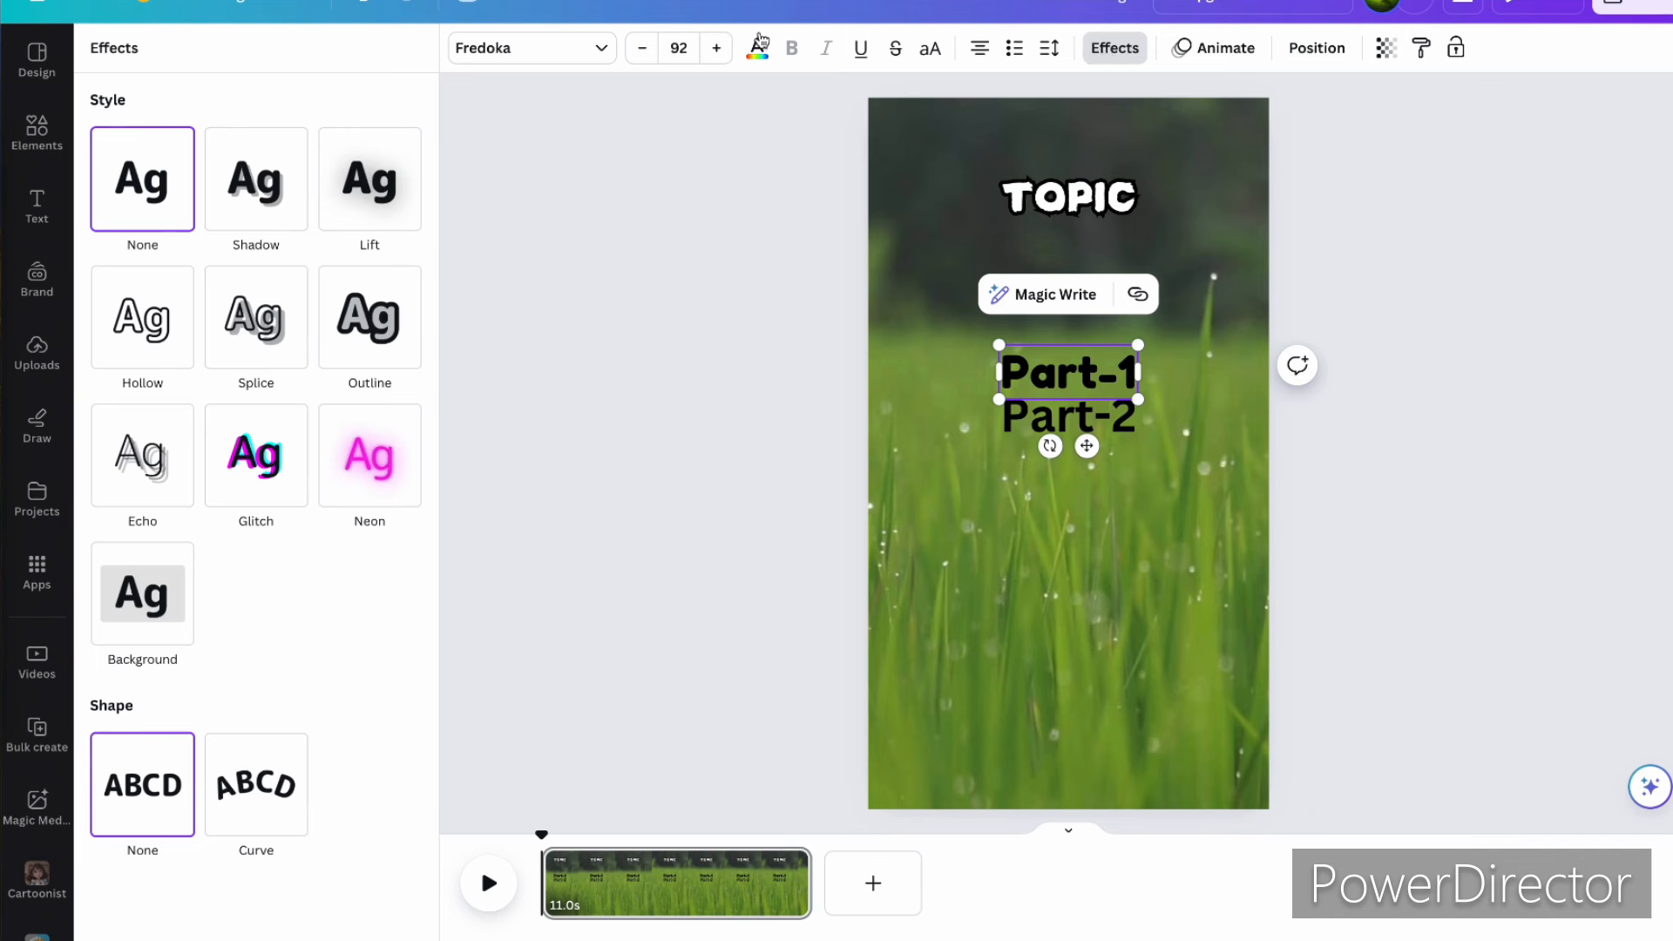
pyautogui.click(758, 48)
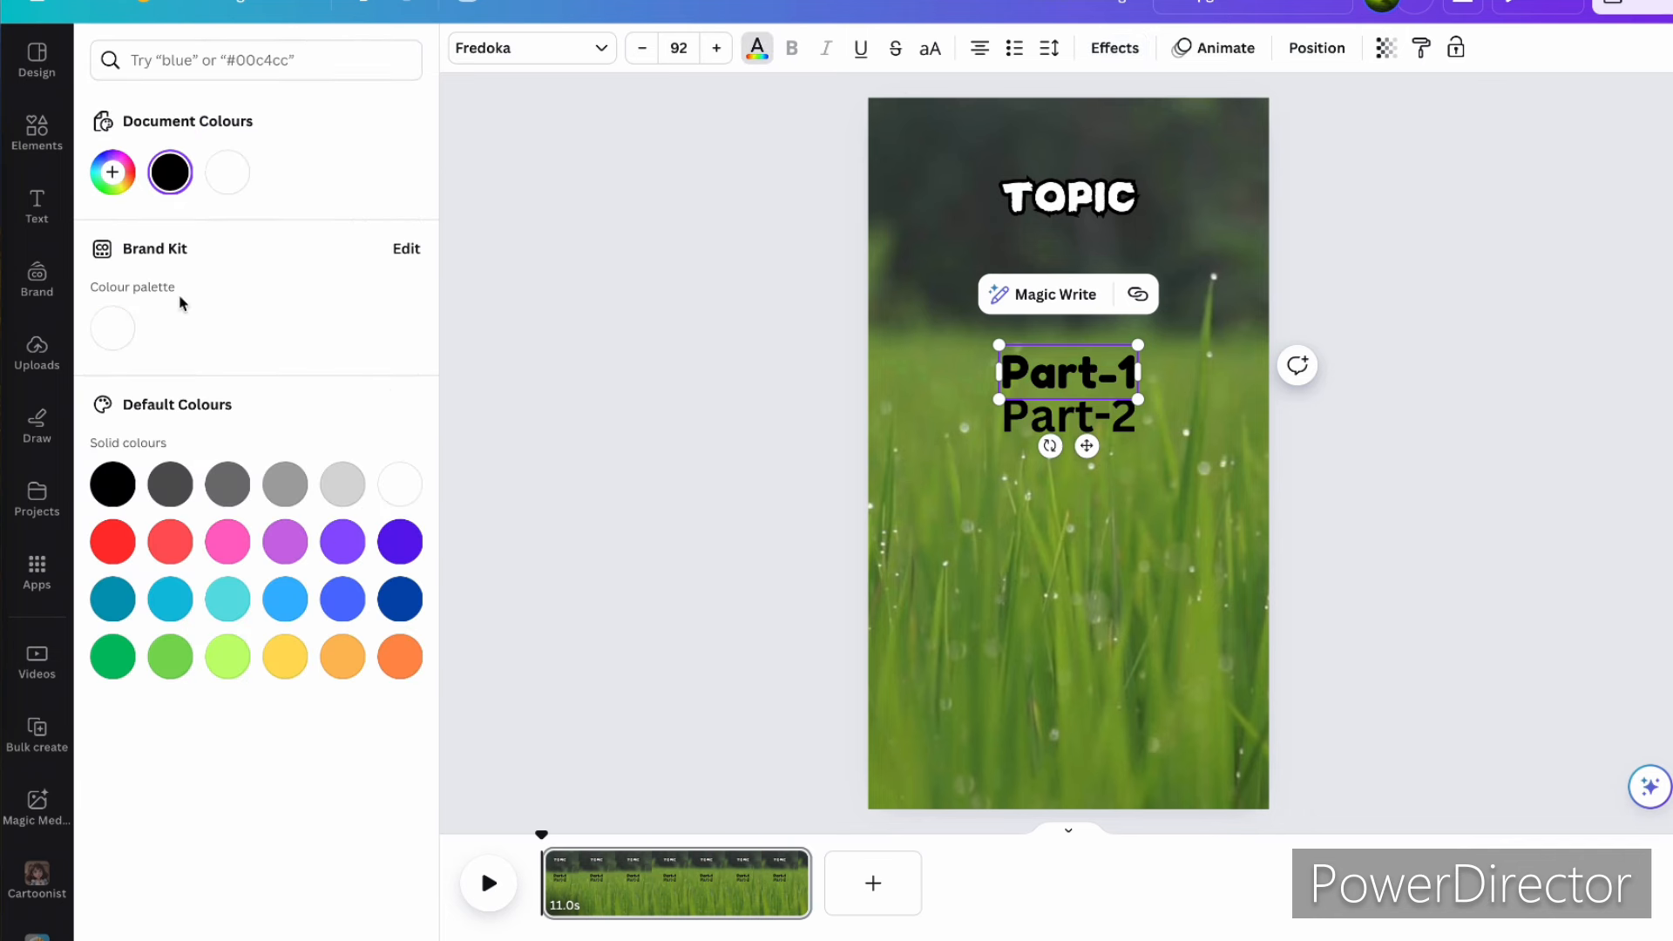
pyautogui.click(112, 171)
pyautogui.click(152, 348)
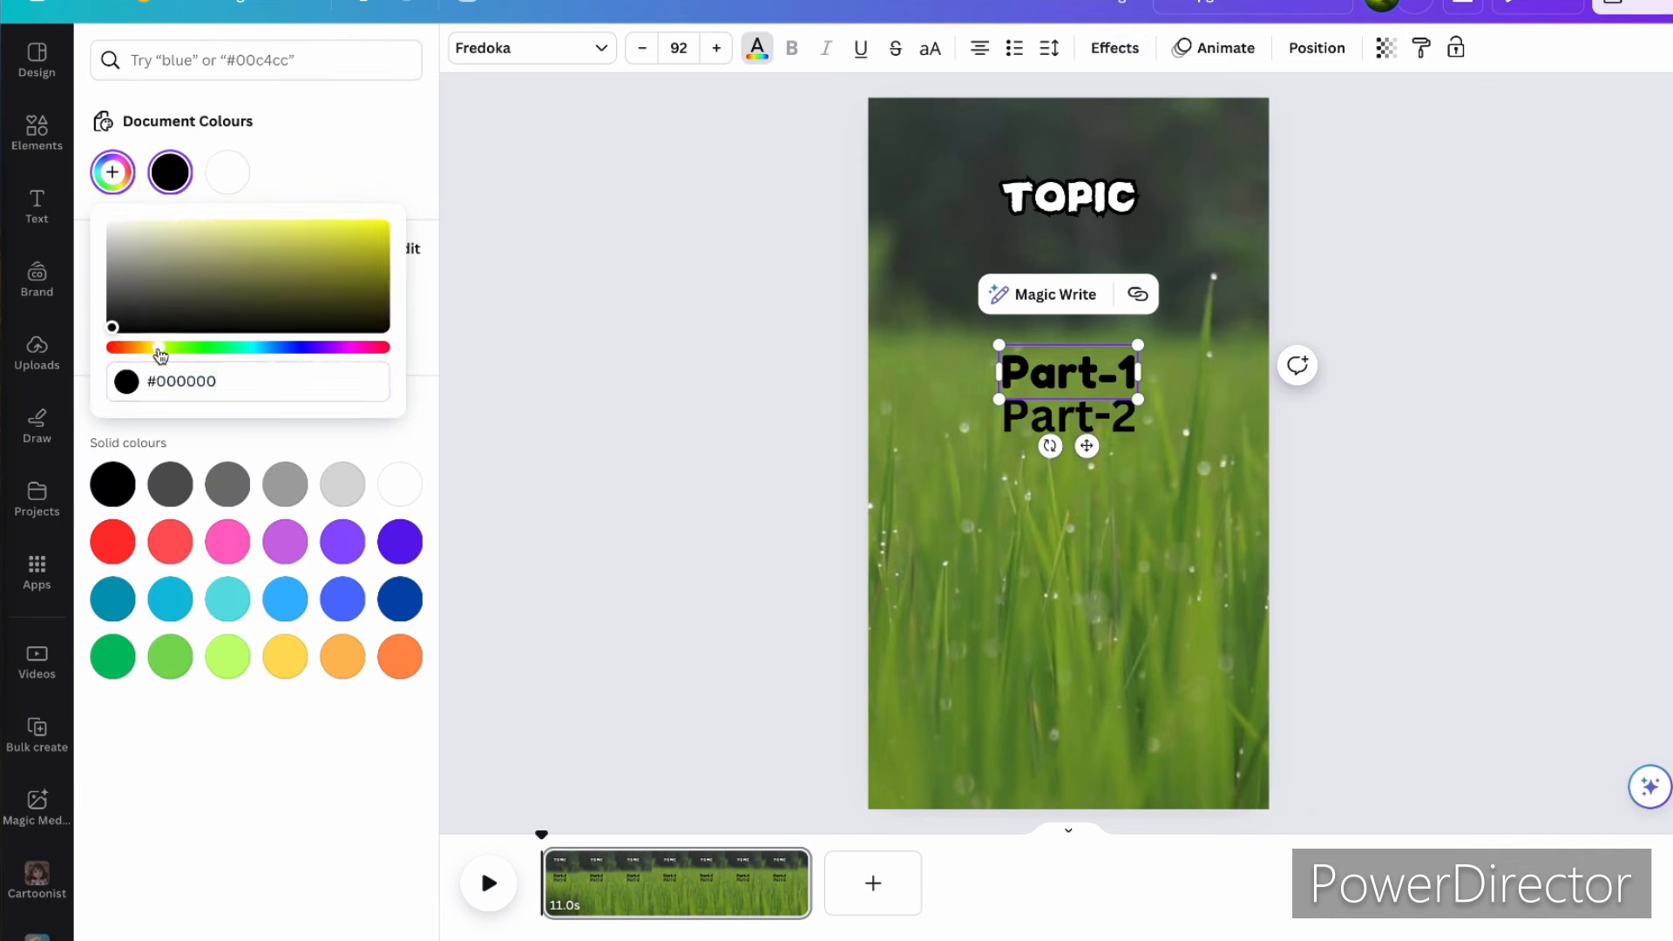
pyautogui.click(383, 225)
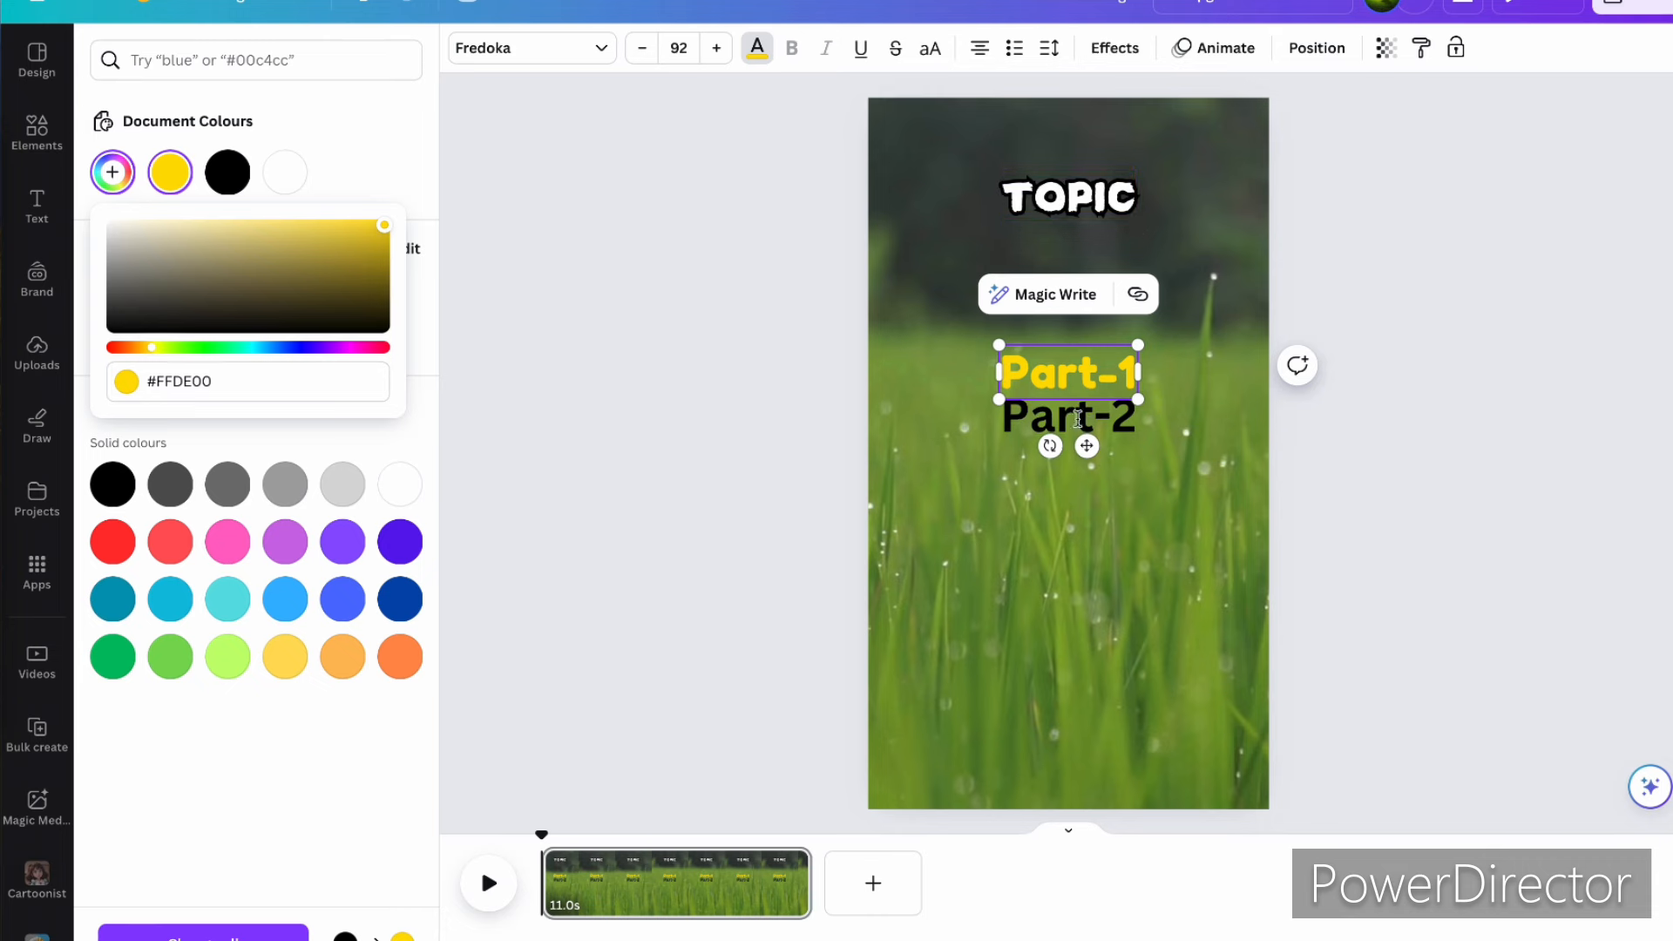
# Step: Apply a black Outline effect to the Part-1 text with a thickness of 121
pyautogui.click(1115, 48)
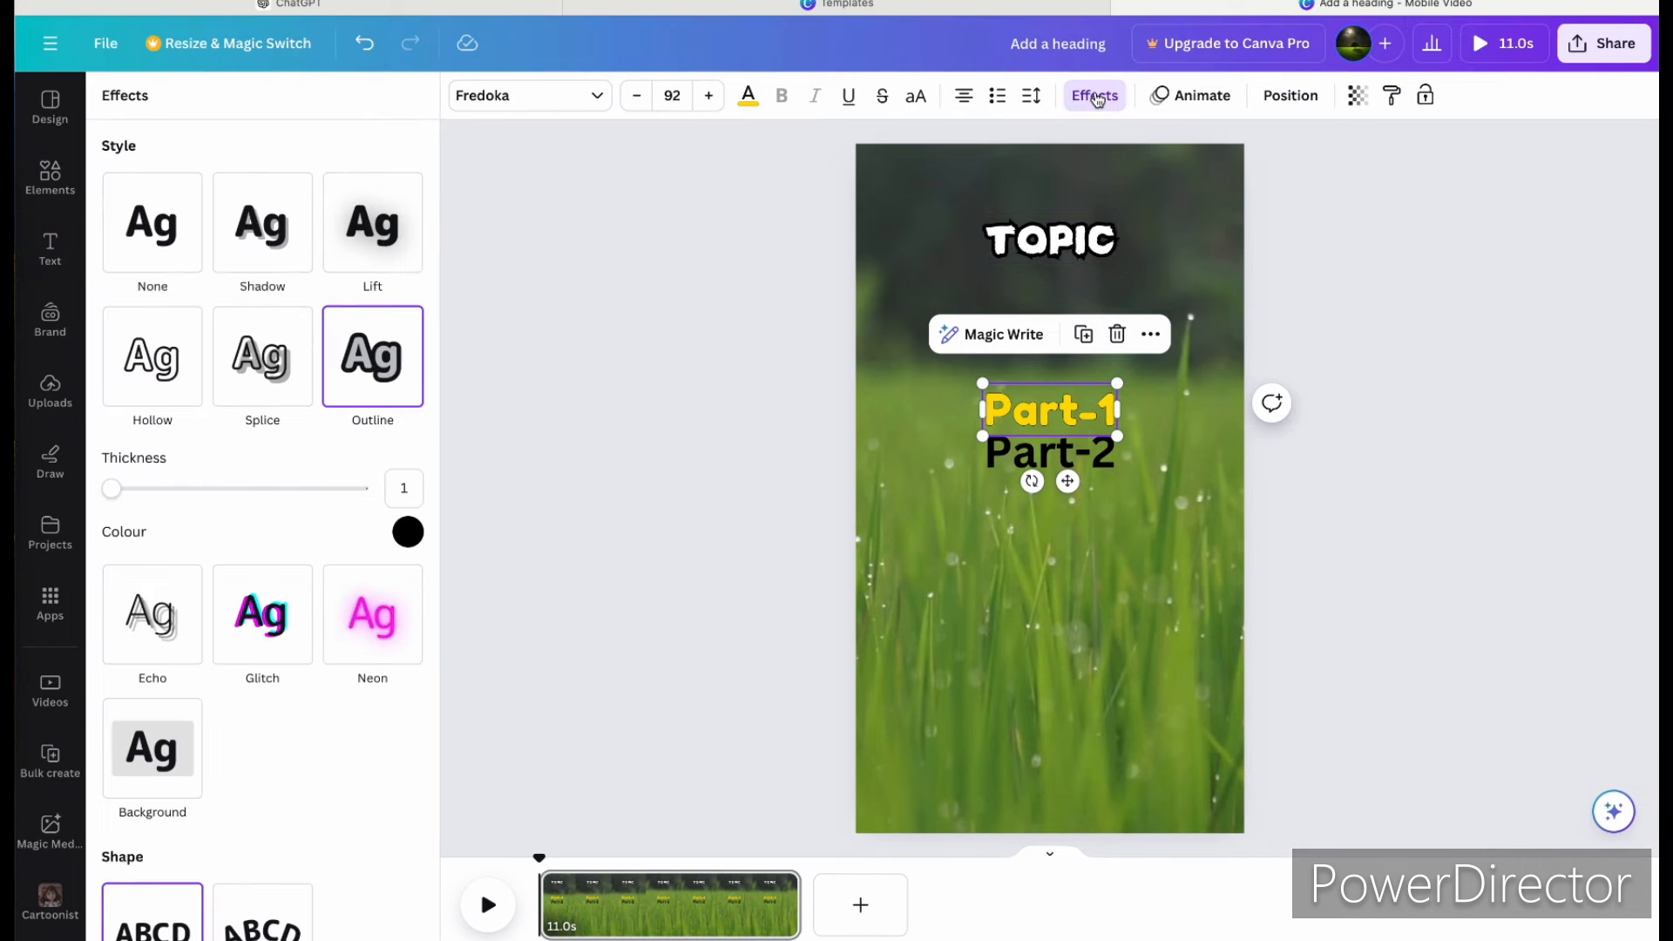
pyautogui.click(410, 528)
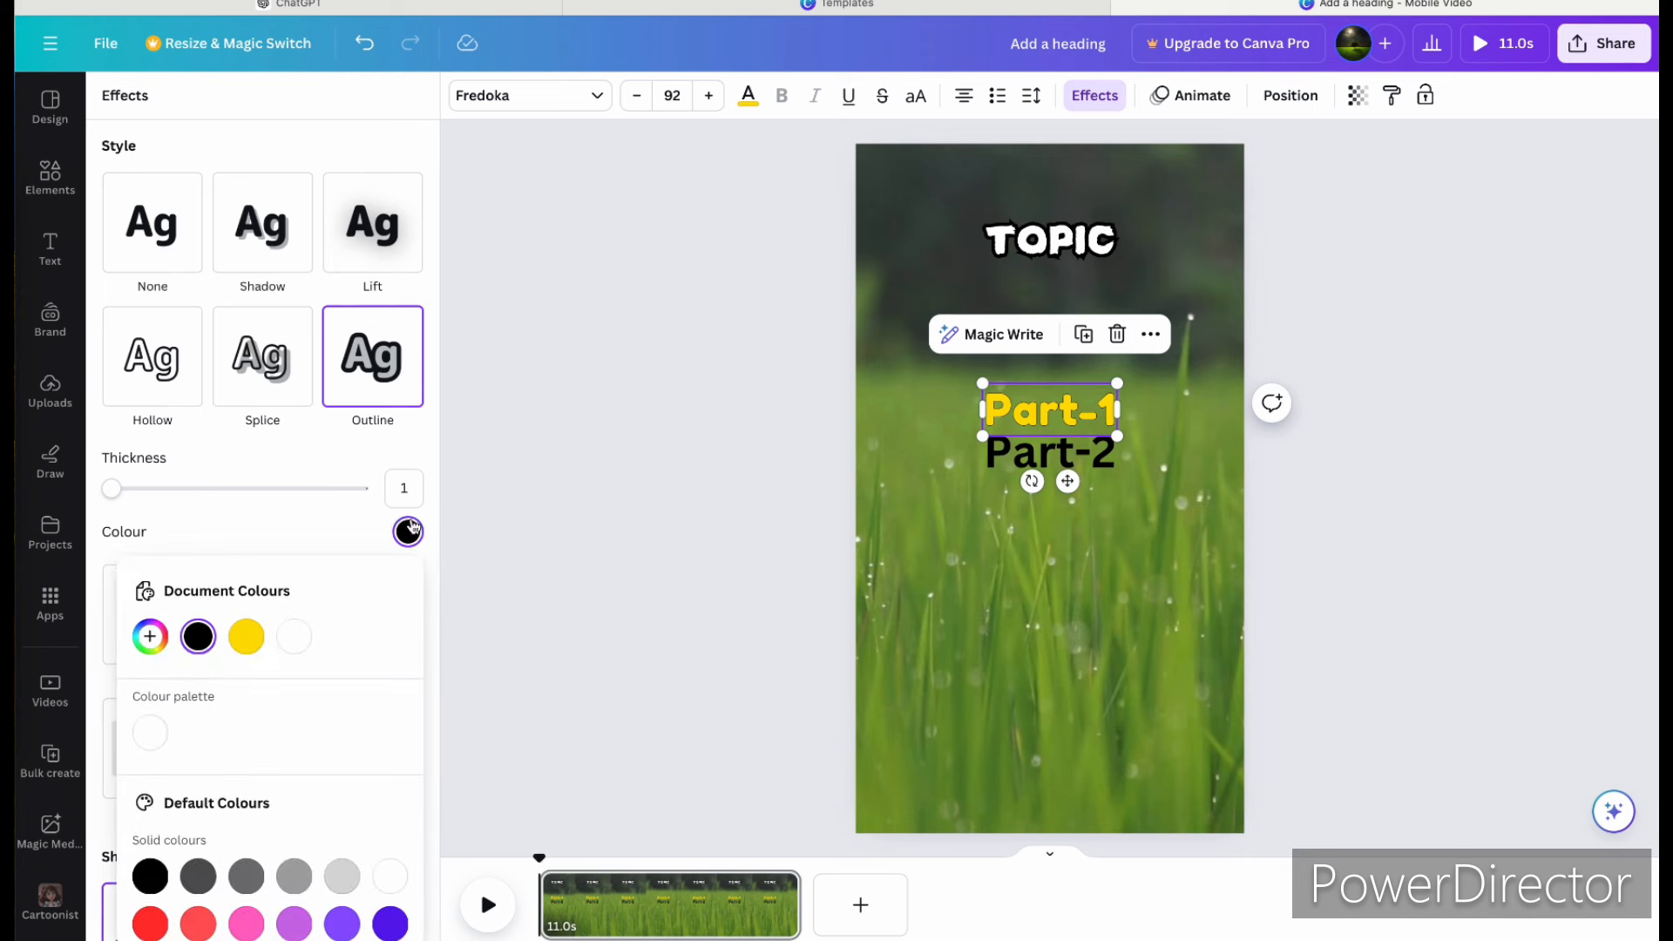
pyautogui.moveTo(111, 488); pyautogui.dragTo(254, 497)
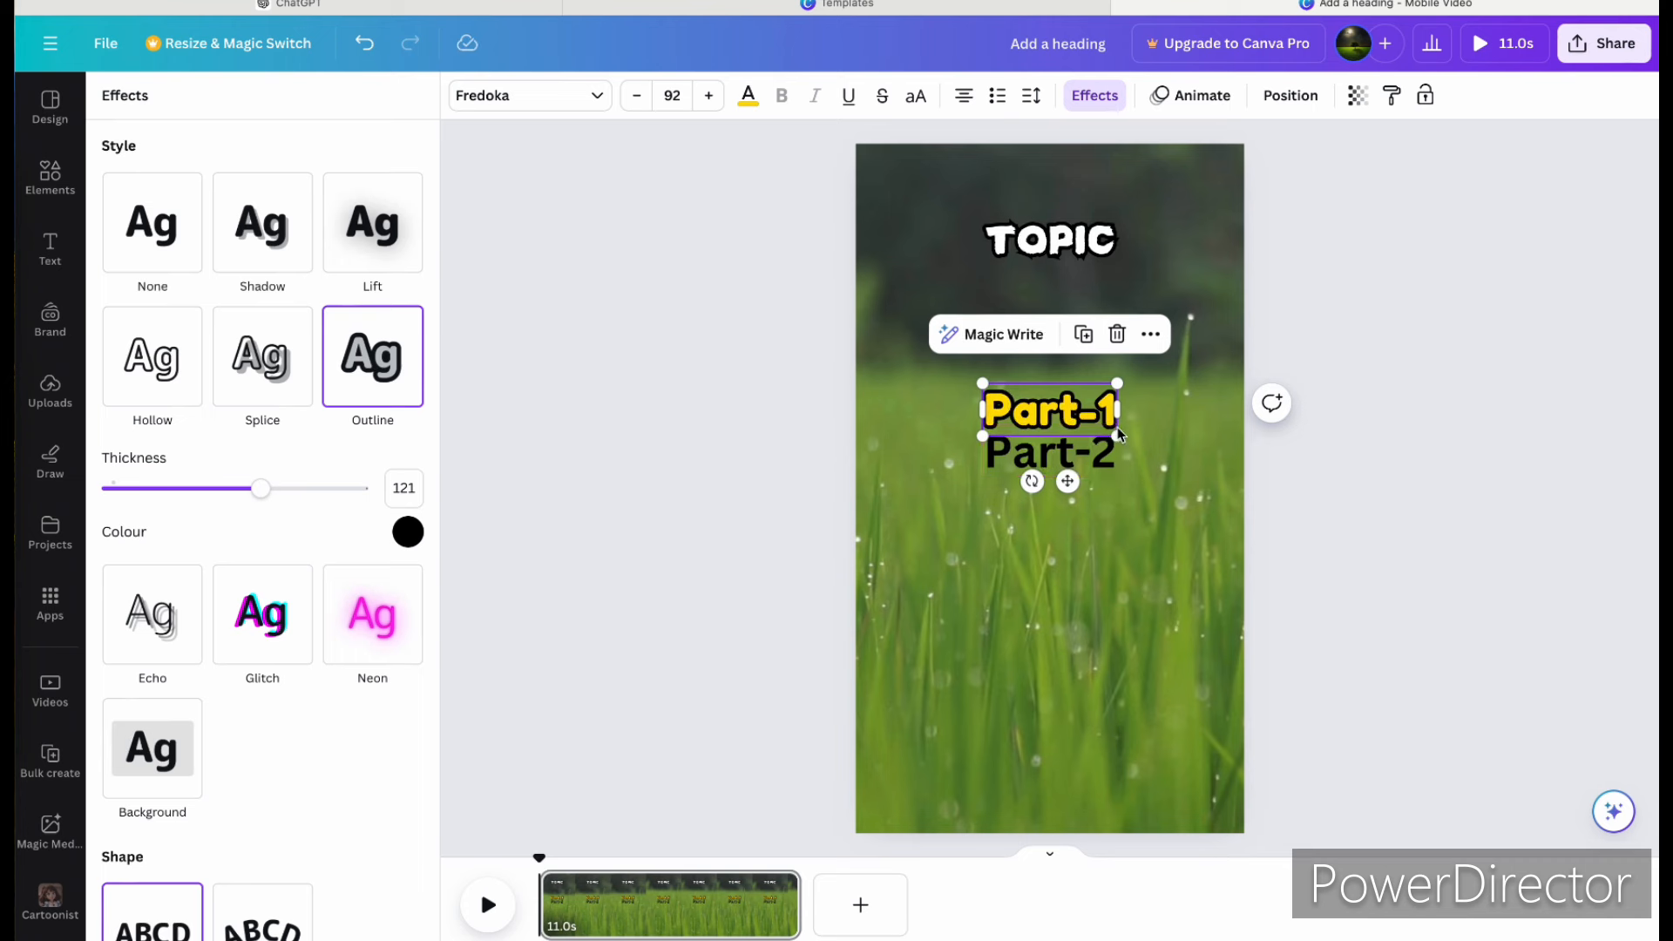
# Step: Give the Part-2 text the same yellow colour as Part-1 and set its font to Fredoka
pyautogui.click(1095, 451)
pyautogui.doubleClick(1095, 451)
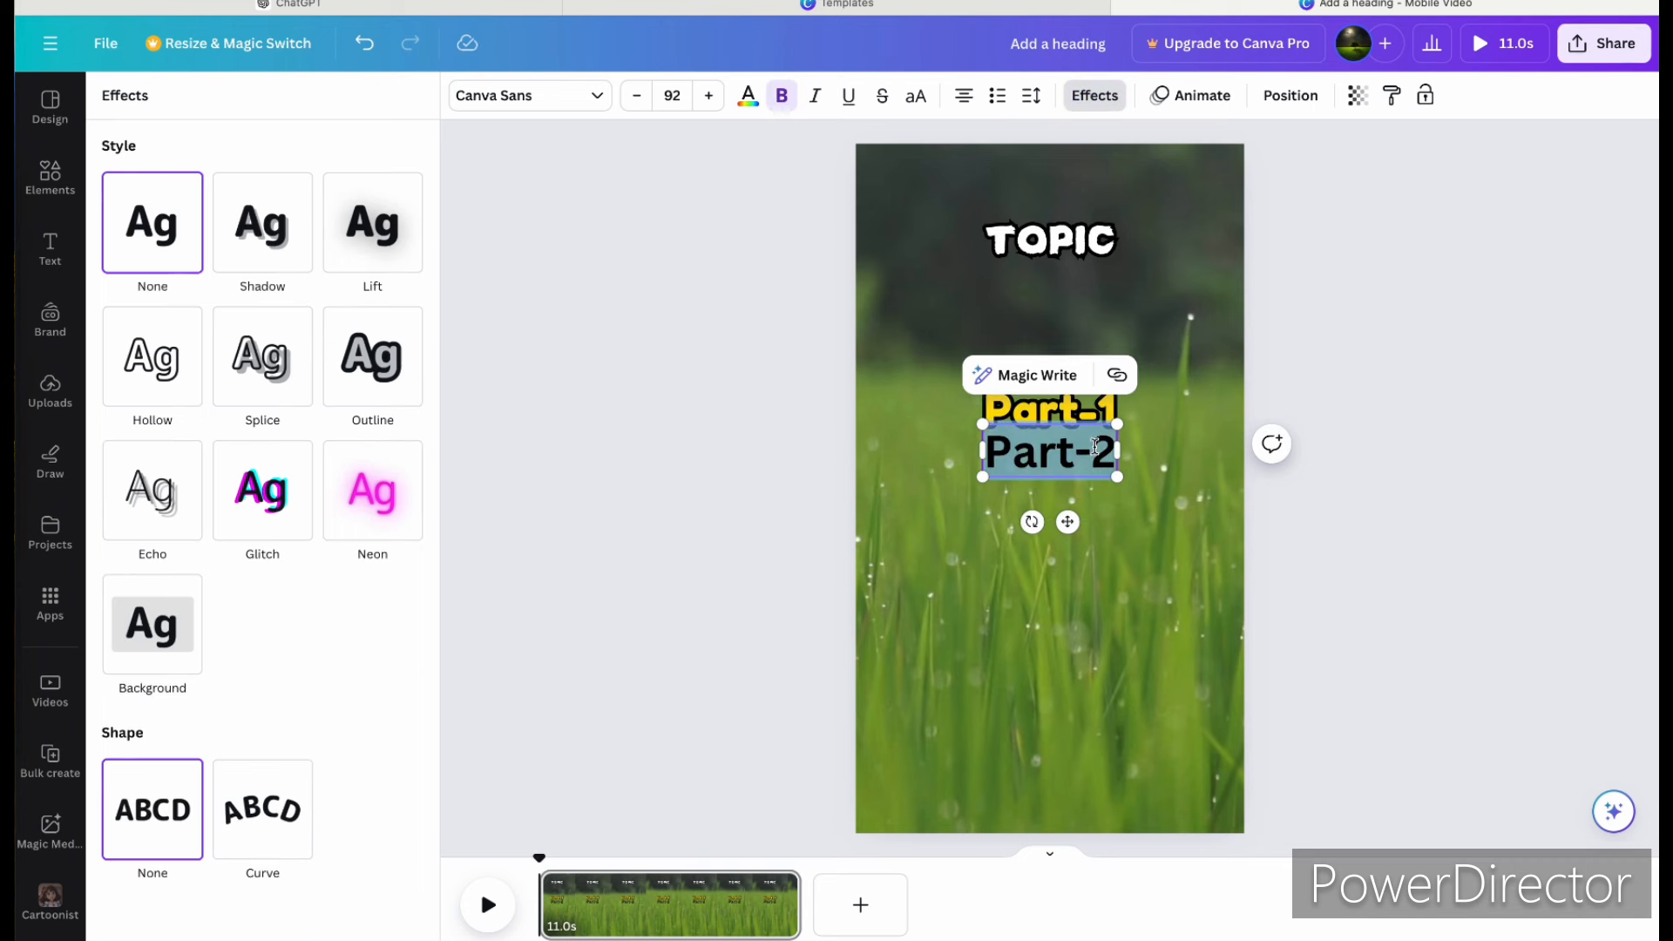
pyautogui.click(748, 94)
pyautogui.click(236, 218)
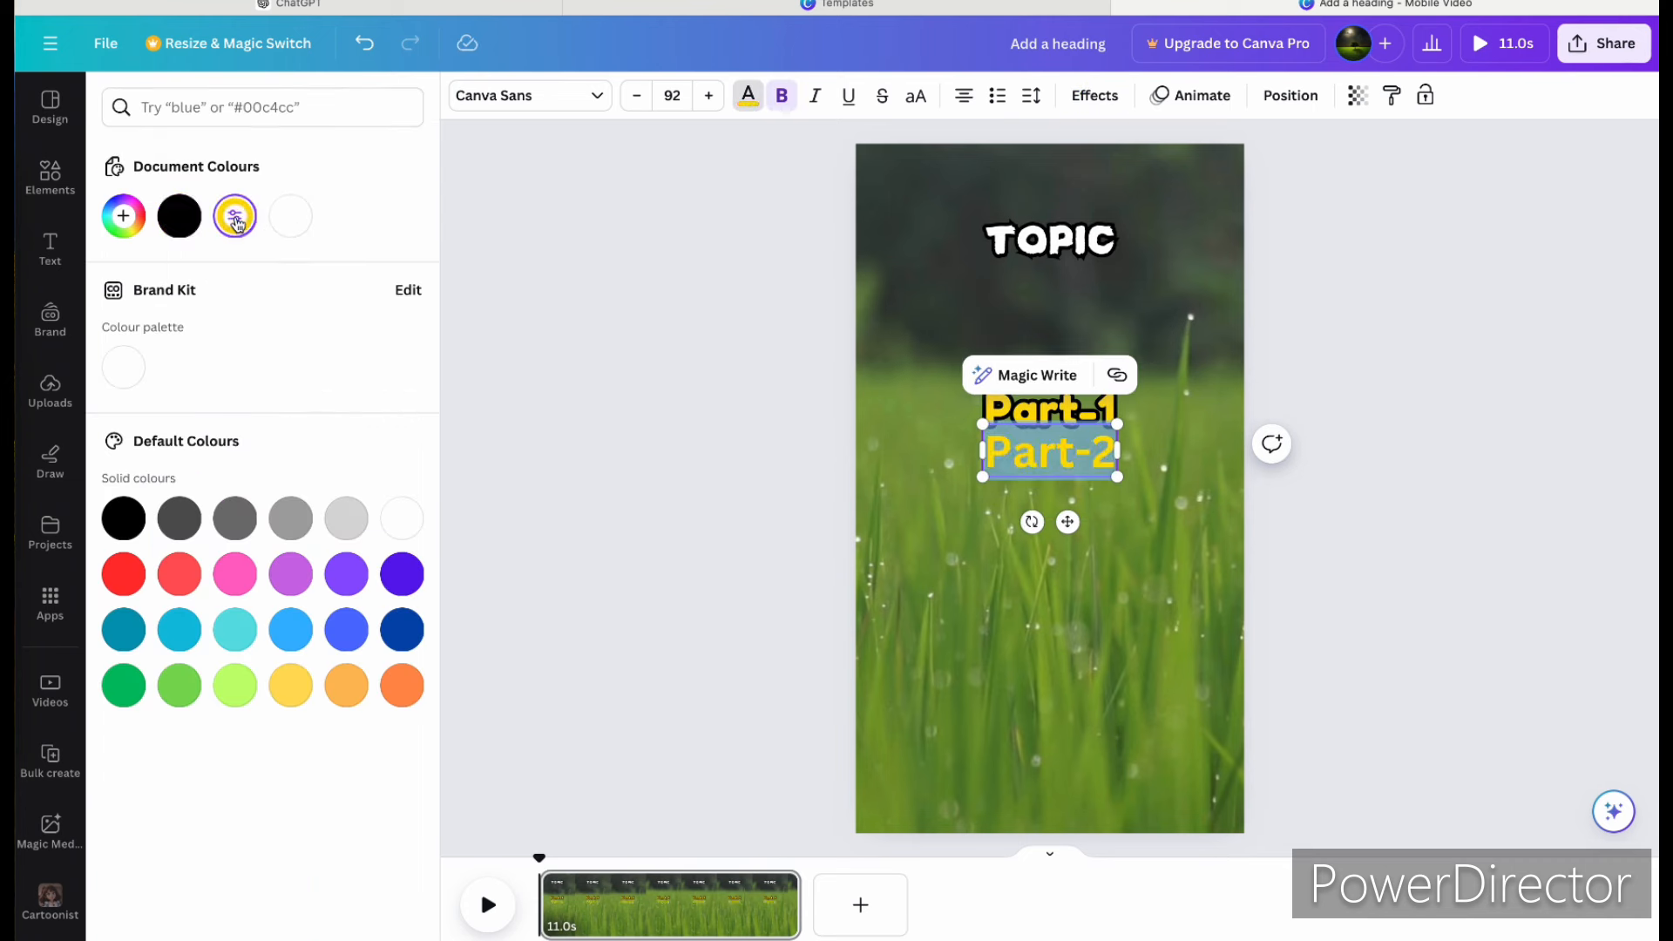
pyautogui.click(544, 100)
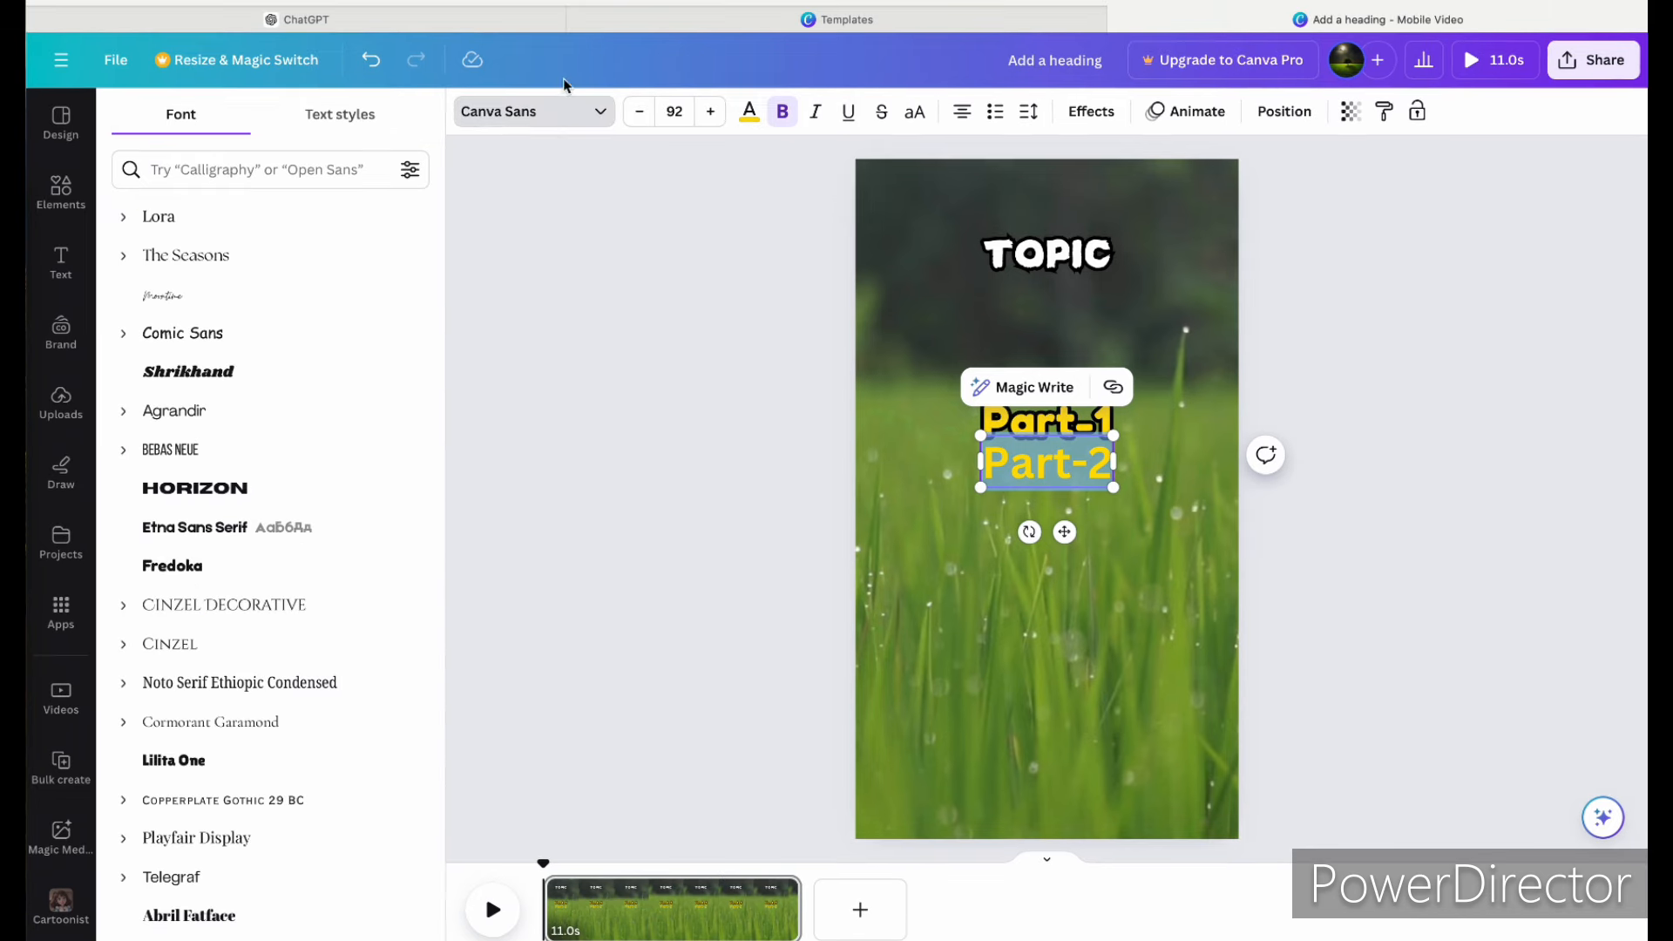
pyautogui.scroll(-1, 261, 535)
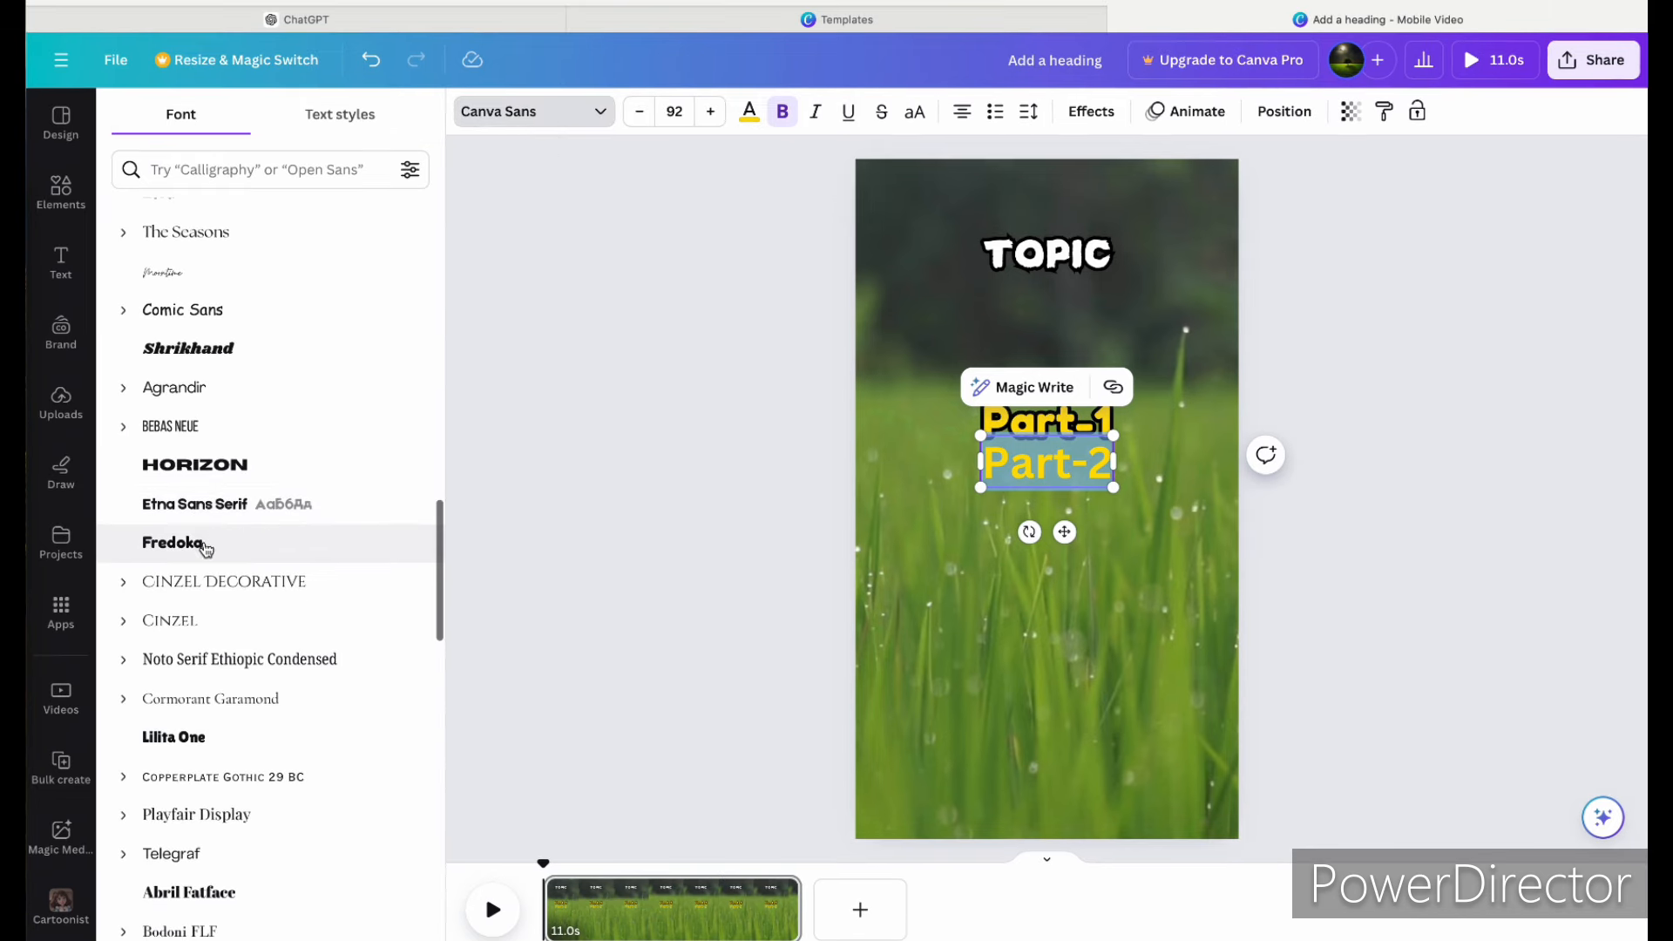
pyautogui.click(204, 545)
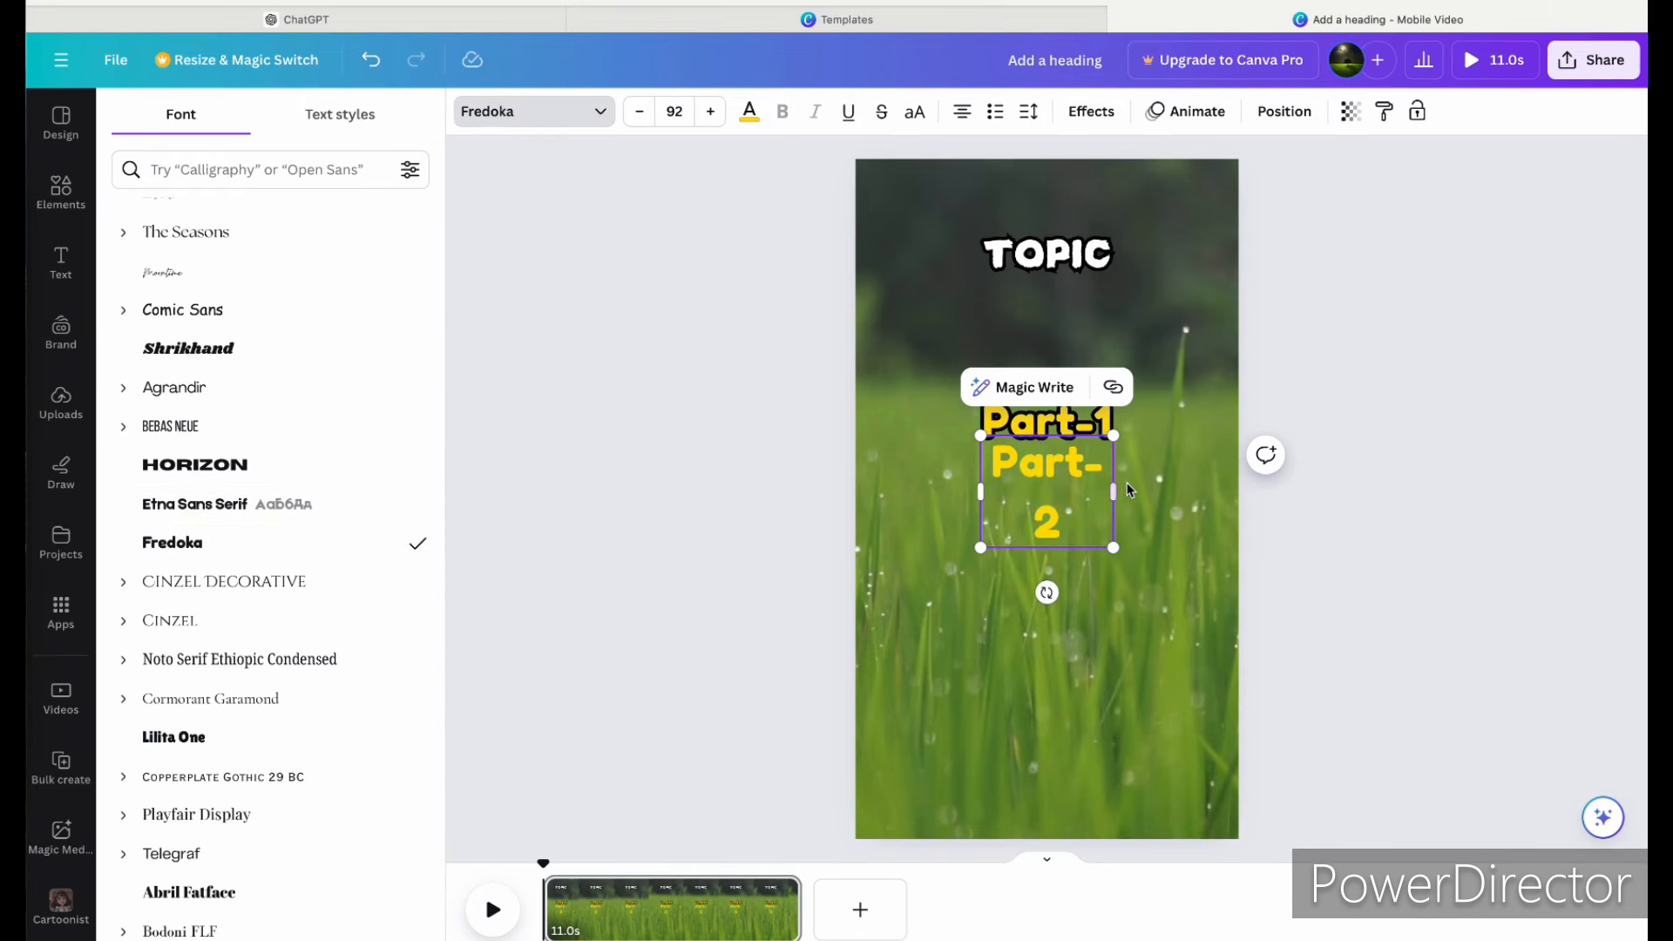
# Step: Apply a black Outline effect to the Part-2 text with a thickness of 135
pyautogui.click(1069, 119)
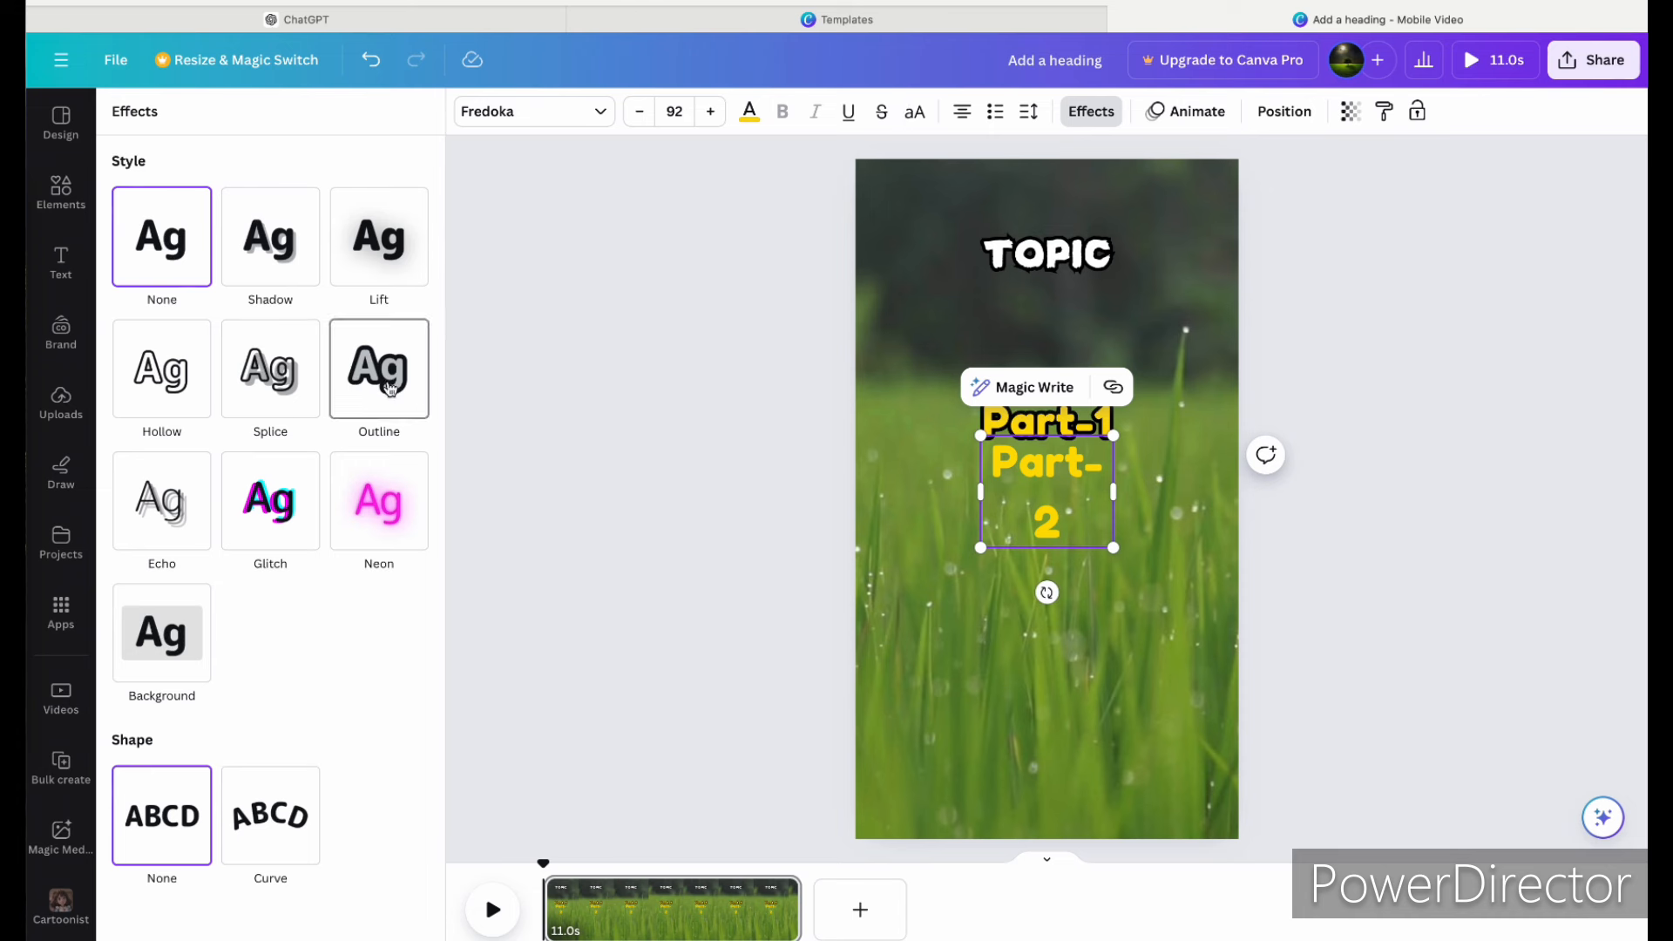
pyautogui.click(378, 370)
pyautogui.click(414, 541)
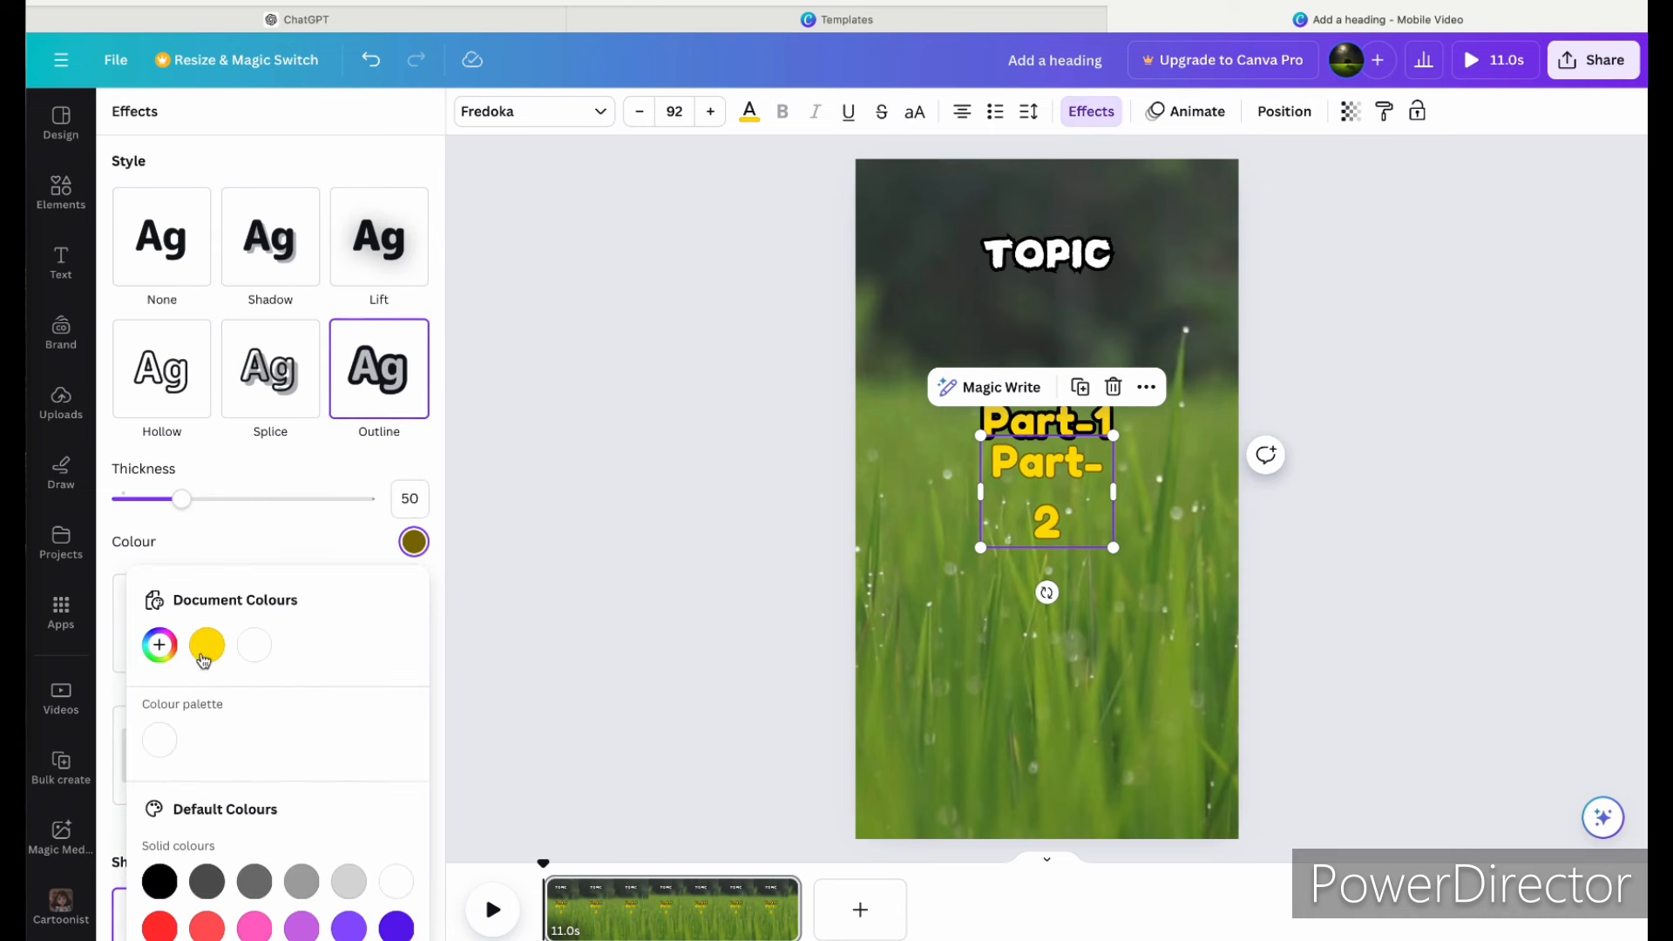
pyautogui.click(160, 880)
pyautogui.moveTo(181, 499); pyautogui.dragTo(286, 499)
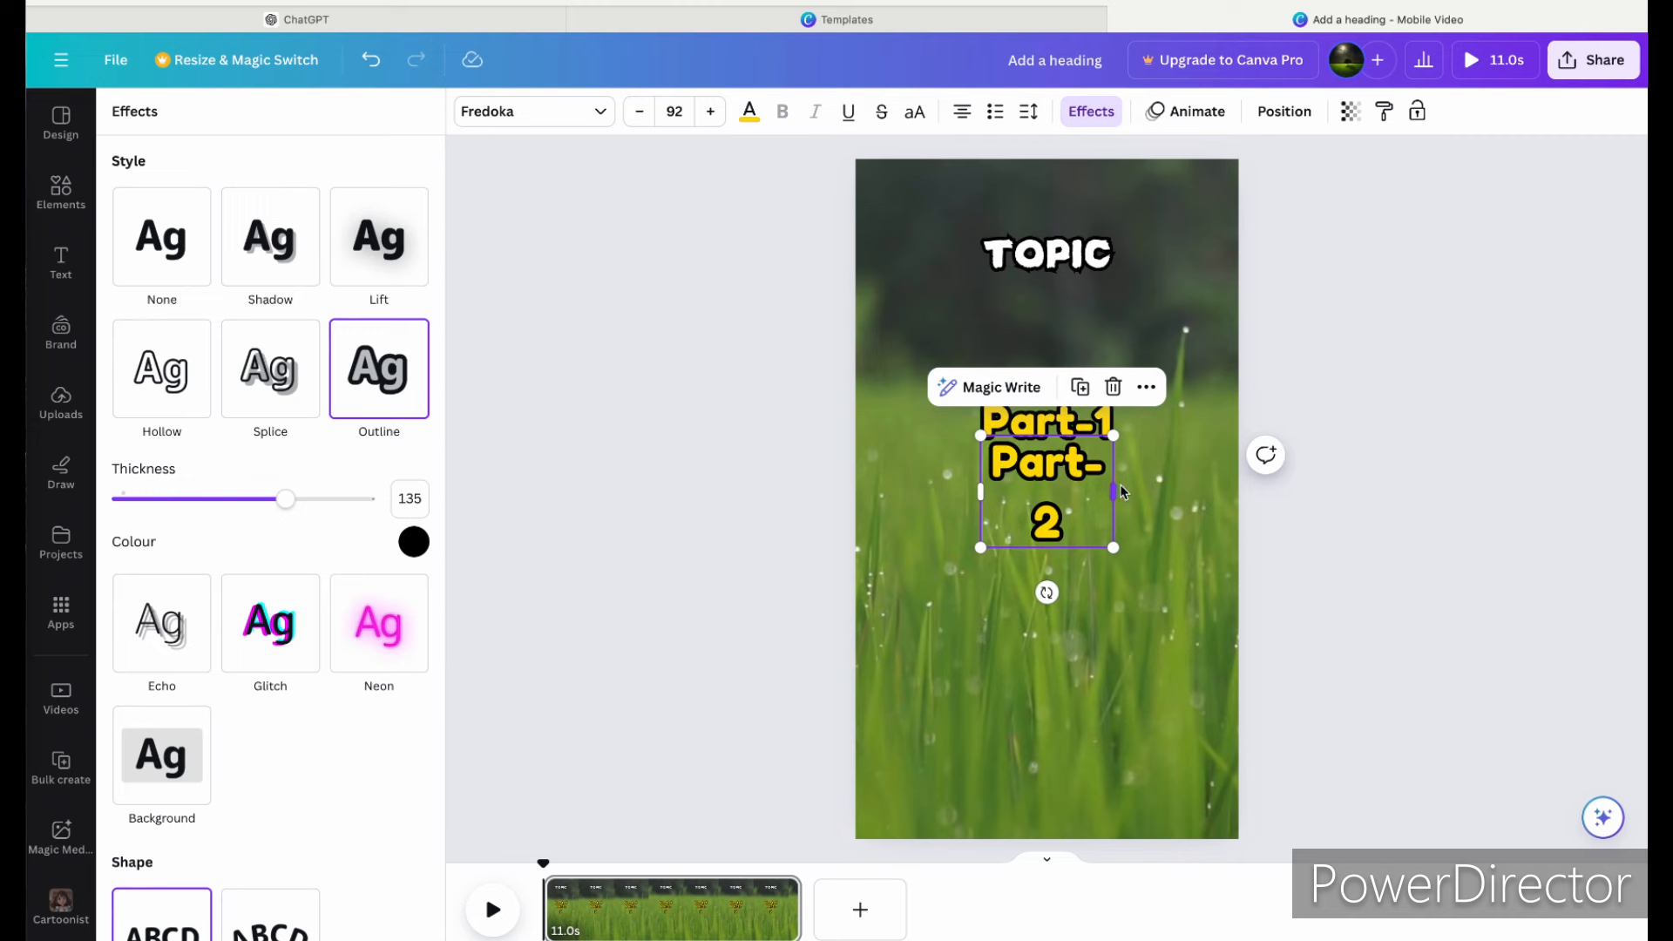
# Step: Widen the Part-2 text box so its text fits on one line, and centre it beneath Part-1
pyautogui.moveTo(1118, 498); pyautogui.dragTo(1159, 495)
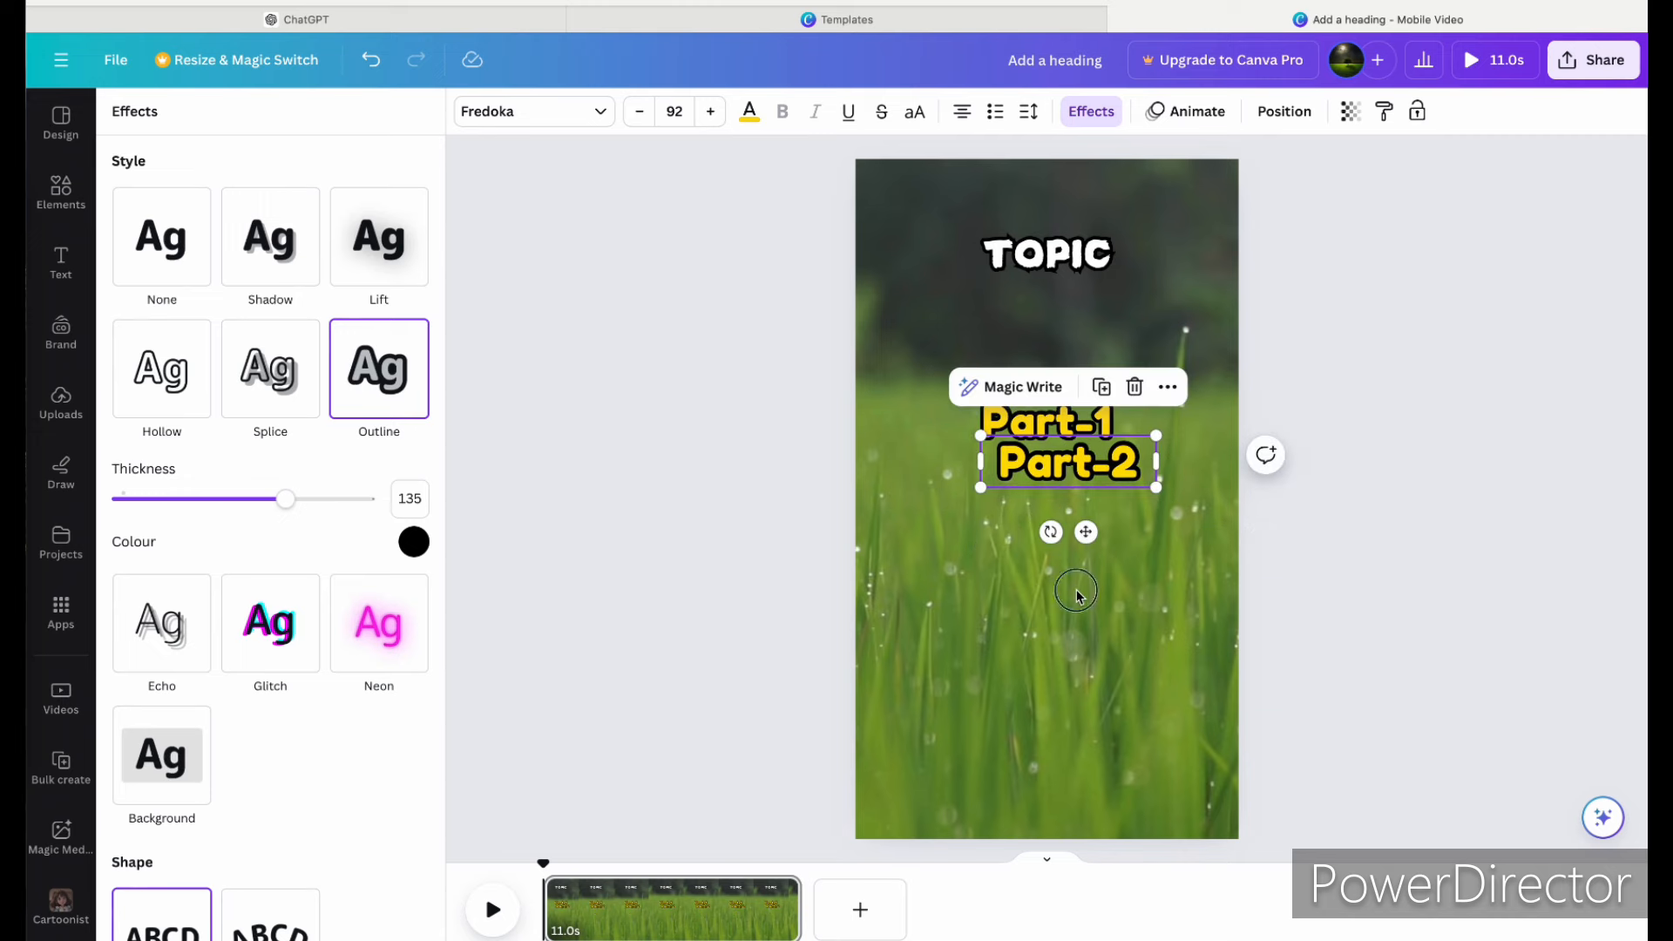
pyautogui.click(1059, 575)
pyautogui.click(1095, 464)
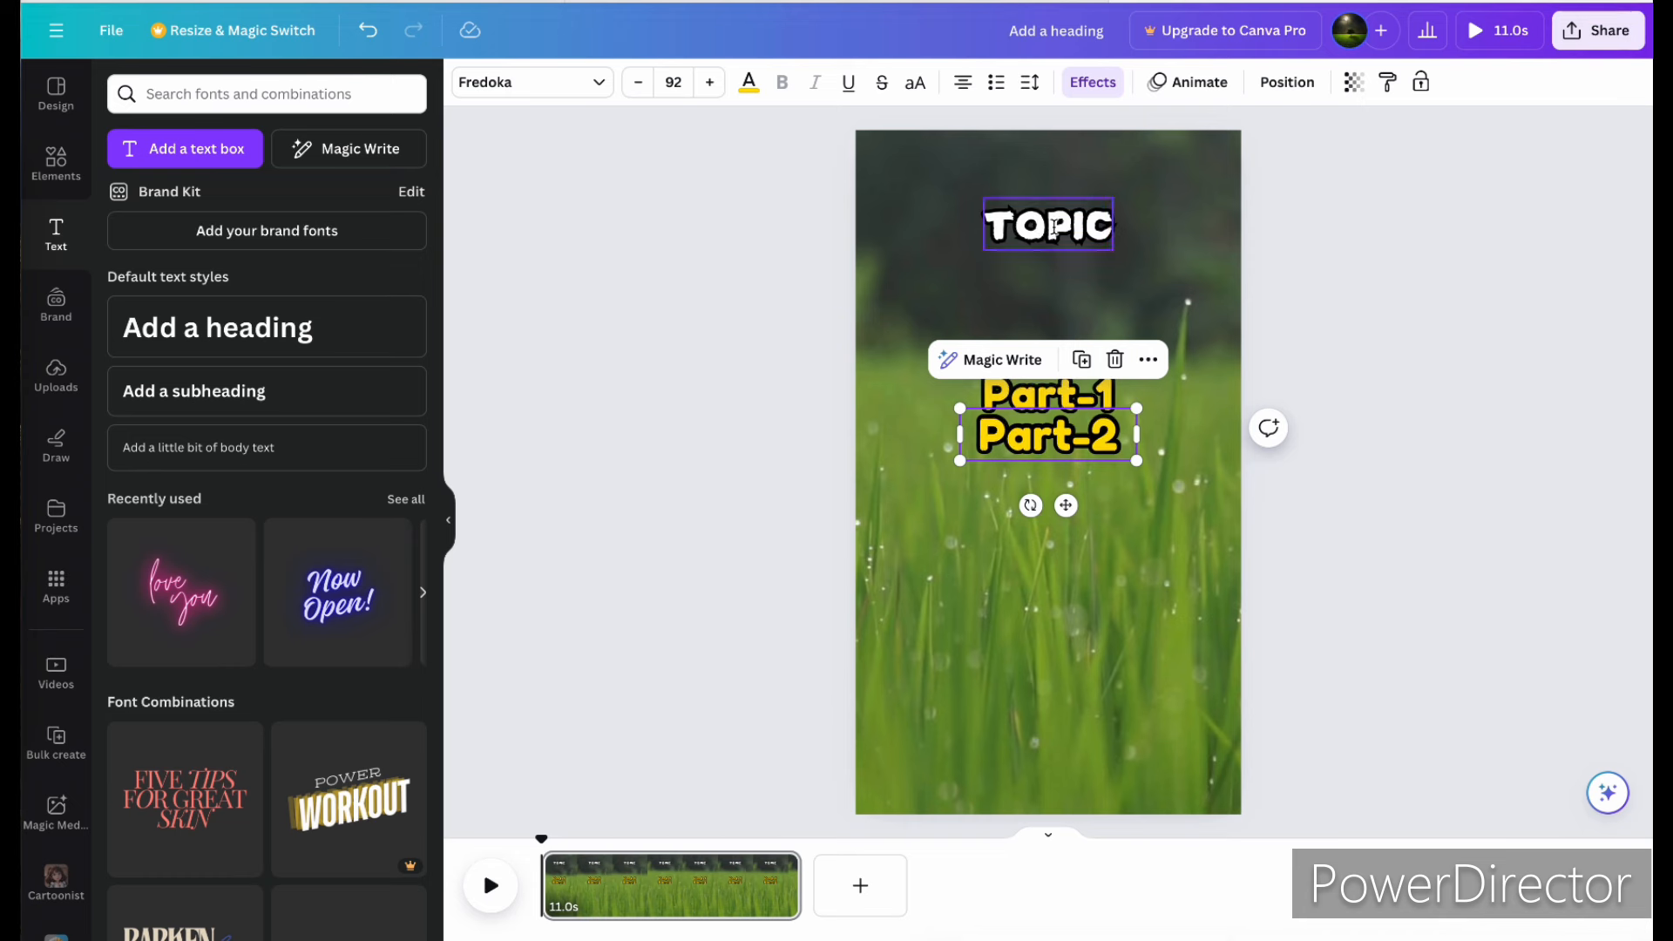
# Step: Widen the TOPIC text box on both sides so it spans most of the page width
pyautogui.click(1115, 228)
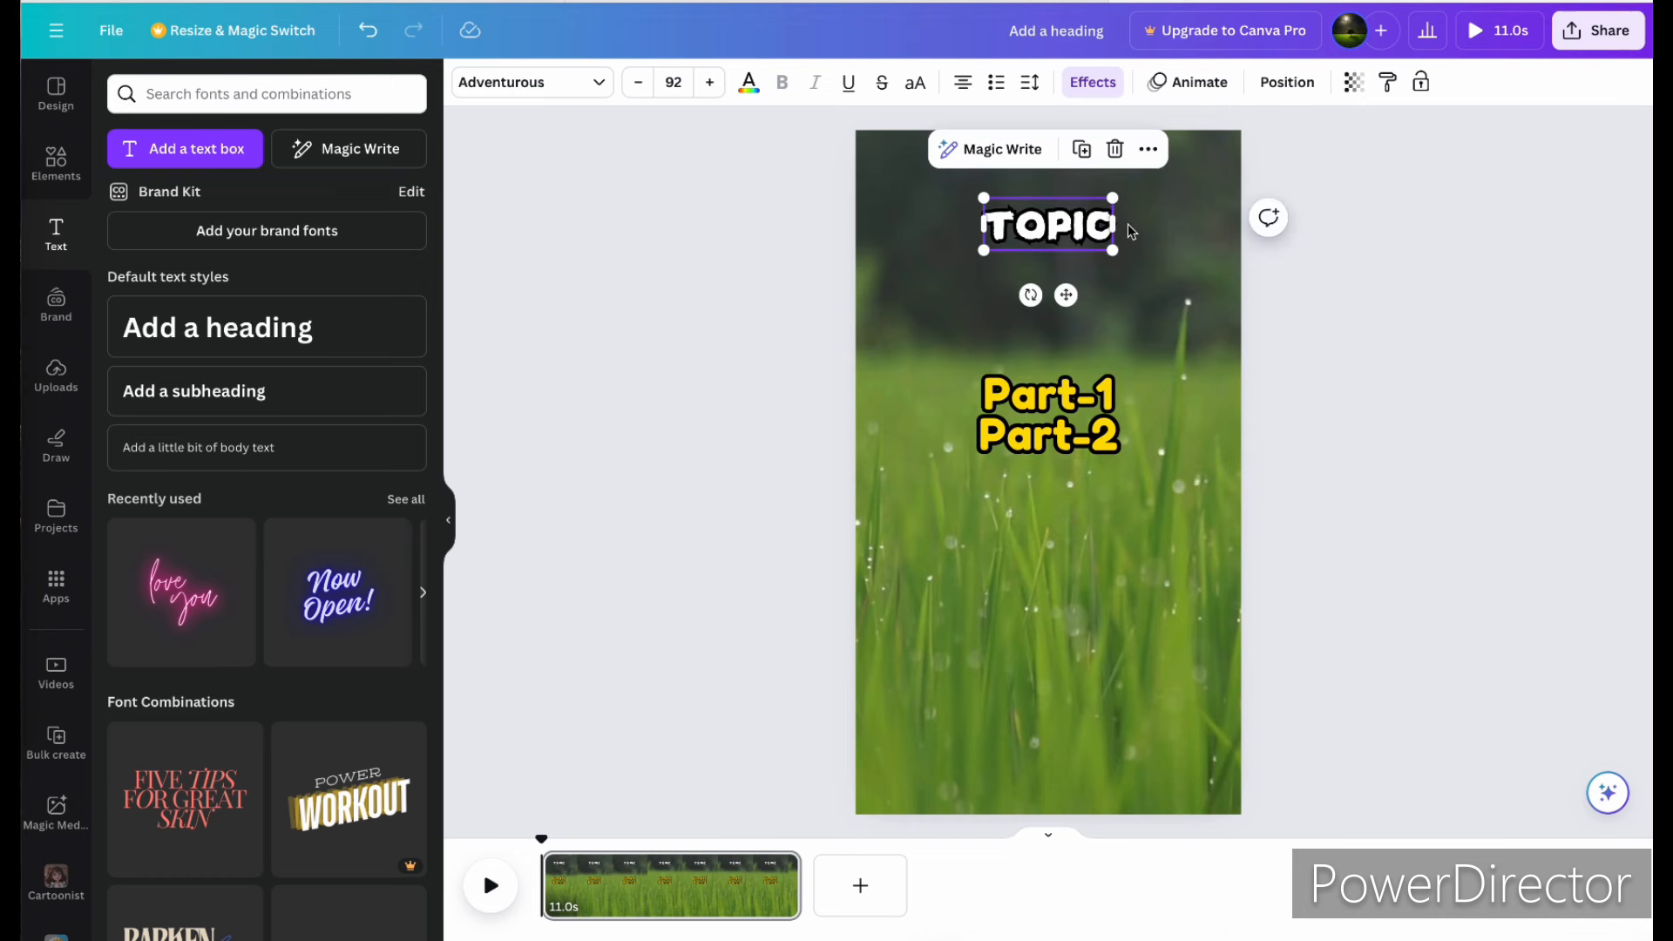
pyautogui.moveTo(1115, 228); pyautogui.dragTo(1200, 228)
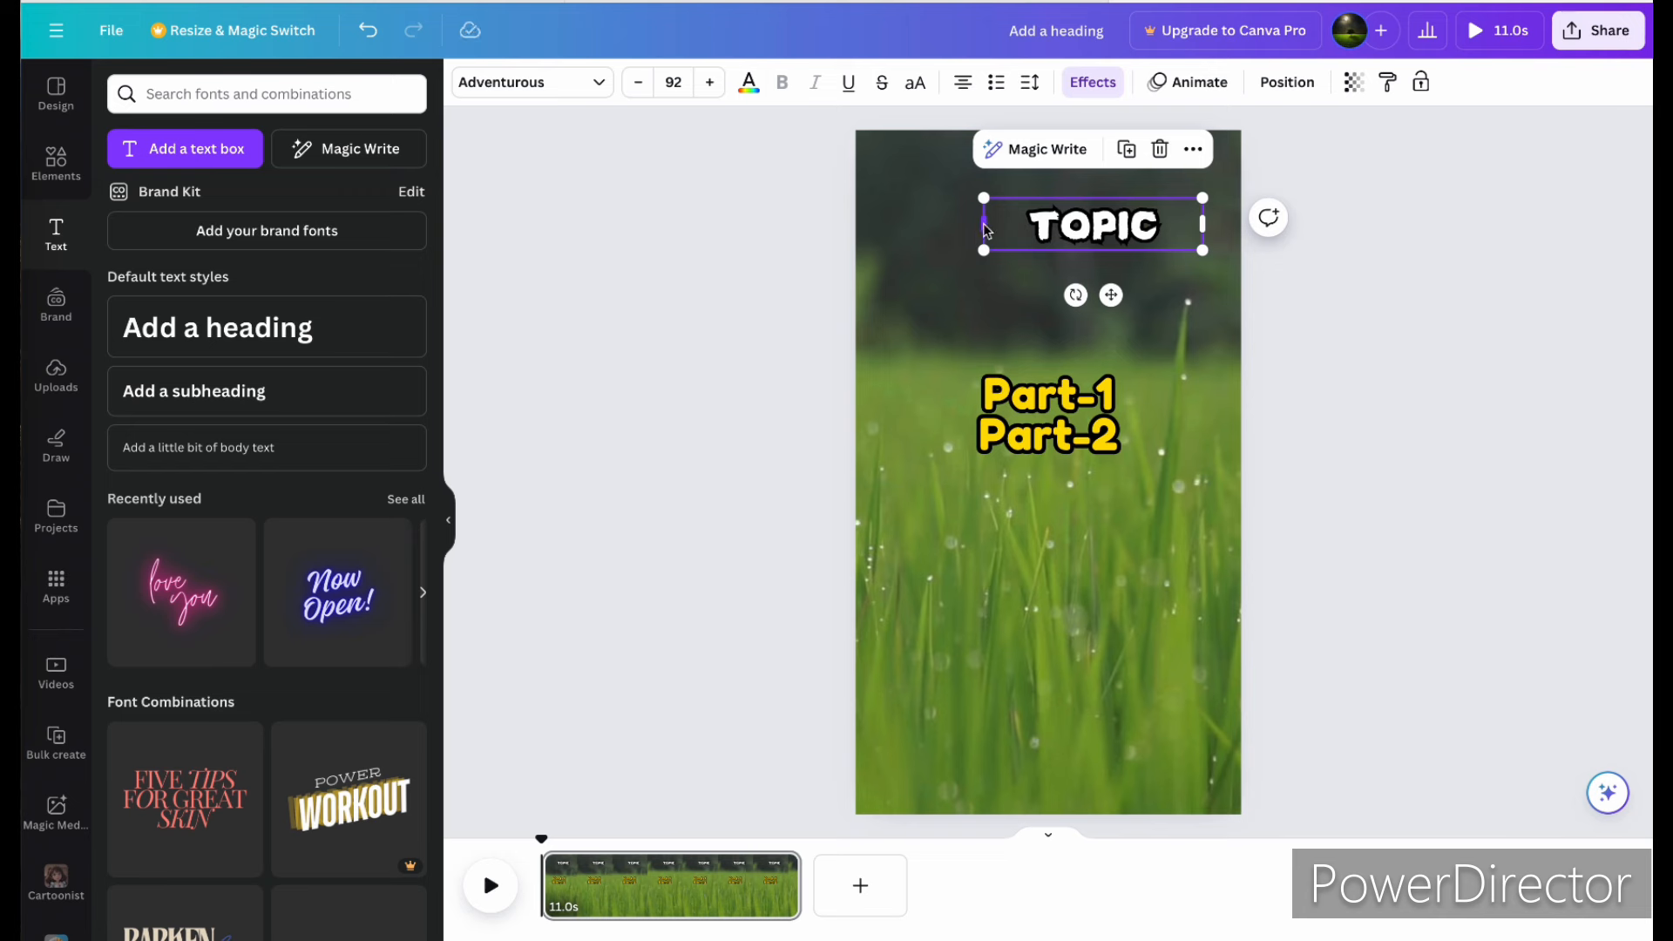
pyautogui.moveTo(985, 229); pyautogui.dragTo(898, 231)
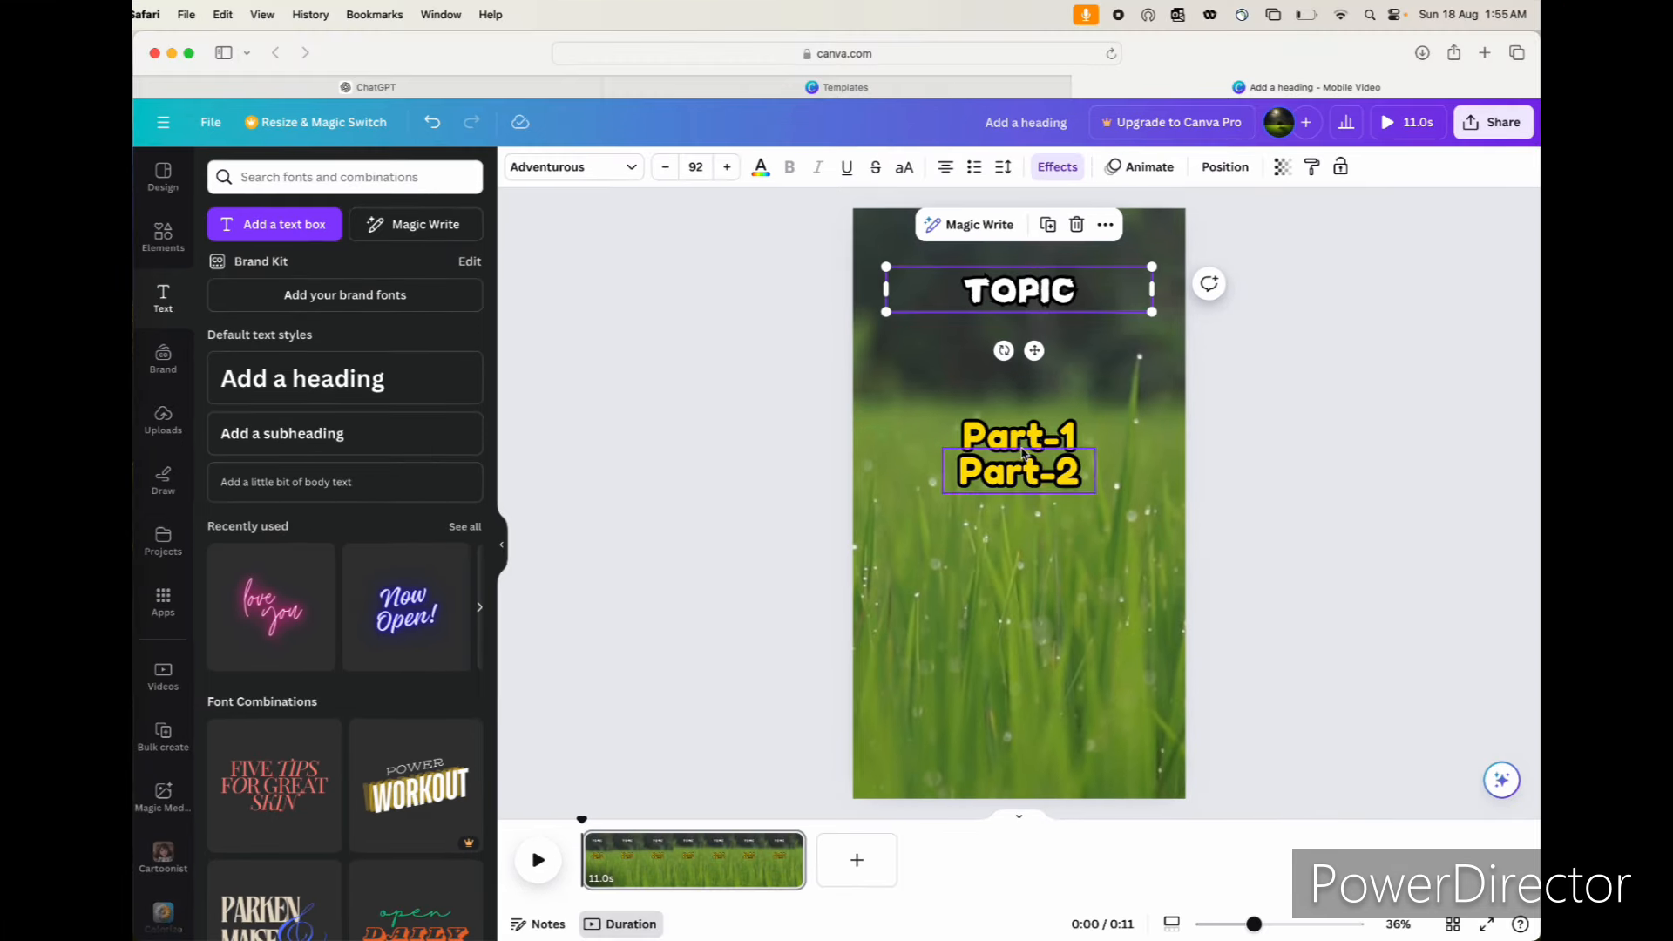
# Step: Widen the Part-1 text box on both sides to nearly the full page width
pyautogui.click(1019, 435)
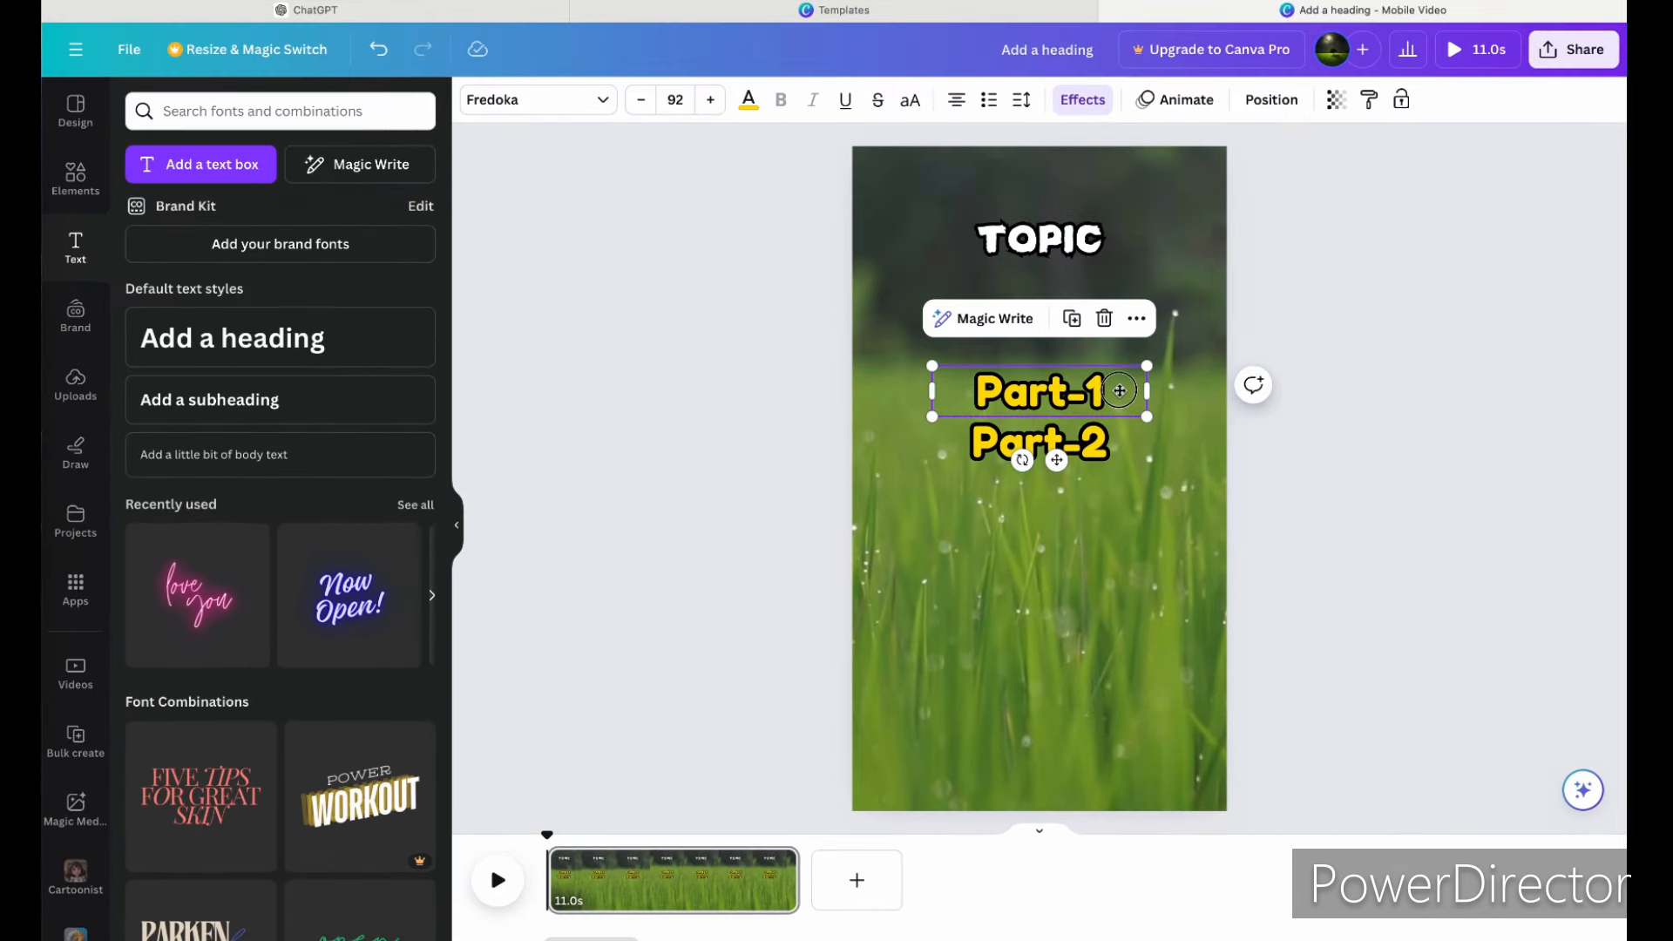
pyautogui.moveTo(1121, 393); pyautogui.dragTo(1191, 392)
pyautogui.moveTo(923, 395); pyautogui.dragTo(890, 391)
# Step: Widen the Part-2 text box on both sides to match the width of the Part-1 box
pyautogui.click(1113, 446)
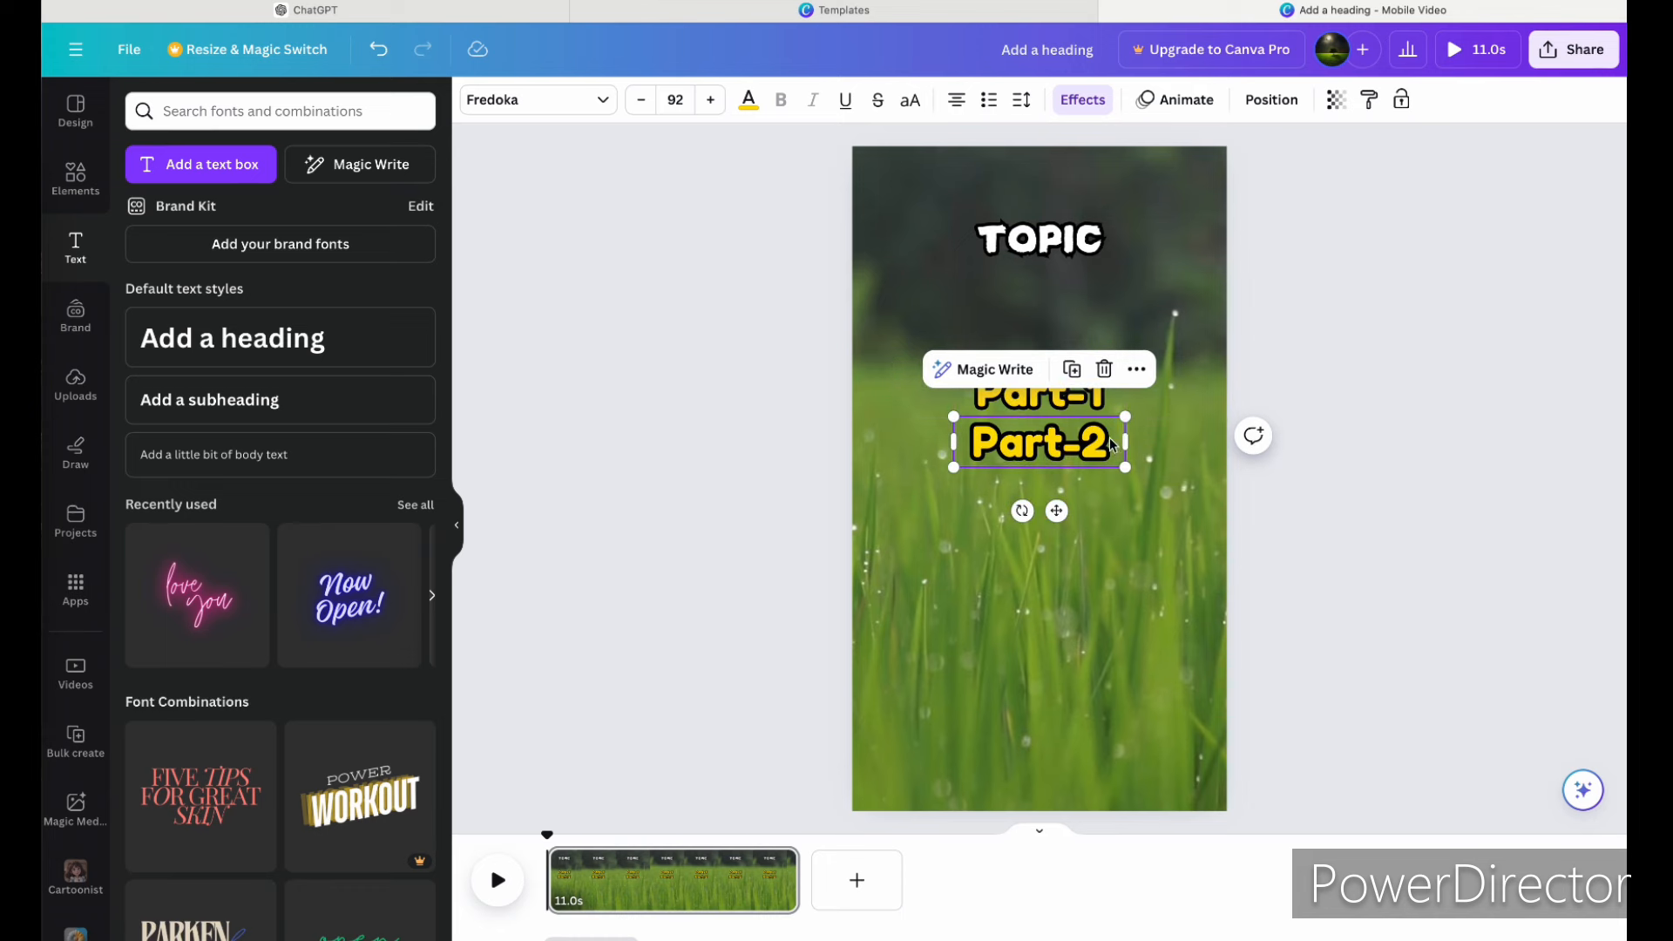
pyautogui.moveTo(1128, 448); pyautogui.dragTo(1190, 440)
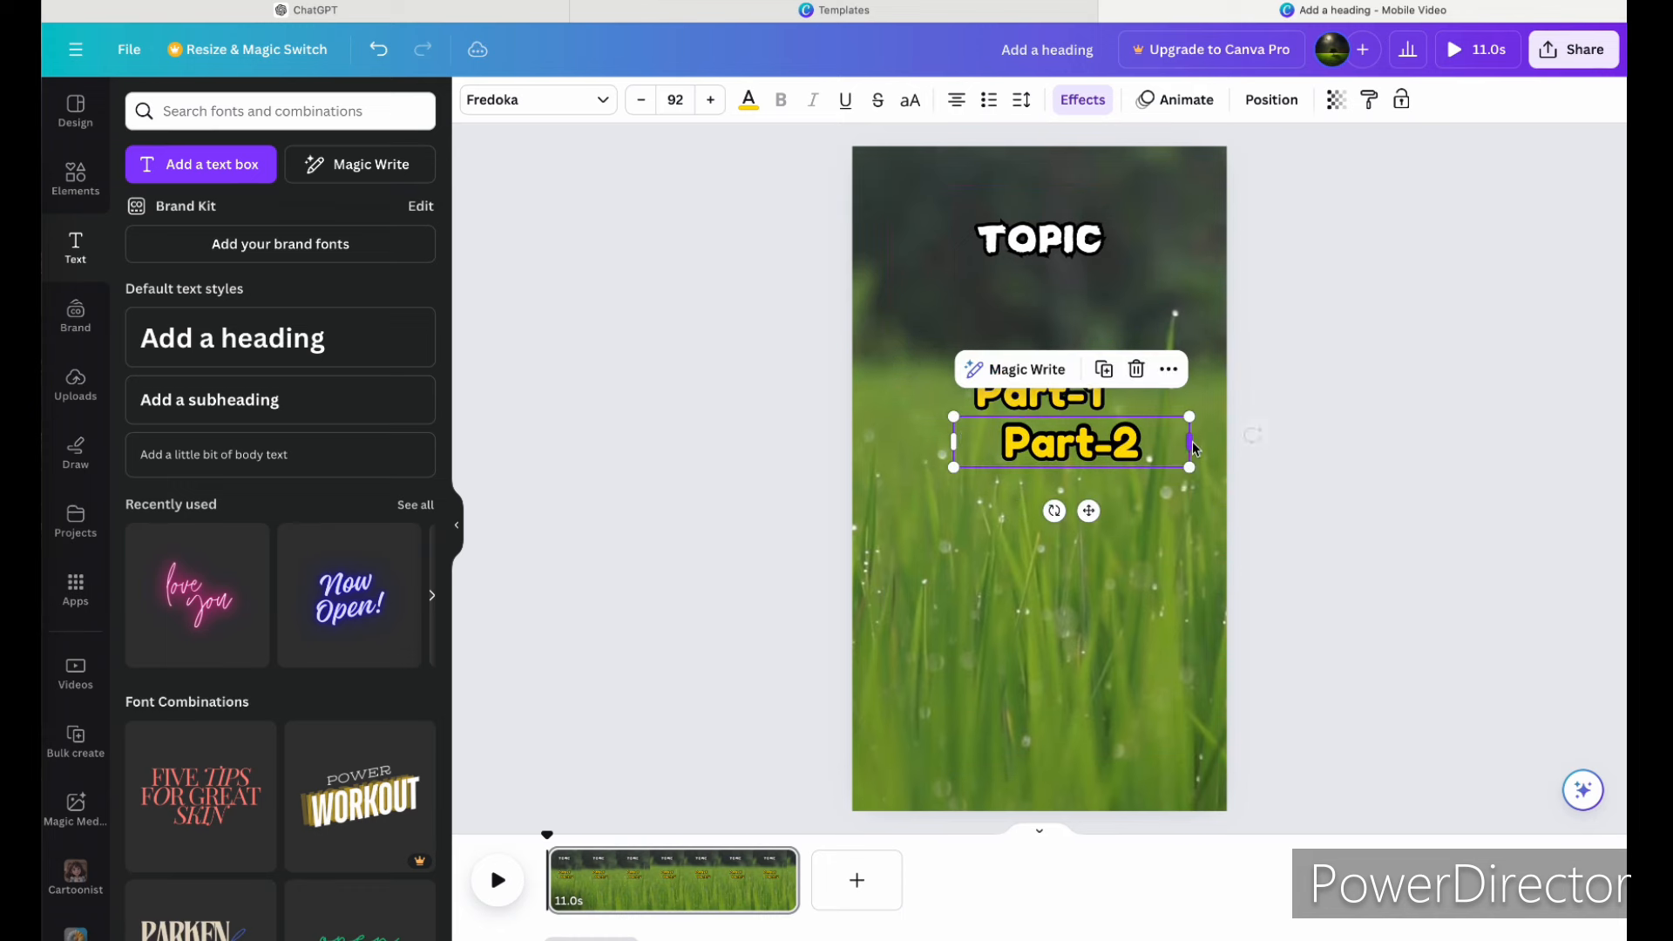
pyautogui.moveTo(951, 441); pyautogui.dragTo(886, 440)
# Step: Apply the Block writing animation to the TOPIC text, set to animate on enter
pyautogui.click(1040, 237)
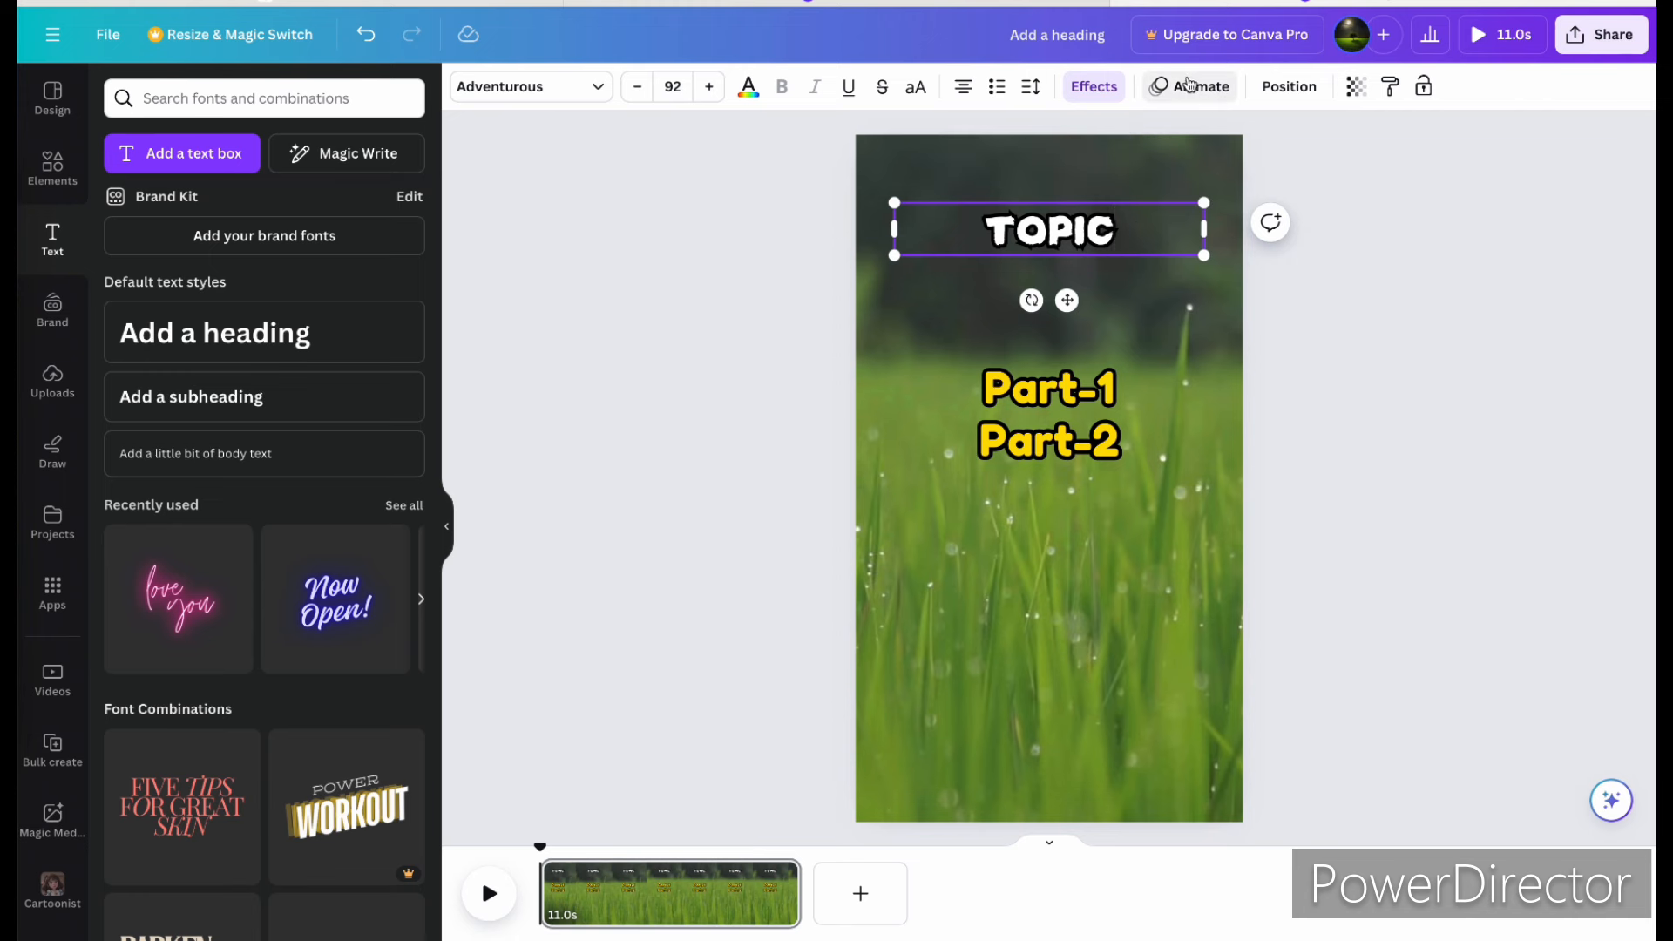
pyautogui.click(1193, 94)
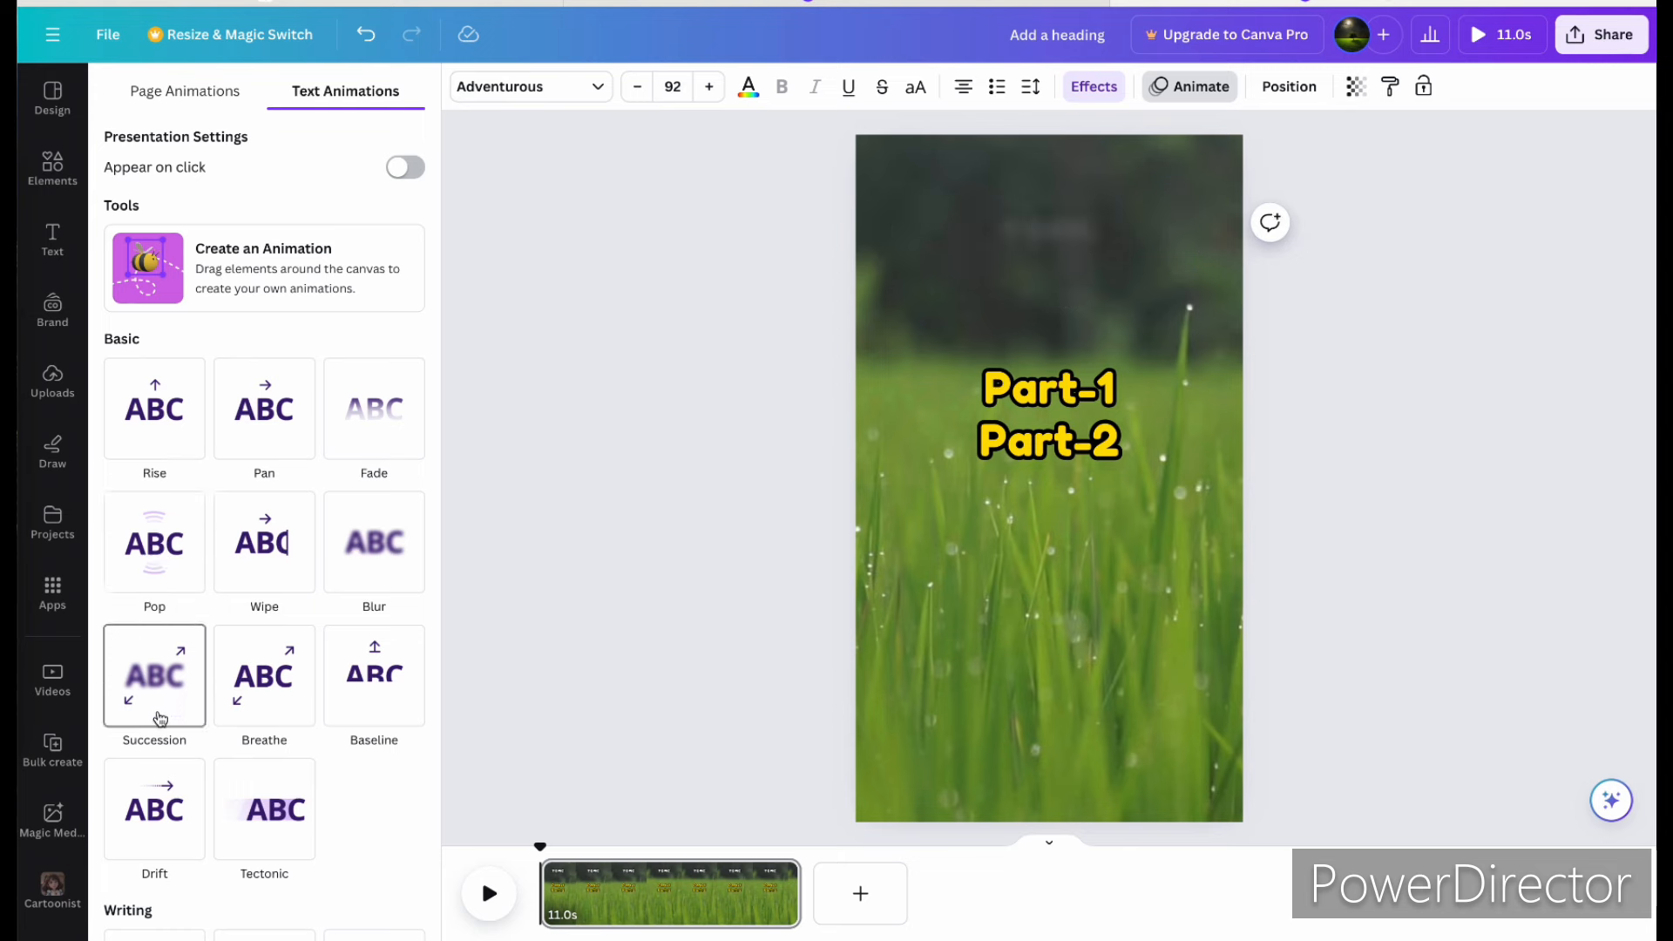
pyautogui.scroll(-1, 235, 714)
pyautogui.scroll(-4, 236, 714)
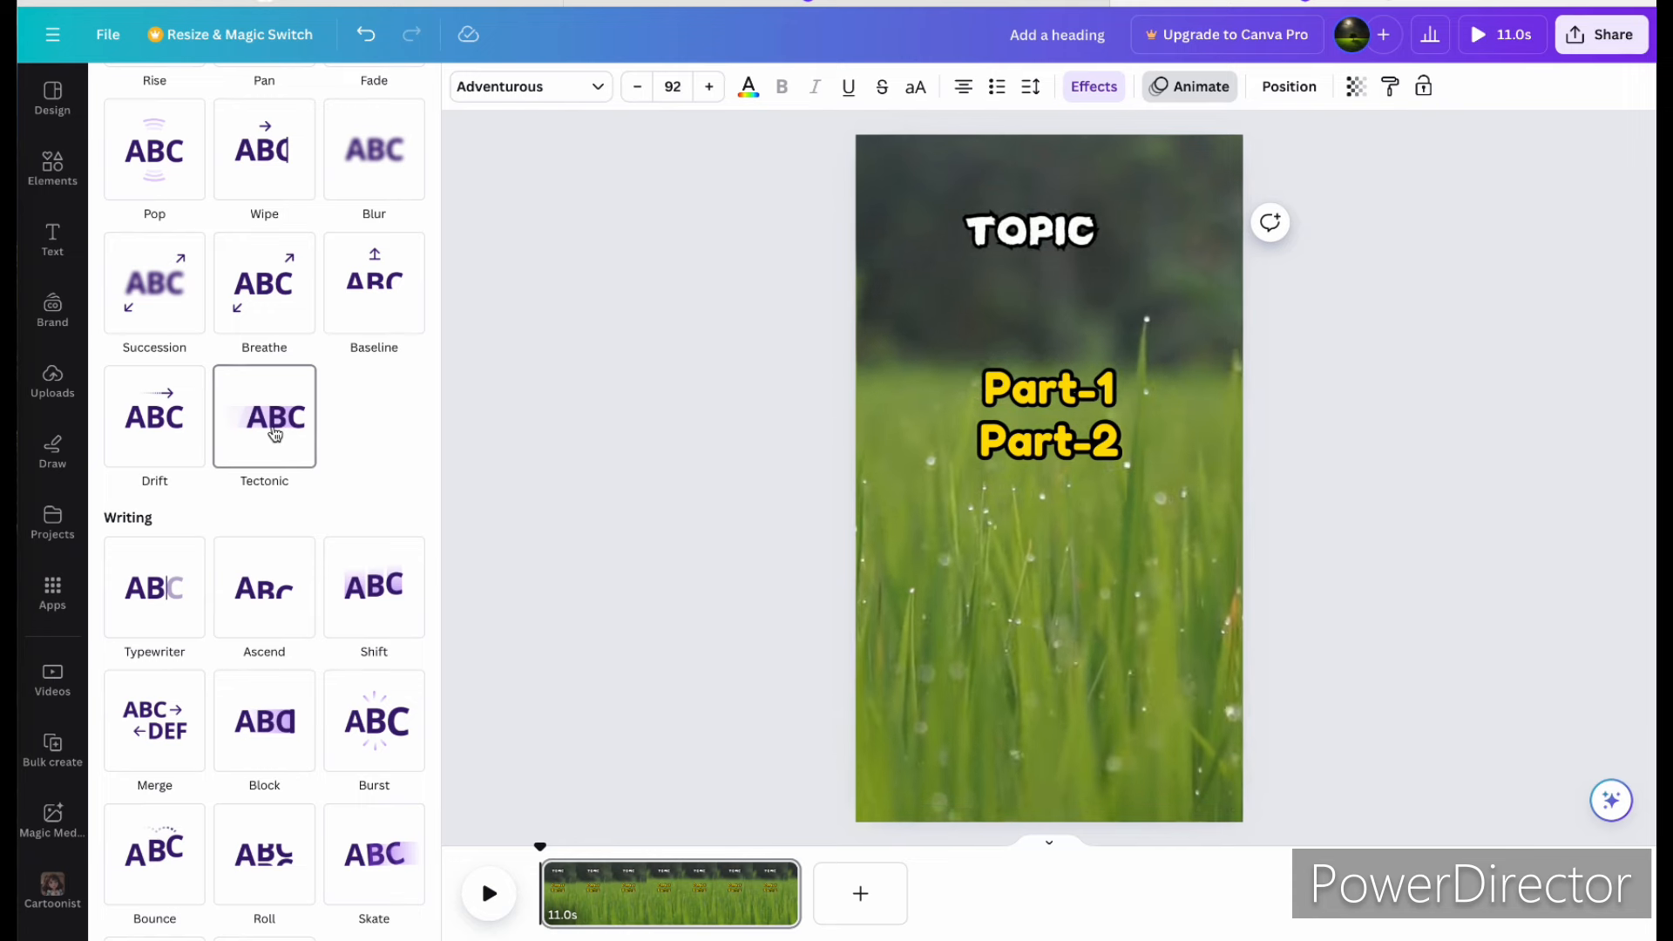
pyautogui.scroll(-2, 327, 712)
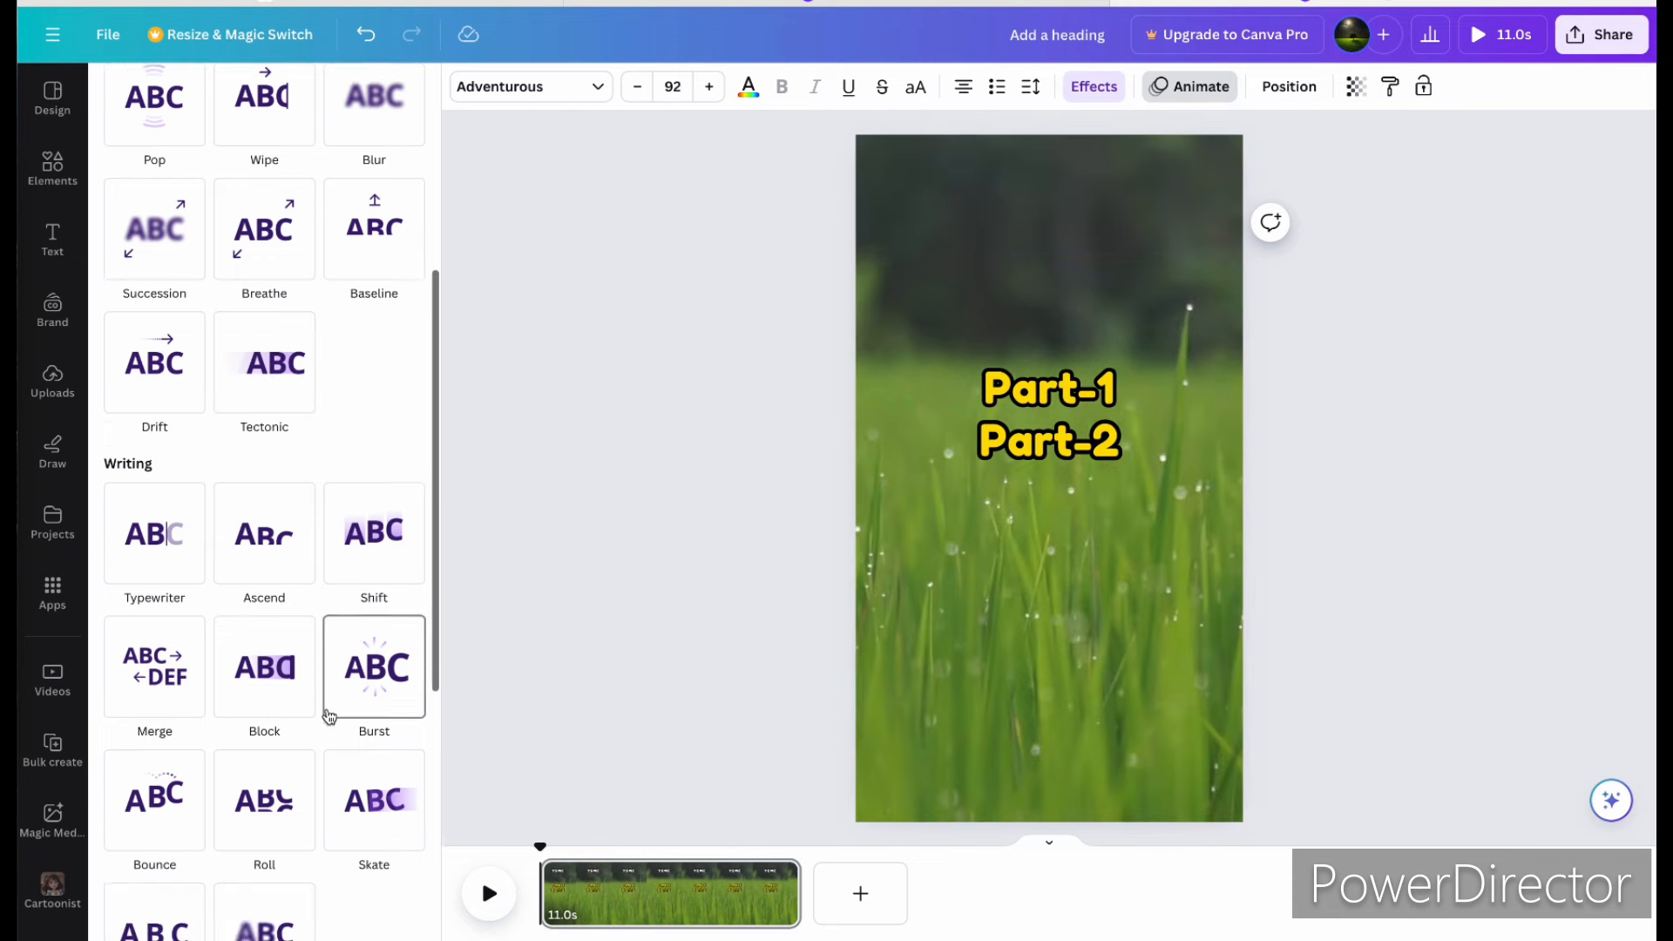
pyautogui.scroll(-2, 326, 714)
pyautogui.scroll(3, 327, 713)
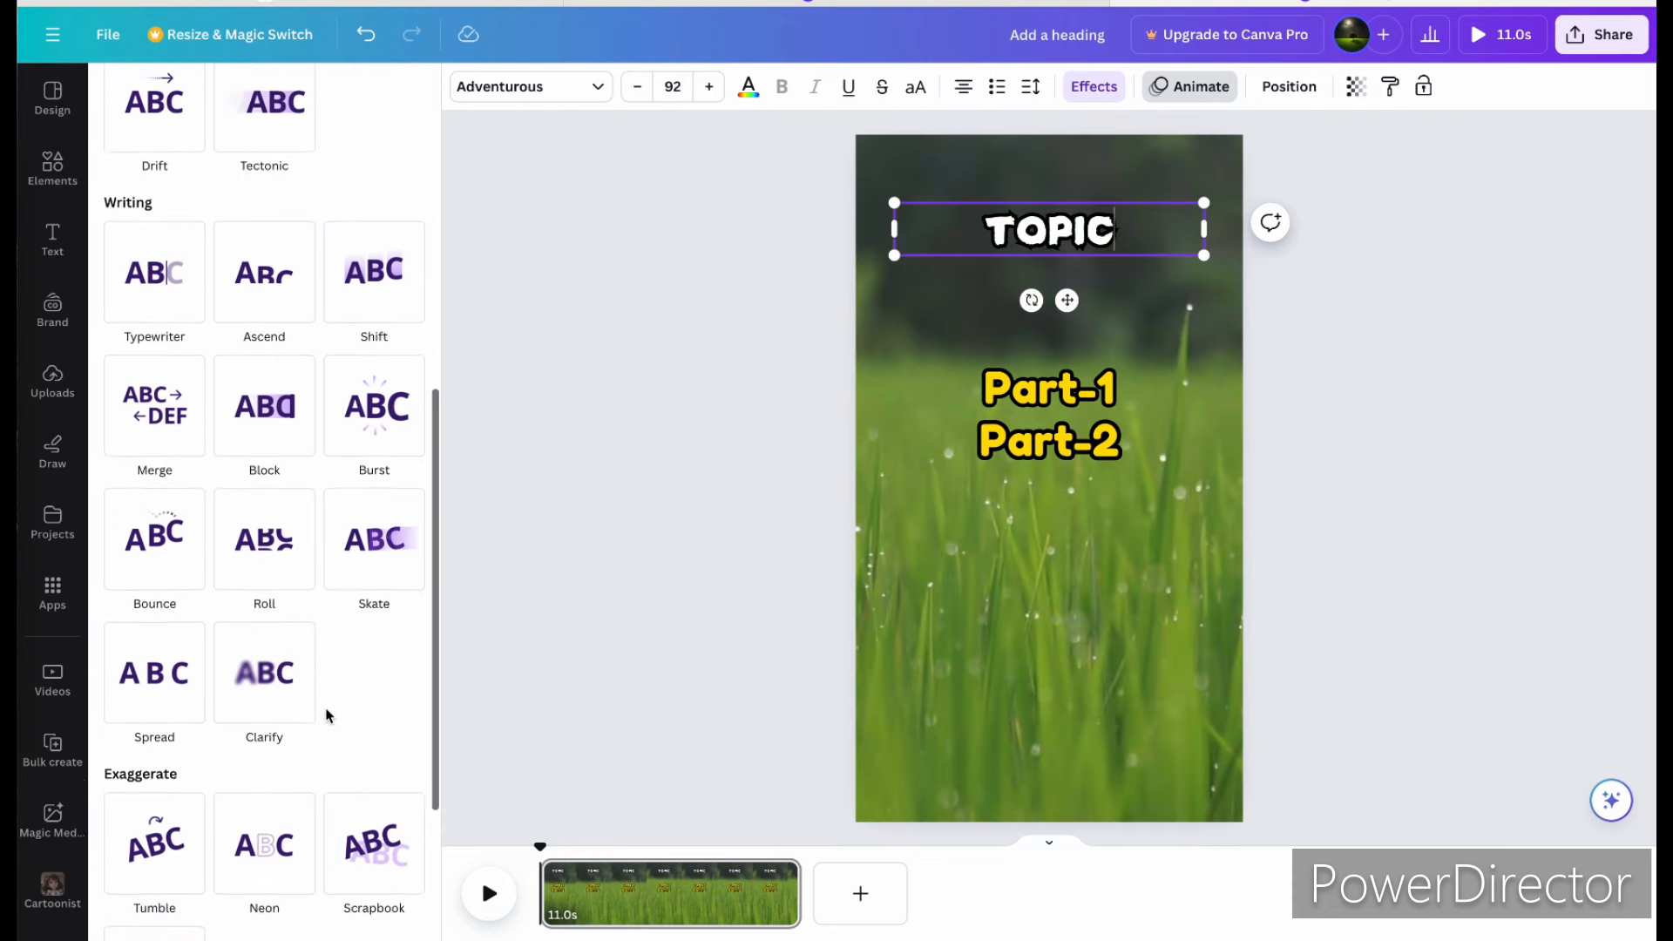
pyautogui.click(281, 557)
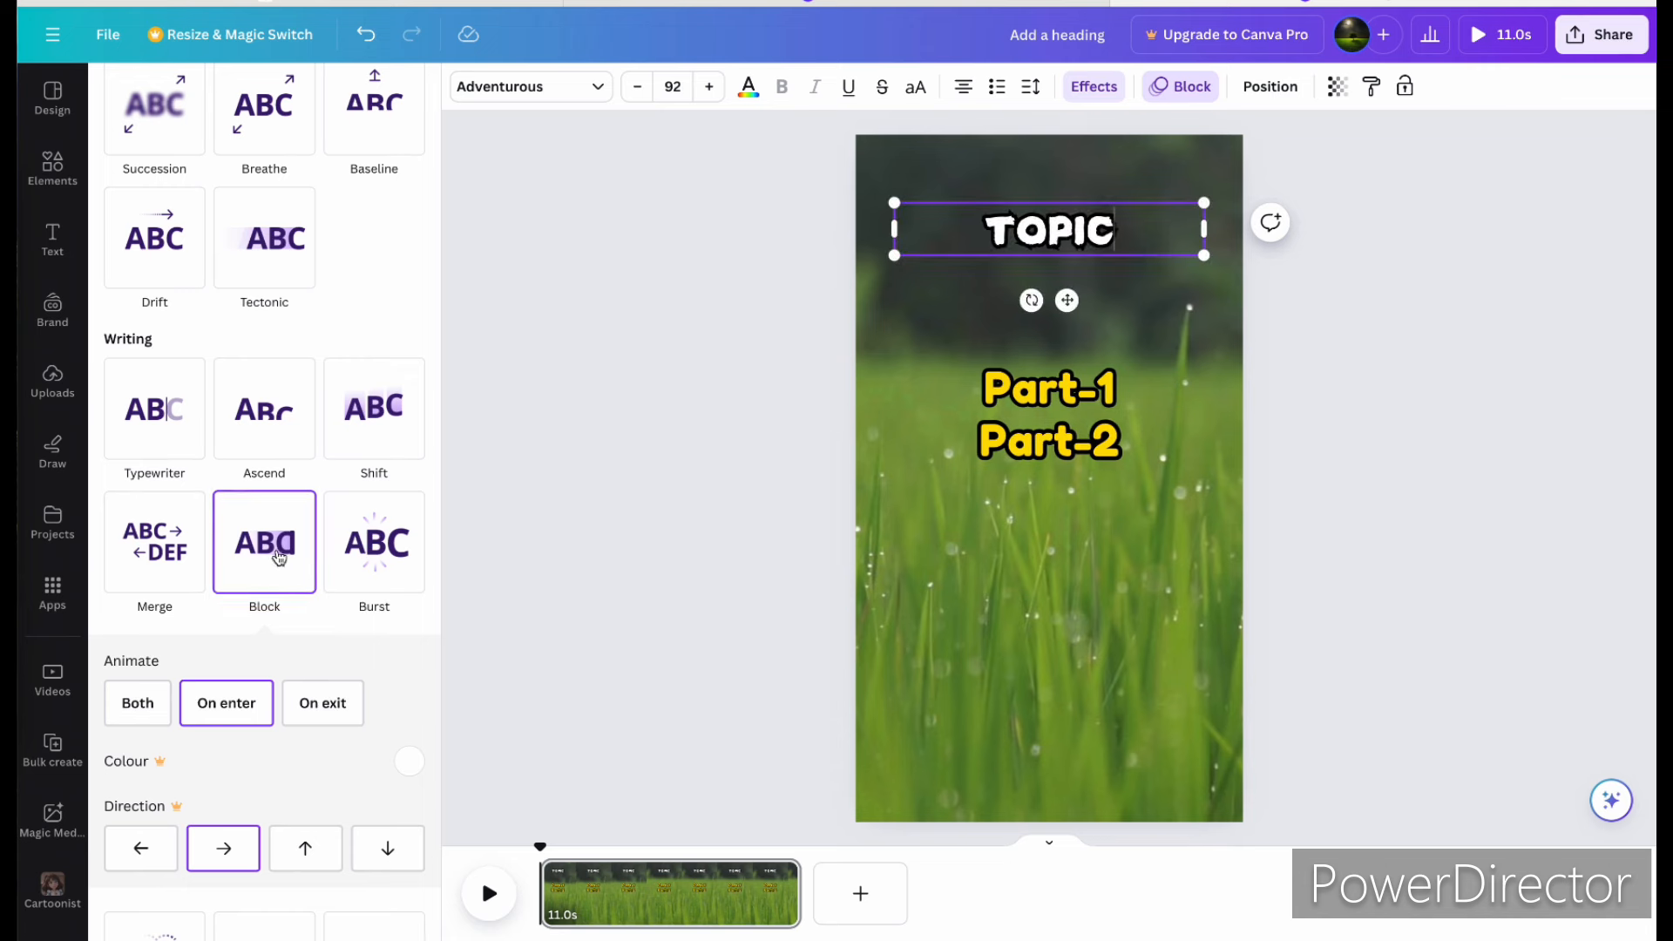
# Step: Apply the Typewriter writing animation to the Part-1 text, set to animate on enter
pyautogui.click(1053, 389)
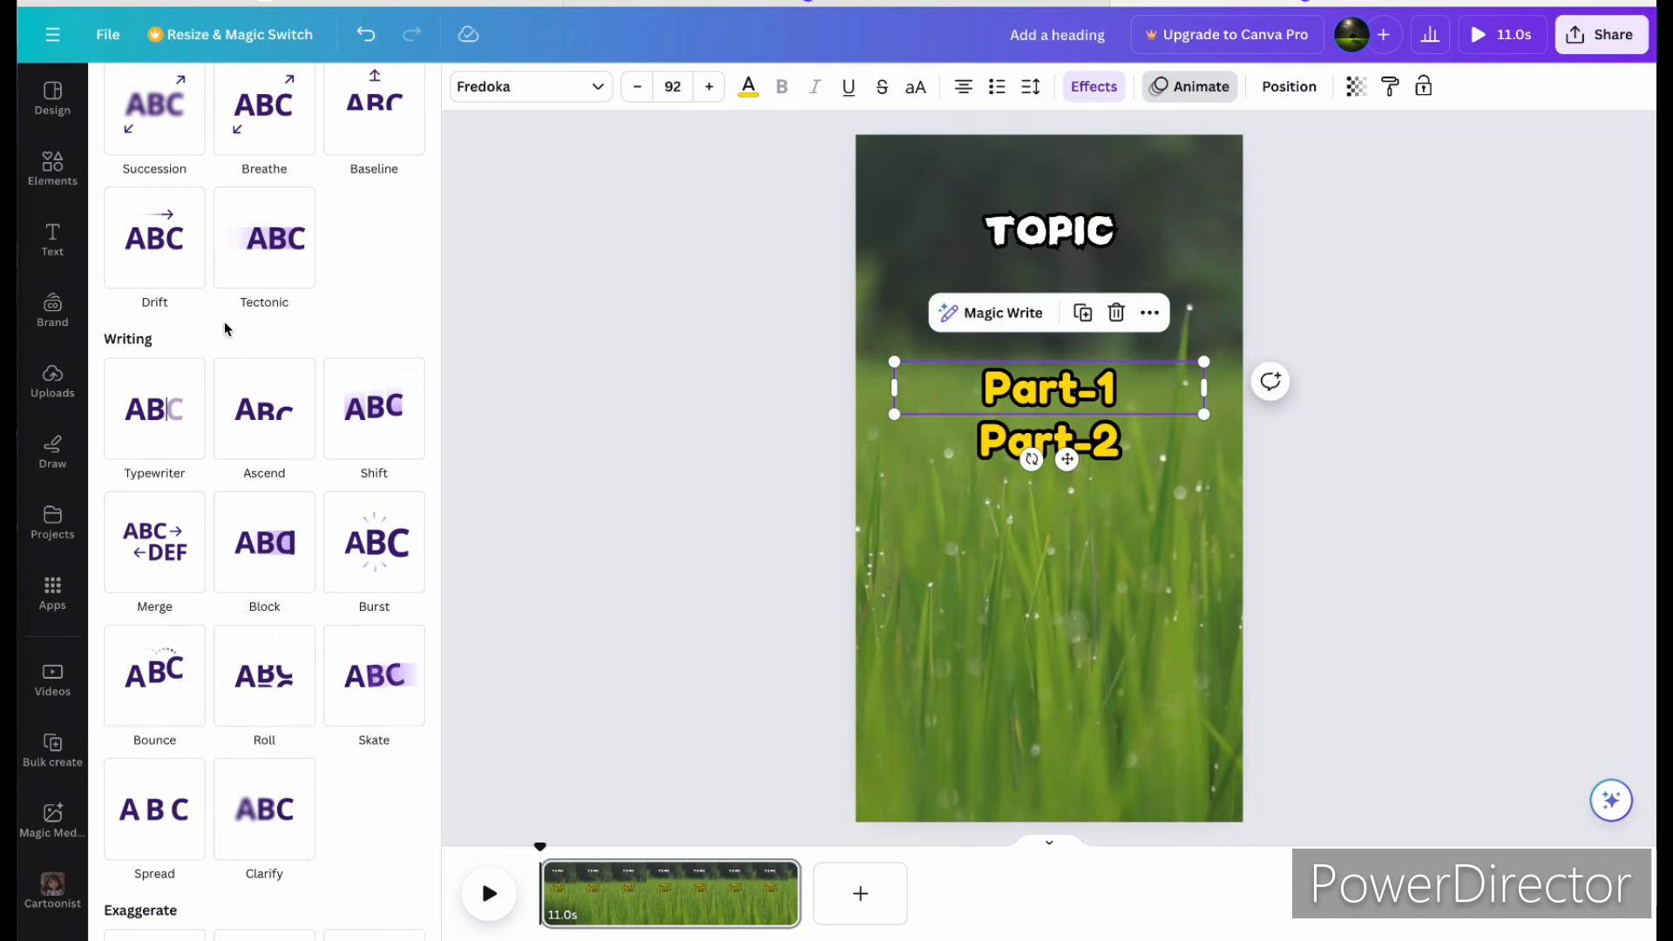
pyautogui.scroll(5, 224, 327)
pyautogui.click(161, 784)
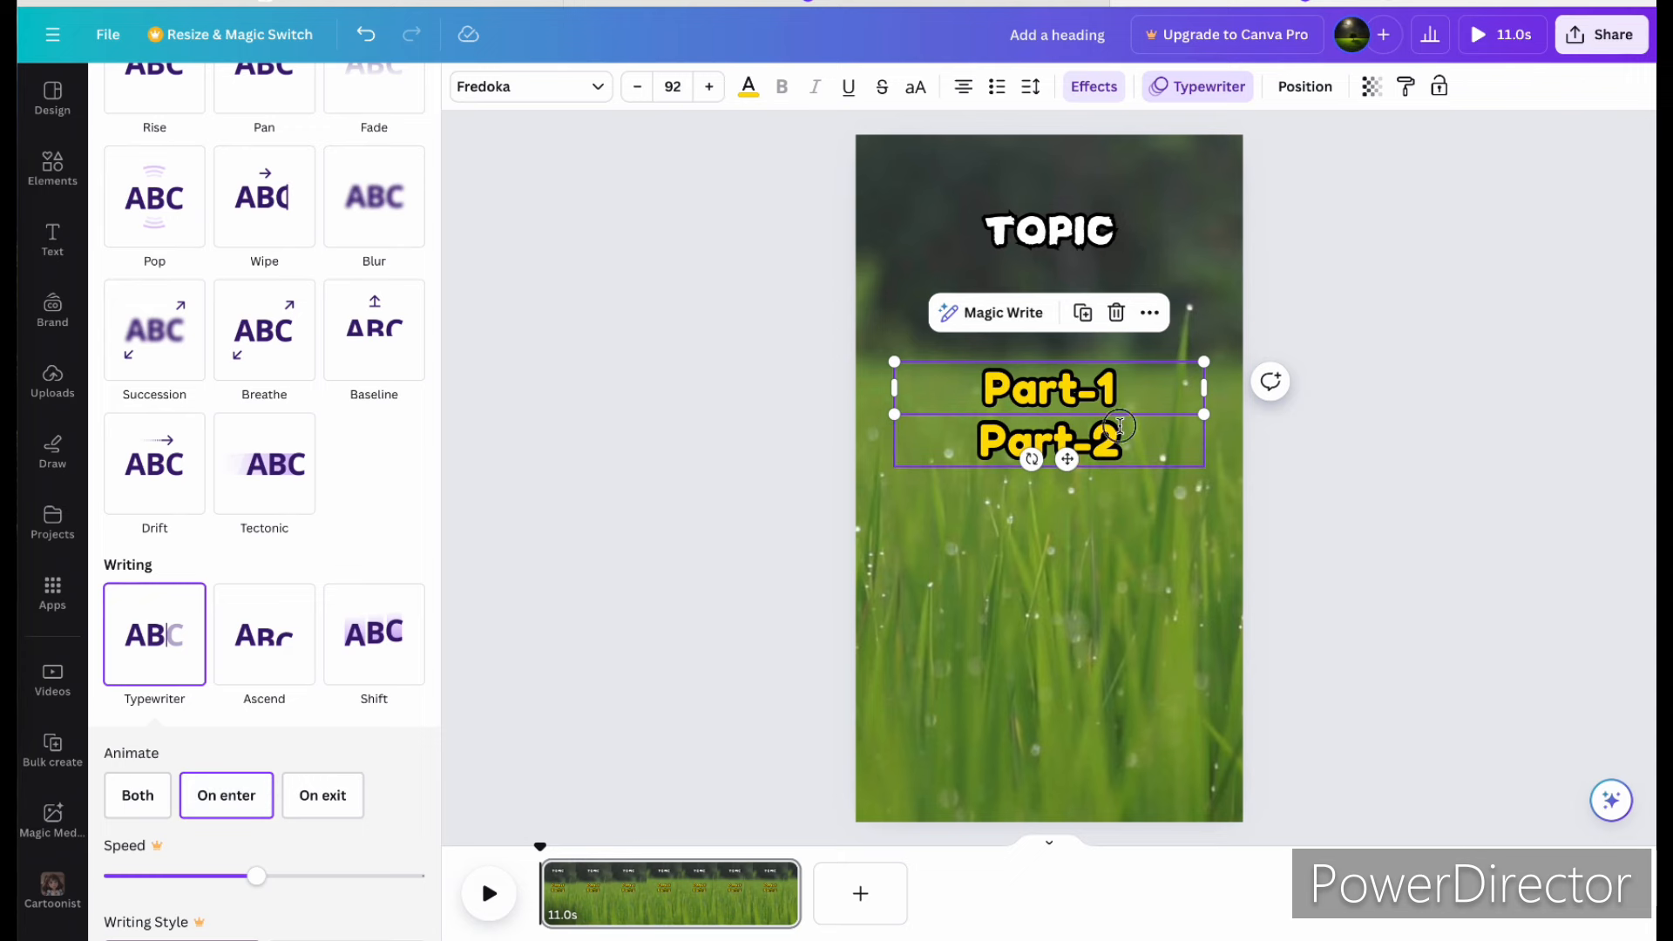
# Step: Give the Part-2 text the Typewriter writing animation, set to animate on enter
pyautogui.click(1120, 426)
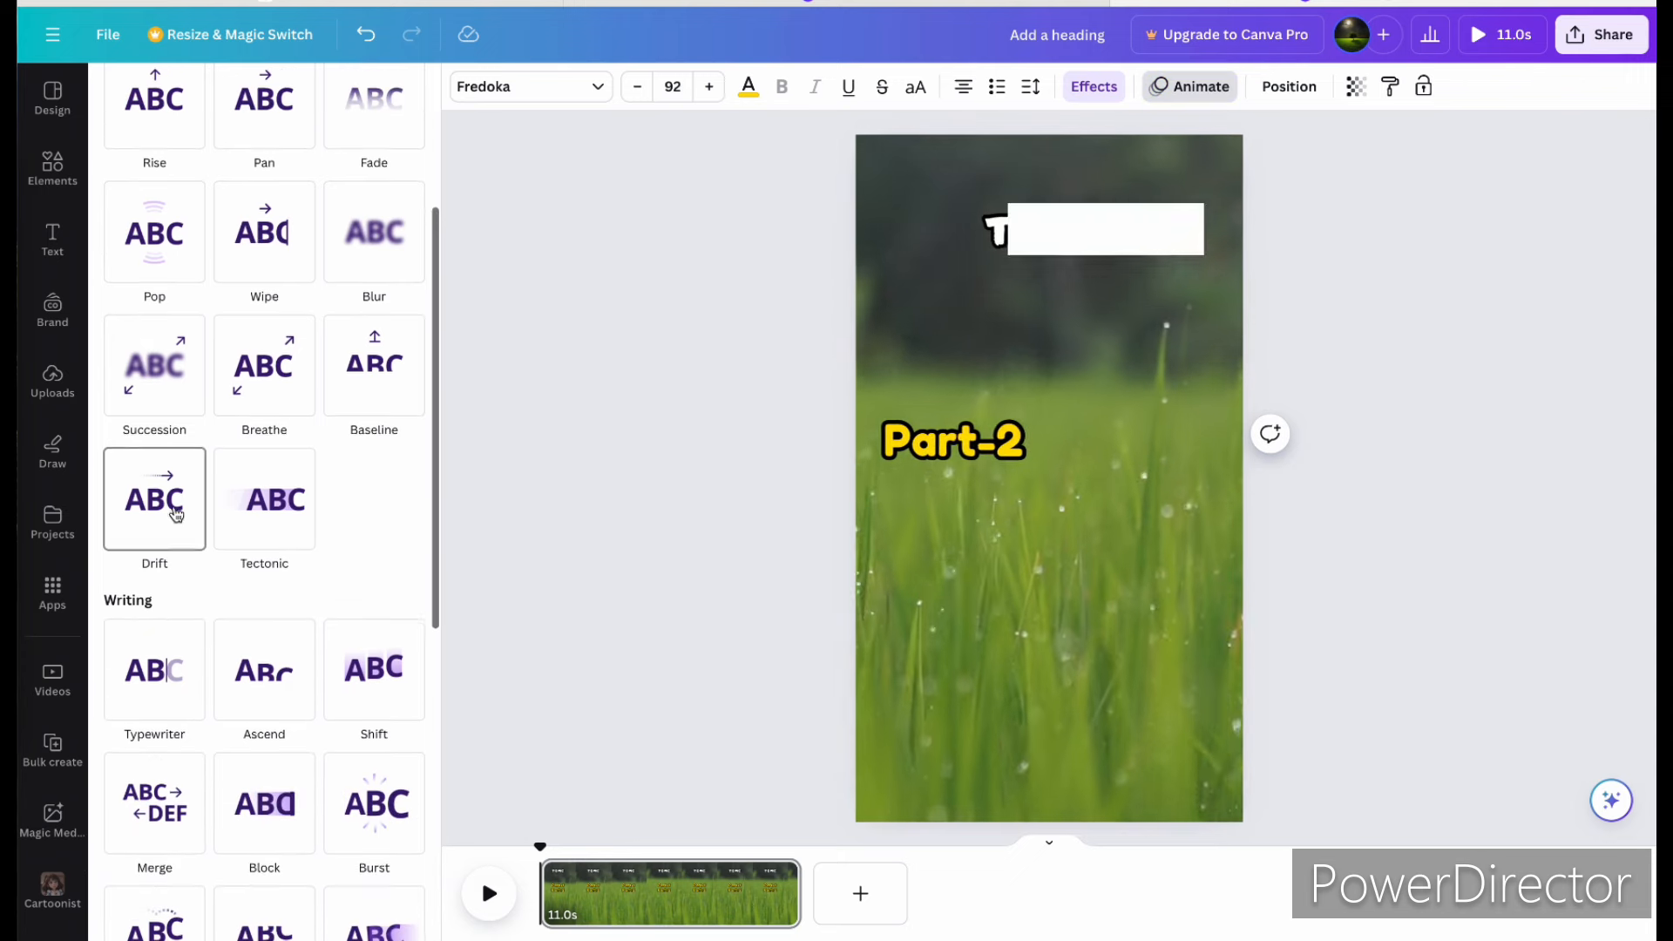
pyautogui.click(166, 671)
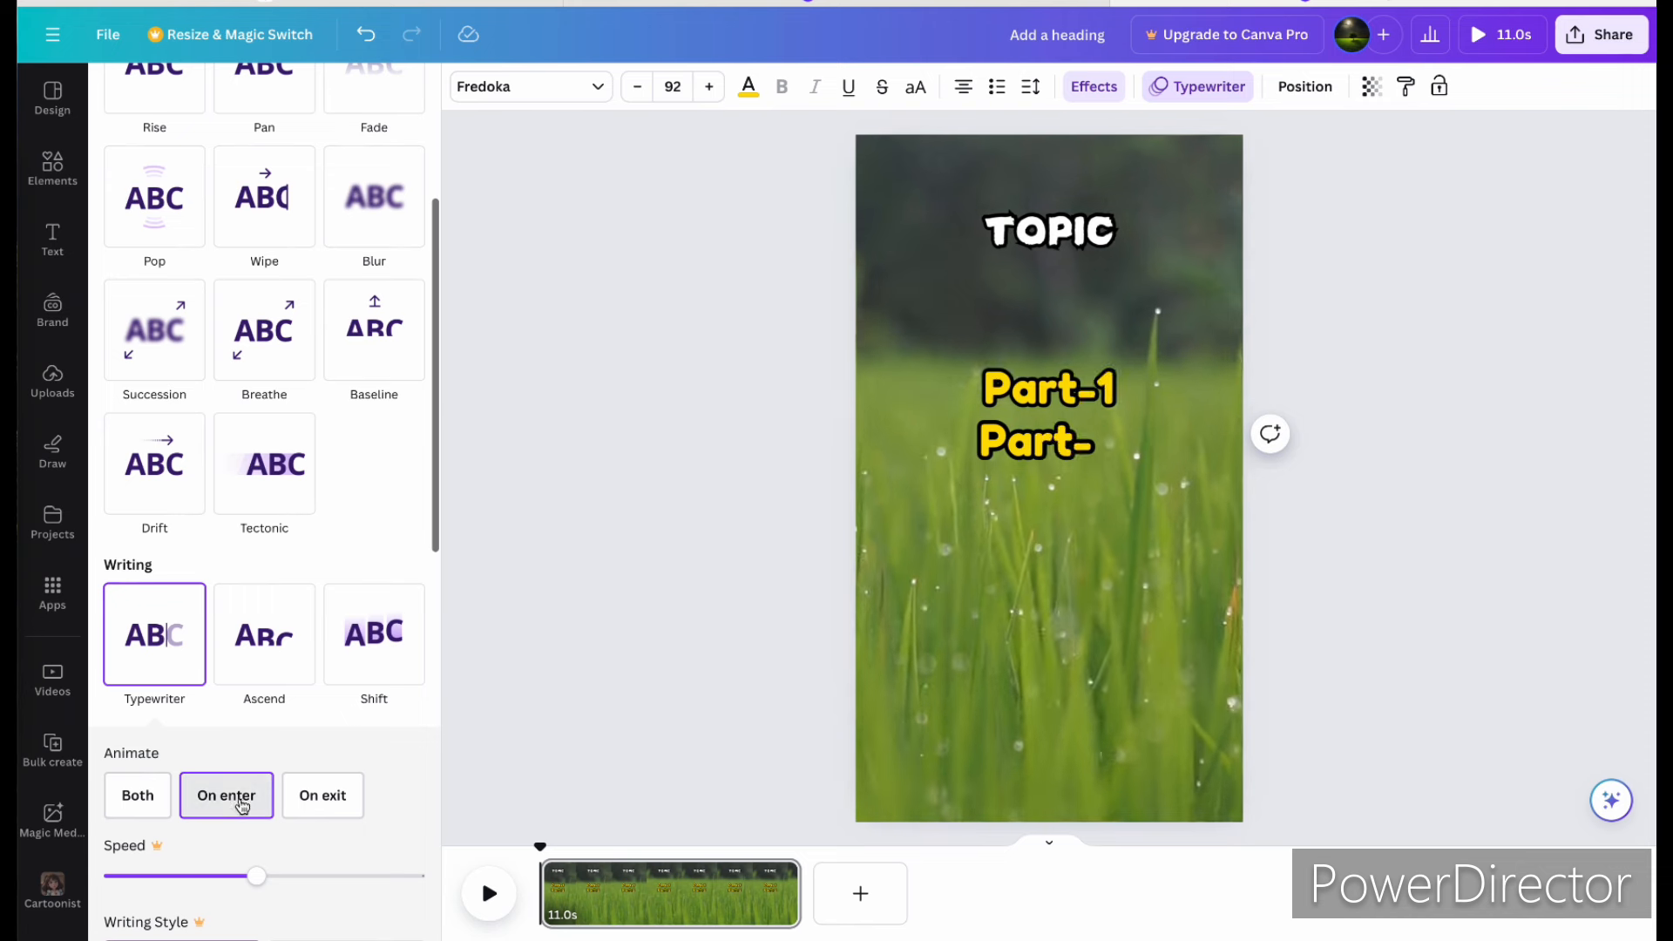
pyautogui.click(242, 804)
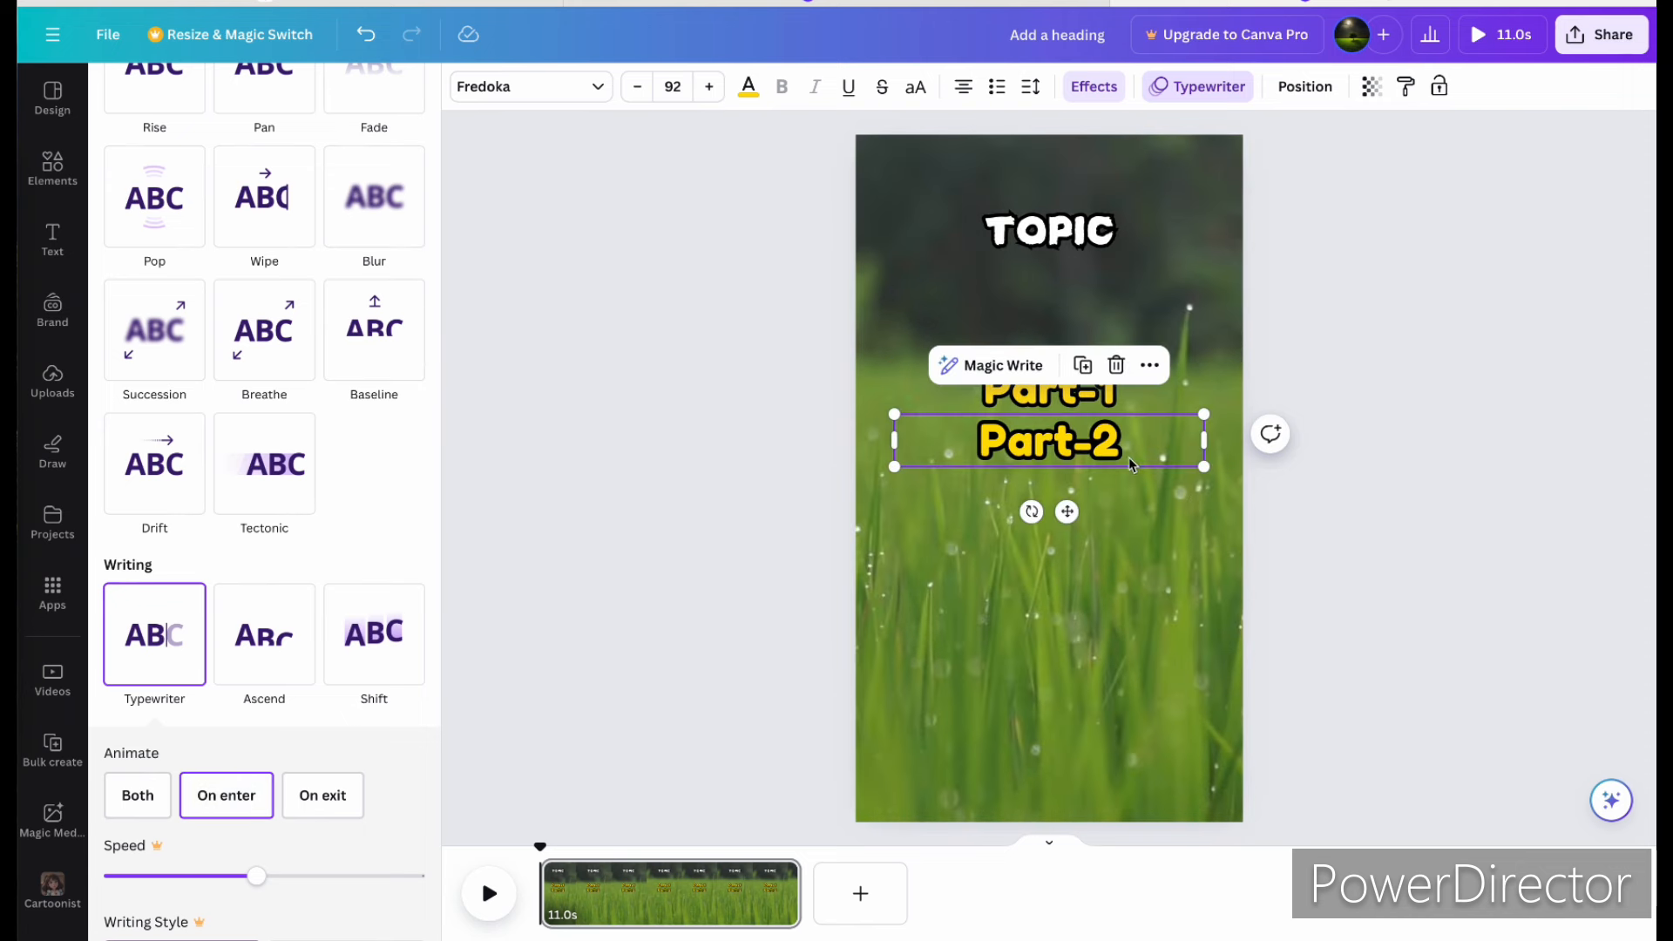
# Step: Review the animations assigned to the TOPIC, Part-1 and Part-2 texts
pyautogui.click(1161, 217)
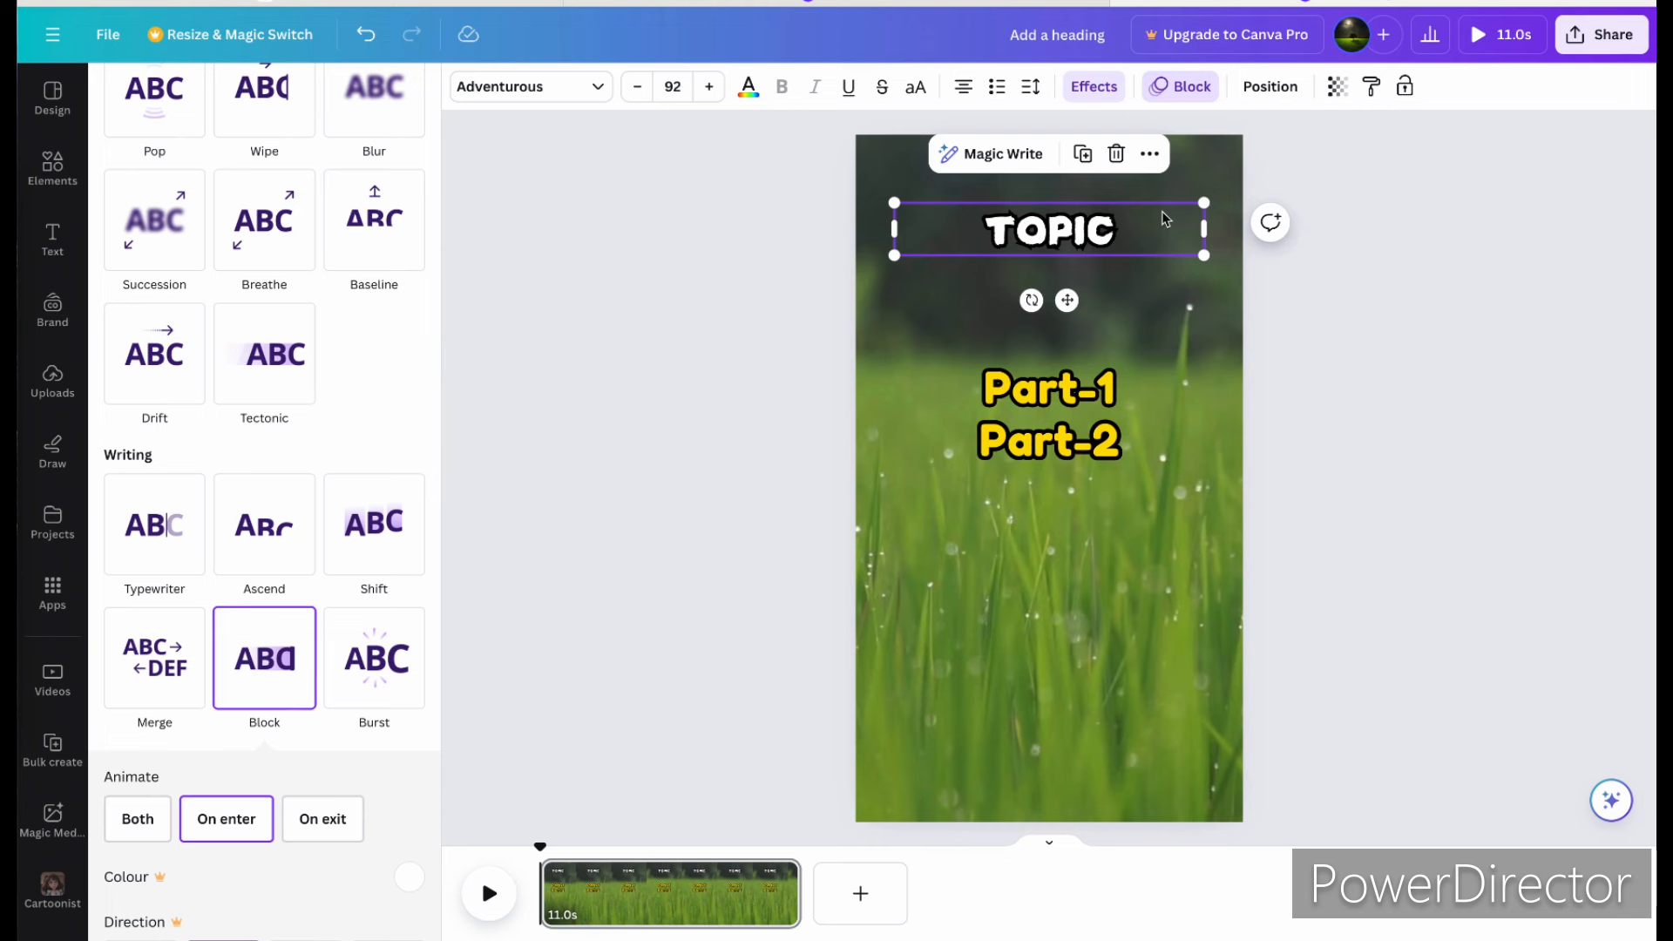
pyautogui.click(1117, 302)
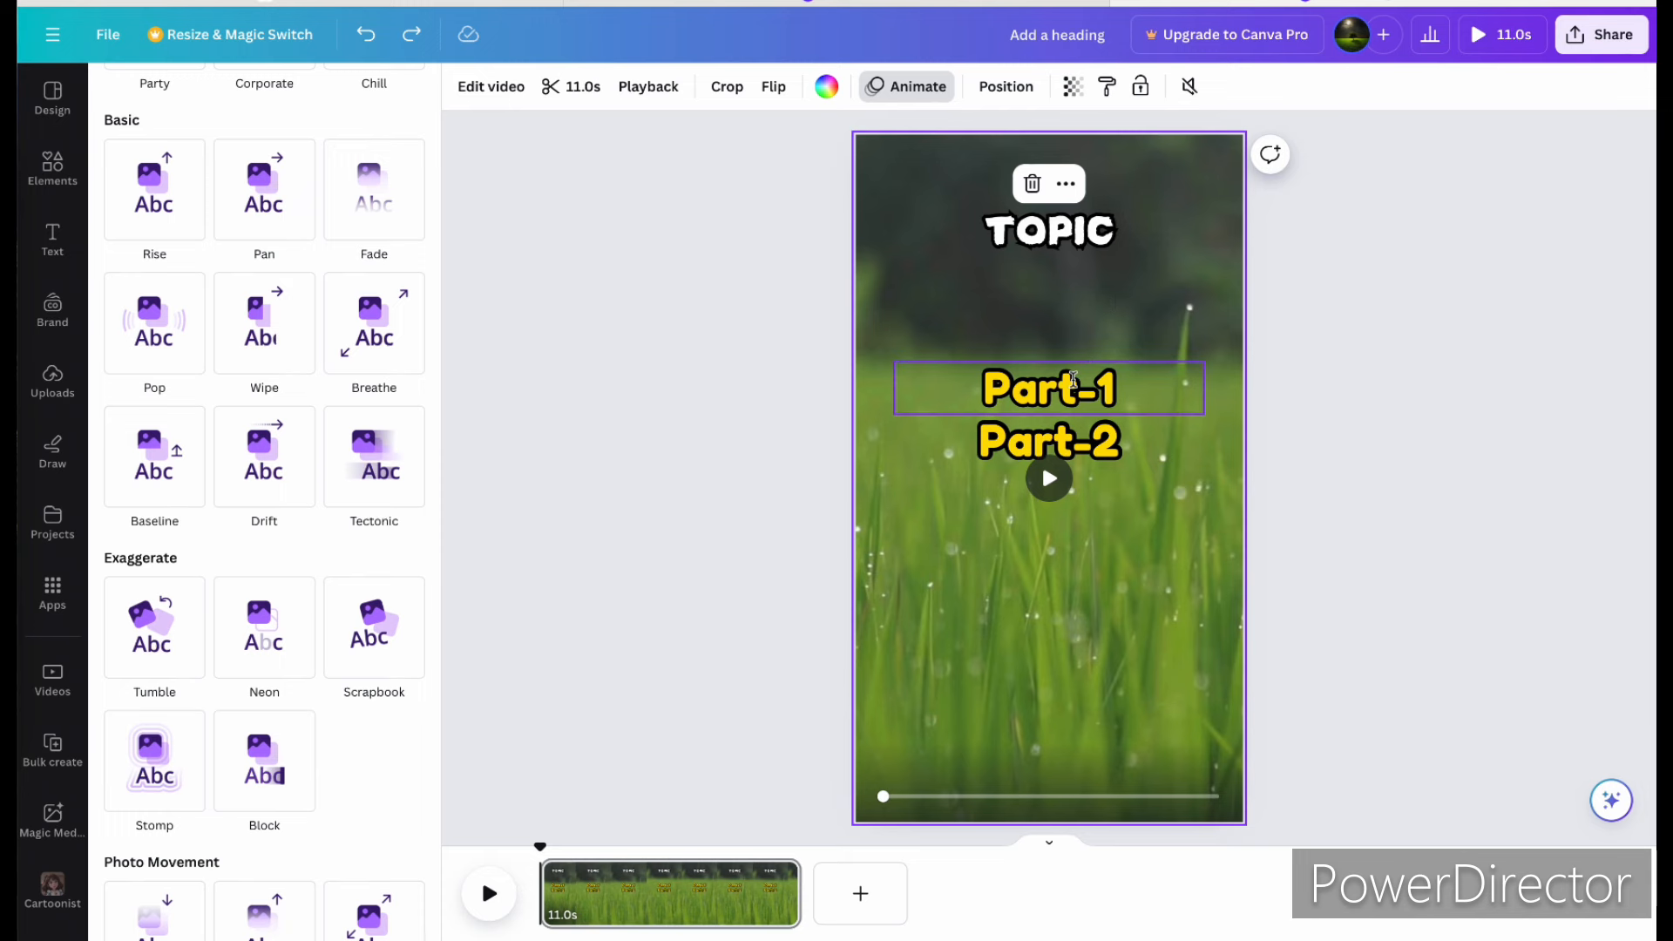
pyautogui.click(1133, 394)
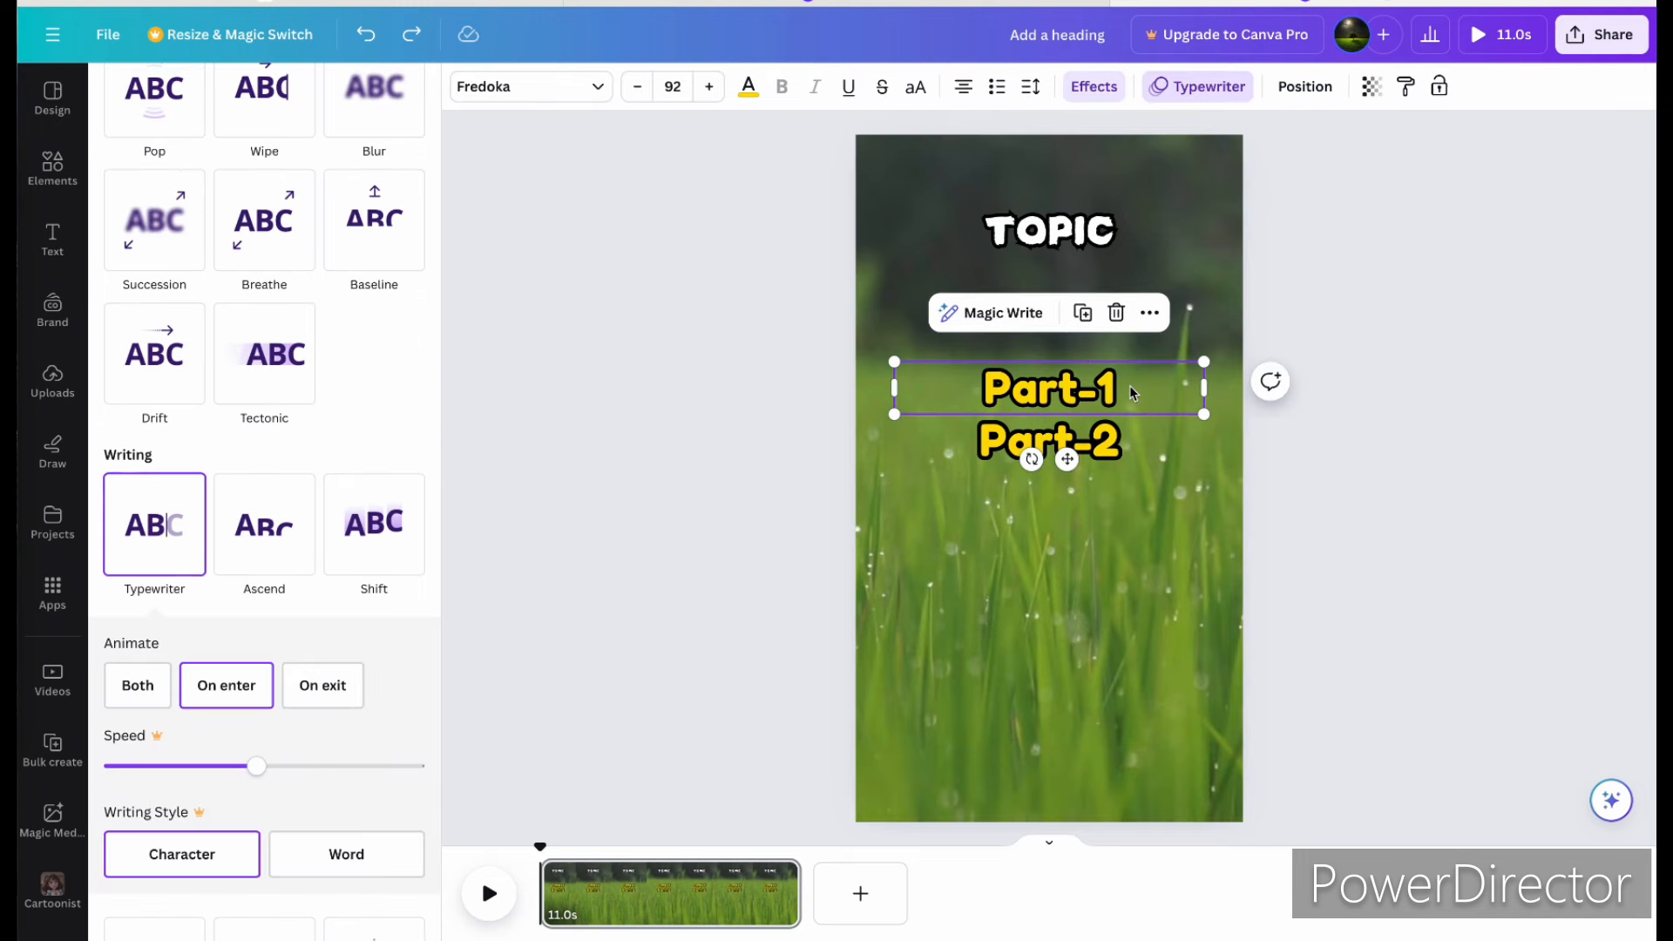
pyautogui.click(1138, 448)
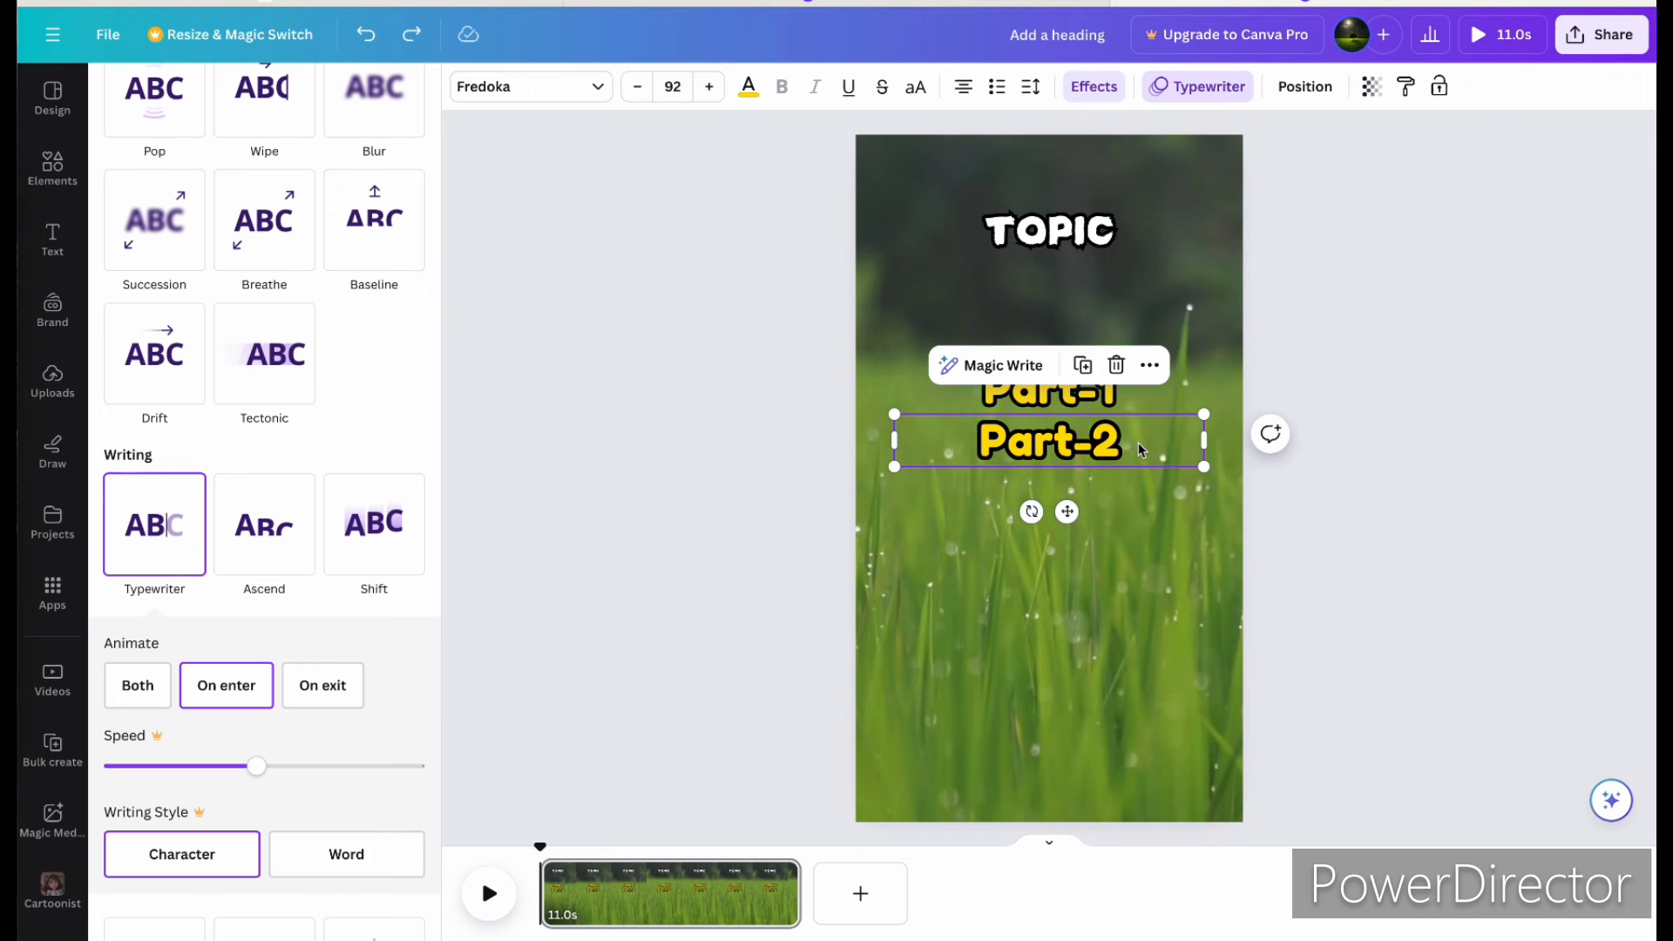
# Step: Show the timing of Part-1 and end it about halfway through the 11-second clip, and trim Part-2 to start where Part-1 ends
pyautogui.click(1155, 391)
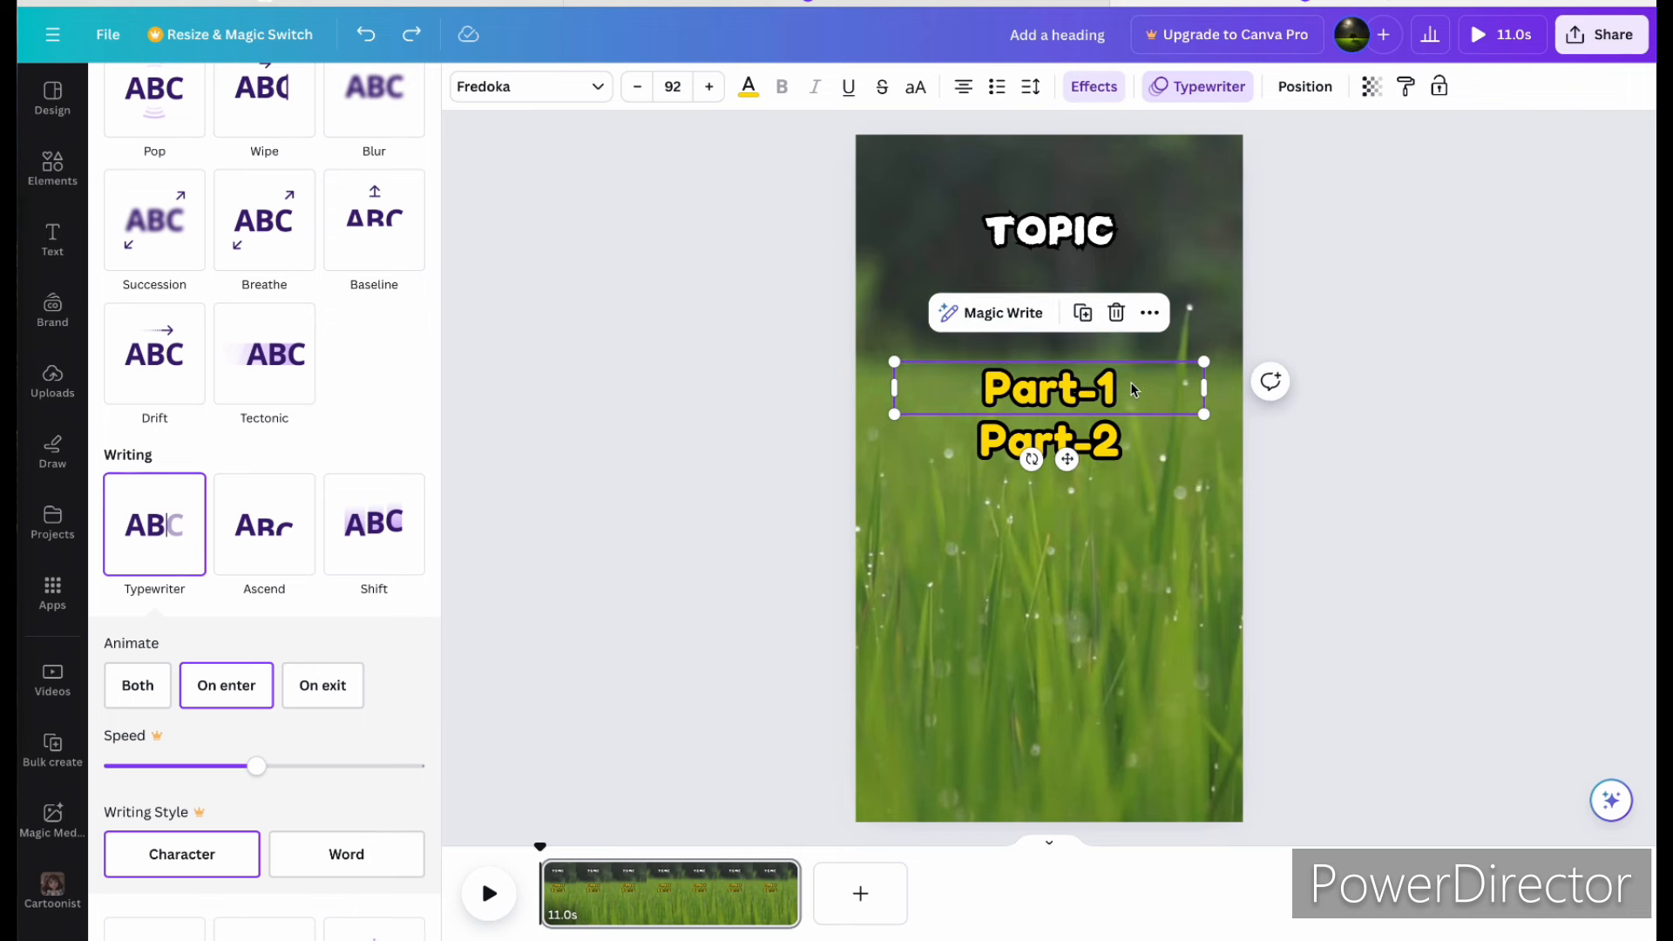
pyautogui.click(1149, 313)
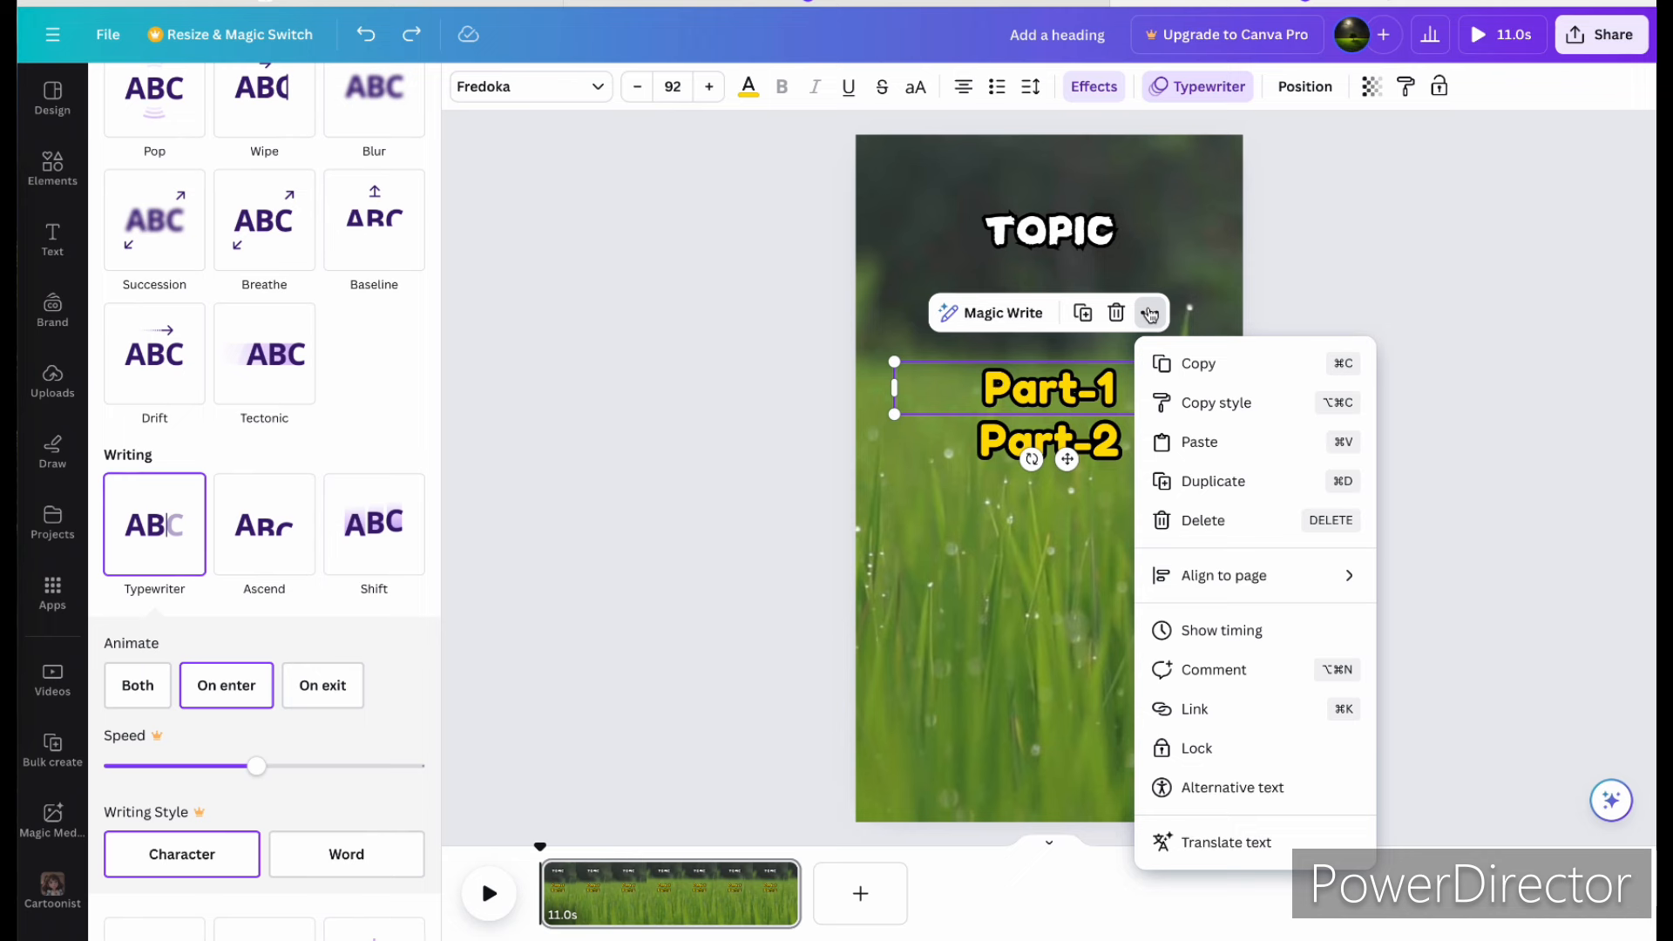
pyautogui.click(1224, 631)
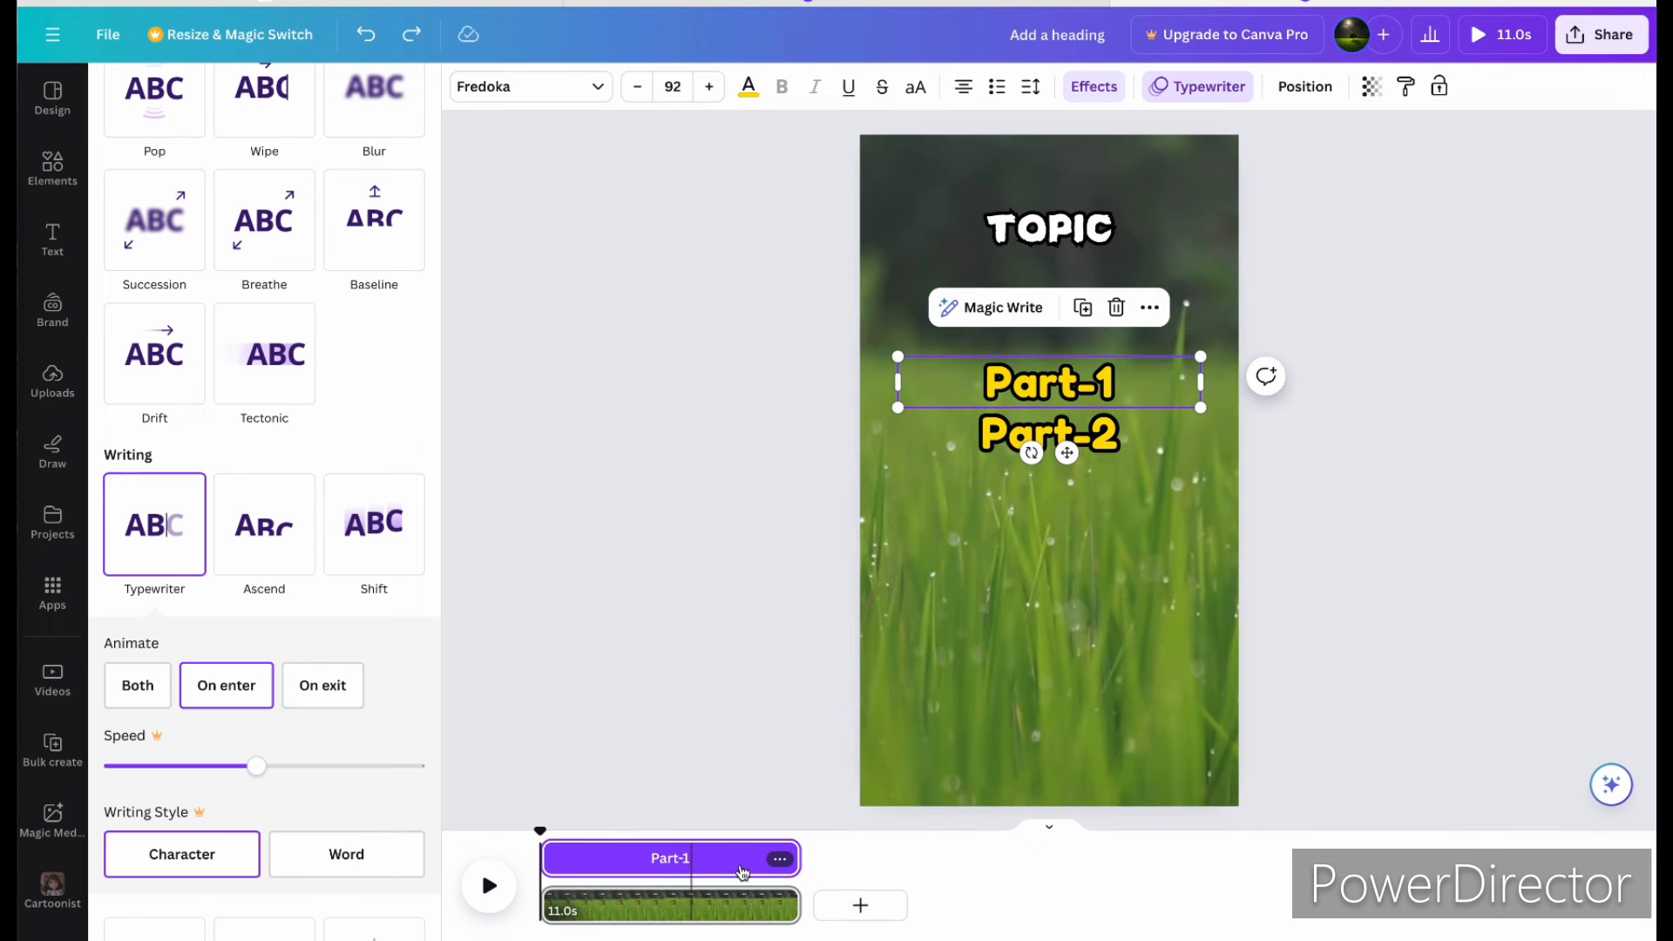
pyautogui.moveTo(796, 846); pyautogui.dragTo(664, 857)
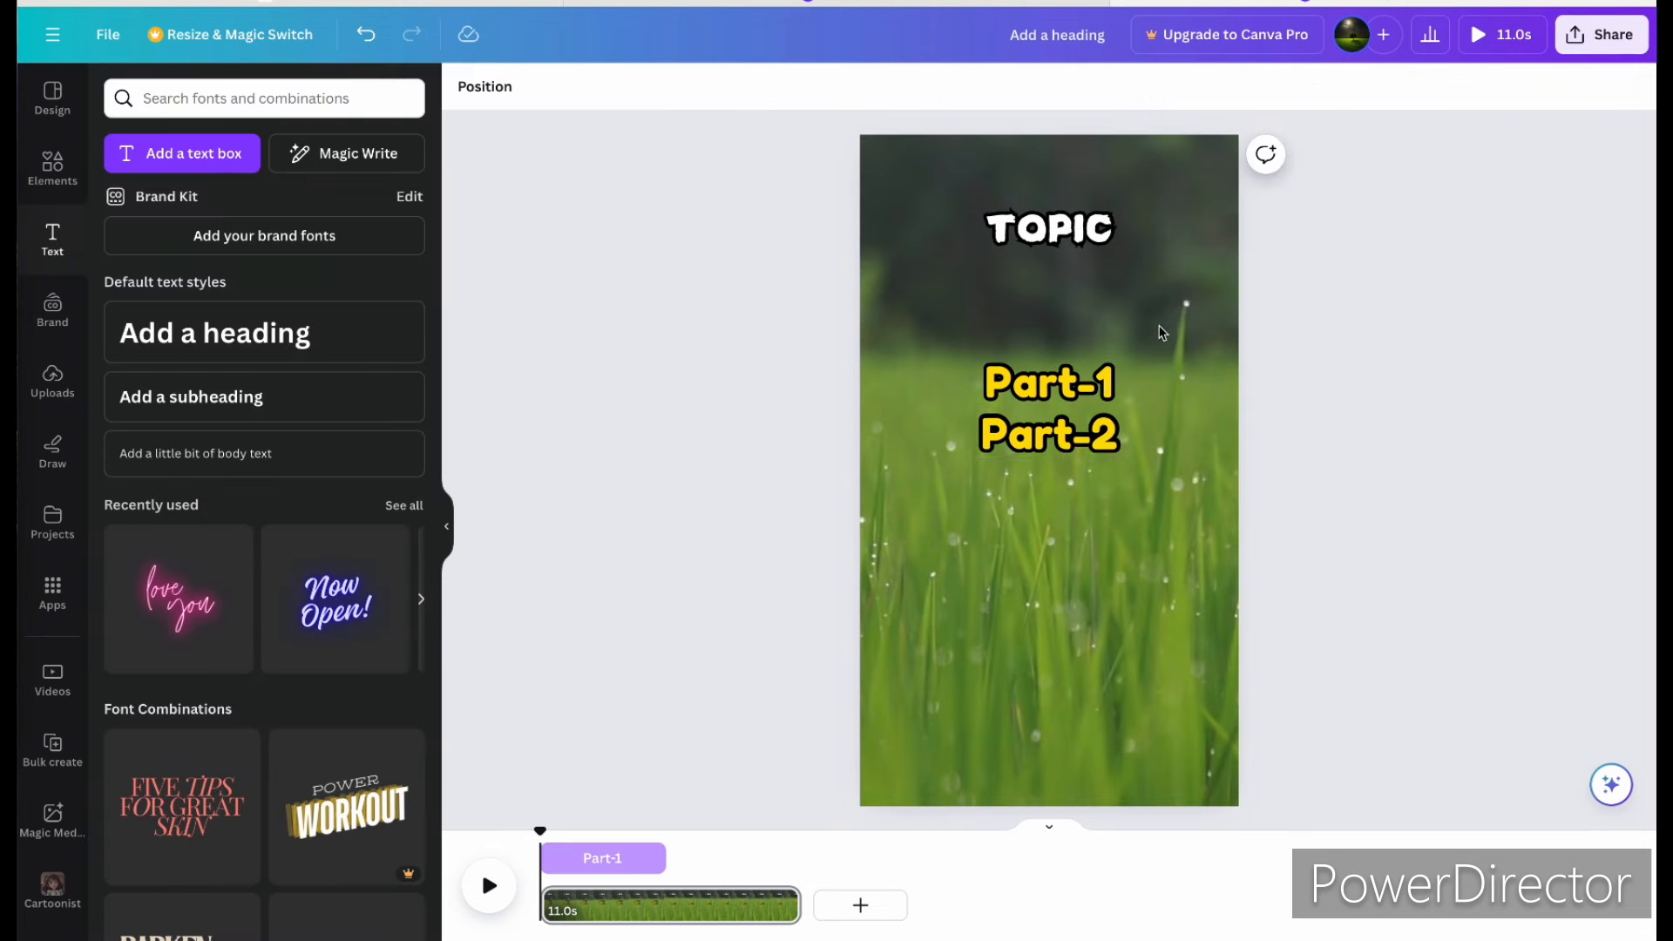
pyautogui.click(1089, 433)
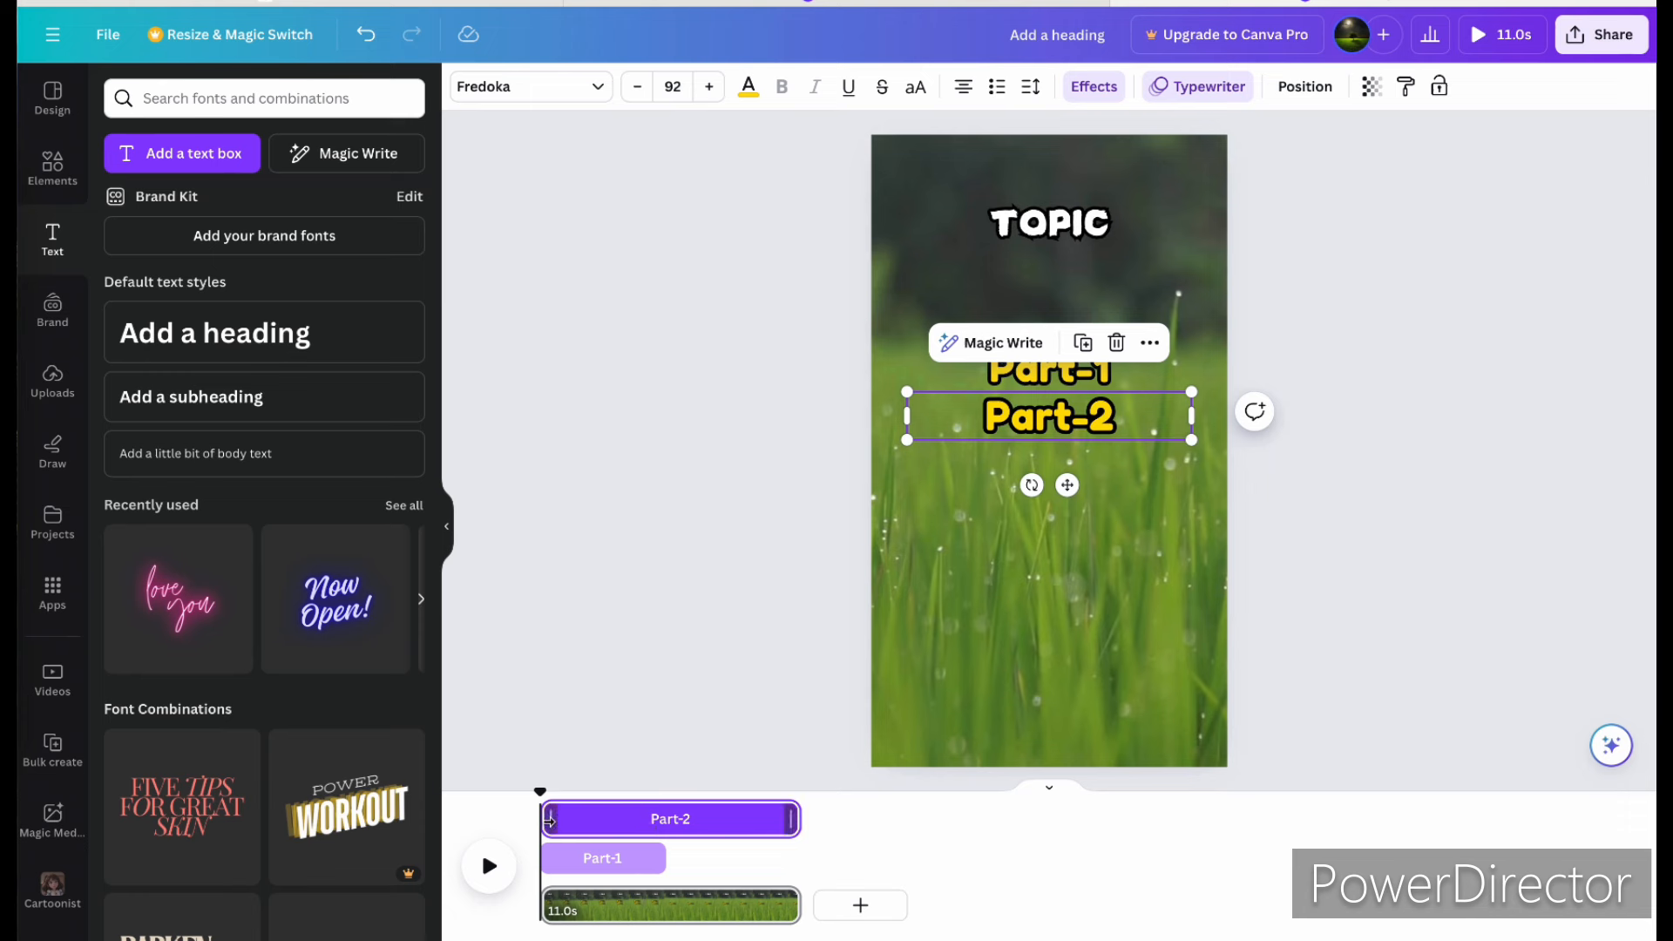
pyautogui.moveTo(549, 820); pyautogui.dragTo(664, 823)
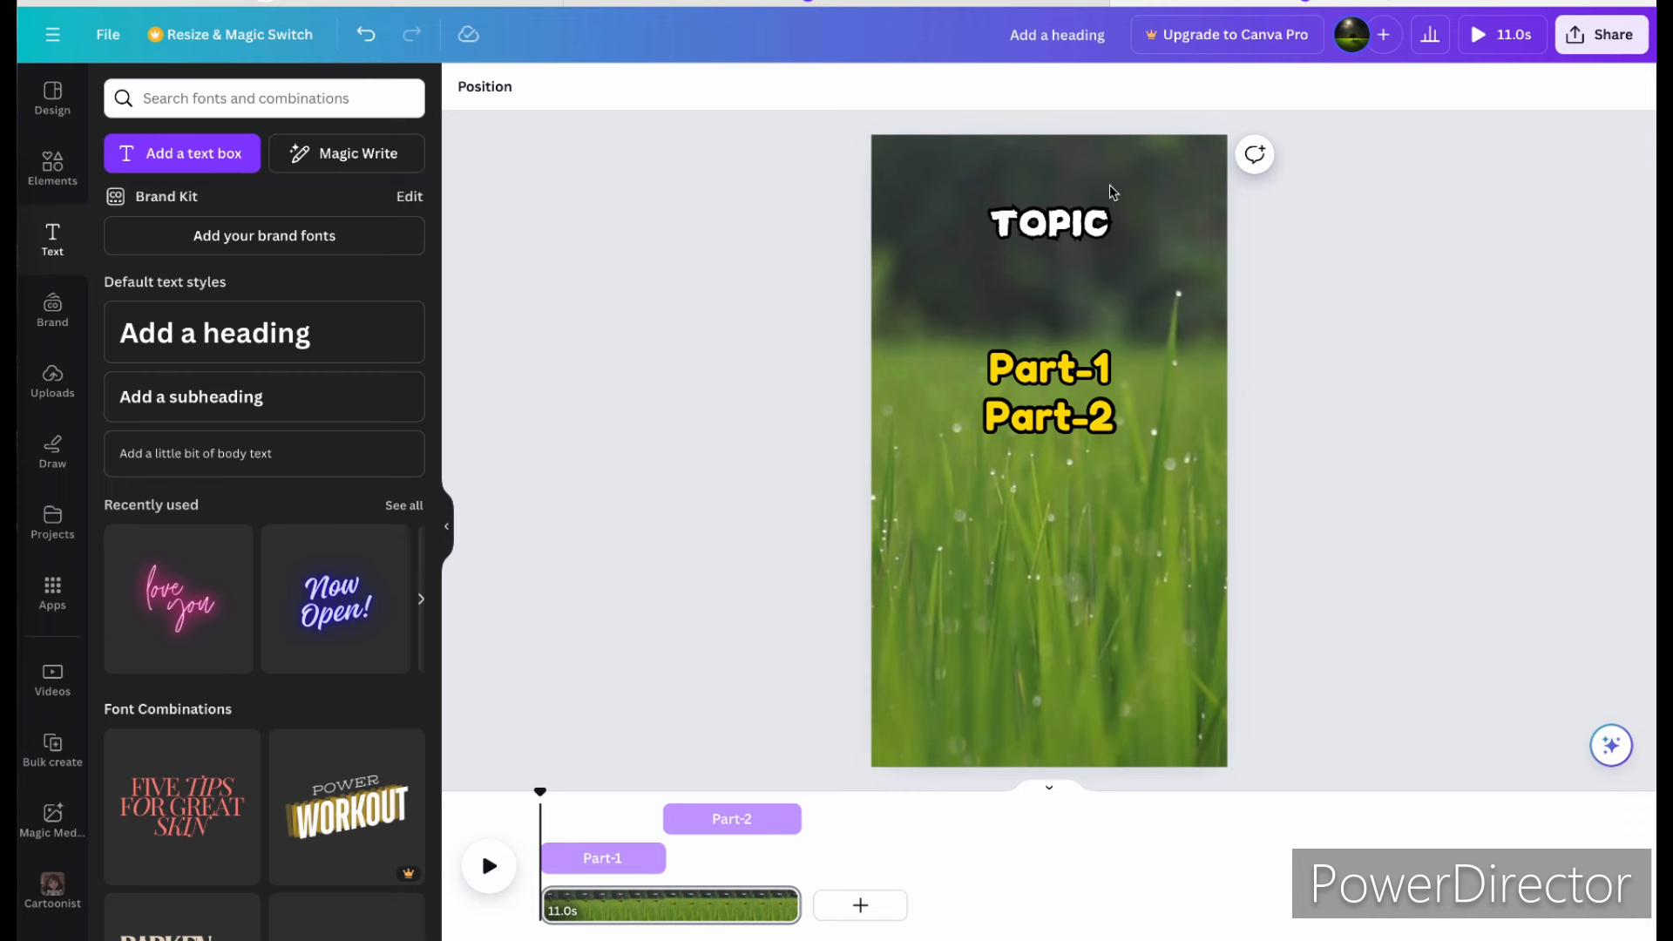
# Step: Check the timeline durations of the TOPIC, Part-1 and Part-2 texts
pyautogui.click(1071, 229)
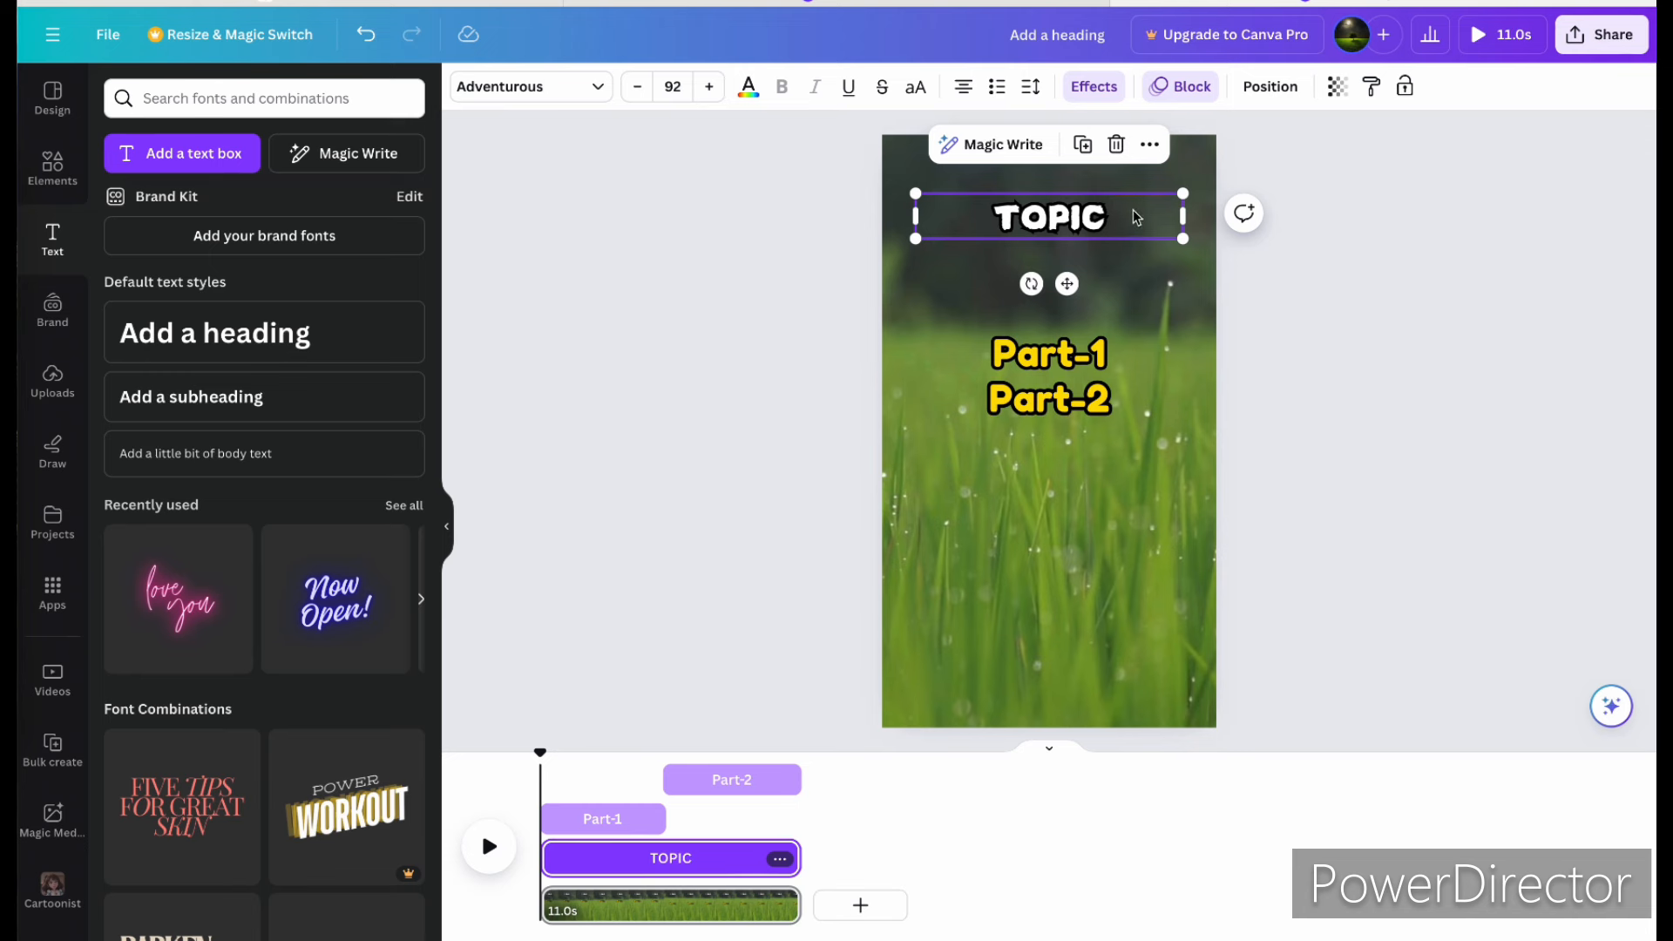
pyautogui.click(1114, 351)
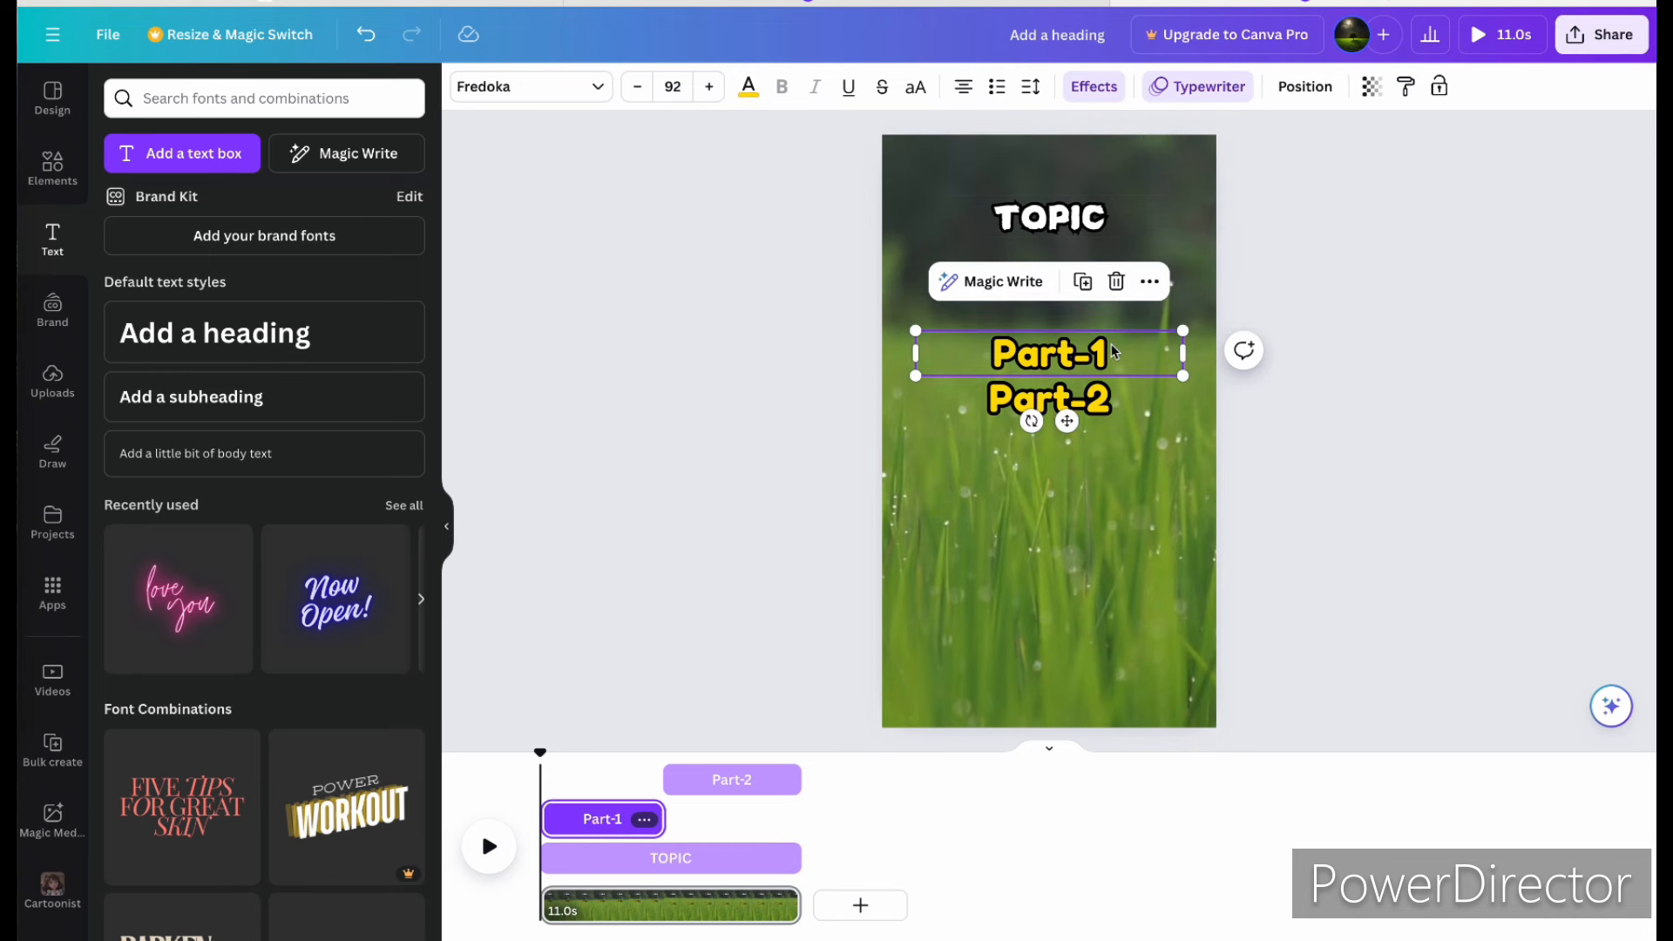
pyautogui.click(1124, 411)
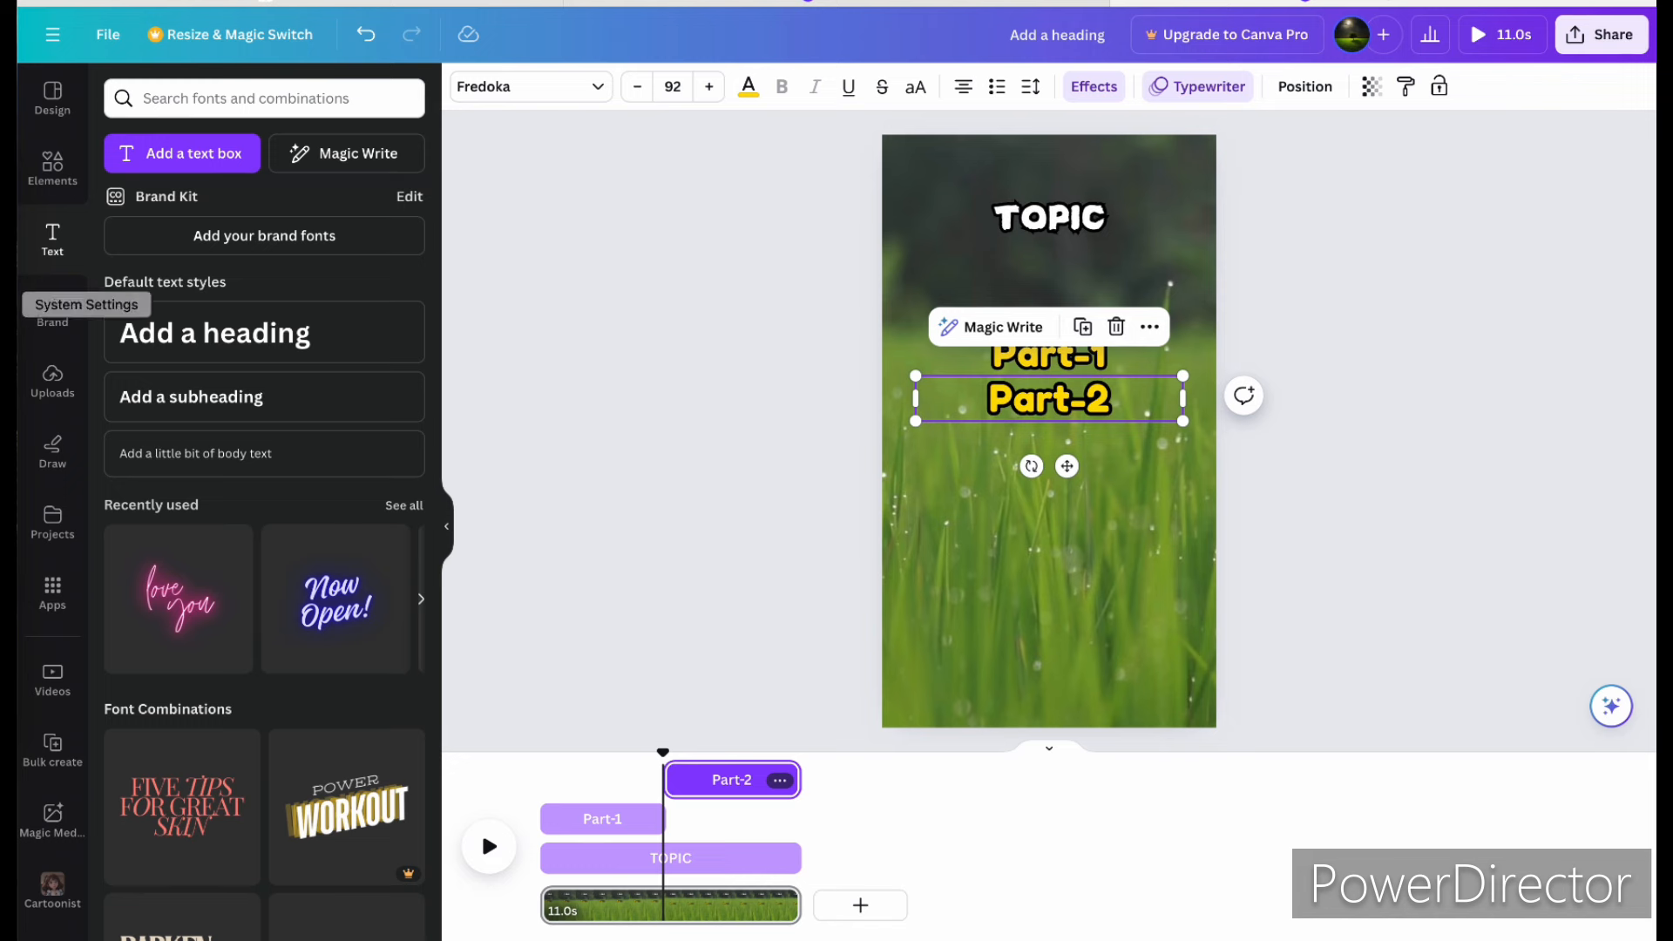
# Step: Search the elements library for "motivation" and browse only the graphics results
pyautogui.click(53, 163)
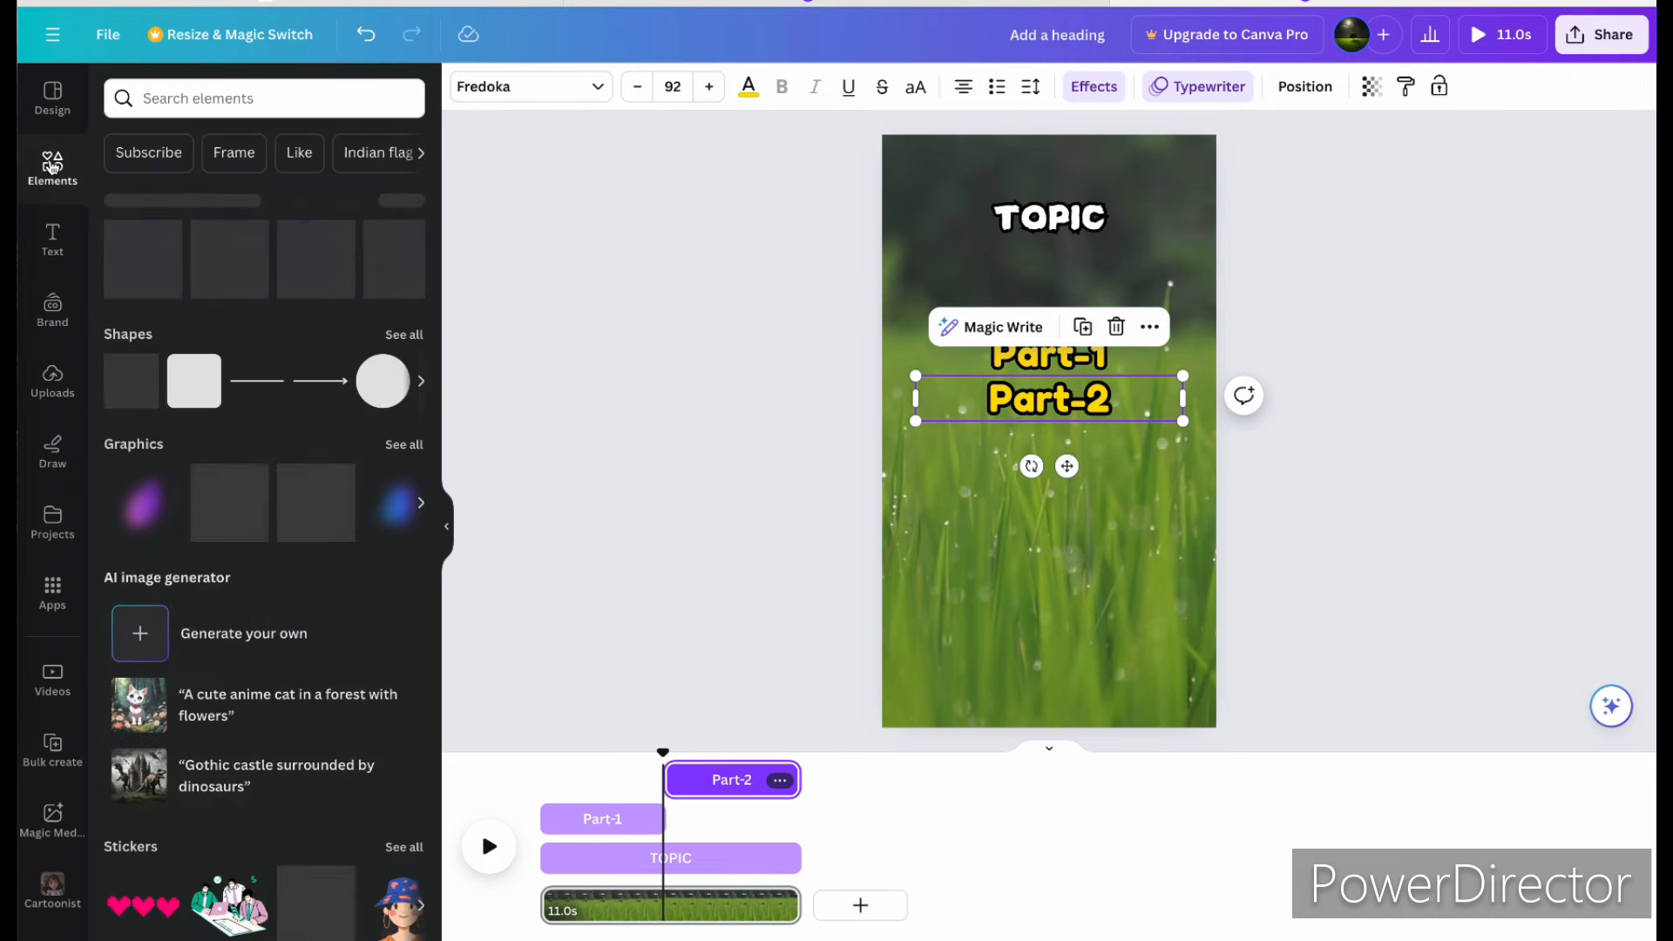
pyautogui.click(237, 100)
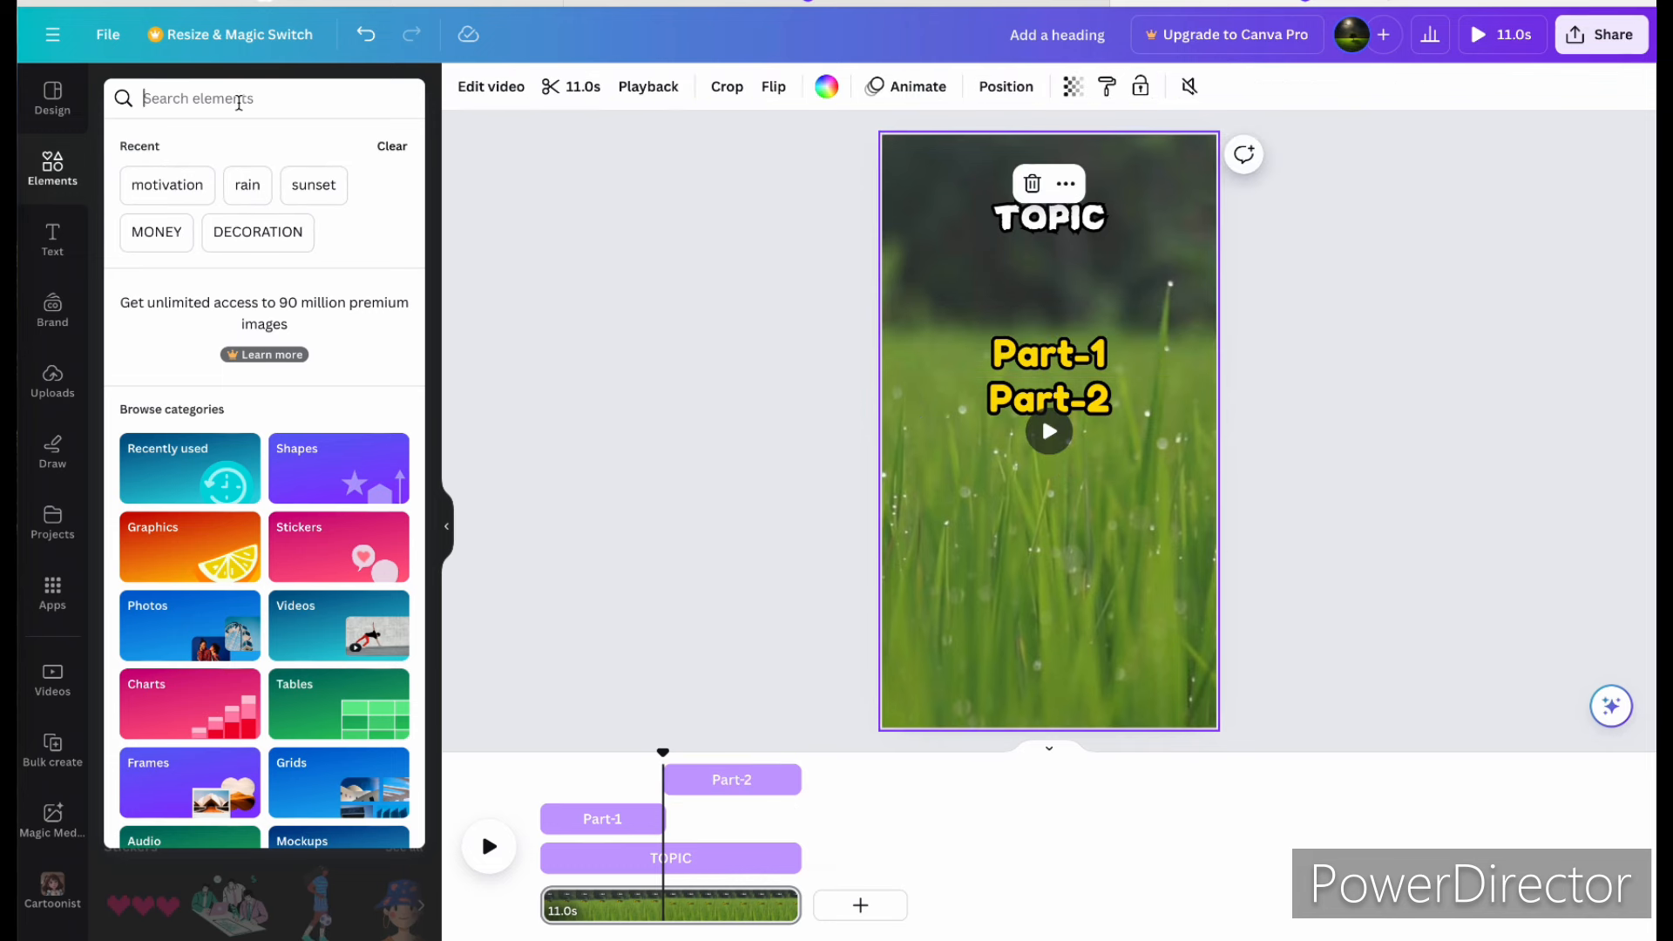
pyautogui.write('motiv')
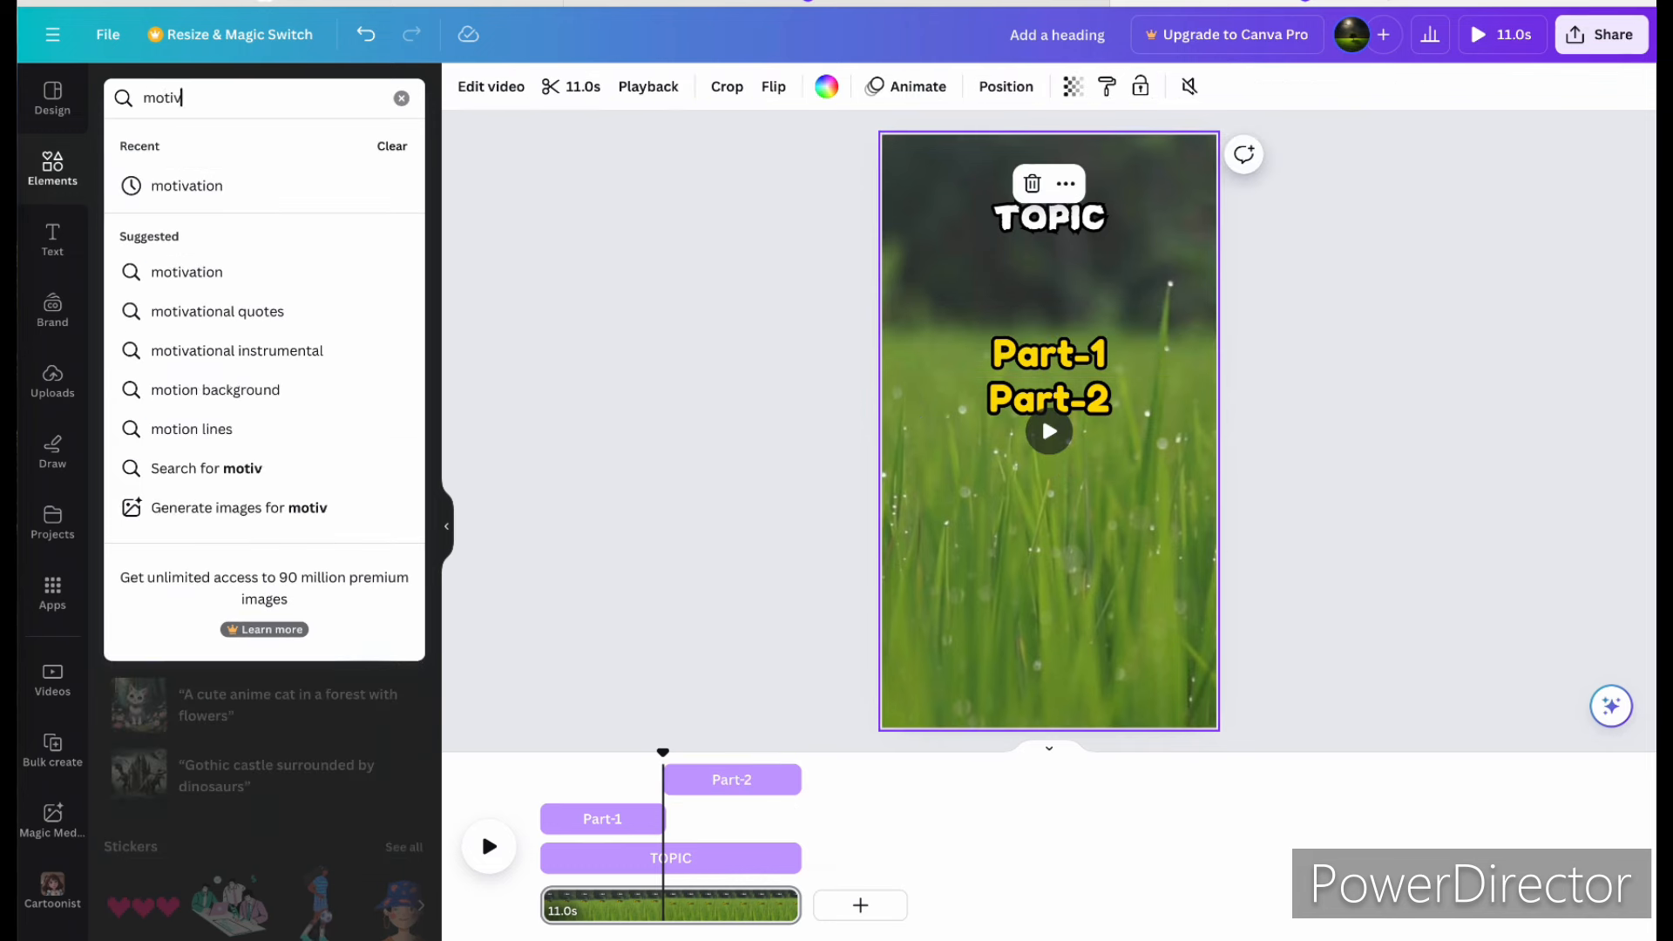
pyautogui.write('ation')
pyautogui.press('Return')
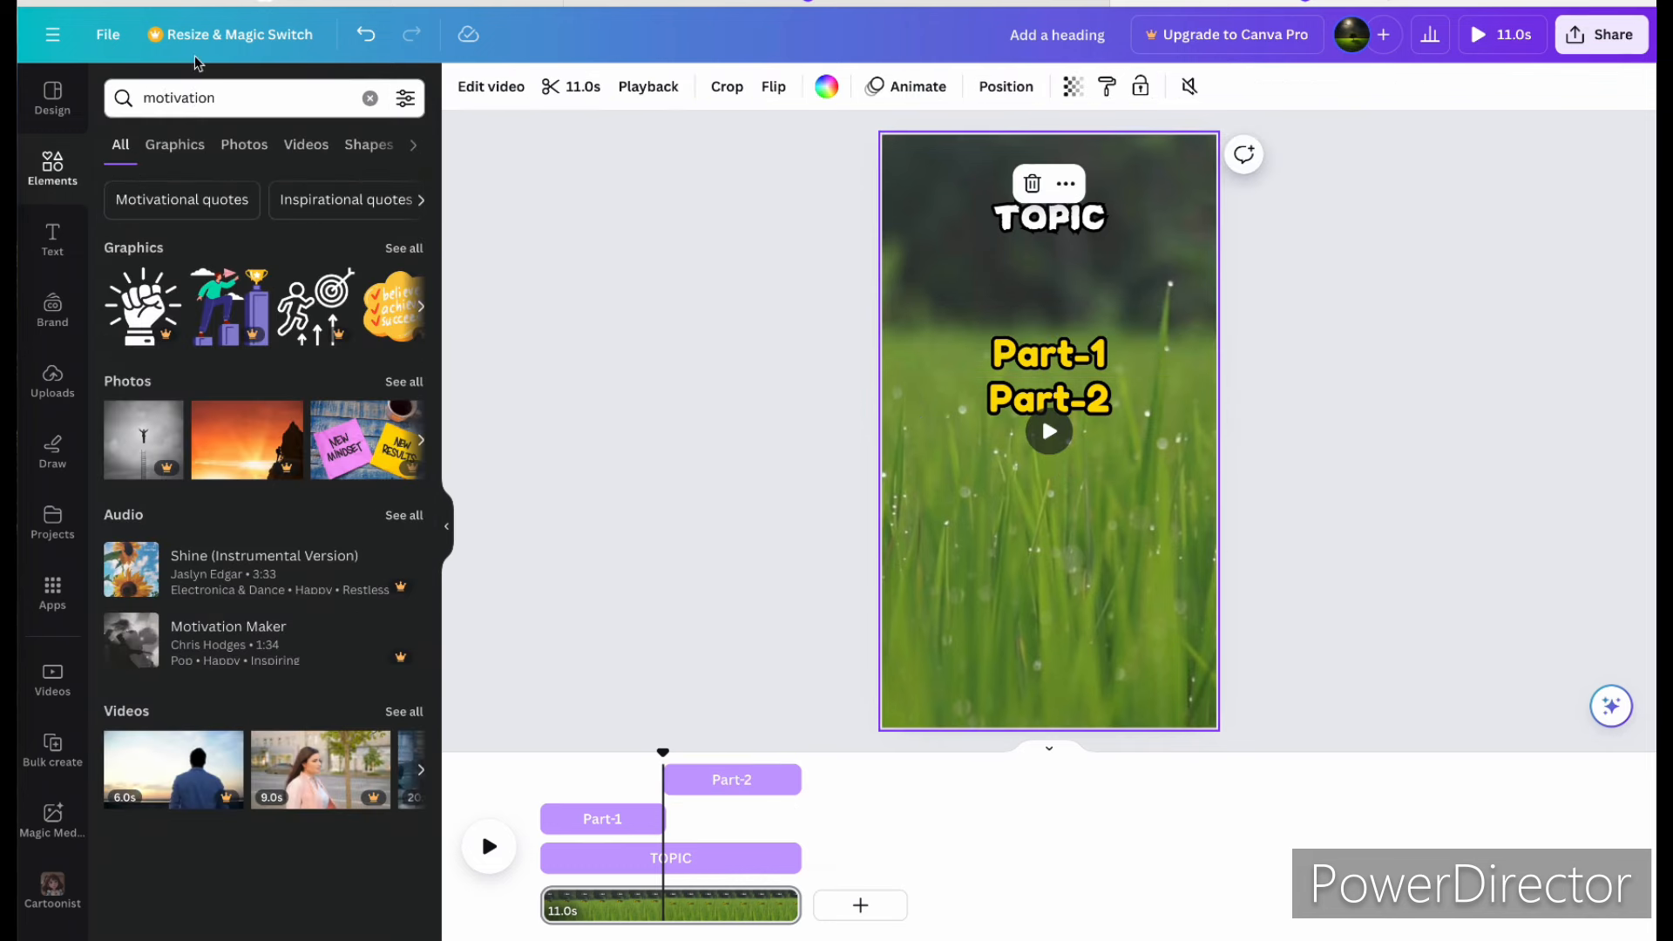
pyautogui.click(167, 148)
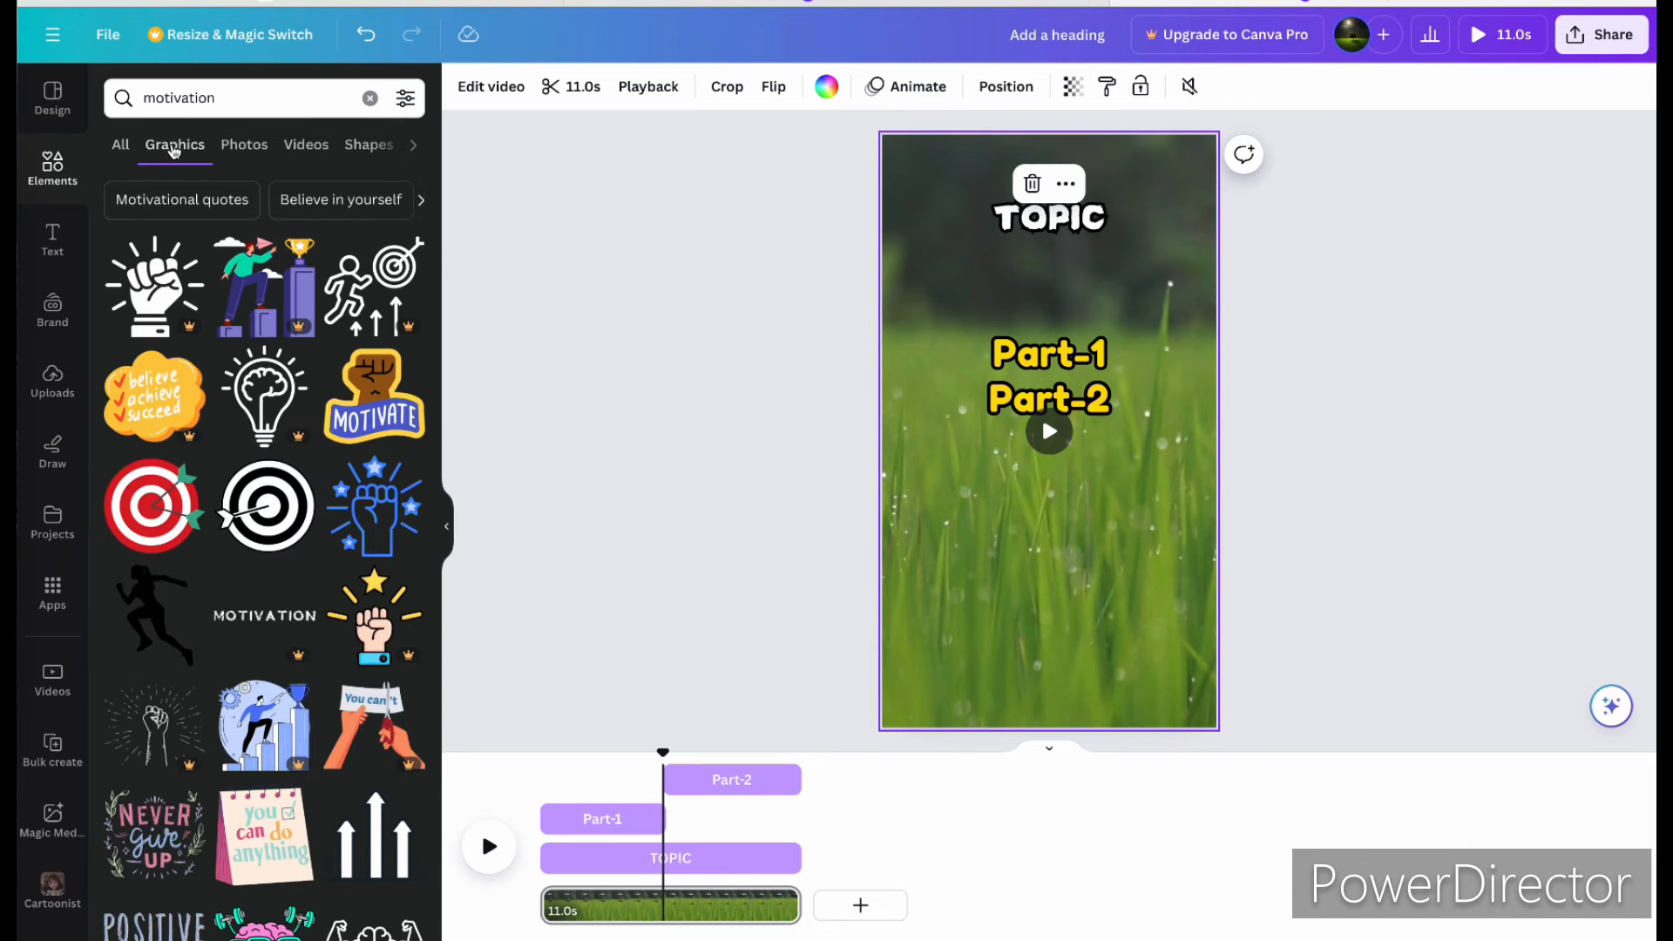
pyautogui.scroll(-1, 242, 534)
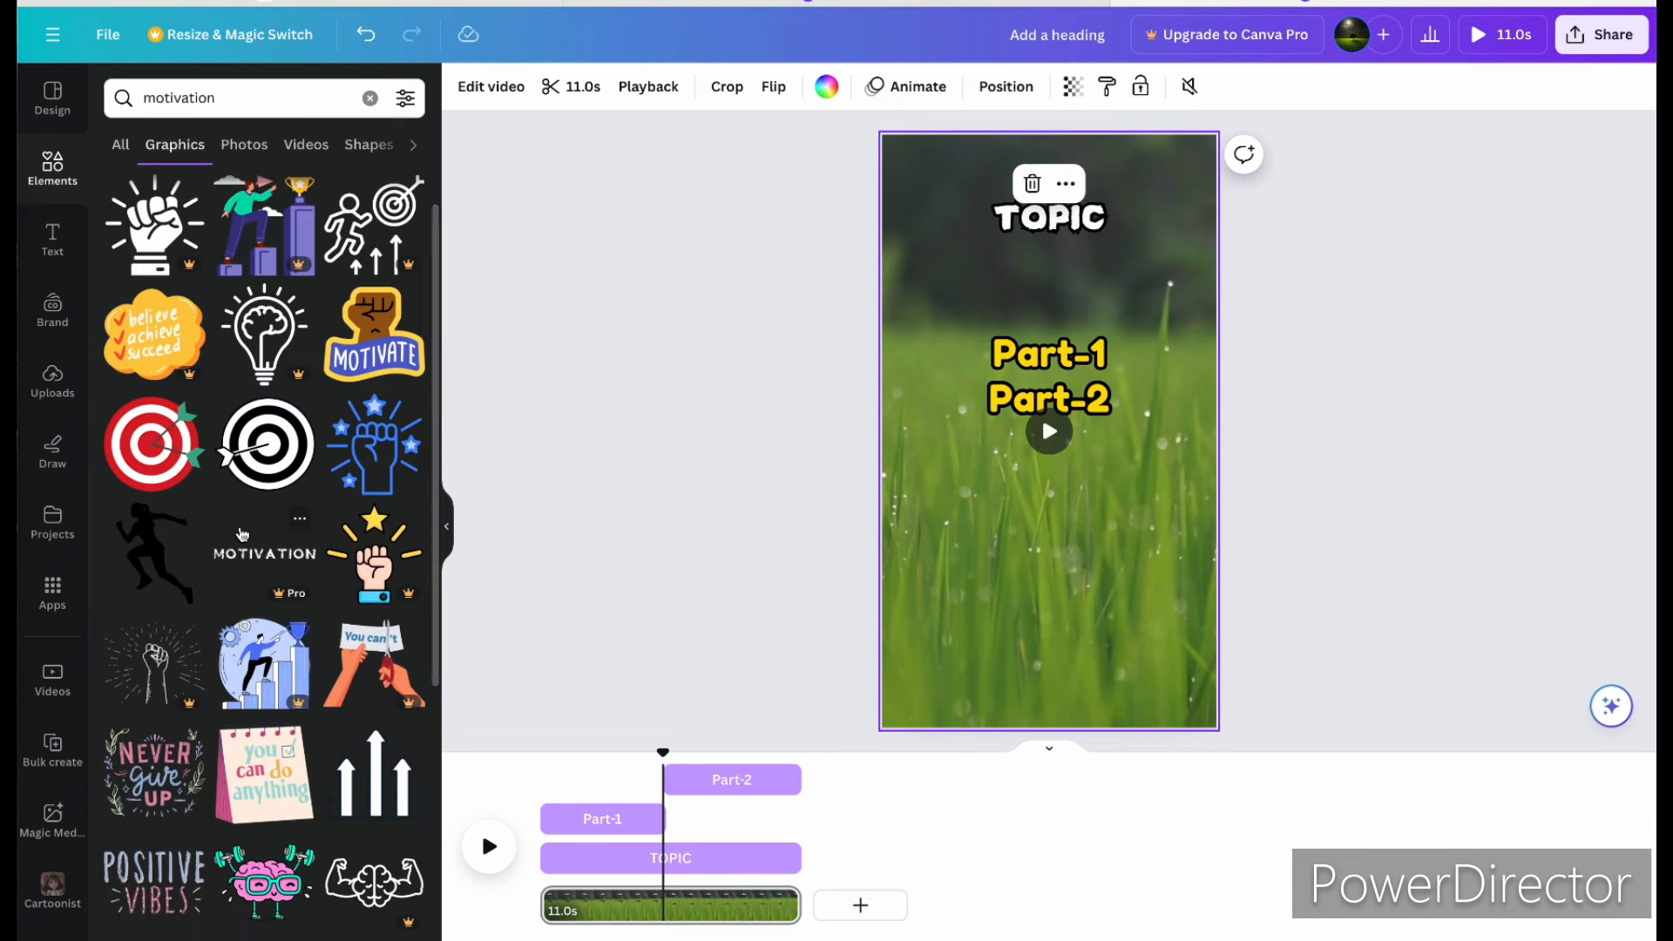
# Step: Try the black running-figure graphic, shrunk in the lower-right corner of the page, and delete it
pyautogui.click(146, 567)
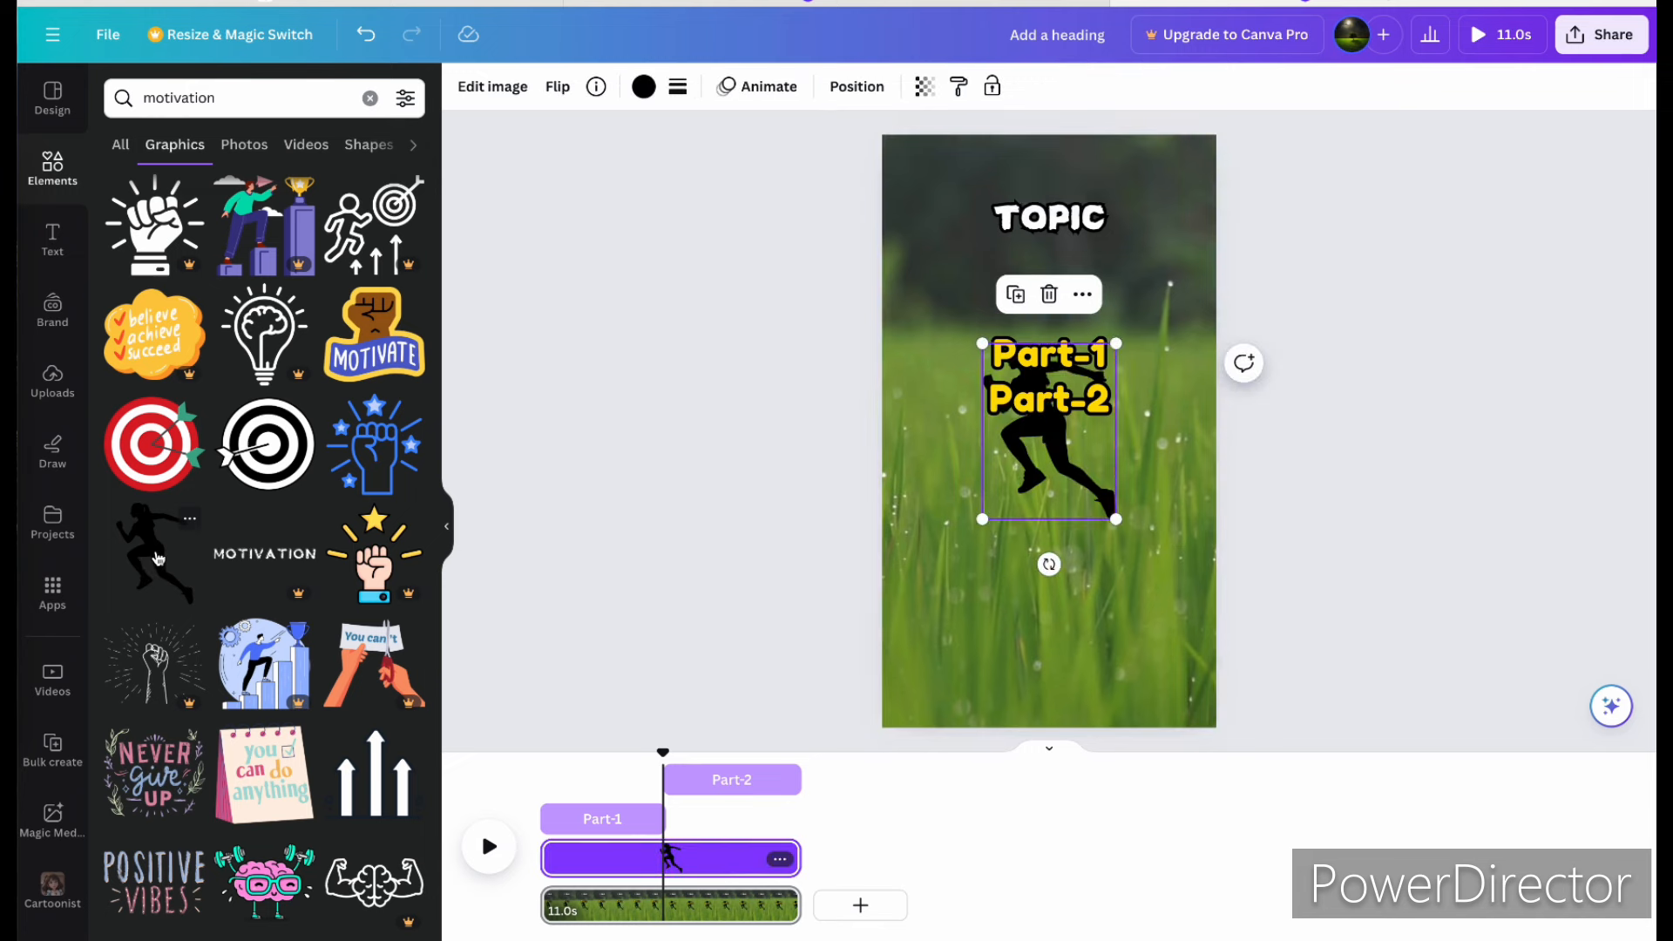
pyautogui.moveTo(1040, 466); pyautogui.dragTo(1104, 612)
pyautogui.moveTo(1049, 520); pyautogui.dragTo(1112, 599)
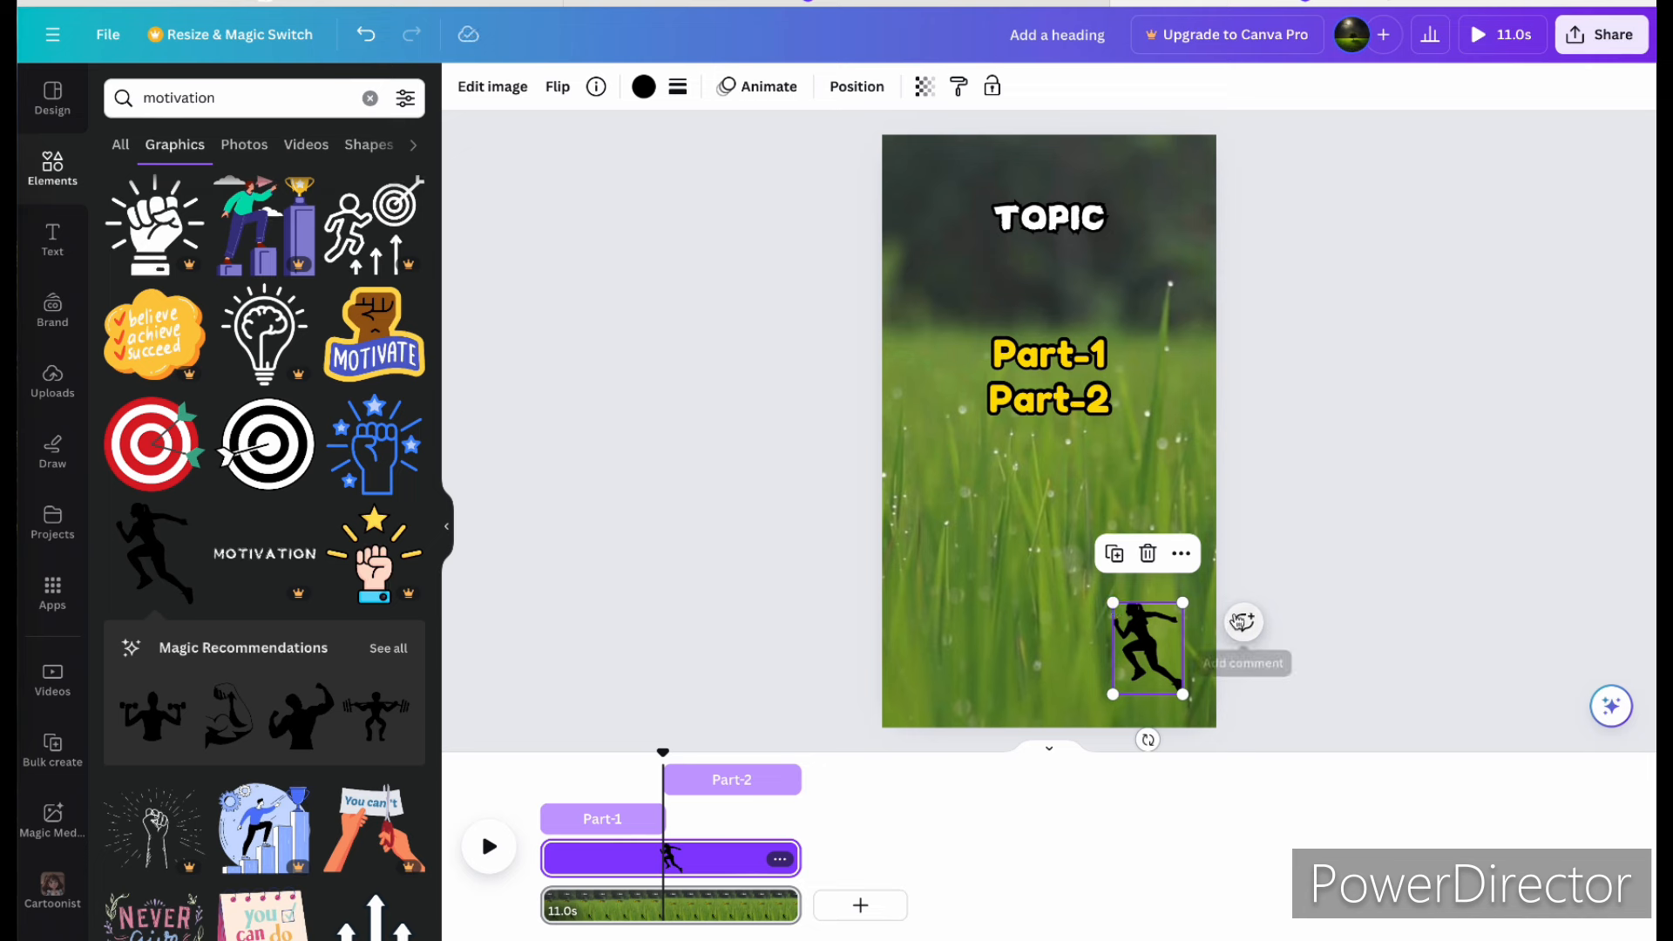
pyautogui.click(1148, 554)
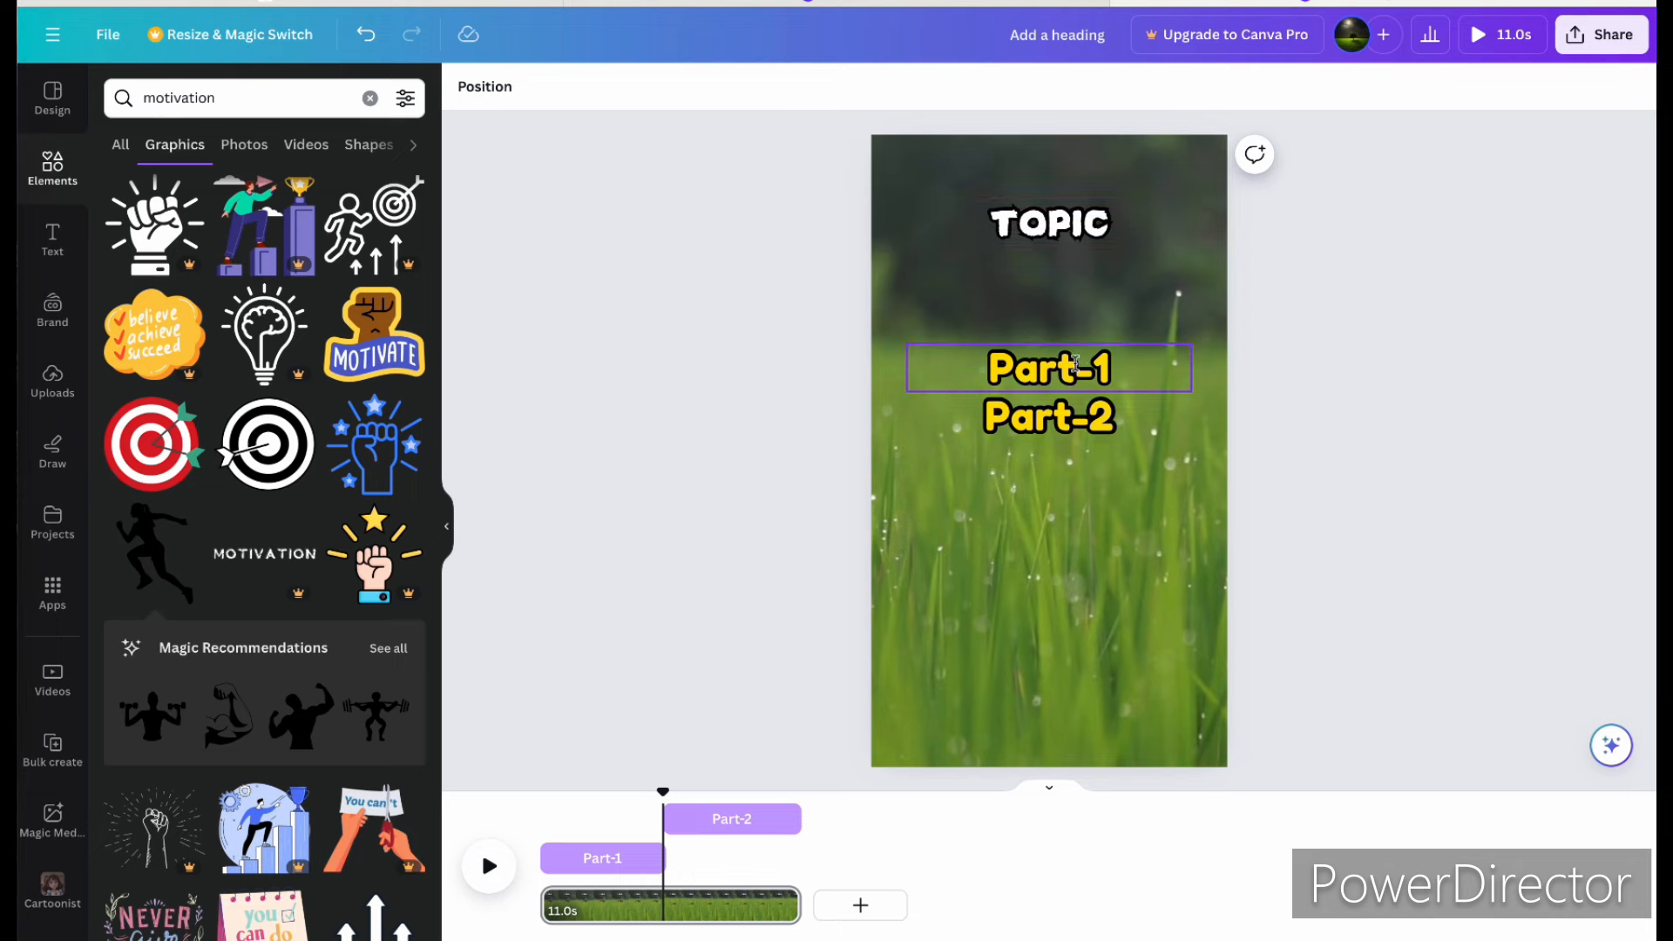
pyautogui.click(1085, 358)
pyautogui.click(1071, 232)
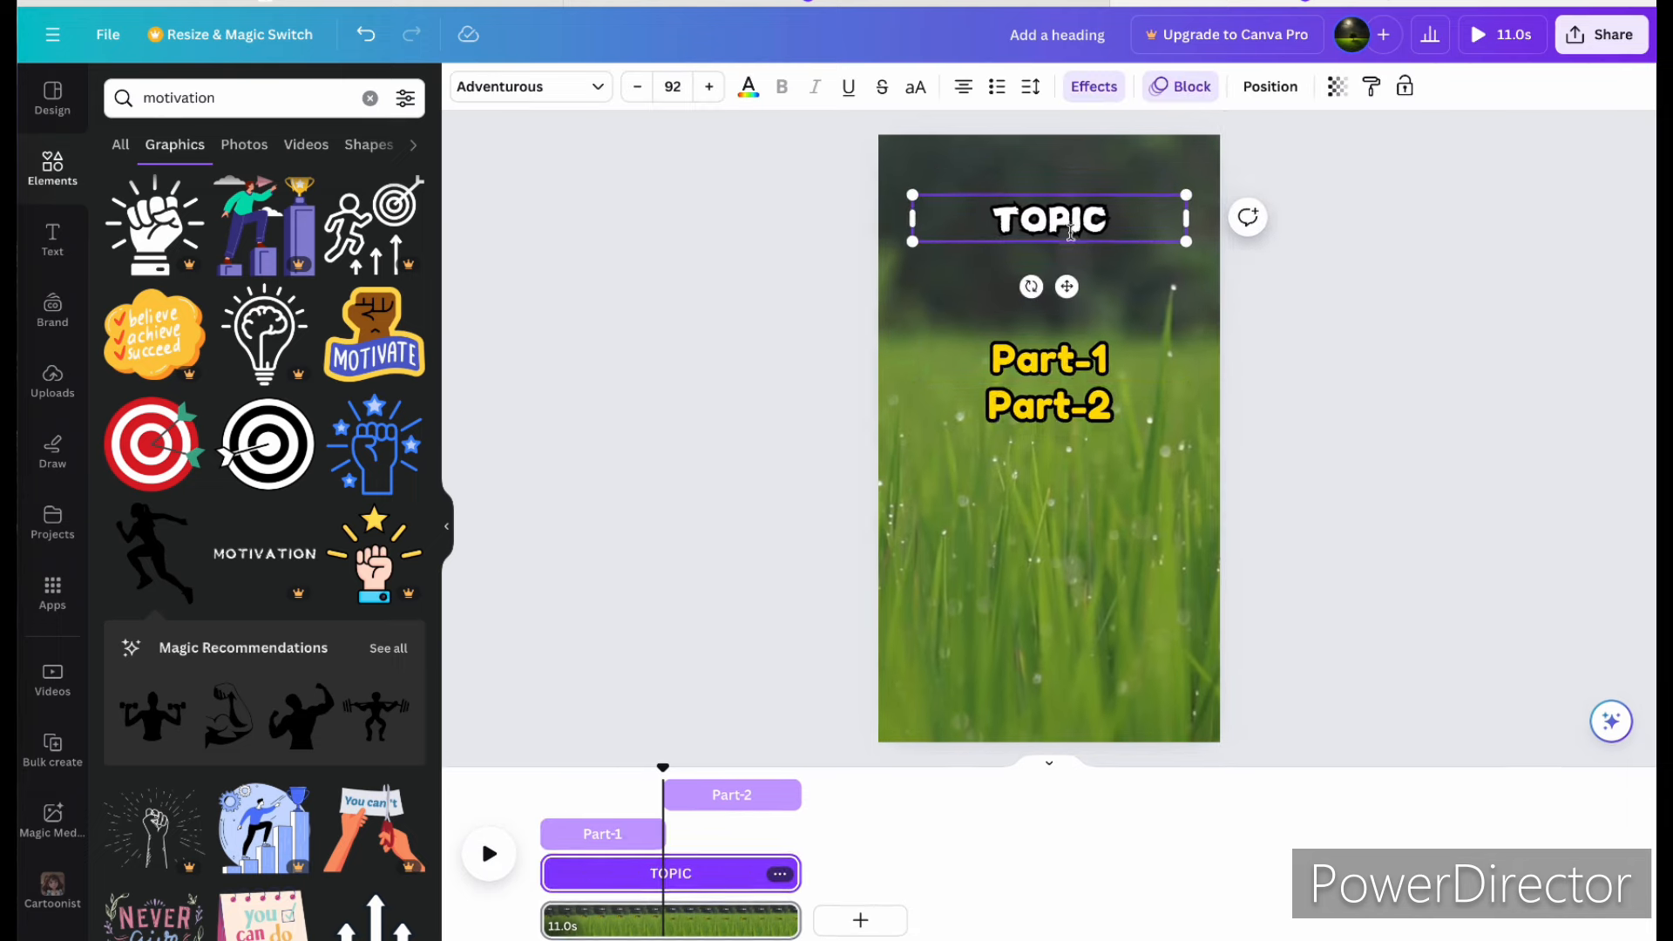
pyautogui.click(1091, 401)
pyautogui.click(1079, 242)
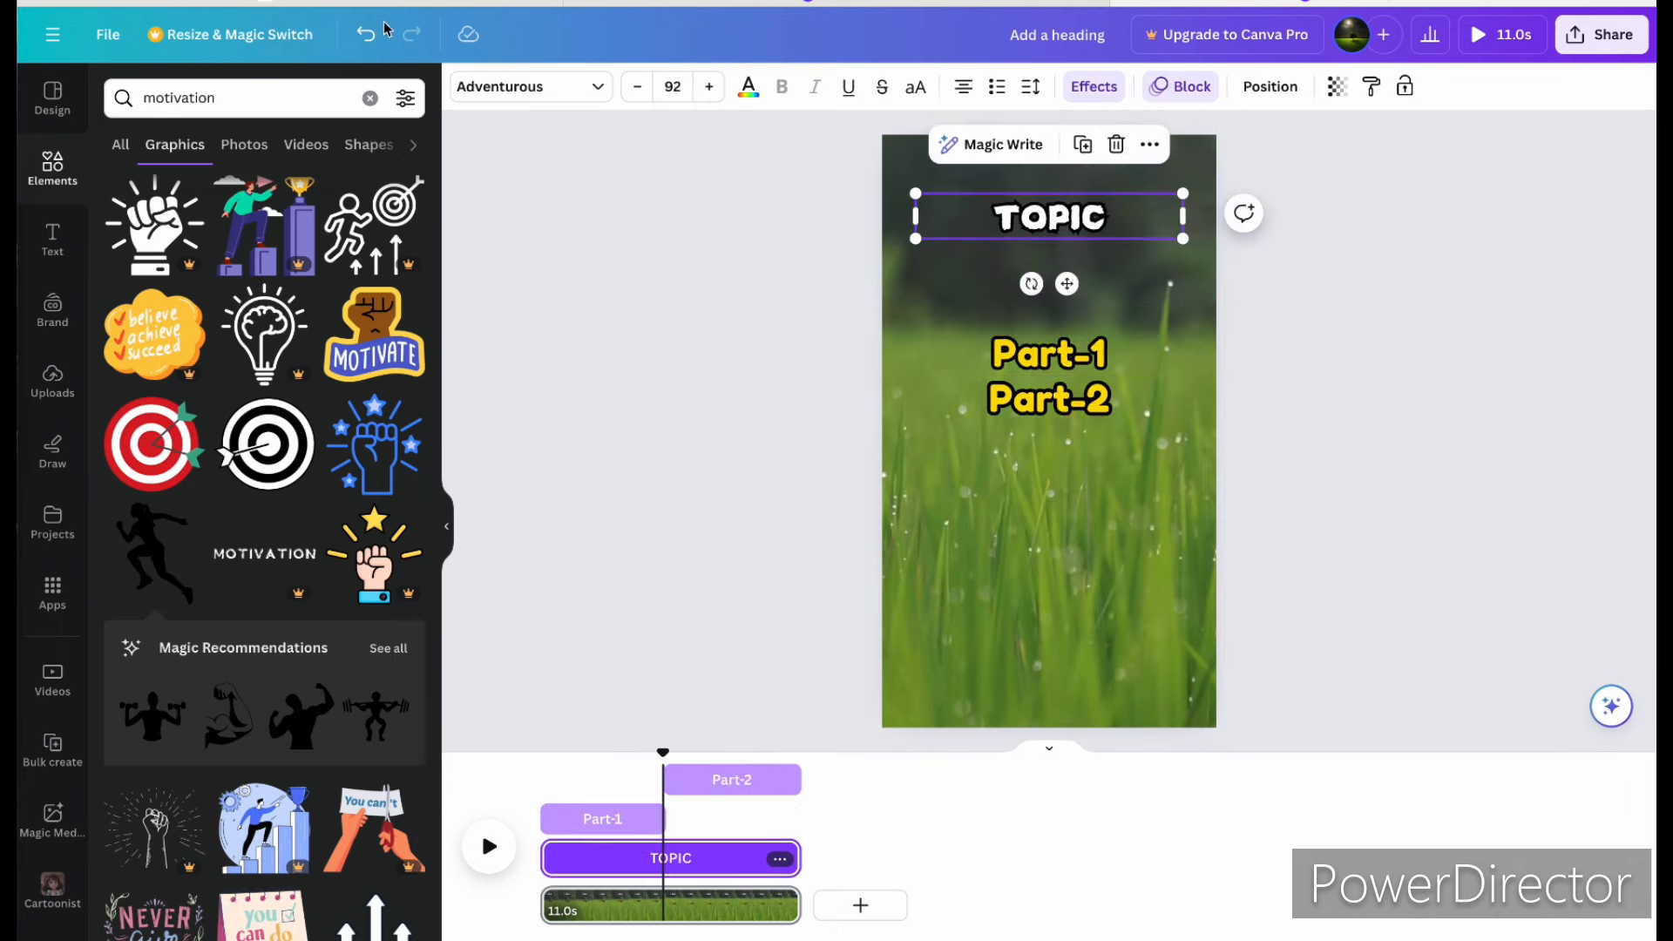
pyautogui.click(340, 4)
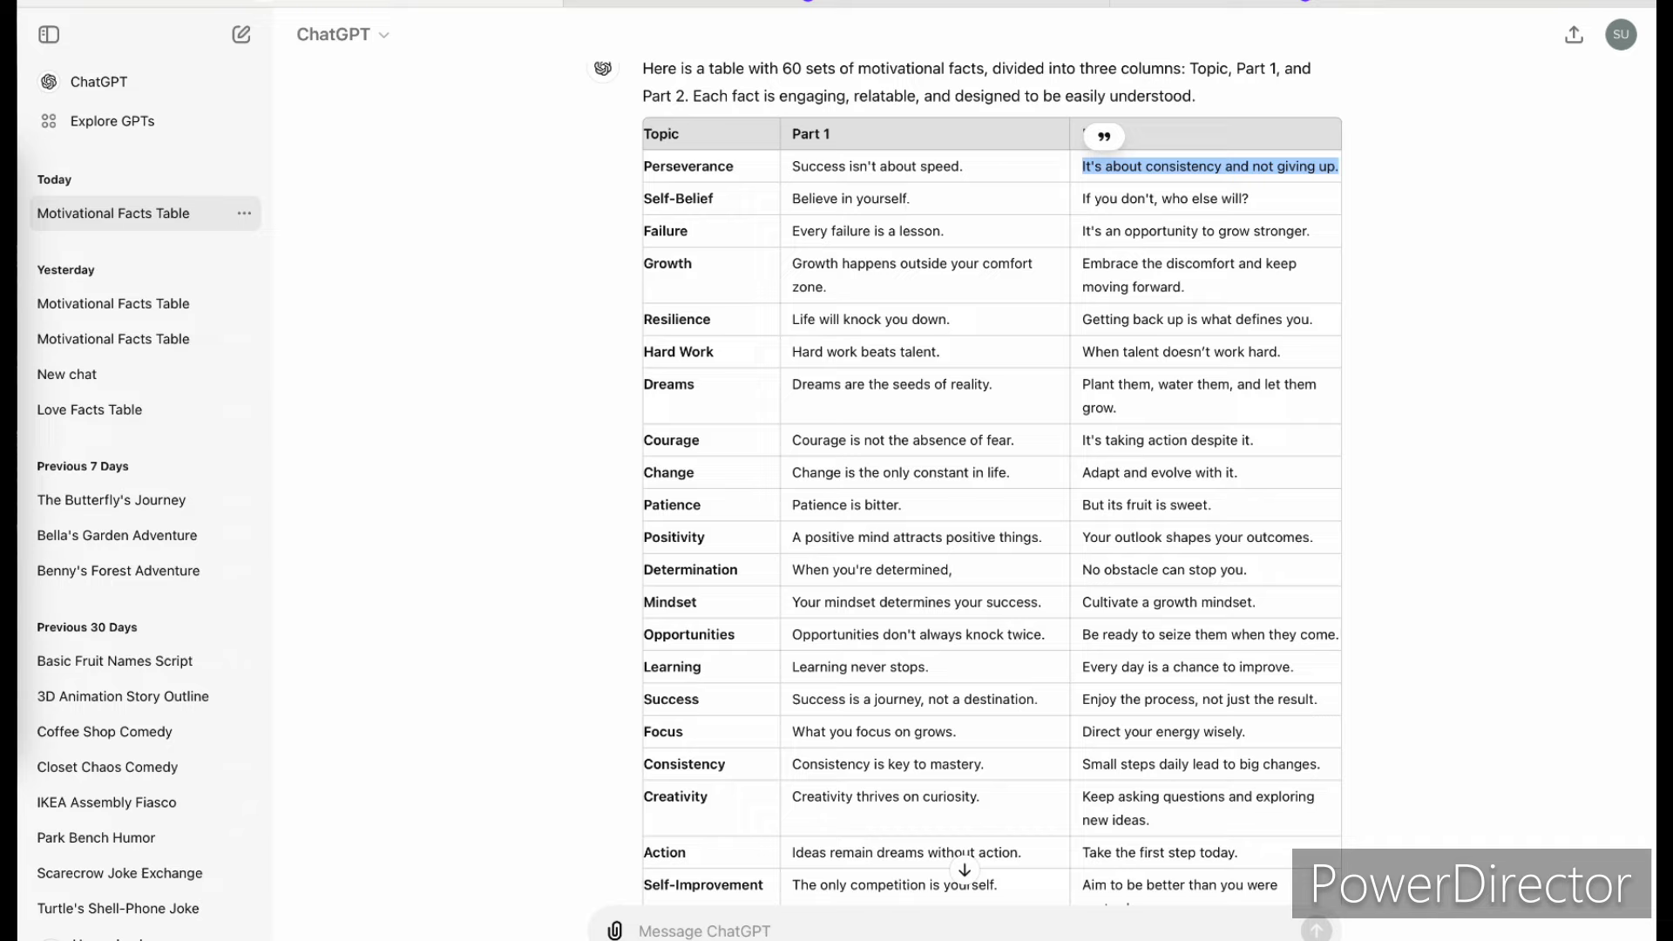
pyautogui.click(314, 6)
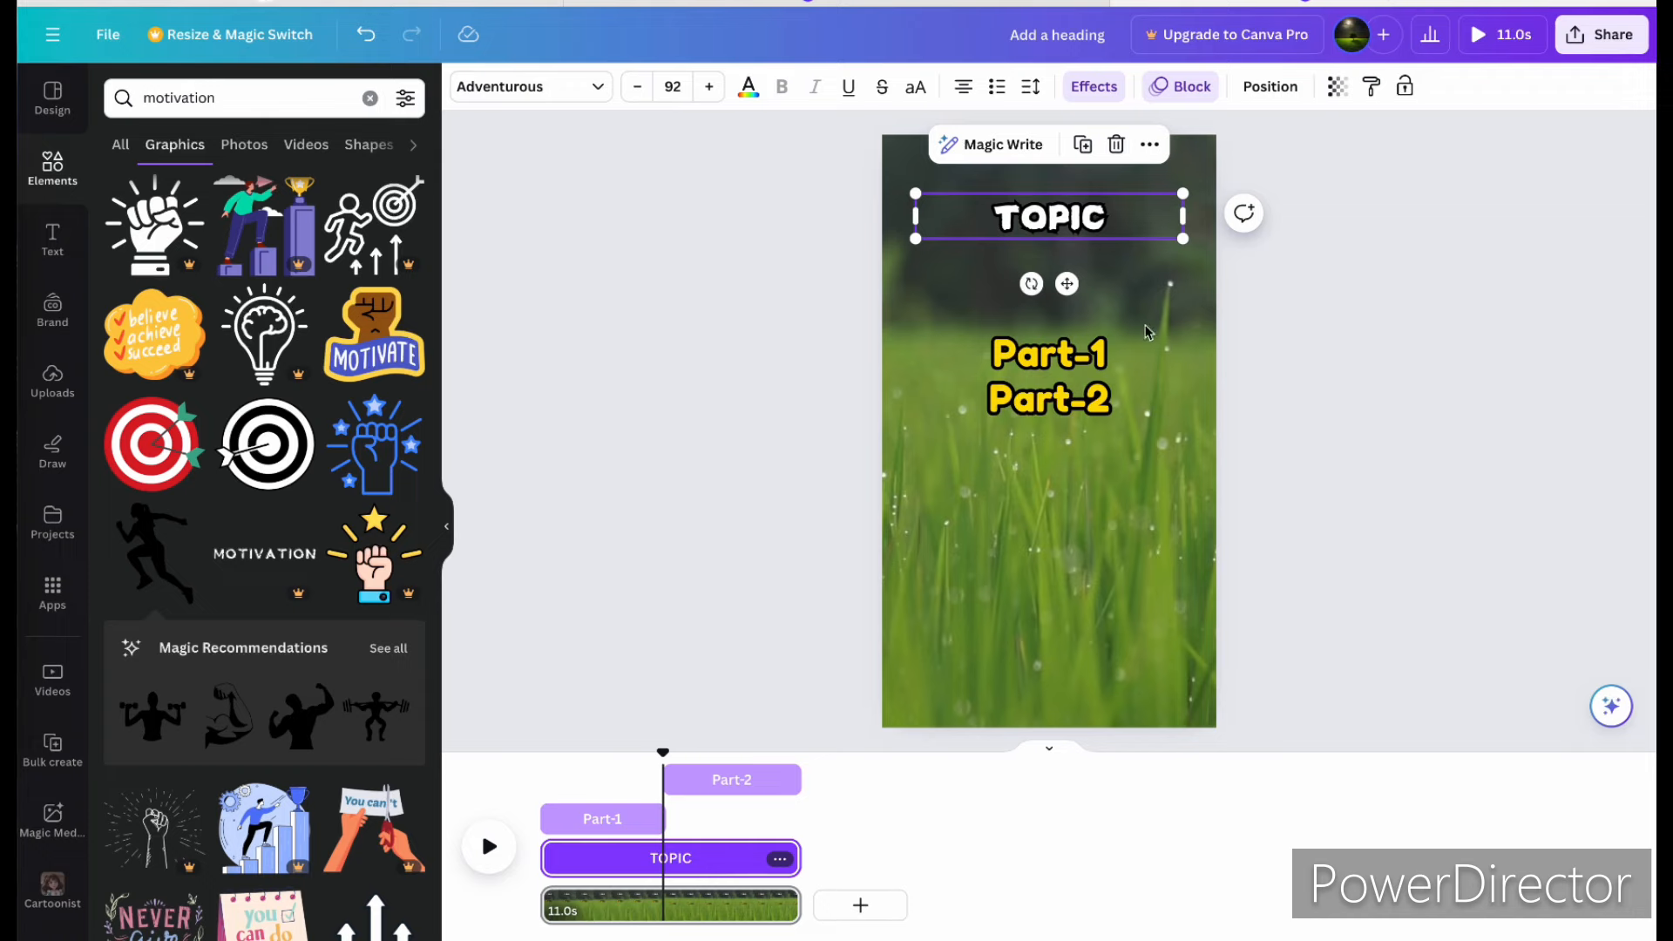
# Step: Copy the first topic, "Perseverance", from the ChatGPT table and replace the TOPIC placeholder on the Canva page with it
pyautogui.click(331, 4)
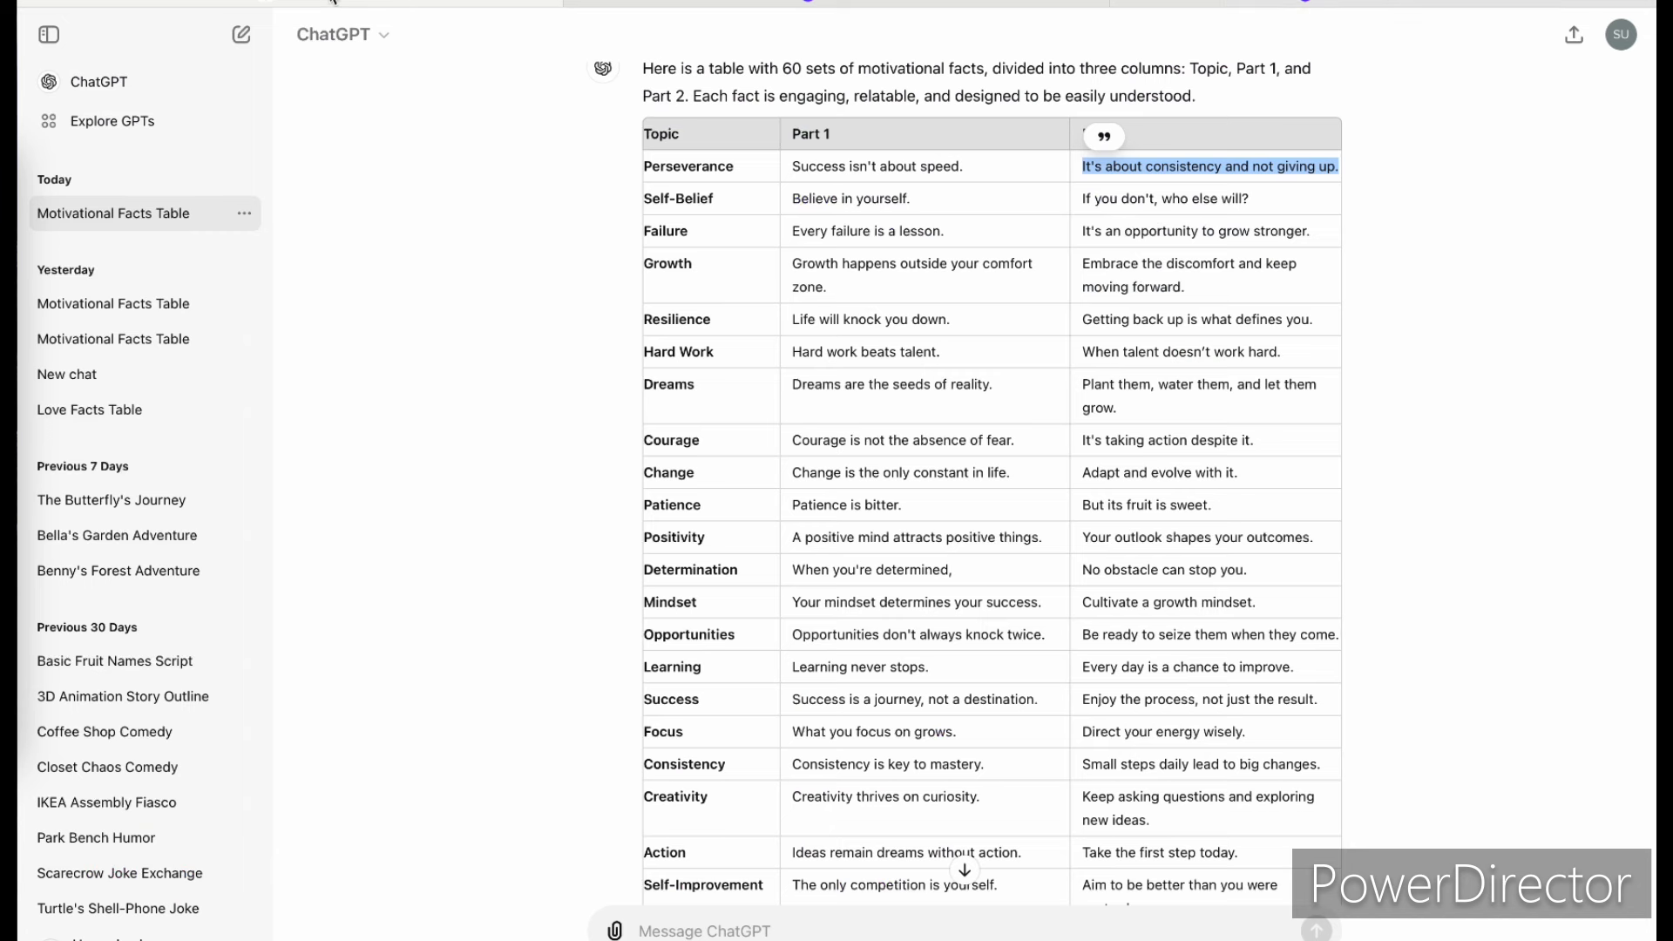
pyautogui.click(749, 162)
pyautogui.moveTo(749, 169); pyautogui.dragTo(645, 168)
pyautogui.hotkey('ctrl', 'c')
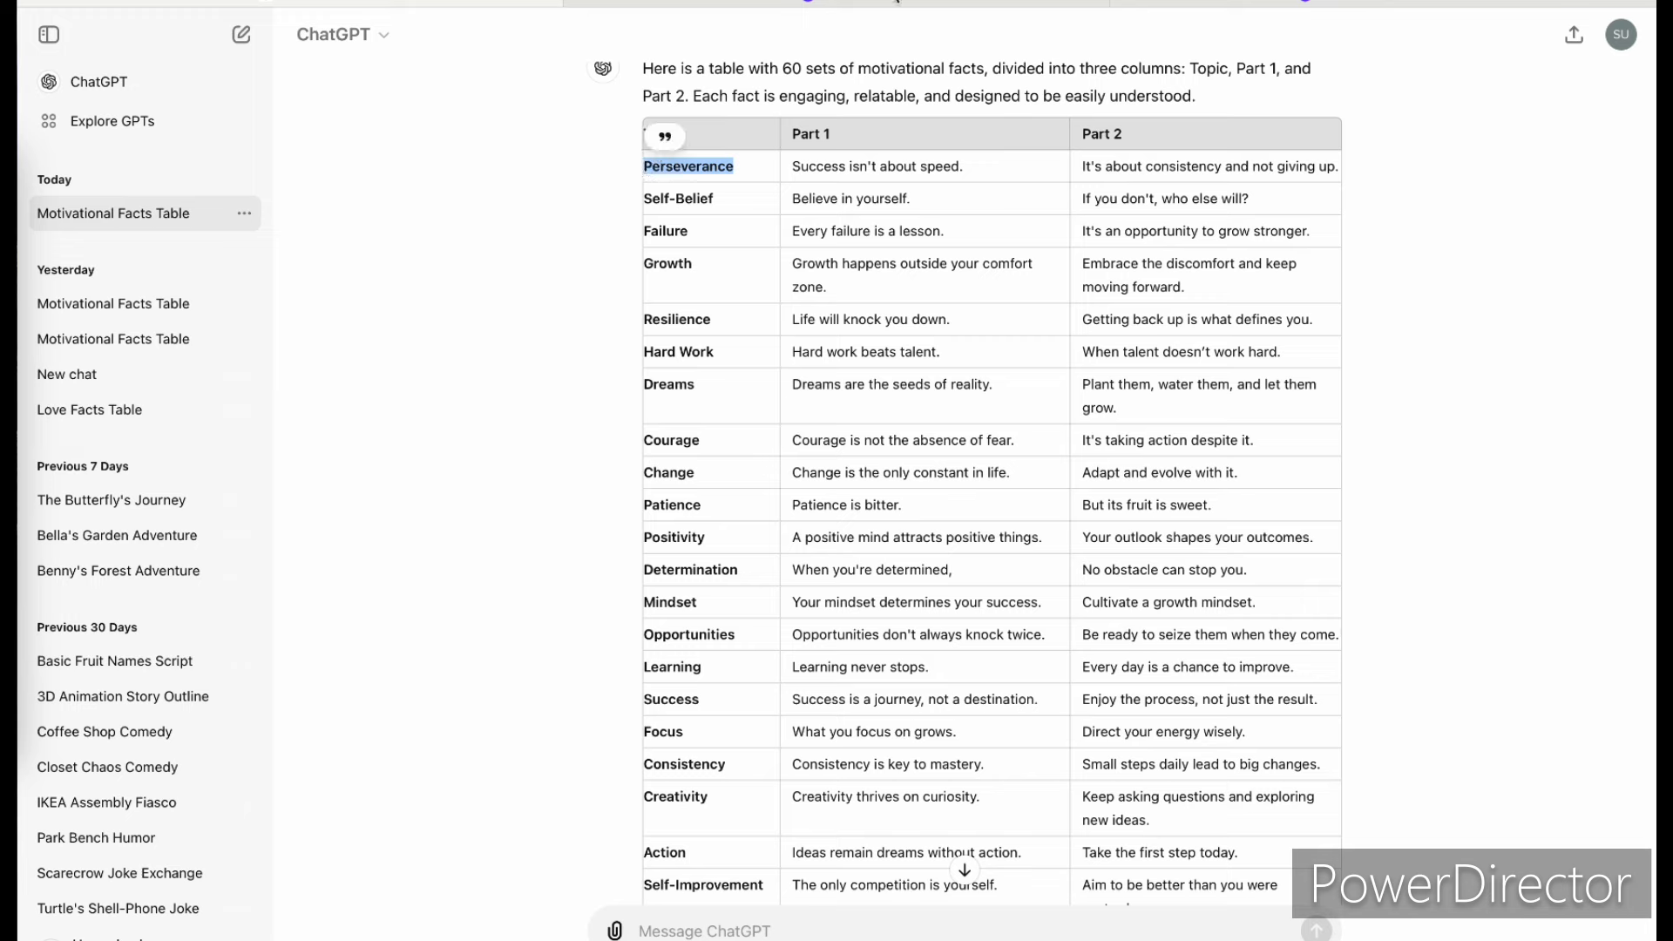
pyautogui.click(1387, 7)
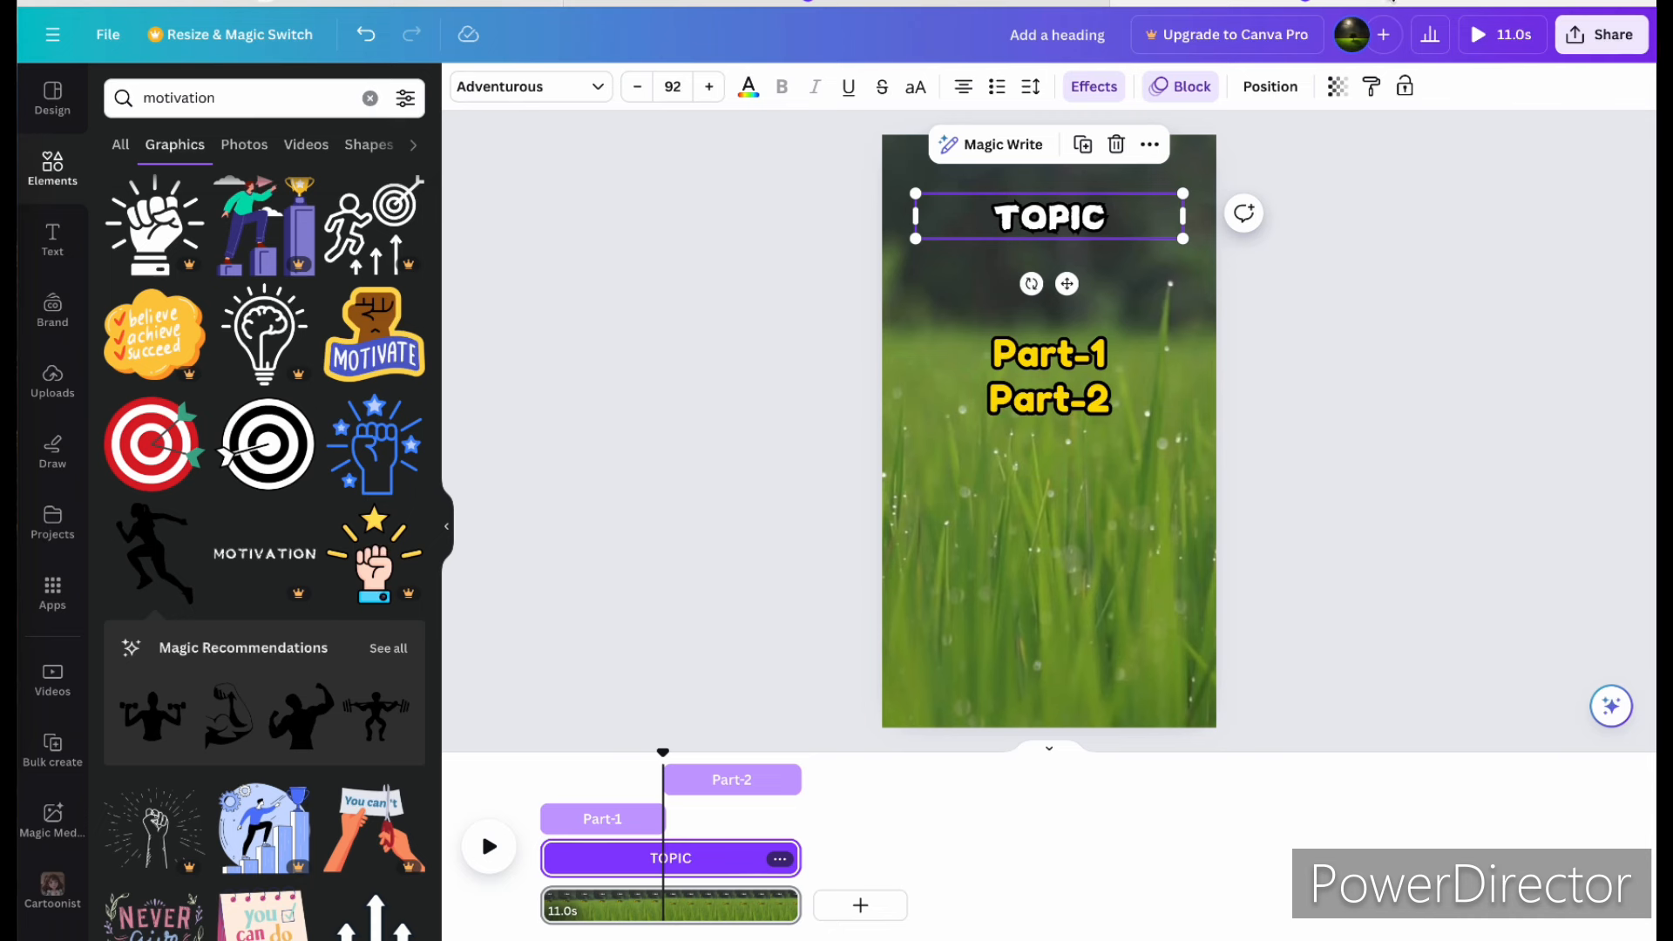
pyautogui.doubleClick(1052, 220)
pyautogui.hotkey('ctrl', 'v')
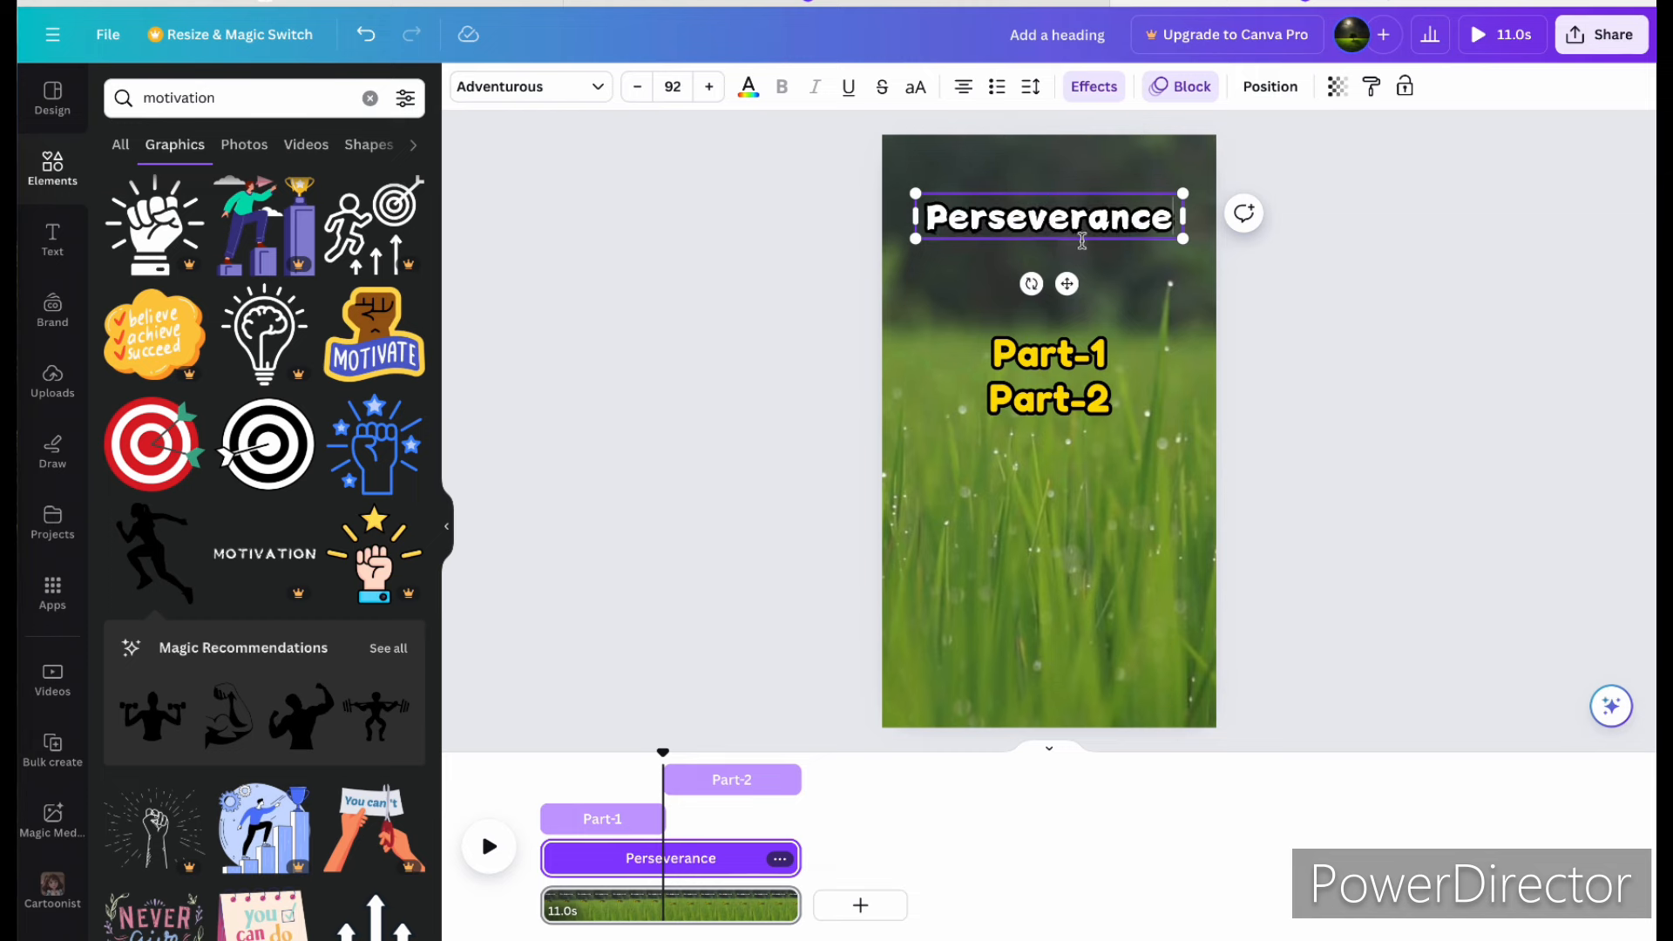
# Step: Copy "Success isn't about speed." from the Perseverance row in ChatGPT and replace the Part-1 placeholder in Canva with it
pyautogui.click(1084, 348)
pyautogui.click(339, 2)
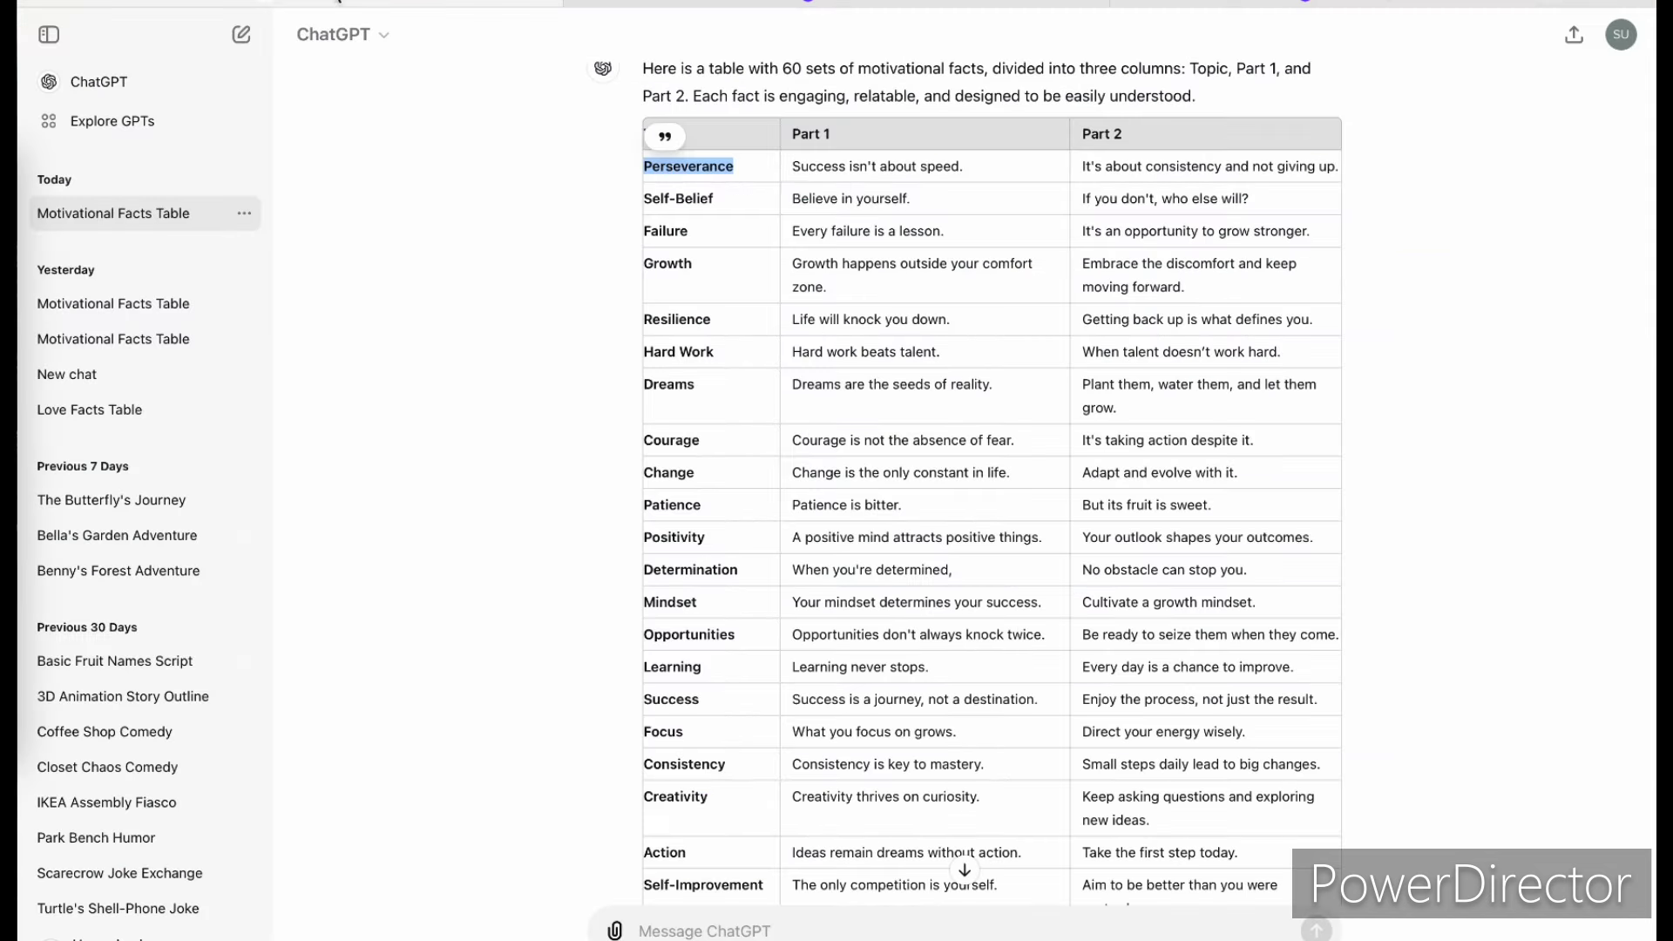
pyautogui.moveTo(793, 169); pyautogui.dragTo(974, 174)
pyautogui.hotkey('ctrl', 'c')
pyautogui.click(1375, 4)
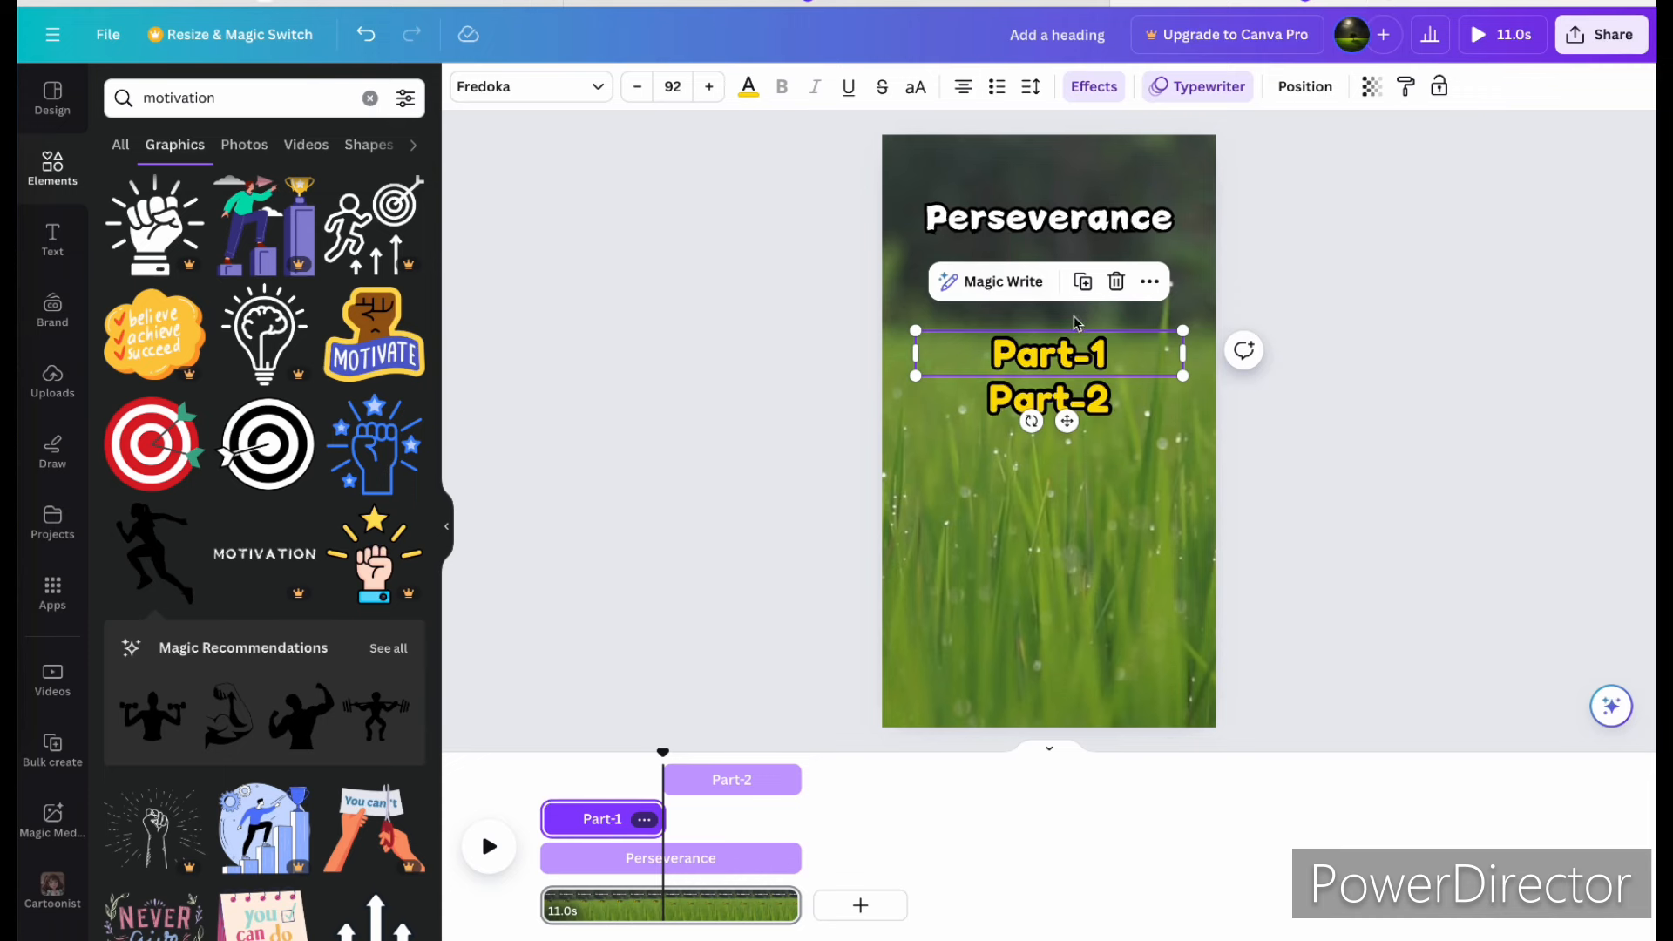
pyautogui.doubleClick(1044, 353)
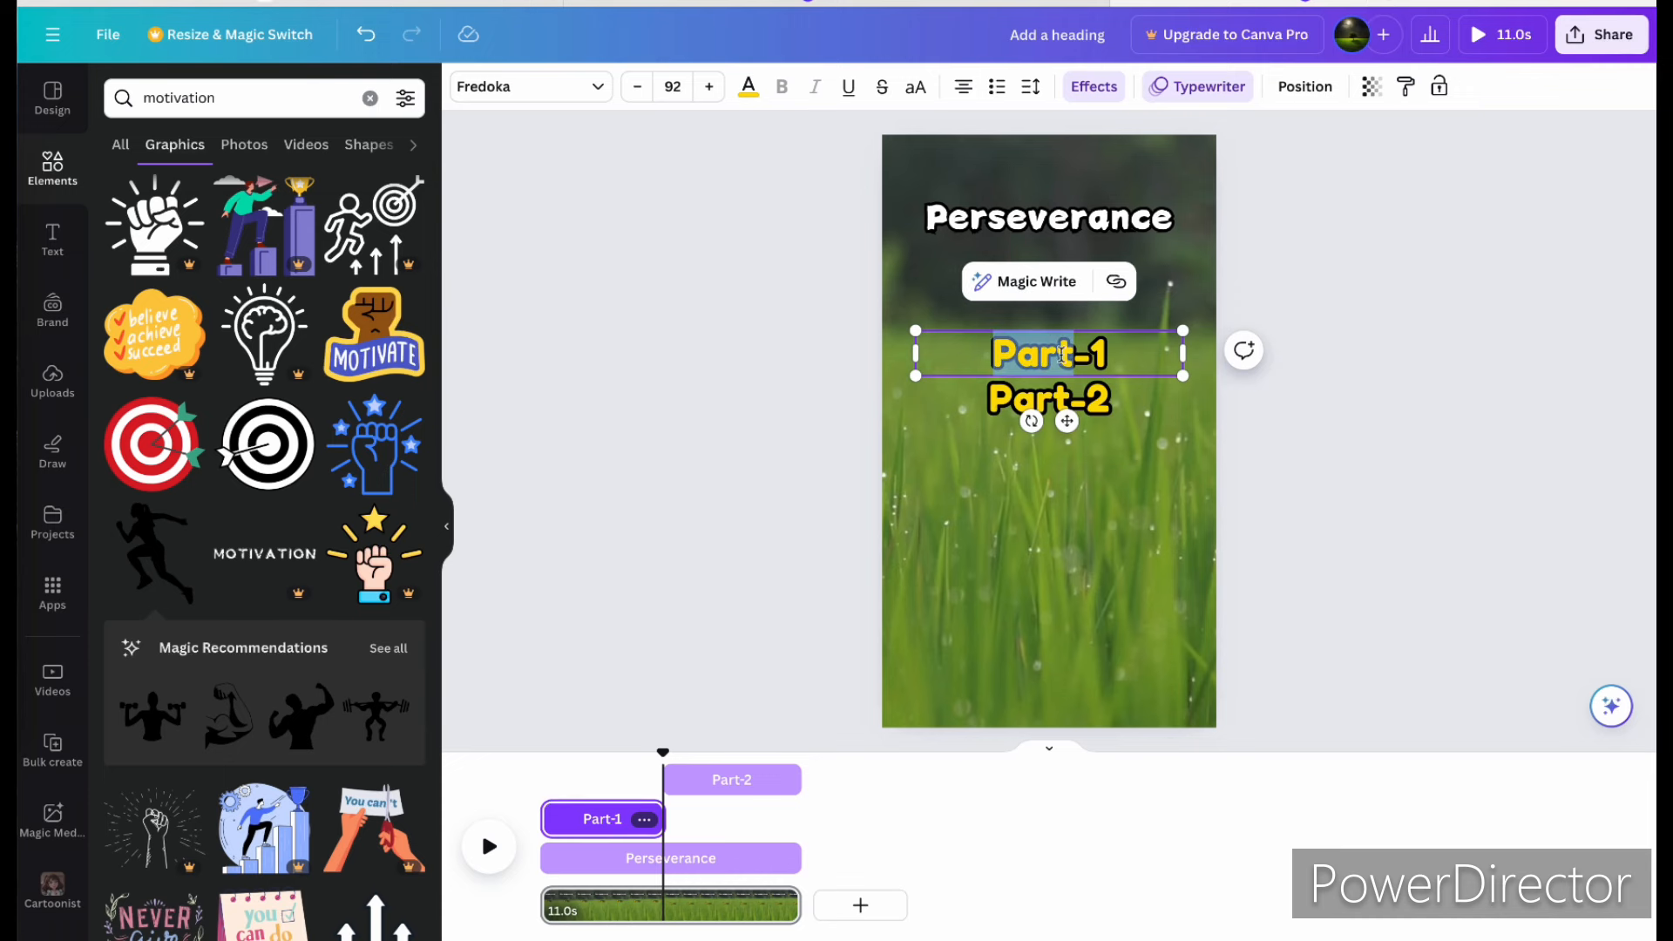
pyautogui.tripleClick(1108, 354)
pyautogui.hotkey('ctrl', 'v')
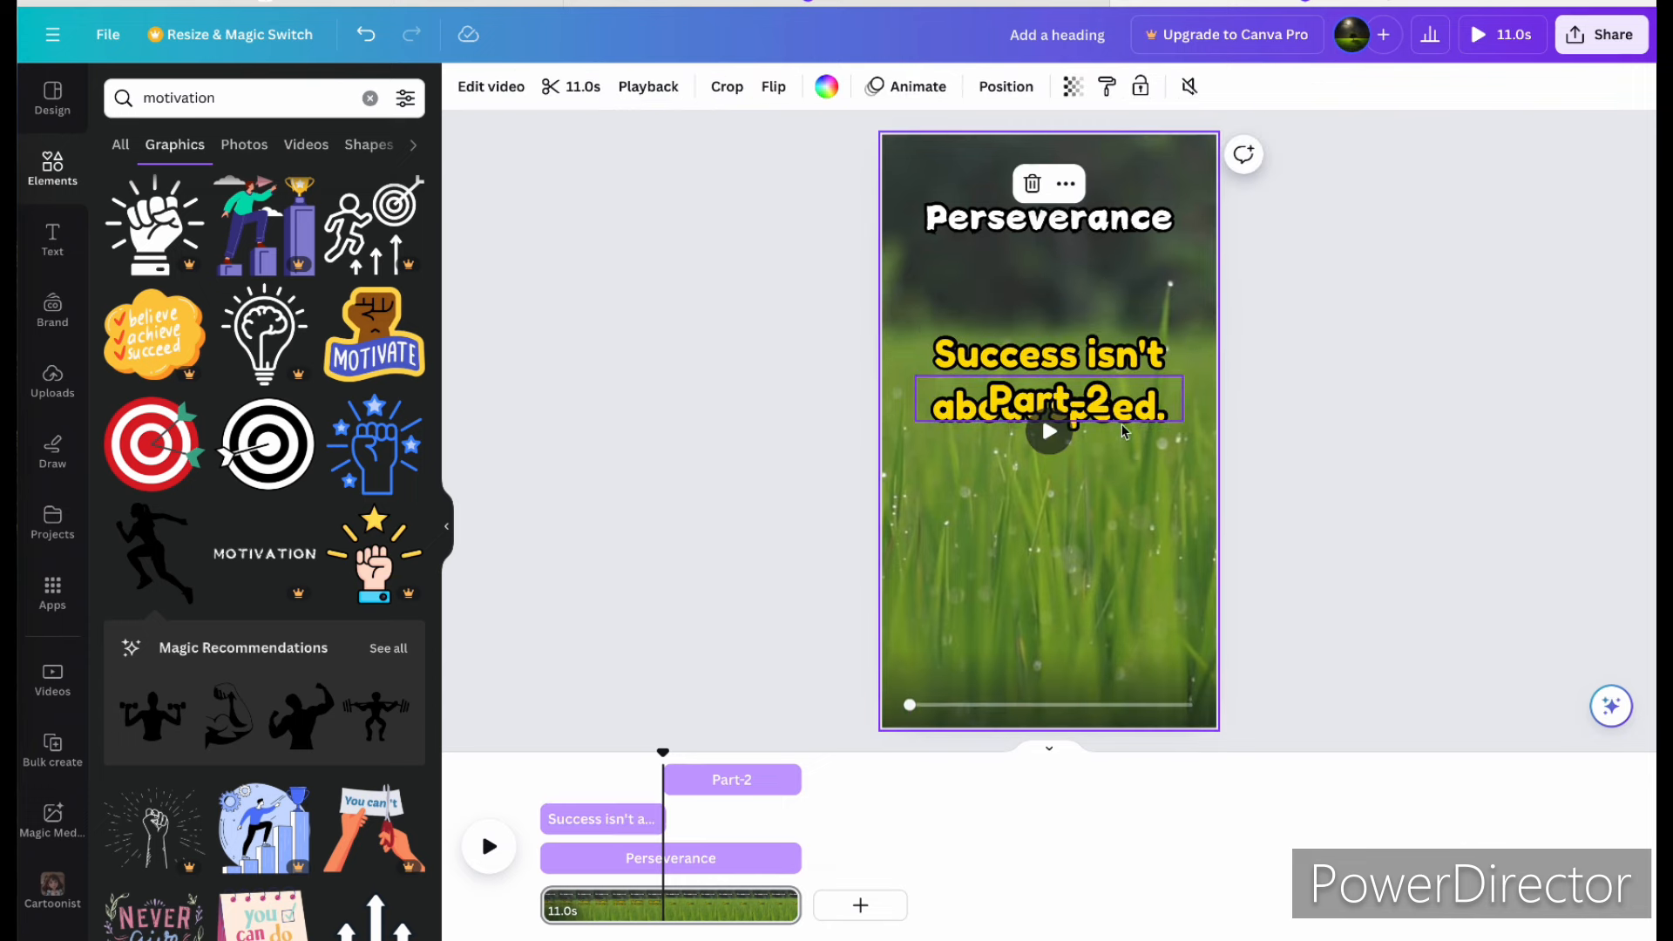
# Step: Copy "It's about consistency and not giving up." from the ChatGPT table and replace the Part-2 placeholder in Canva with it
pyautogui.click(1124, 489)
pyautogui.click(1110, 396)
pyautogui.click(358, 3)
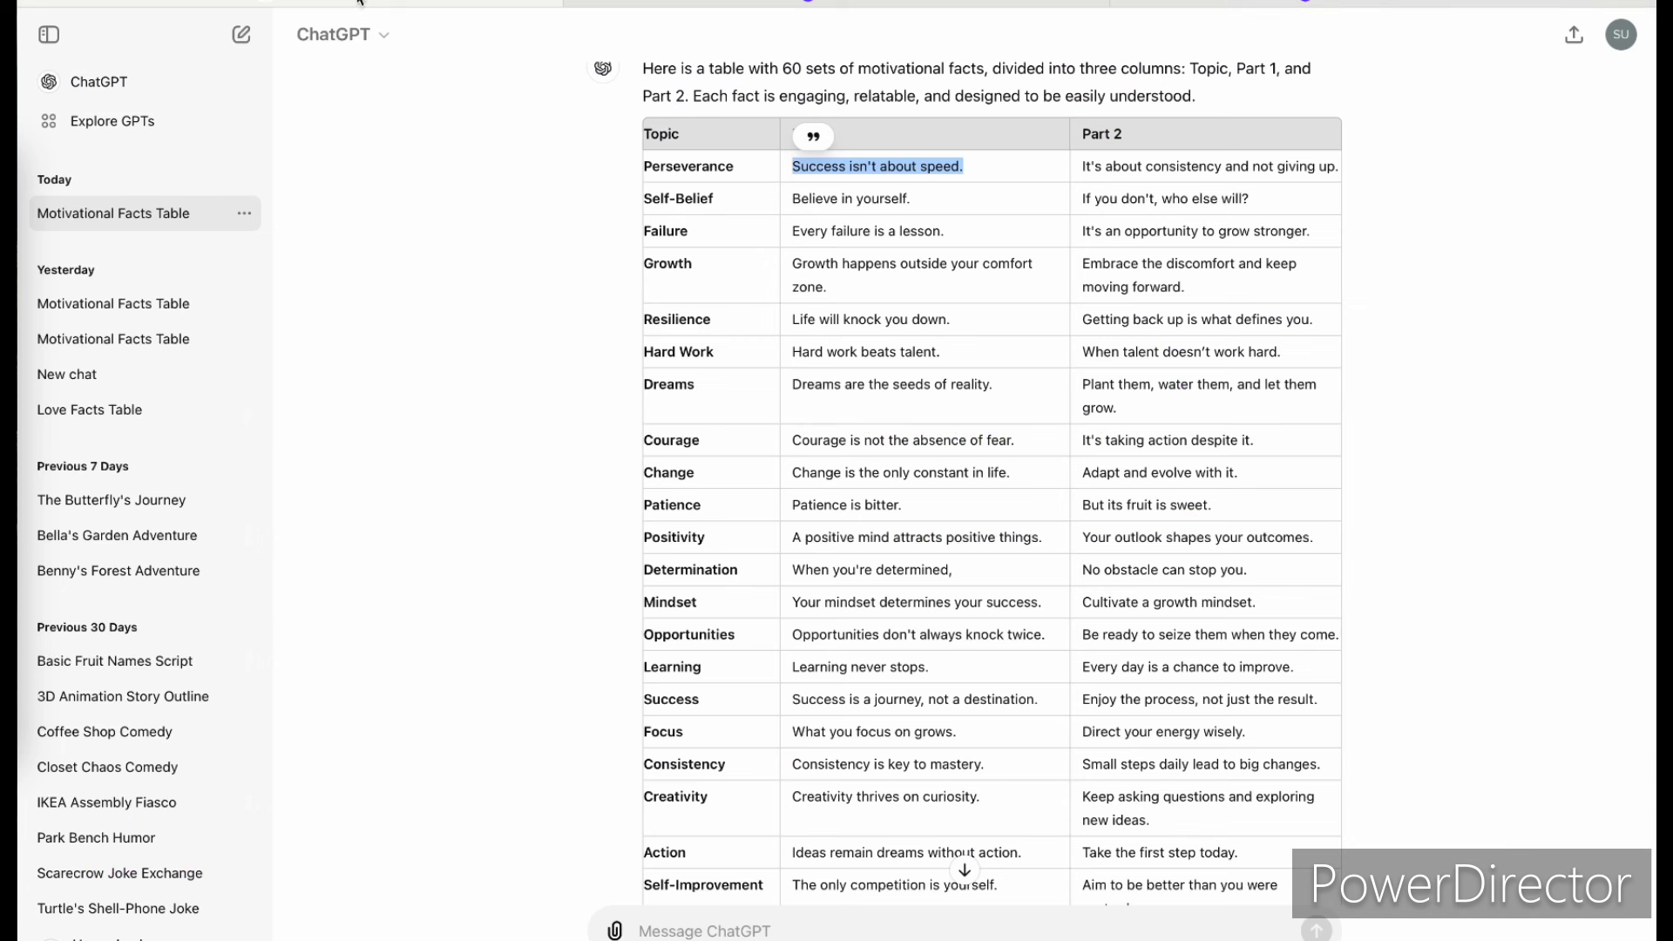
pyautogui.moveTo(1082, 172); pyautogui.dragTo(1339, 171)
pyautogui.hotkey('ctrl', 'c')
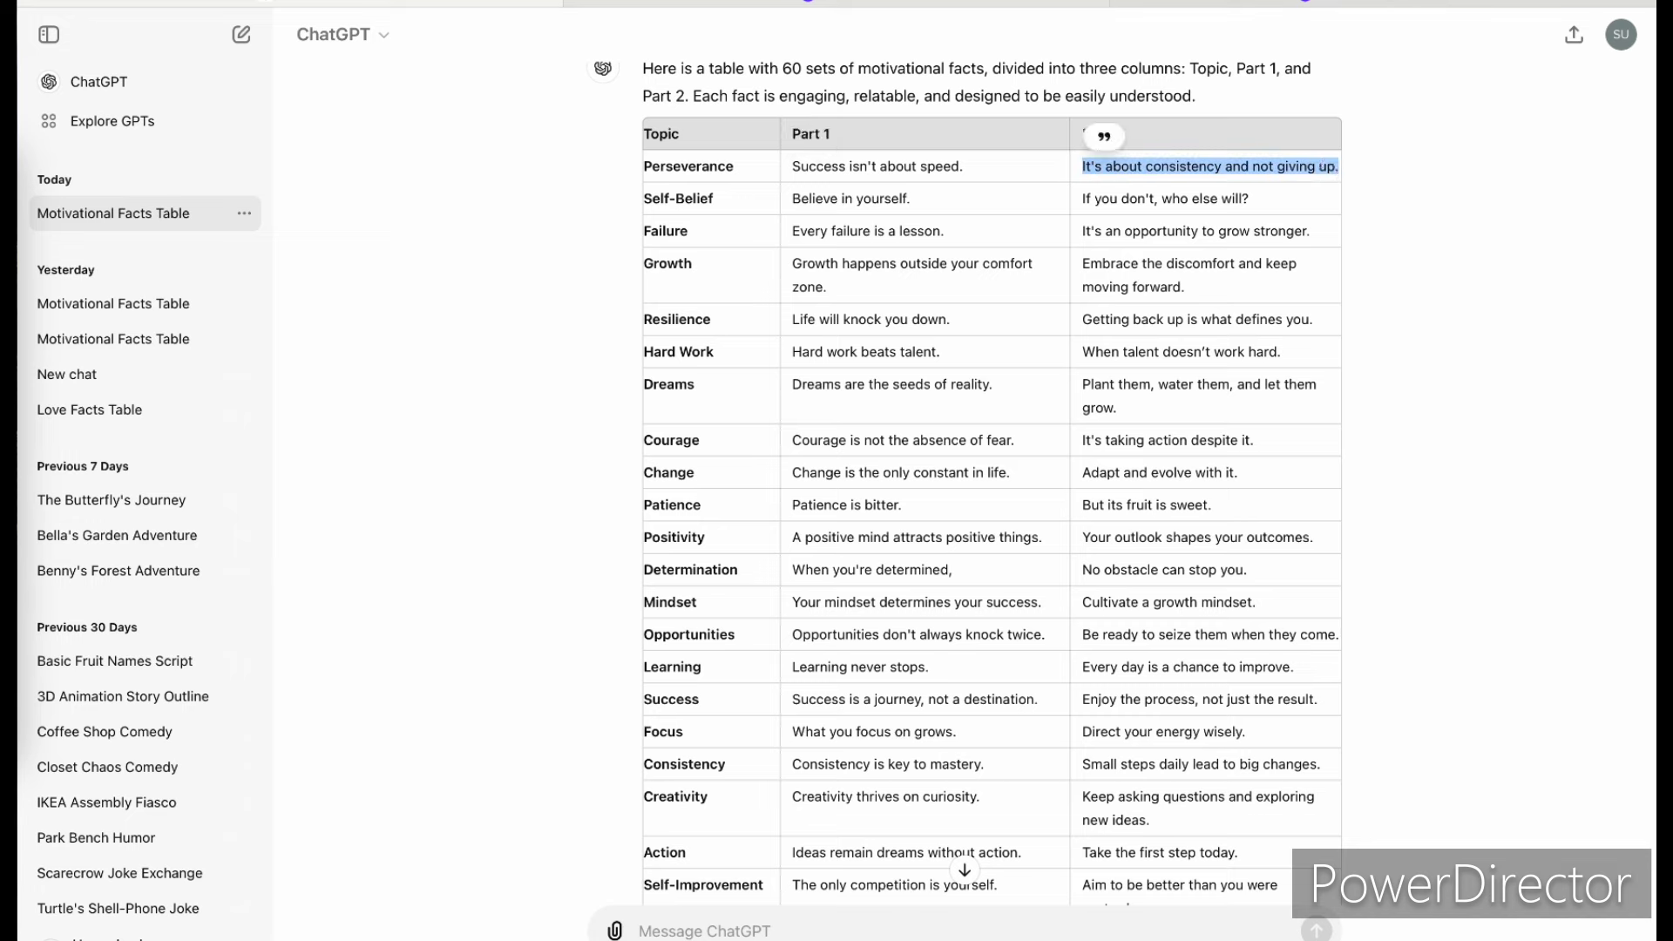
pyautogui.click(1397, 3)
pyautogui.tripleClick(1062, 395)
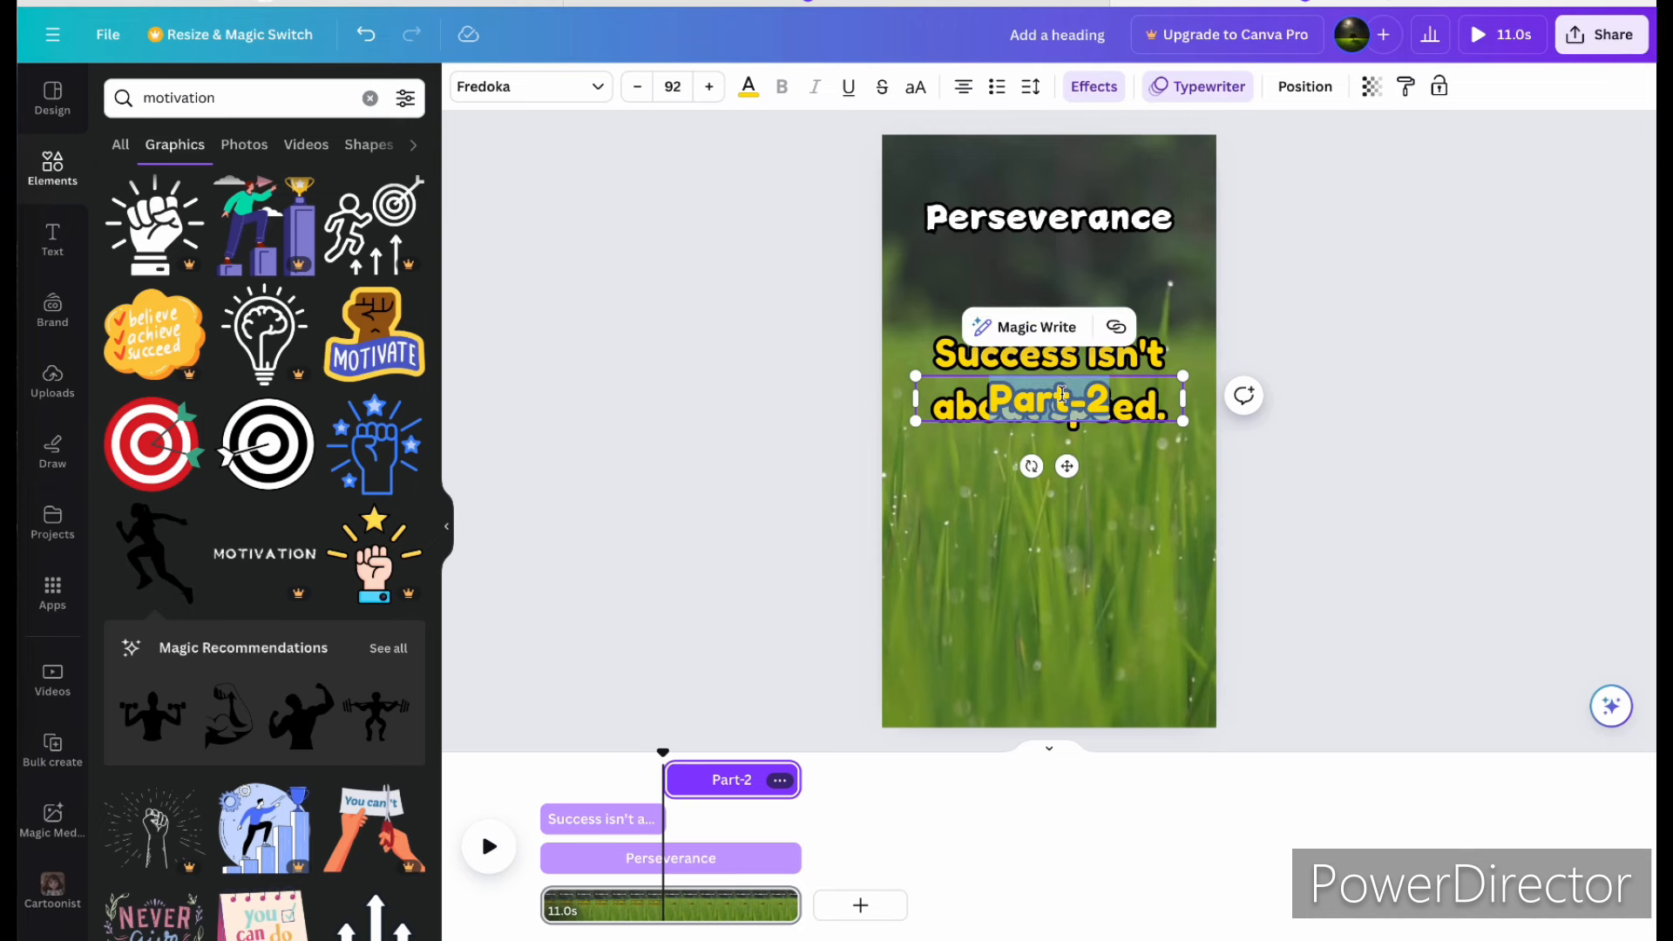
pyautogui.hotkey('ctrl', 'v')
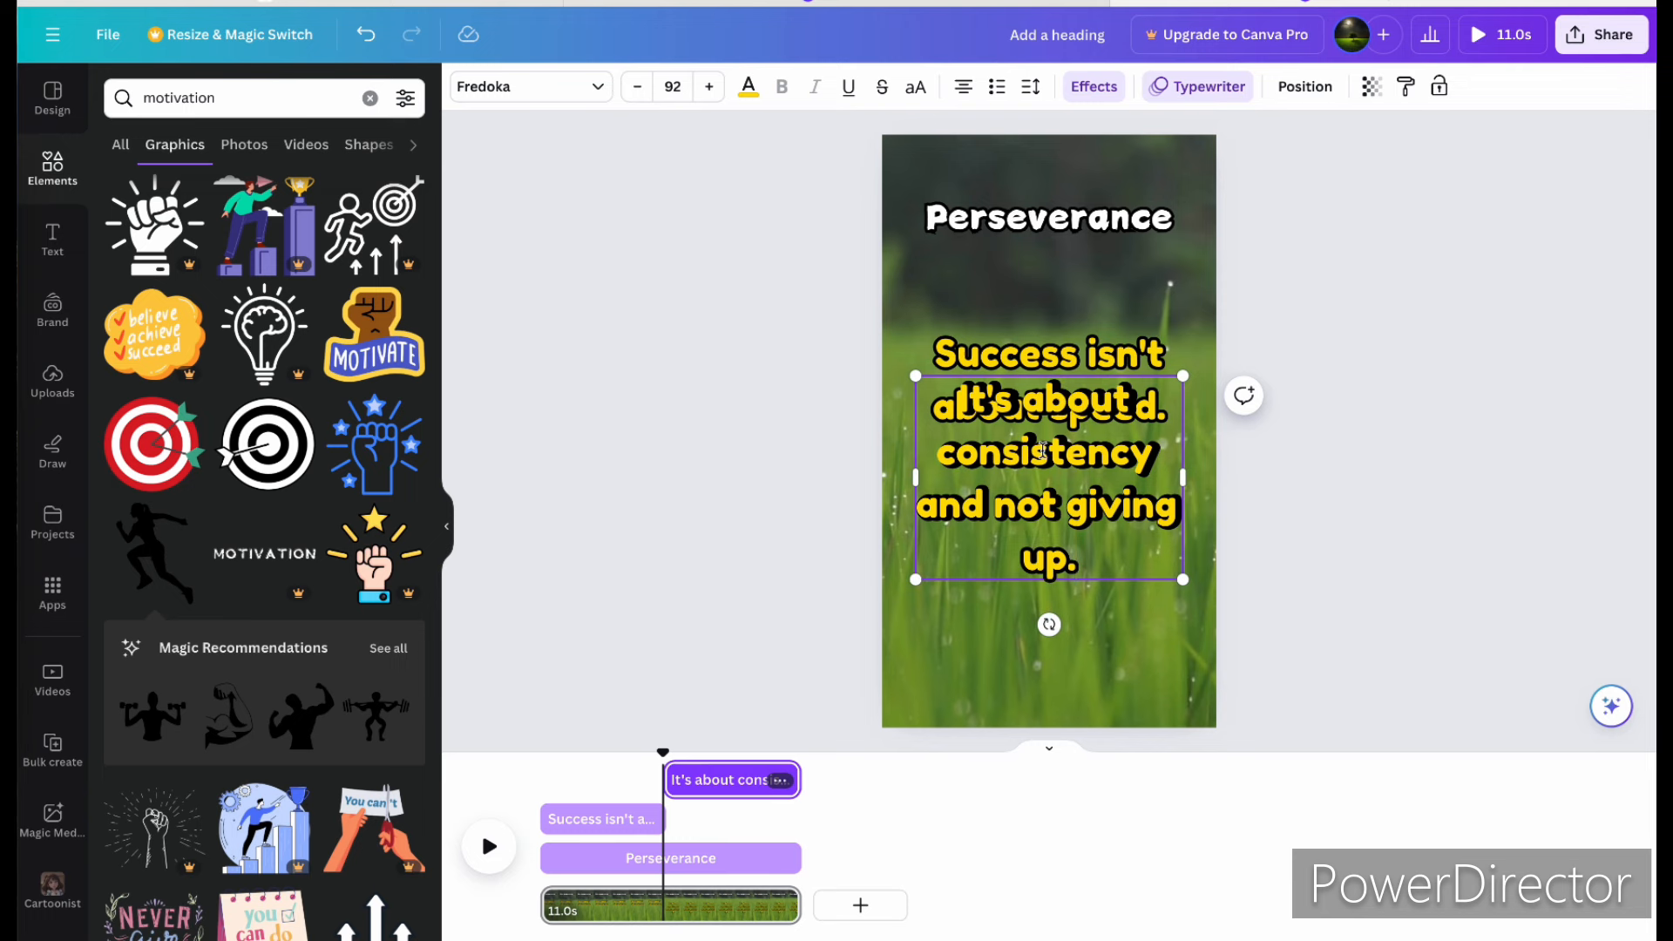
# Step: Preview the Perseverance page's text animations by playing the timeline from the beginning
pyautogui.click(1061, 343)
pyautogui.click(1102, 490)
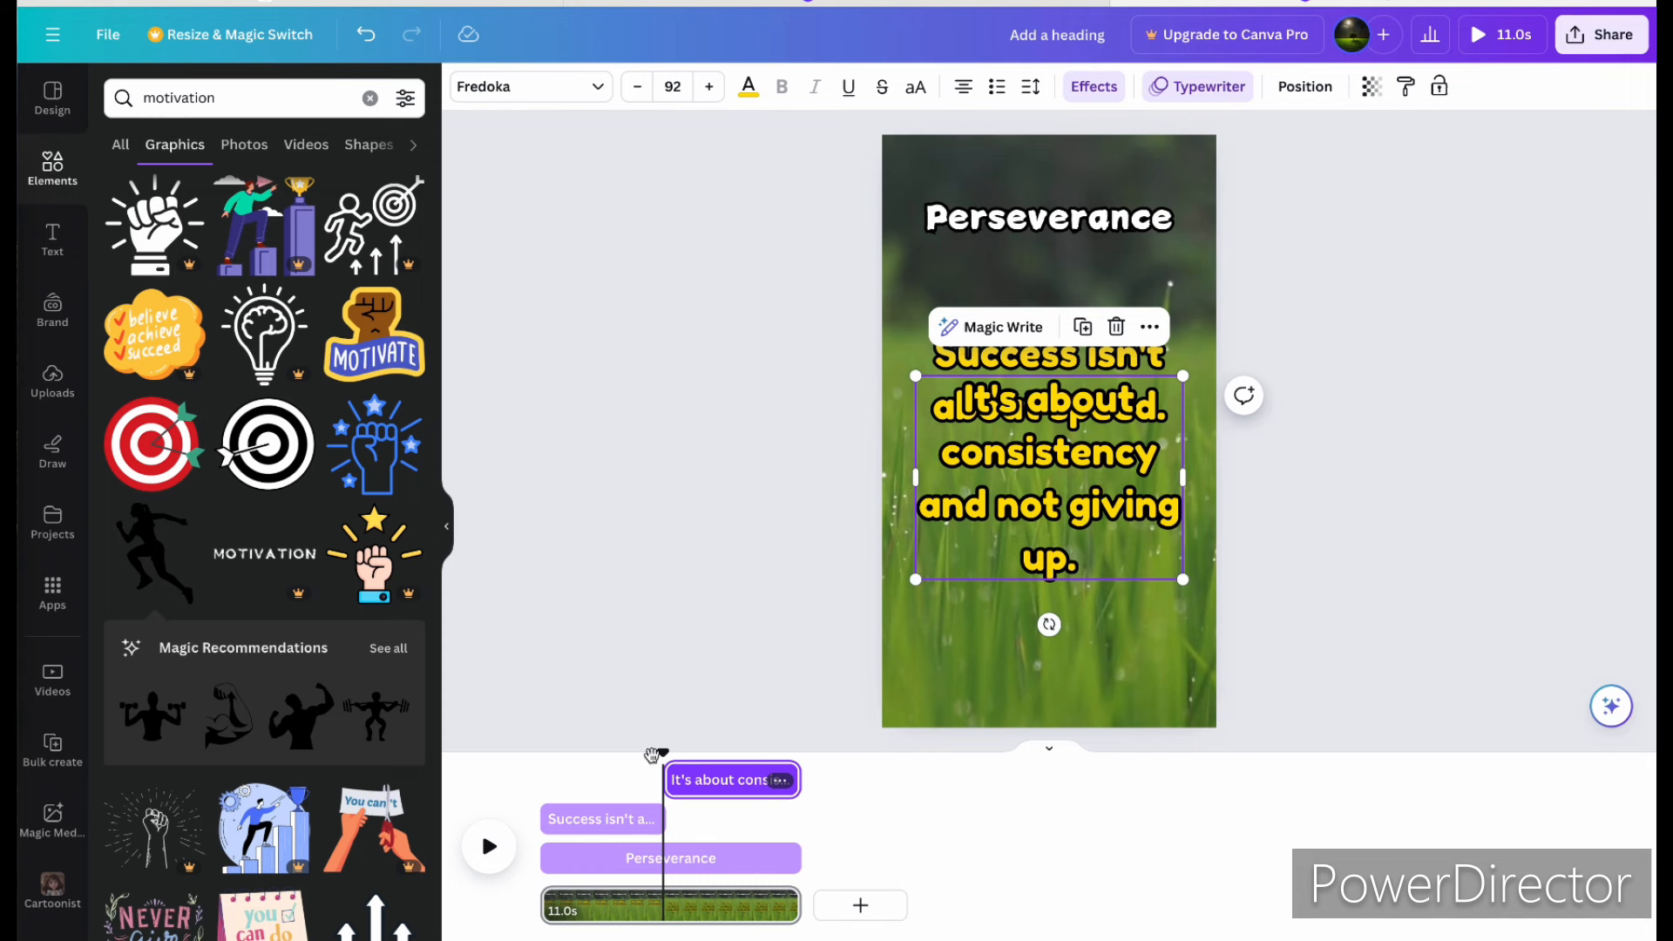
pyautogui.moveTo(670, 754); pyautogui.dragTo(541, 753)
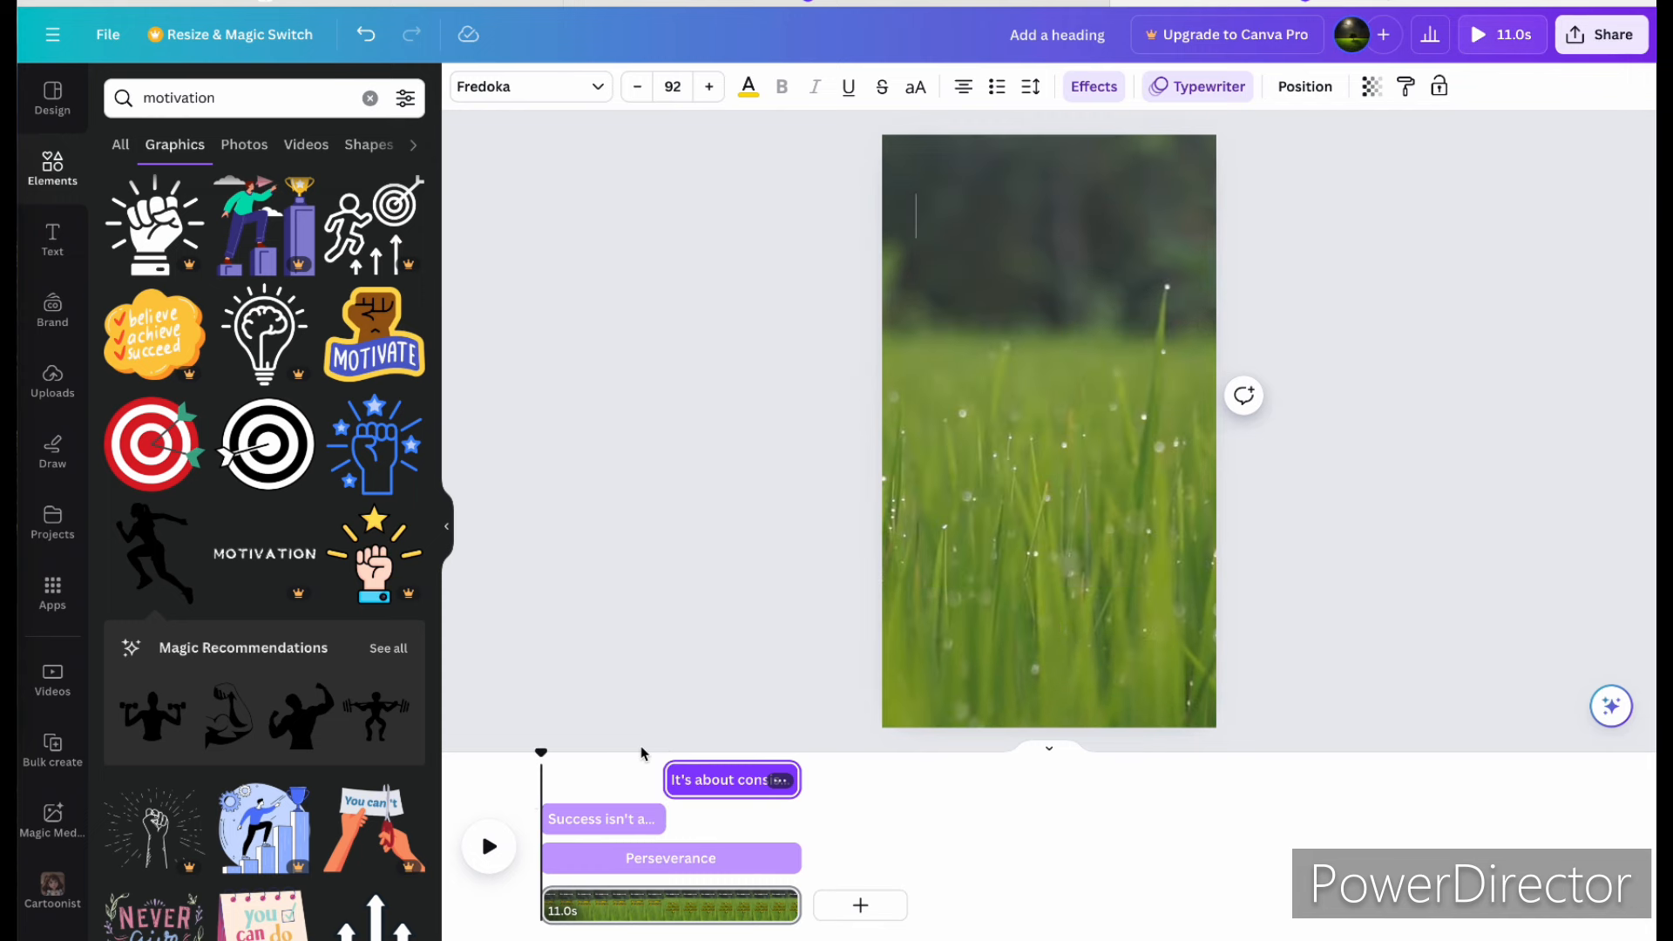
pyautogui.click(489, 857)
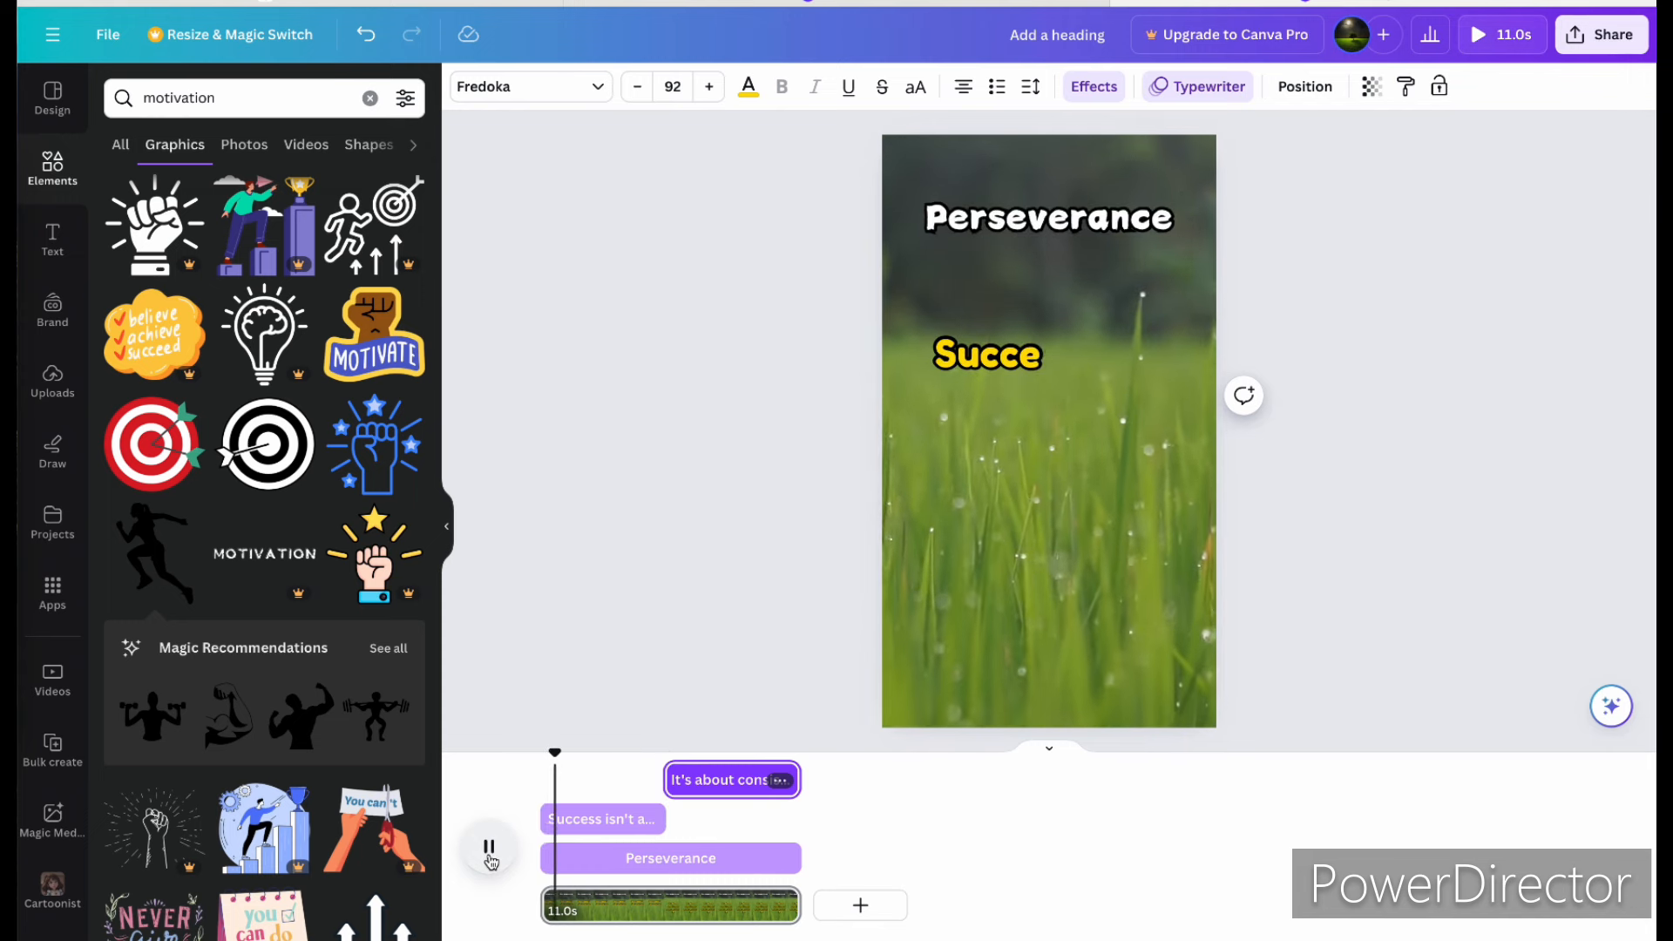
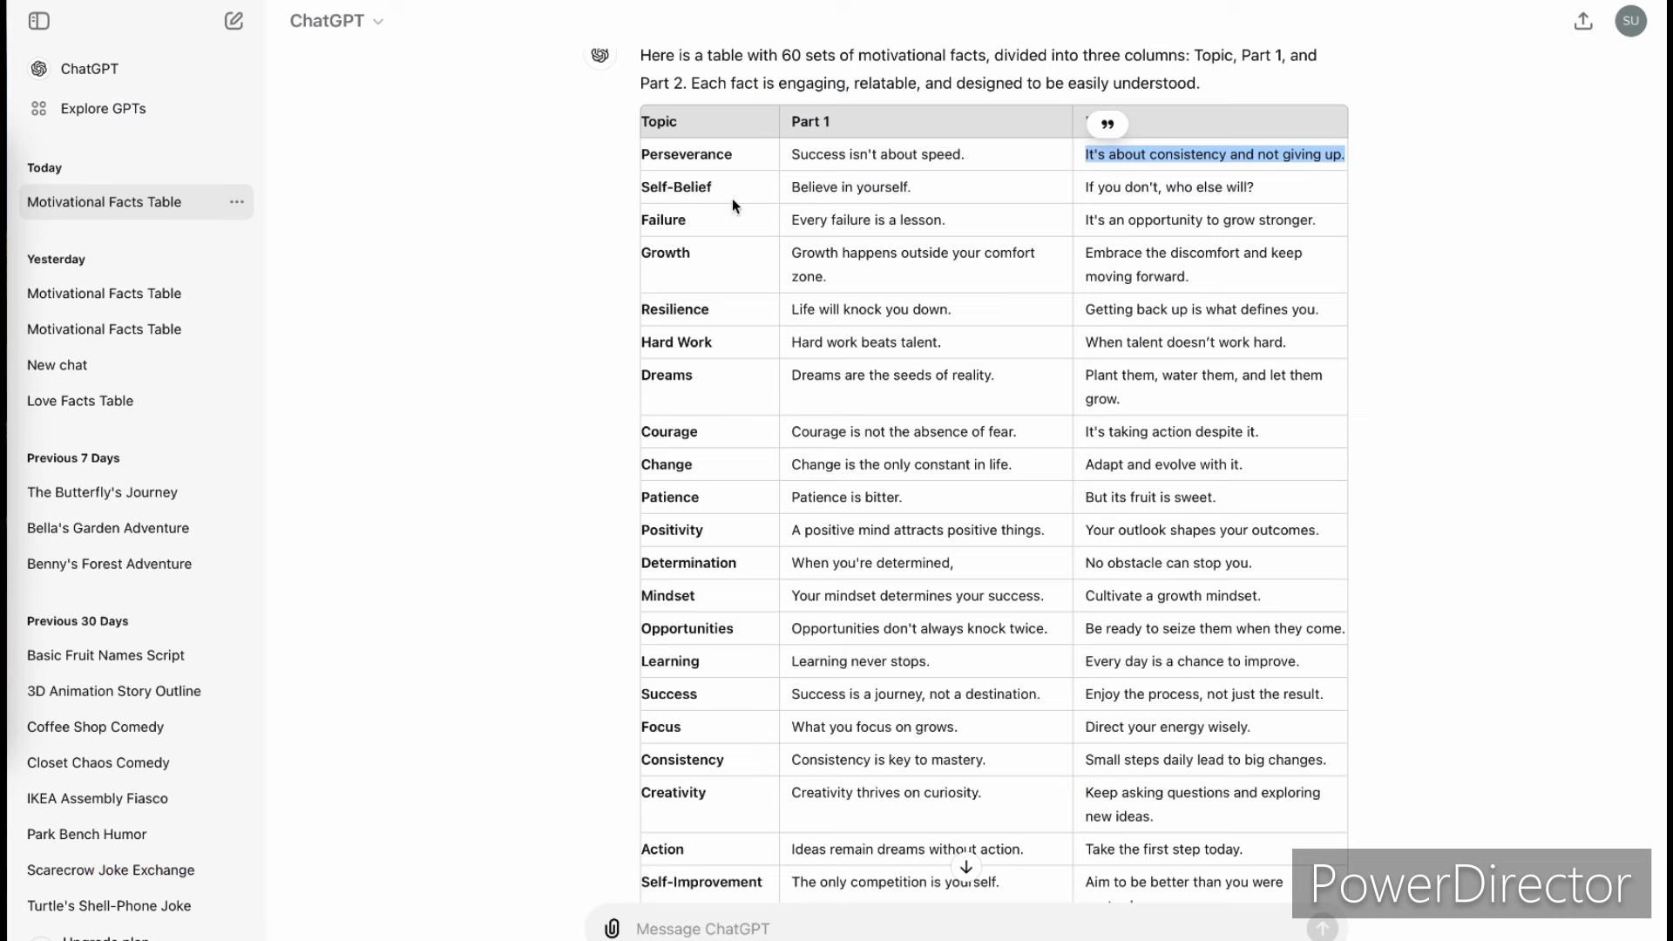
# Step: Using the second ChatGPT table row, replace the second page's topic with "Self-Belief" and its first part with "Believe in yourself."
pyautogui.moveTo(638, 185); pyautogui.dragTo(720, 189)
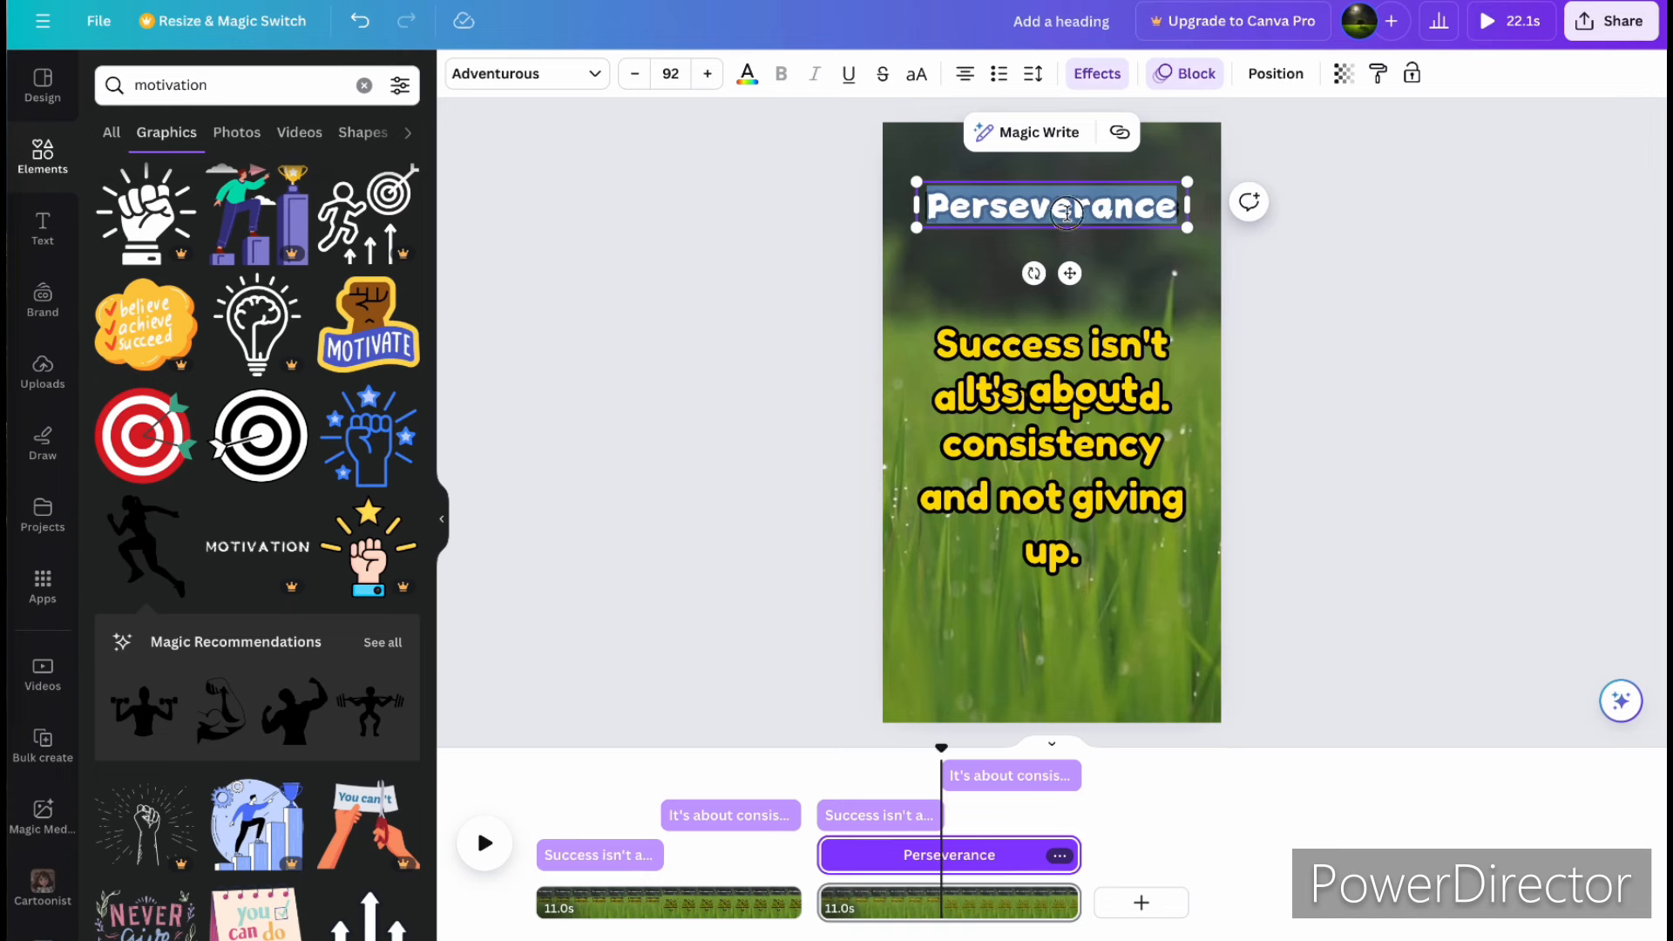
pyautogui.write('Self-Belief')
pyautogui.doubleClick(1085, 332)
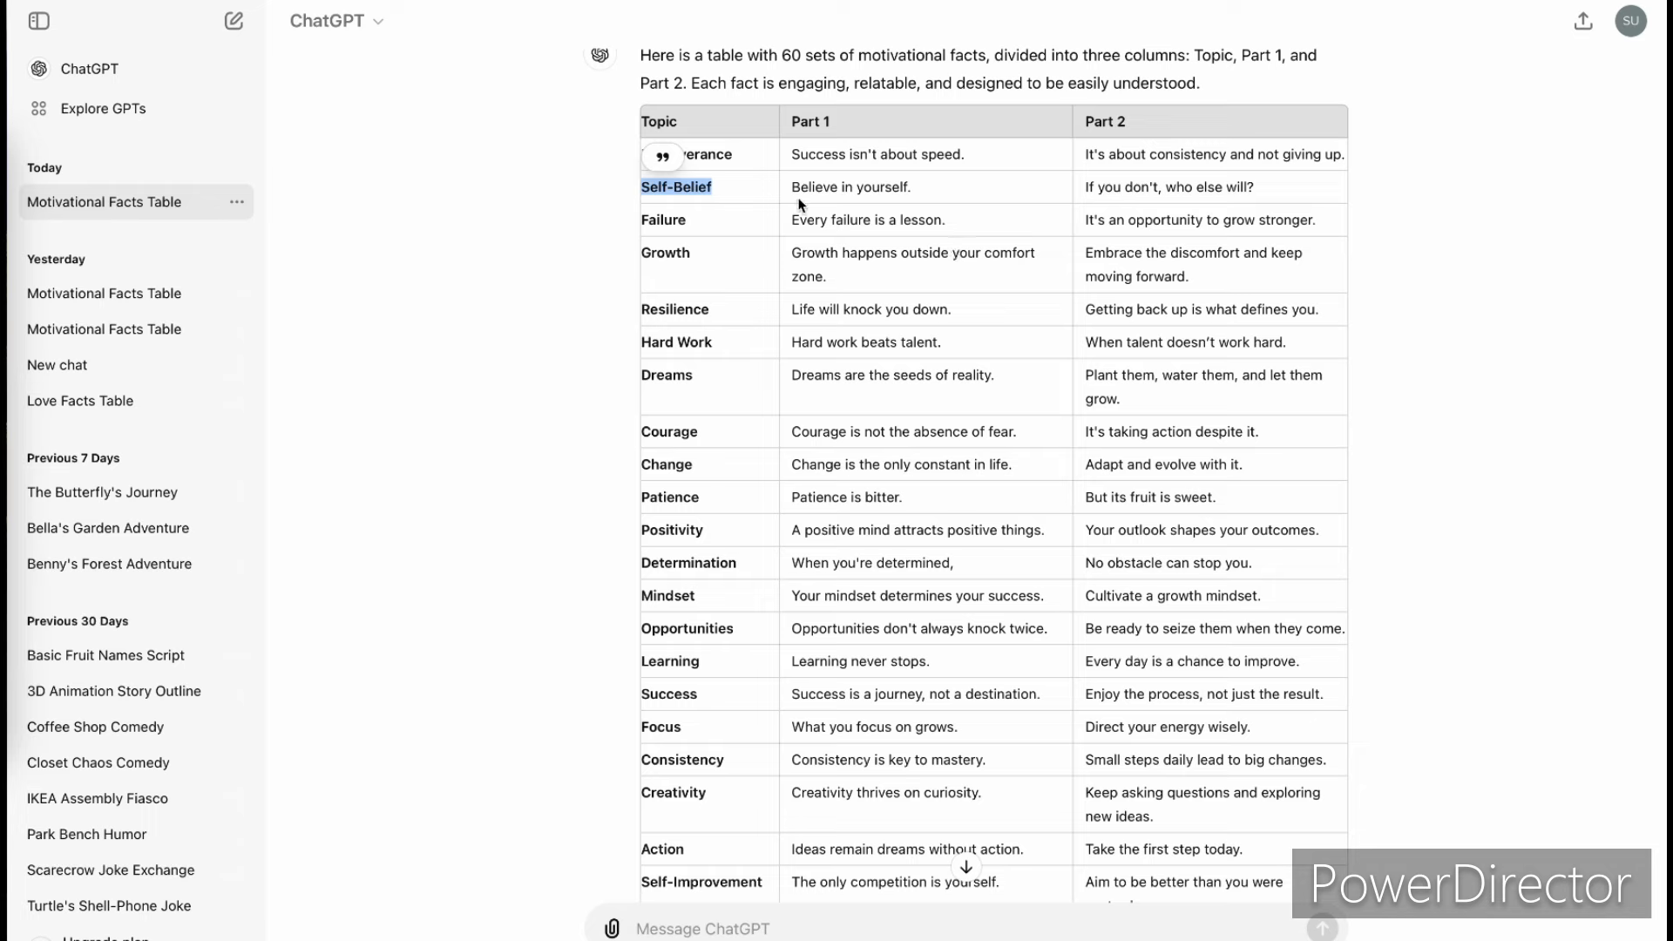
pyautogui.moveTo(792, 185); pyautogui.dragTo(971, 184)
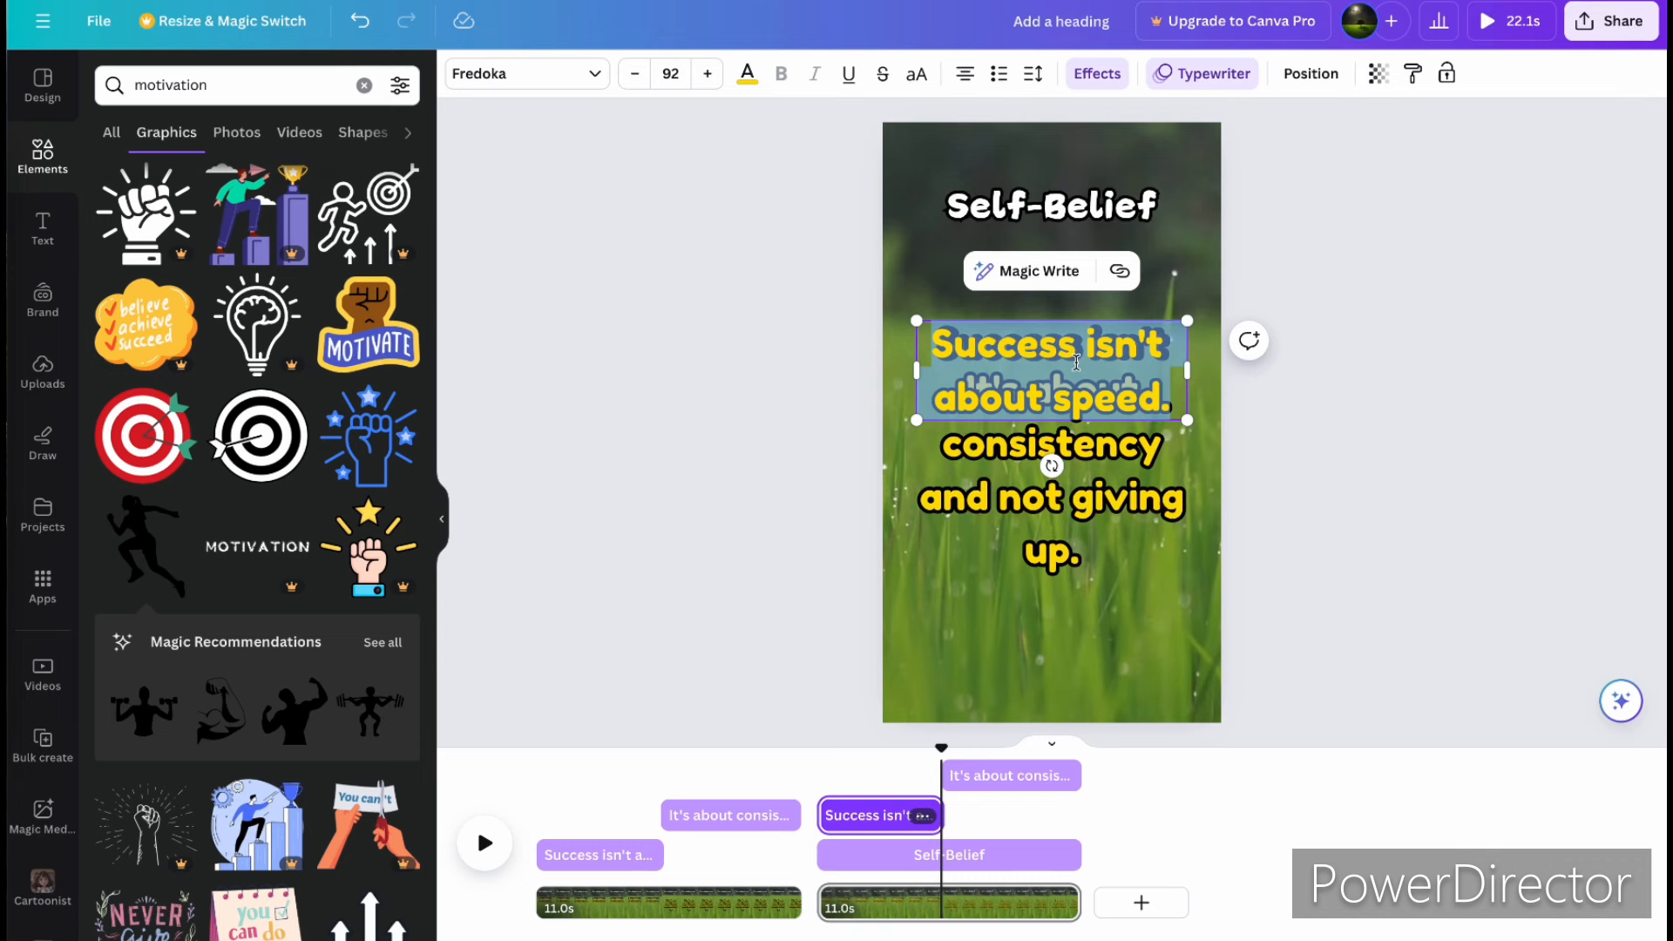
pyautogui.write('Believe in yourself.')
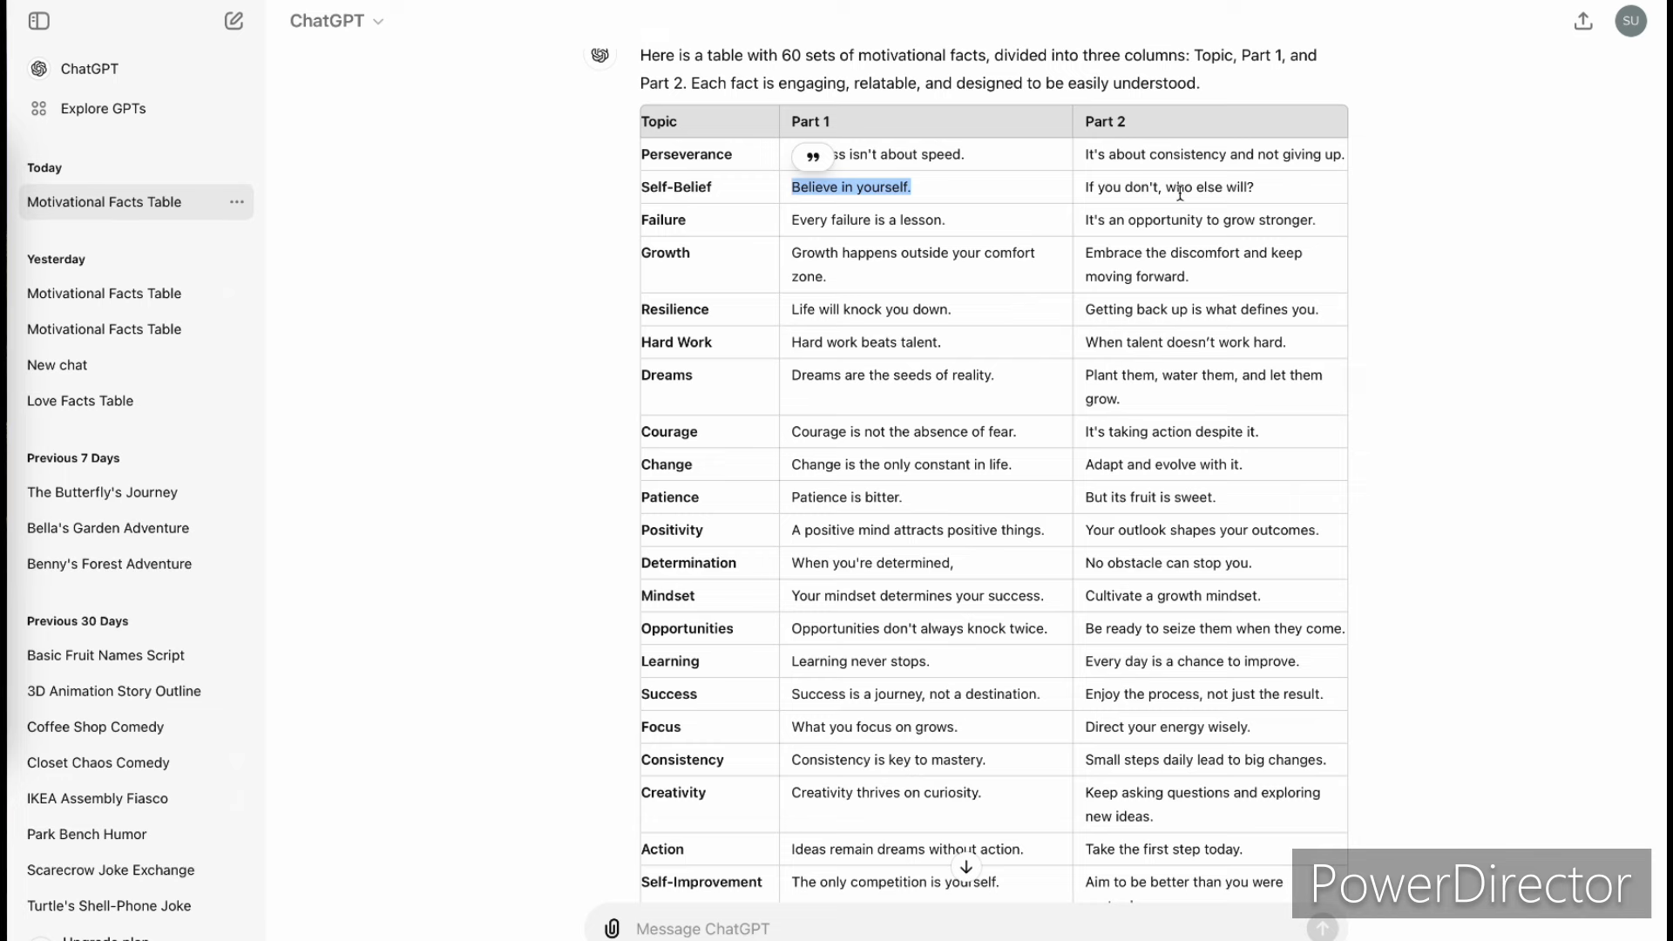
# Step: Copy "If you don't, who else will?" from the ChatGPT table and replace the second page's second part text with it
pyautogui.moveTo(1089, 187); pyautogui.dragTo(1286, 187)
pyautogui.hotkey('ctrl', 'c')
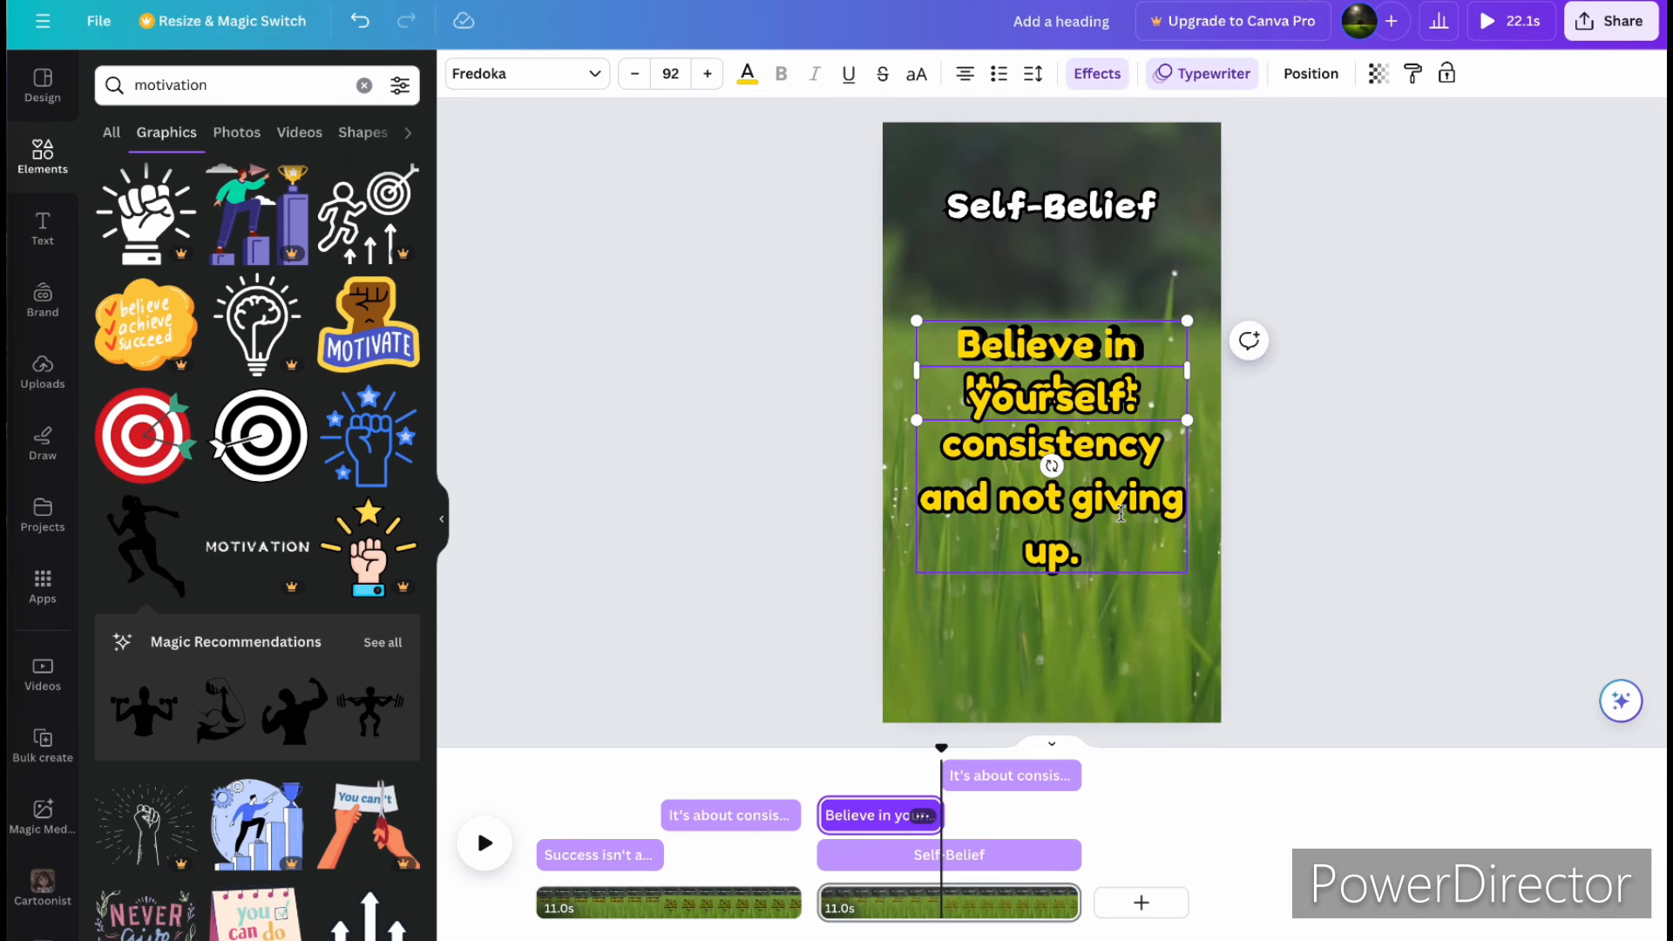
pyautogui.doubleClick(1121, 514)
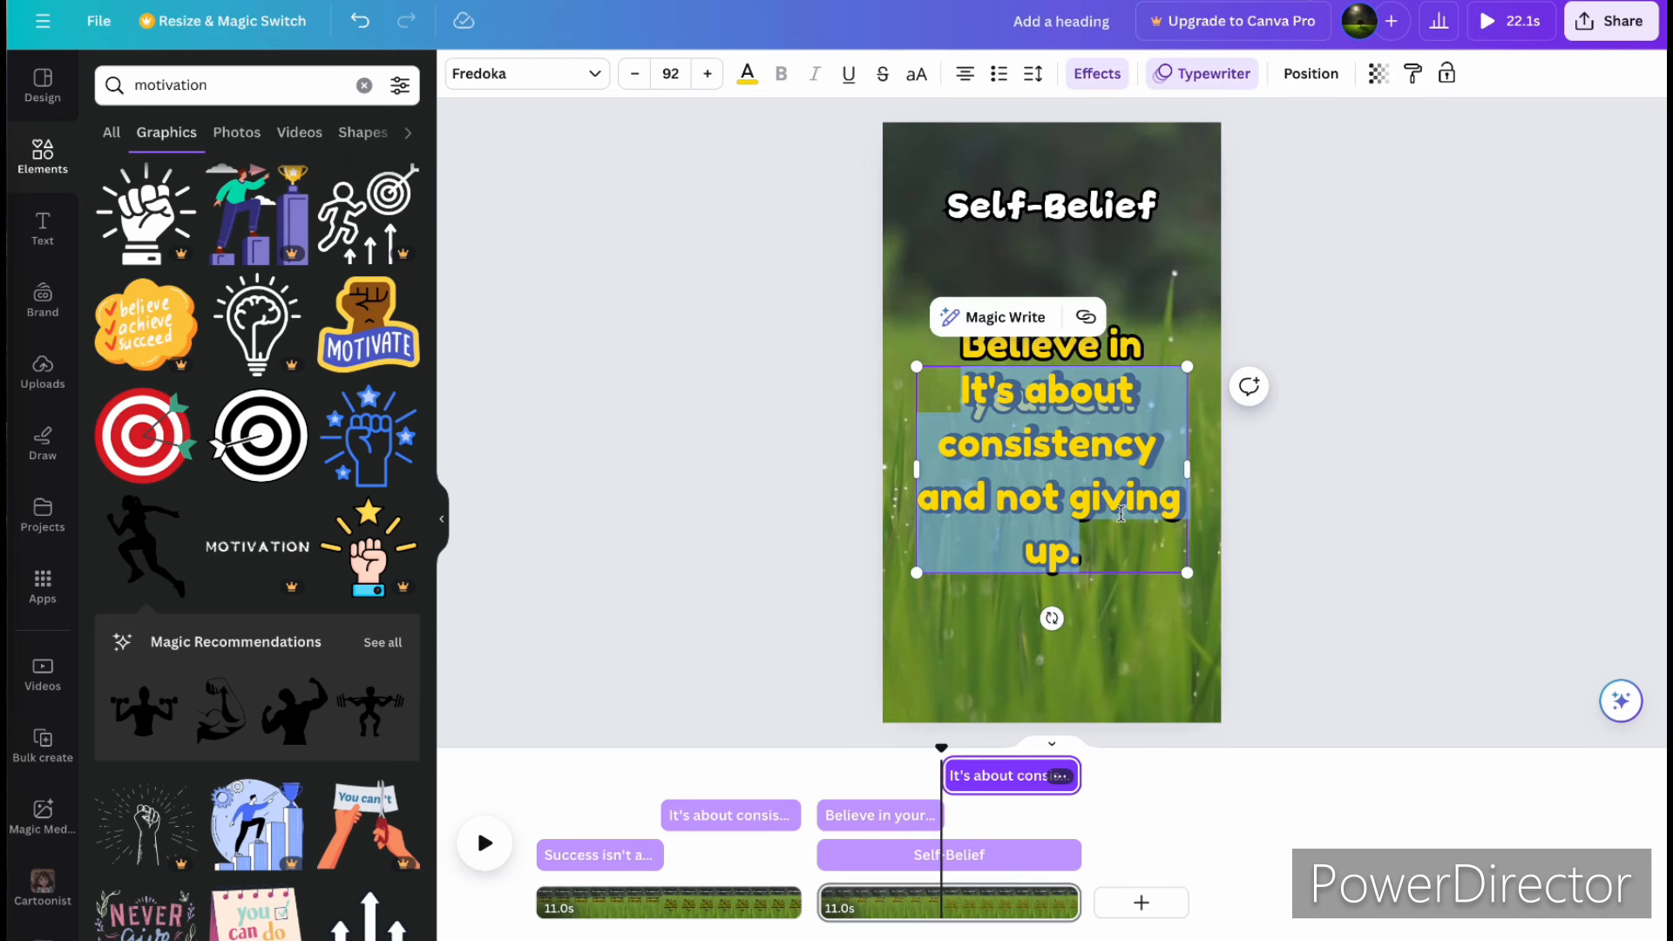
pyautogui.hotkey('ctrl', 'v')
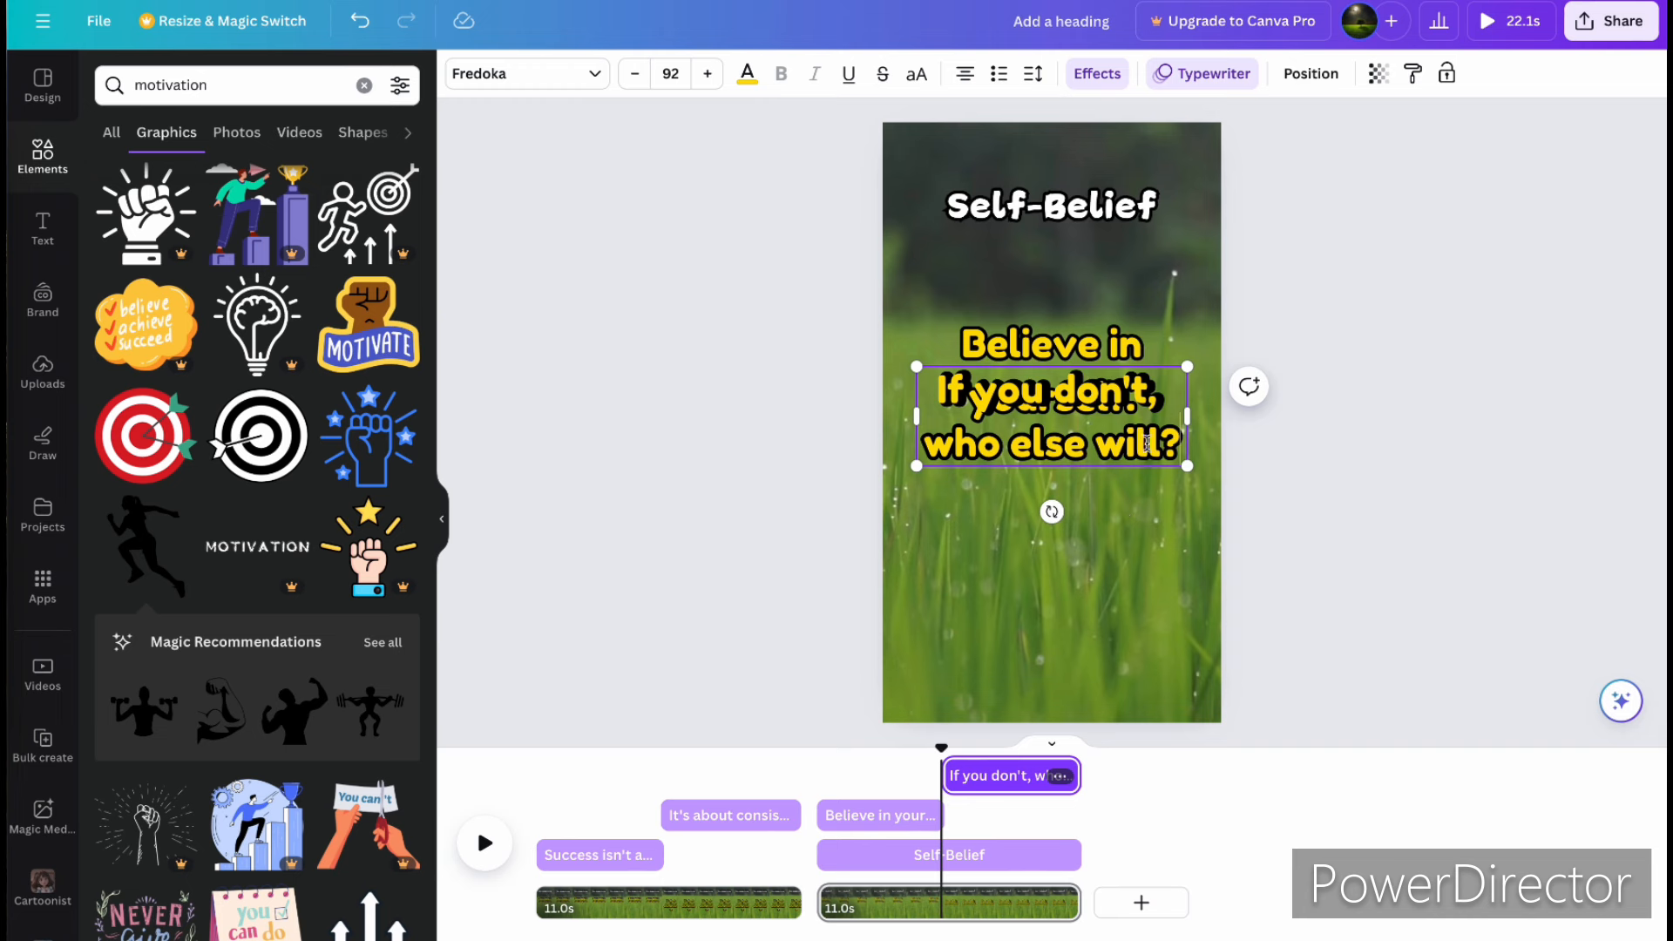
pyautogui.click(1120, 514)
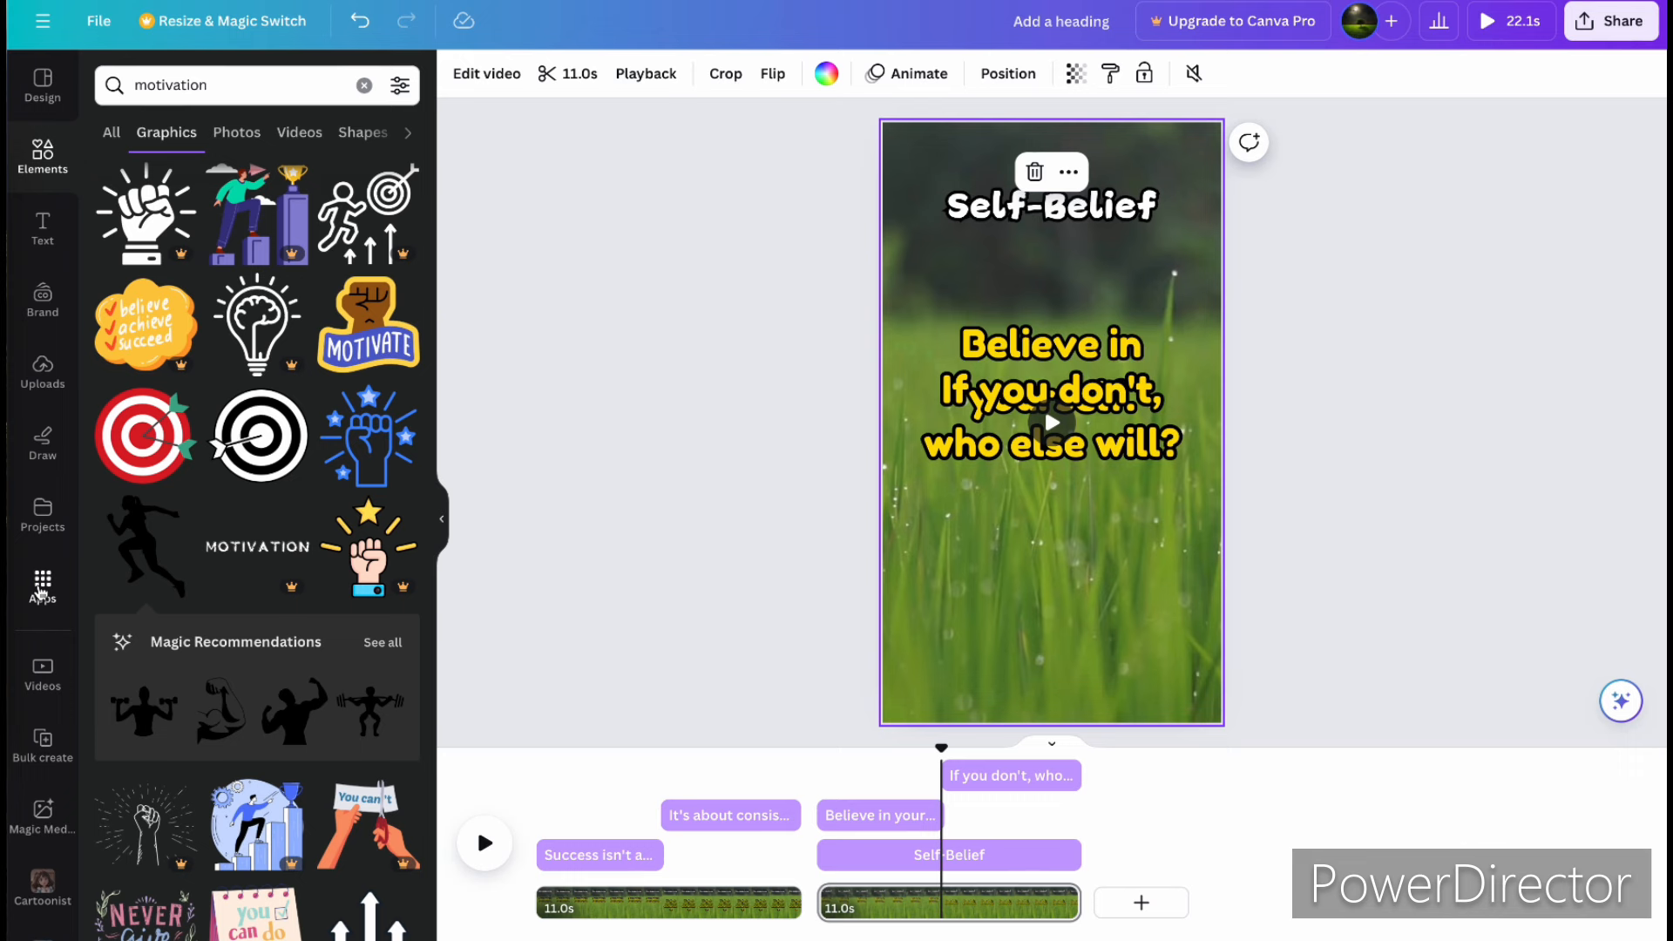
# Step: Add the 20-second raindrops-on-glass clip from the rain videos to the Self-Belief page and set its volume to 0
pyautogui.click(41, 586)
pyautogui.click(300, 793)
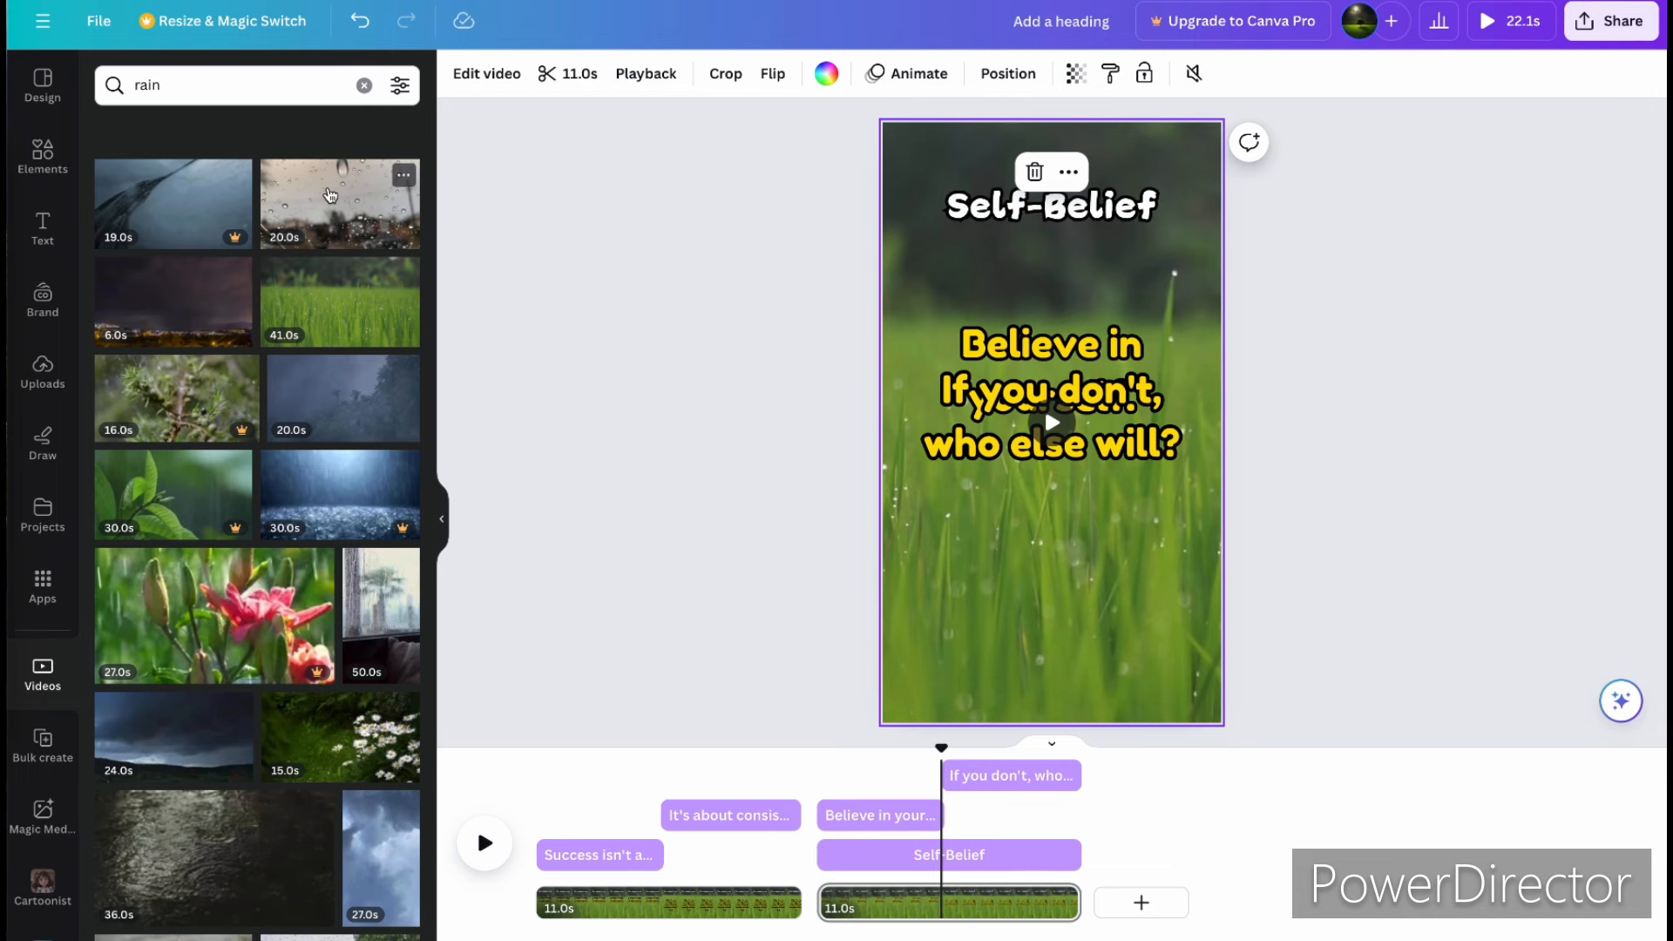
pyautogui.click(316, 213)
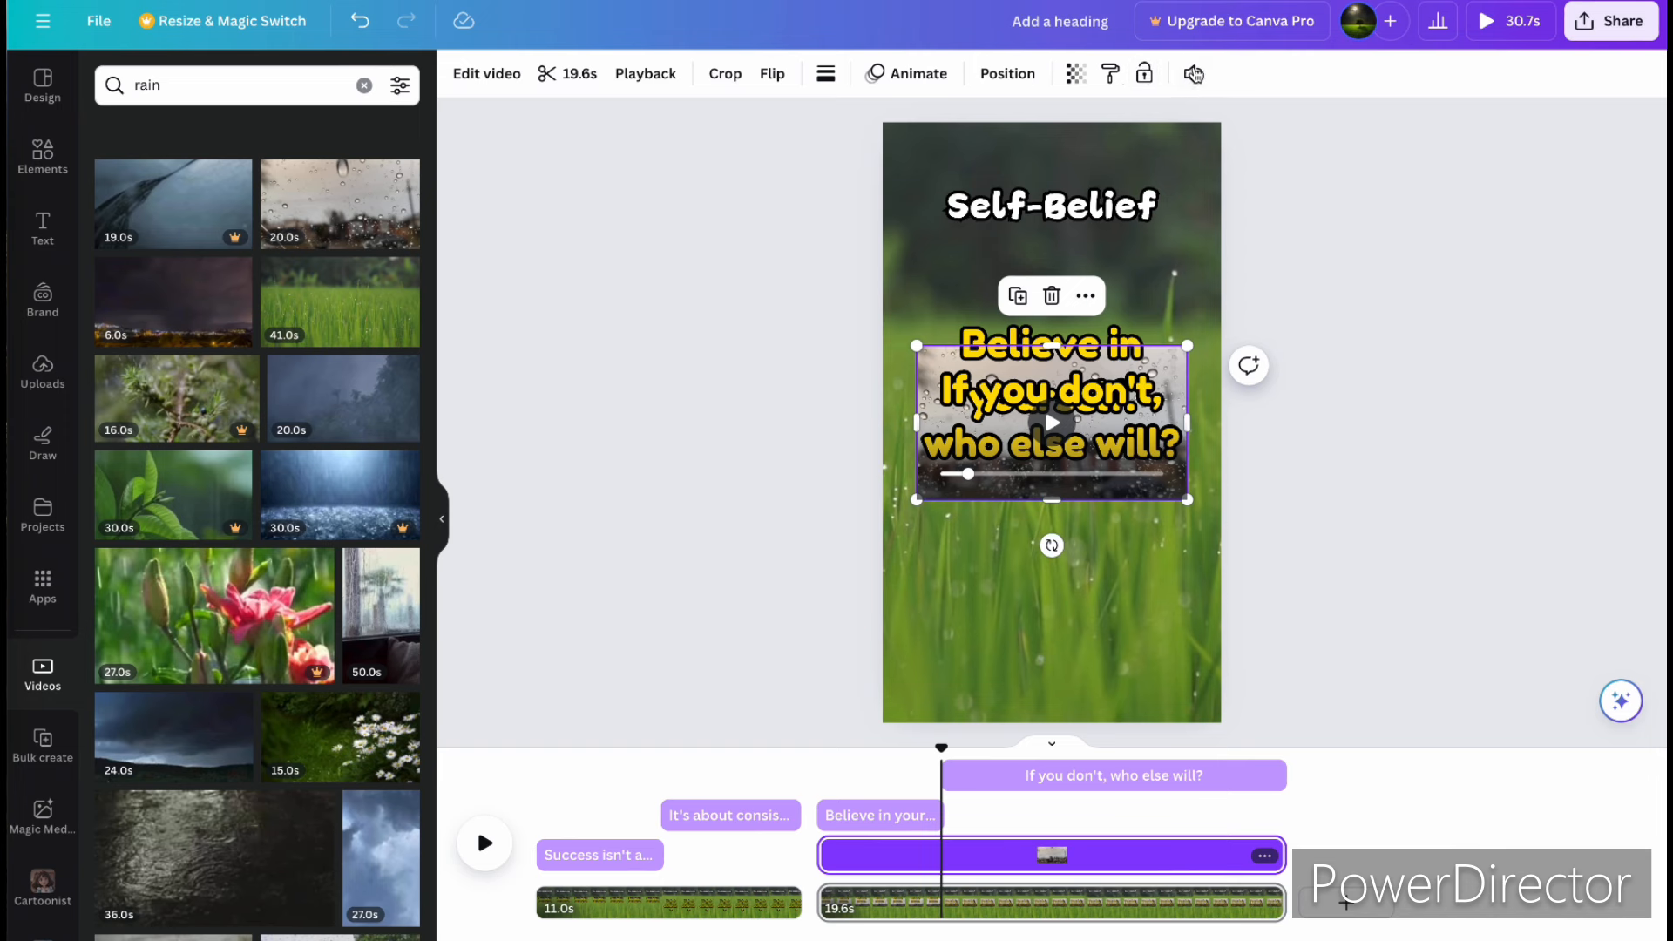
pyautogui.click(1193, 73)
pyautogui.moveTo(1119, 201); pyautogui.dragTo(852, 193)
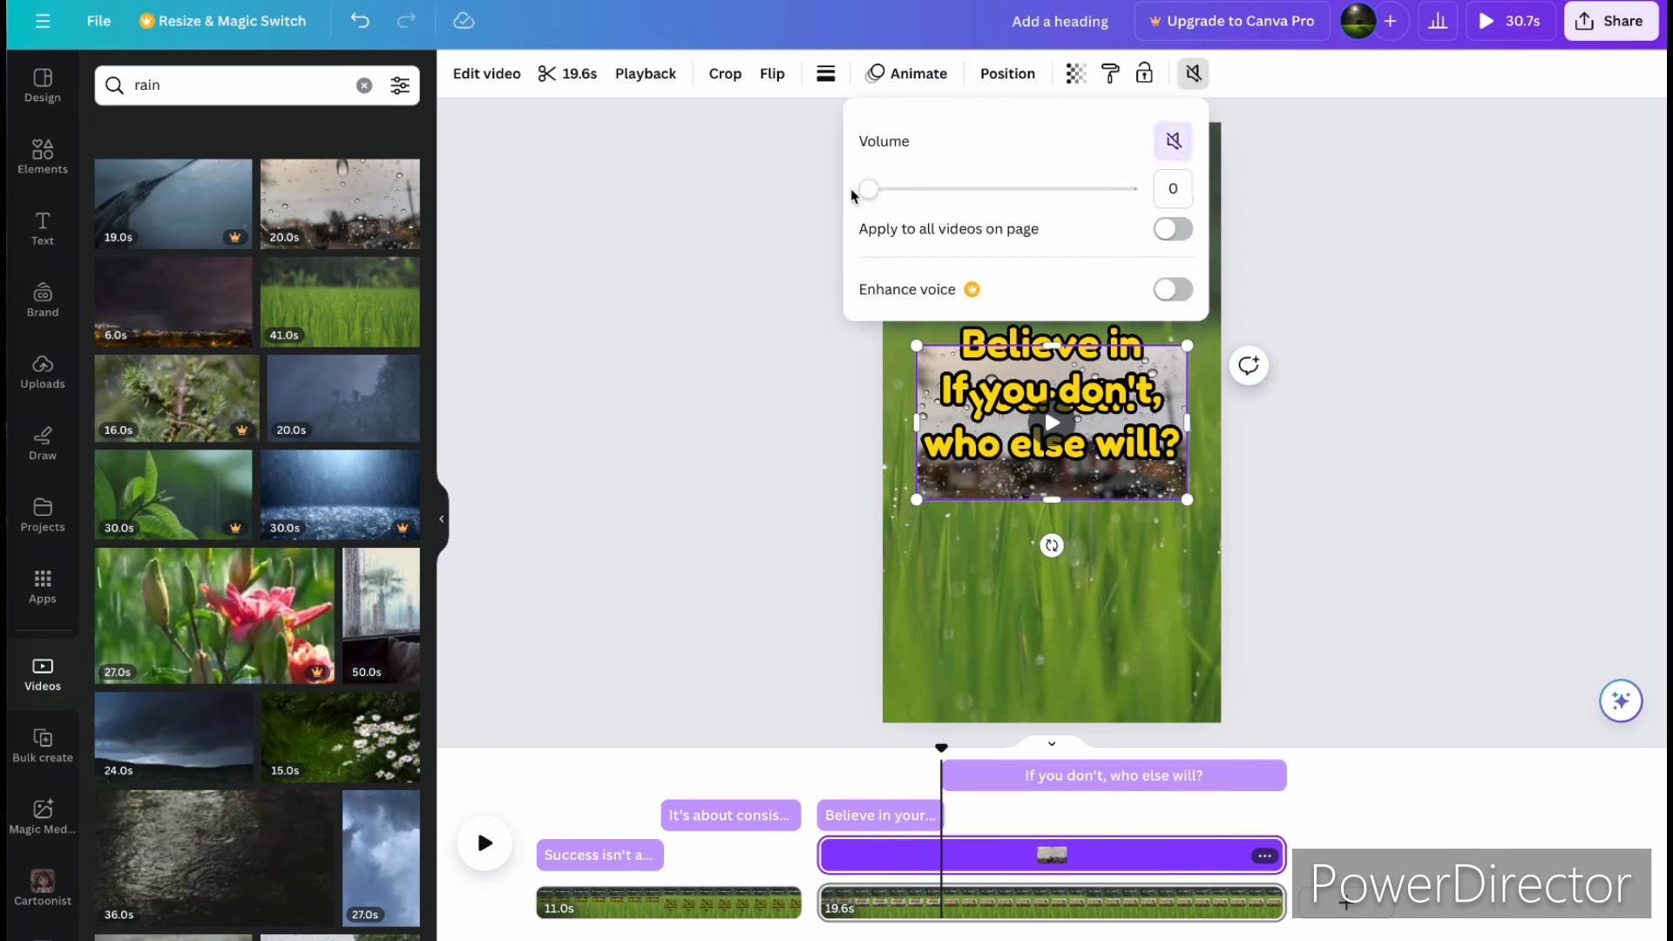
pyautogui.click(1170, 607)
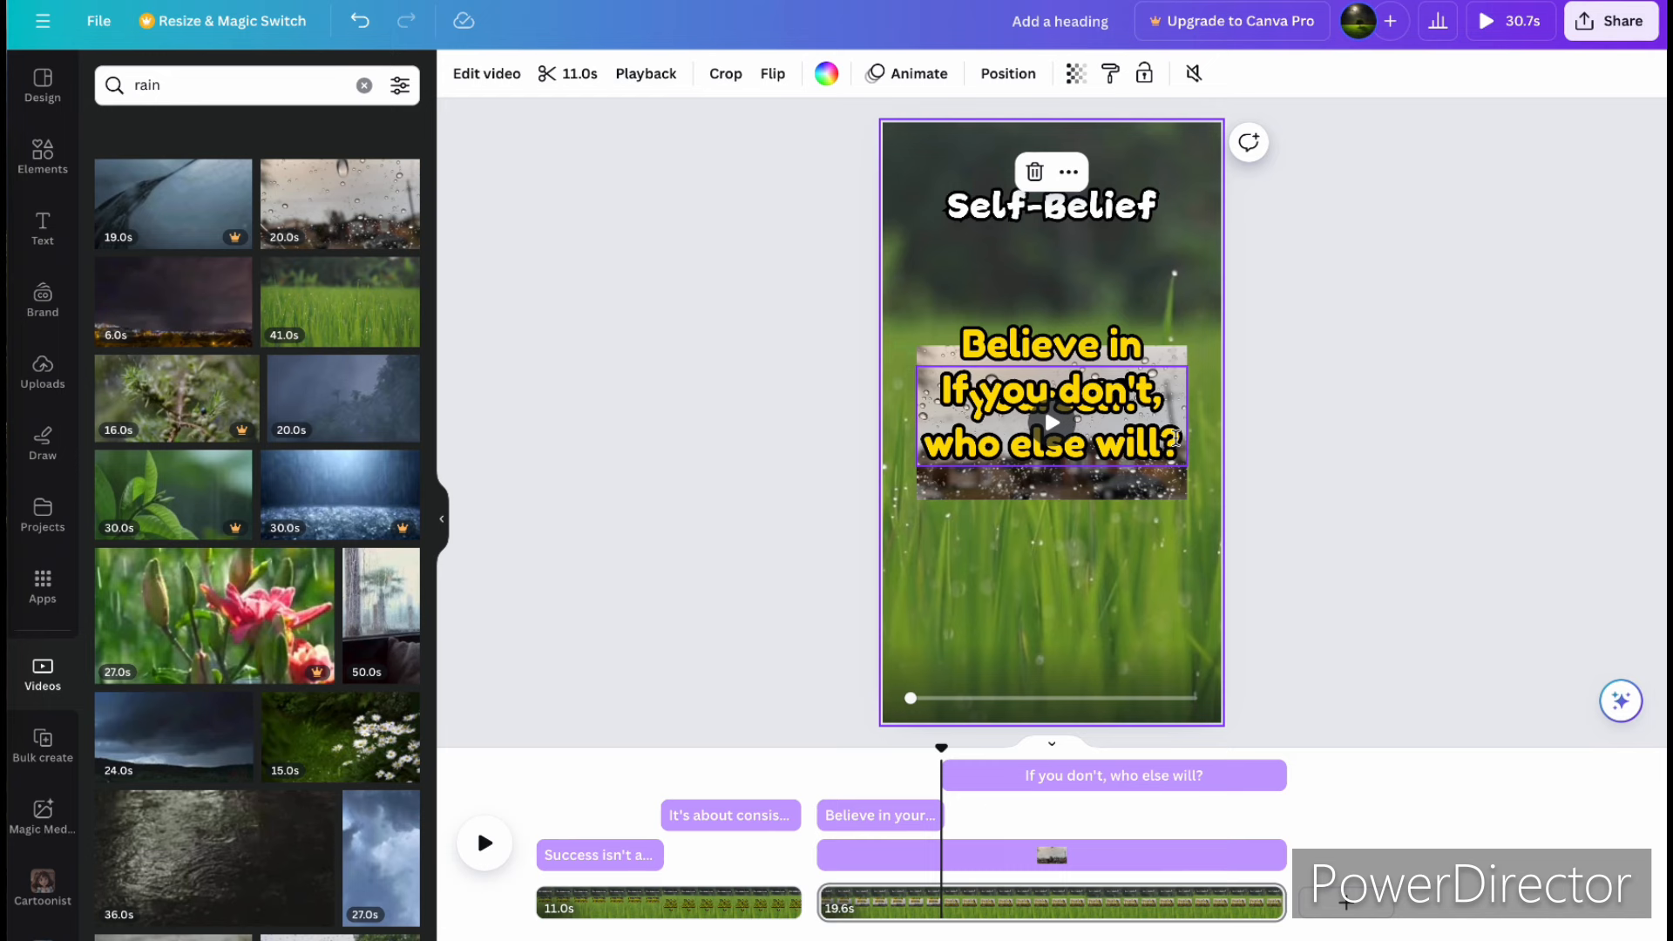
# Step: Replace the Self-Belief page's grass background with the raindrops-on-glass video
pyautogui.click(1172, 357)
pyautogui.click(1167, 488)
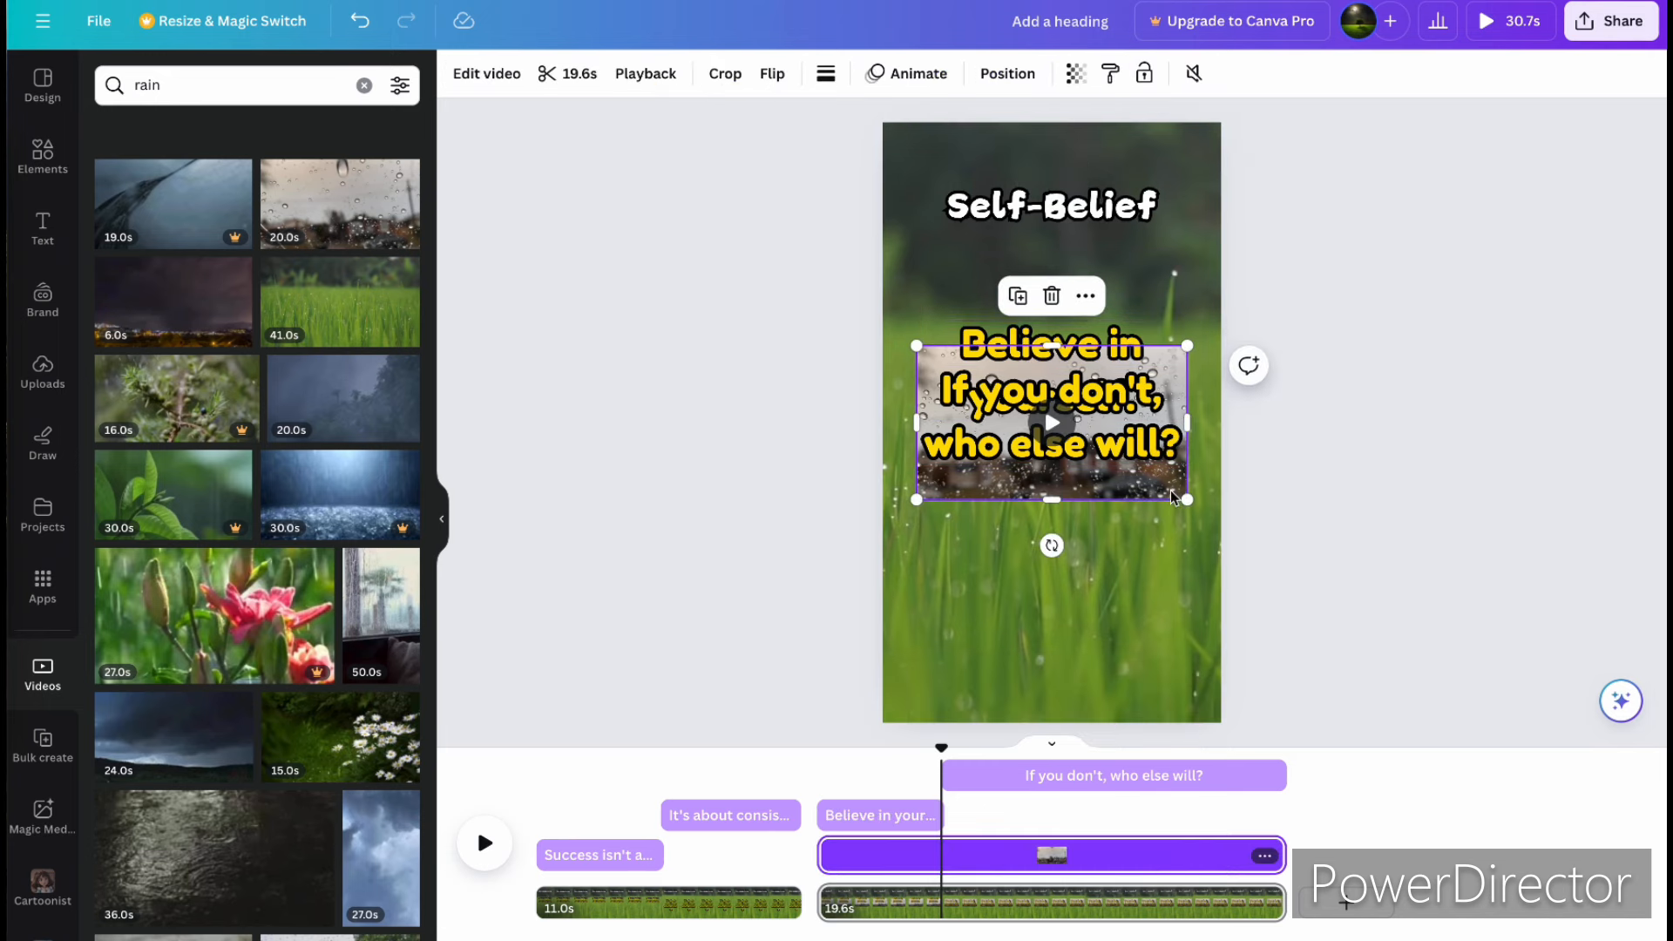
pyautogui.click(1084, 297)
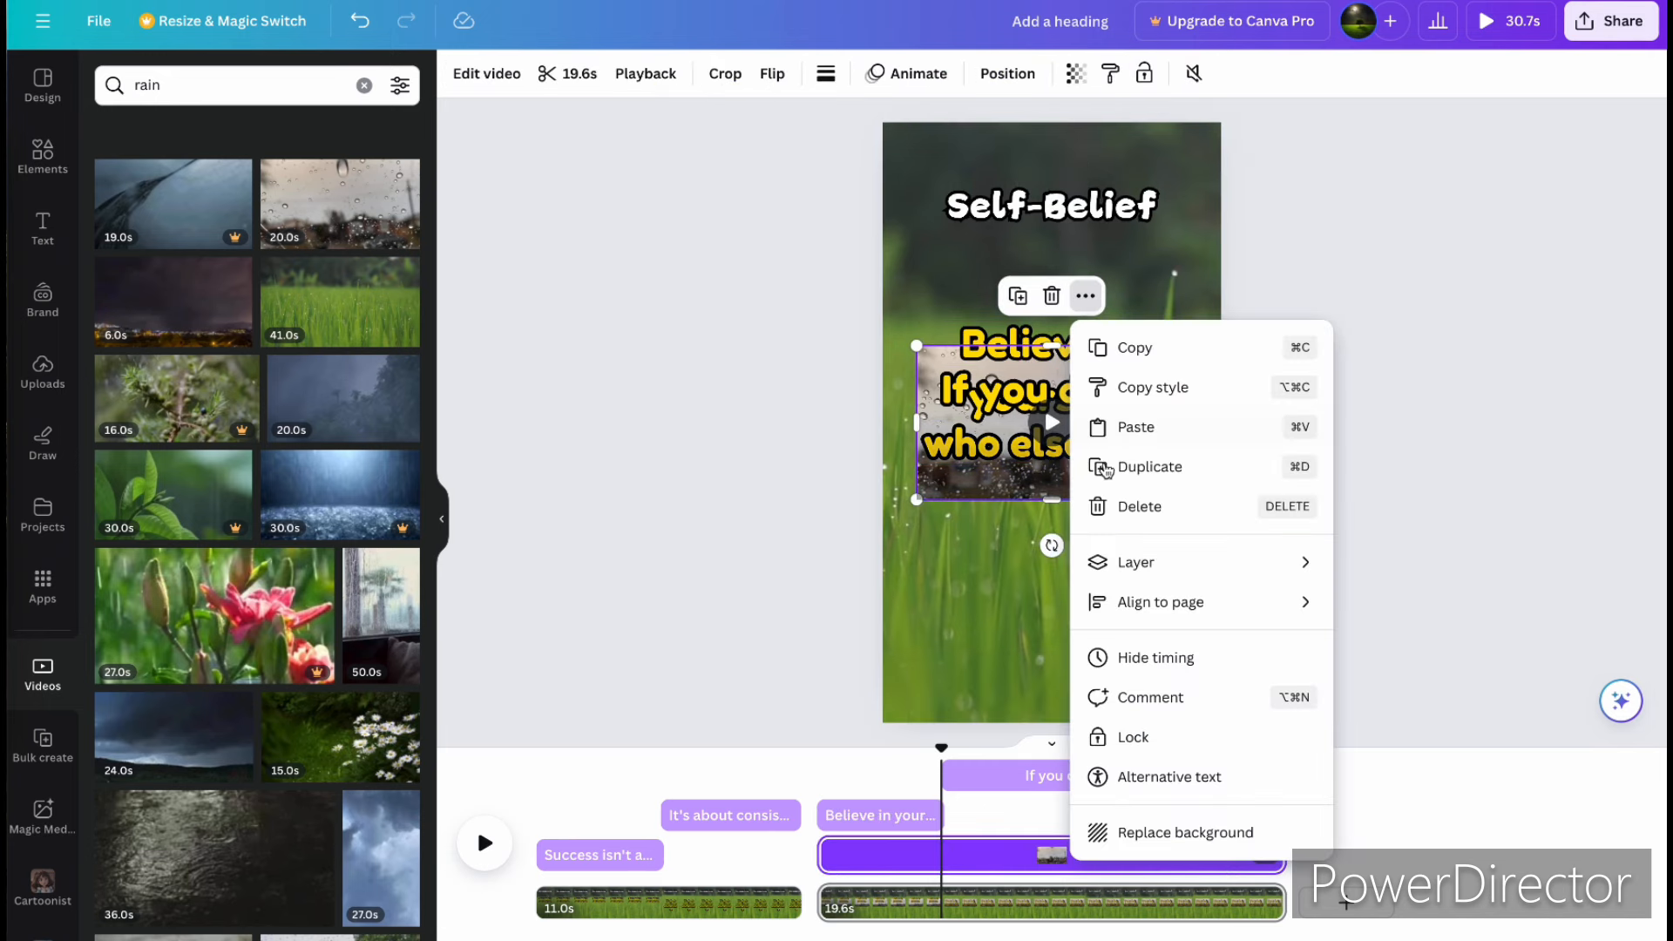
pyautogui.click(1187, 833)
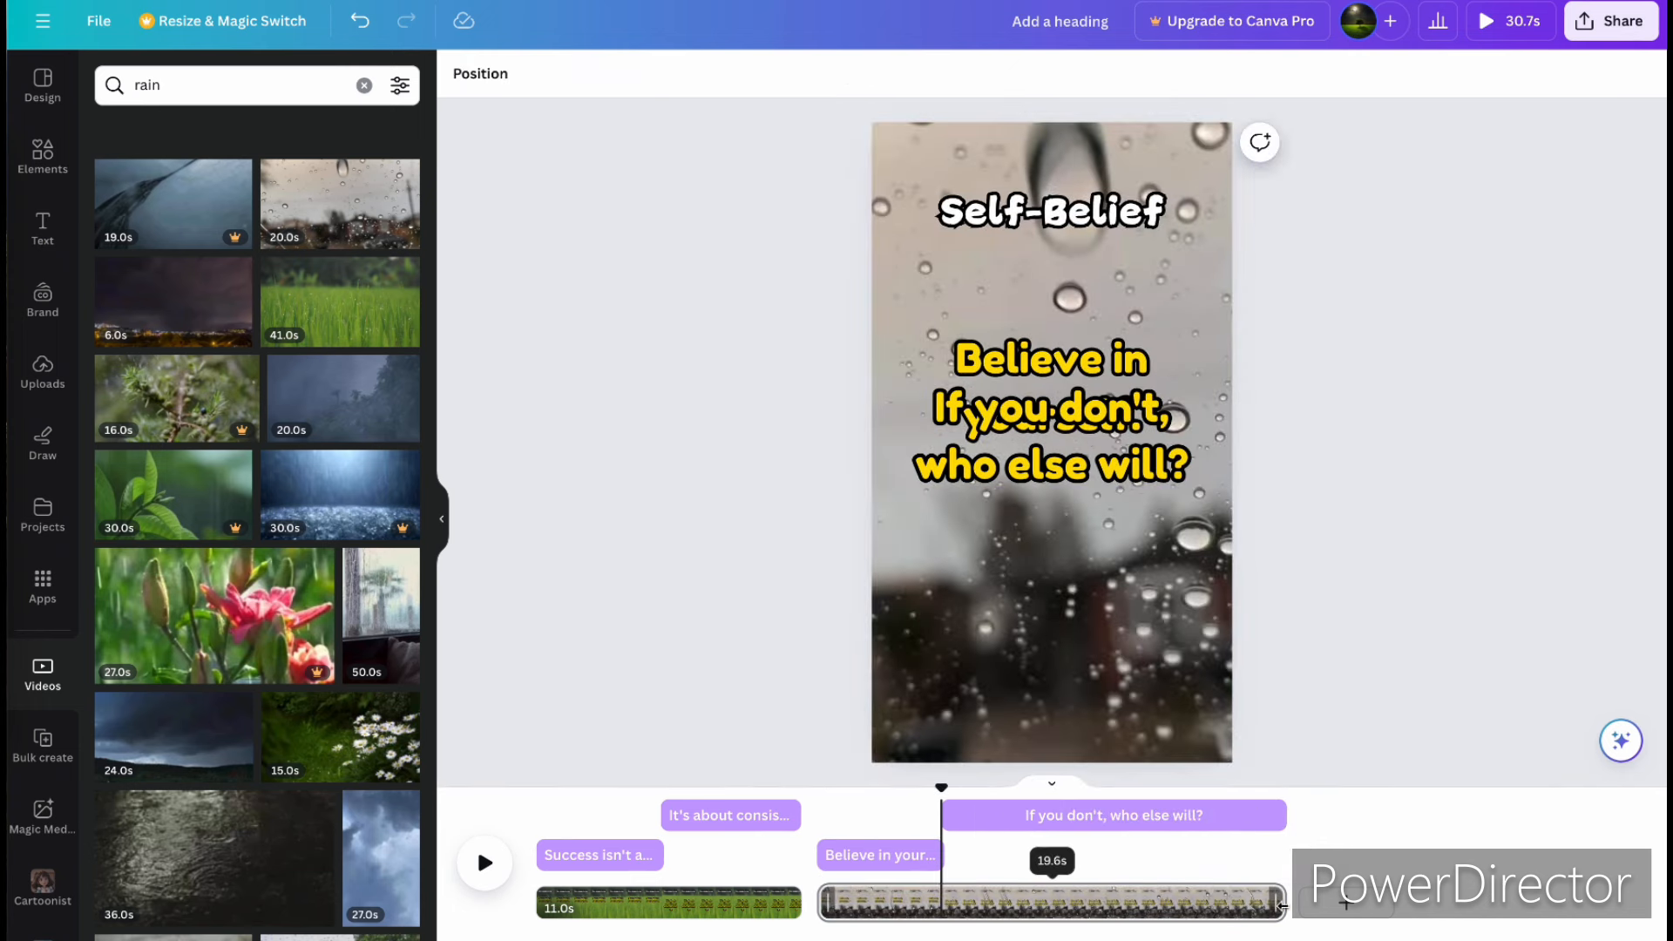
# Step: Trim the Self-Belief page's duration to 10.3 seconds and check its two text parts on the timeline
pyautogui.moveTo(1282, 905); pyautogui.dragTo(1062, 904)
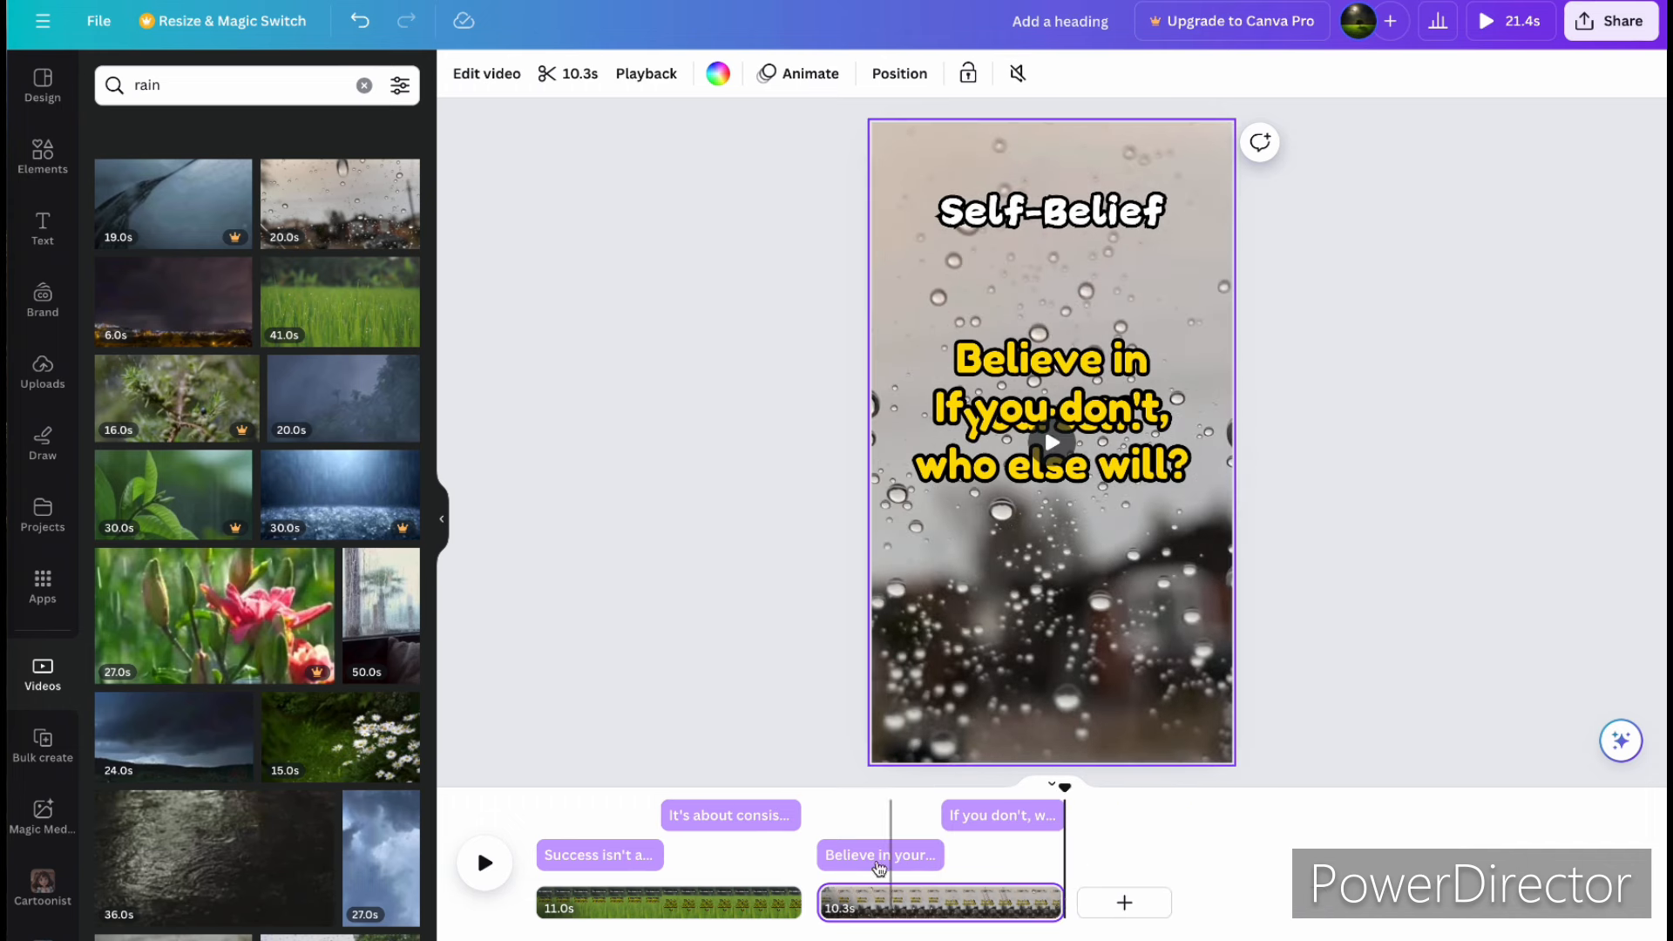
pyautogui.click(882, 858)
pyautogui.click(1008, 816)
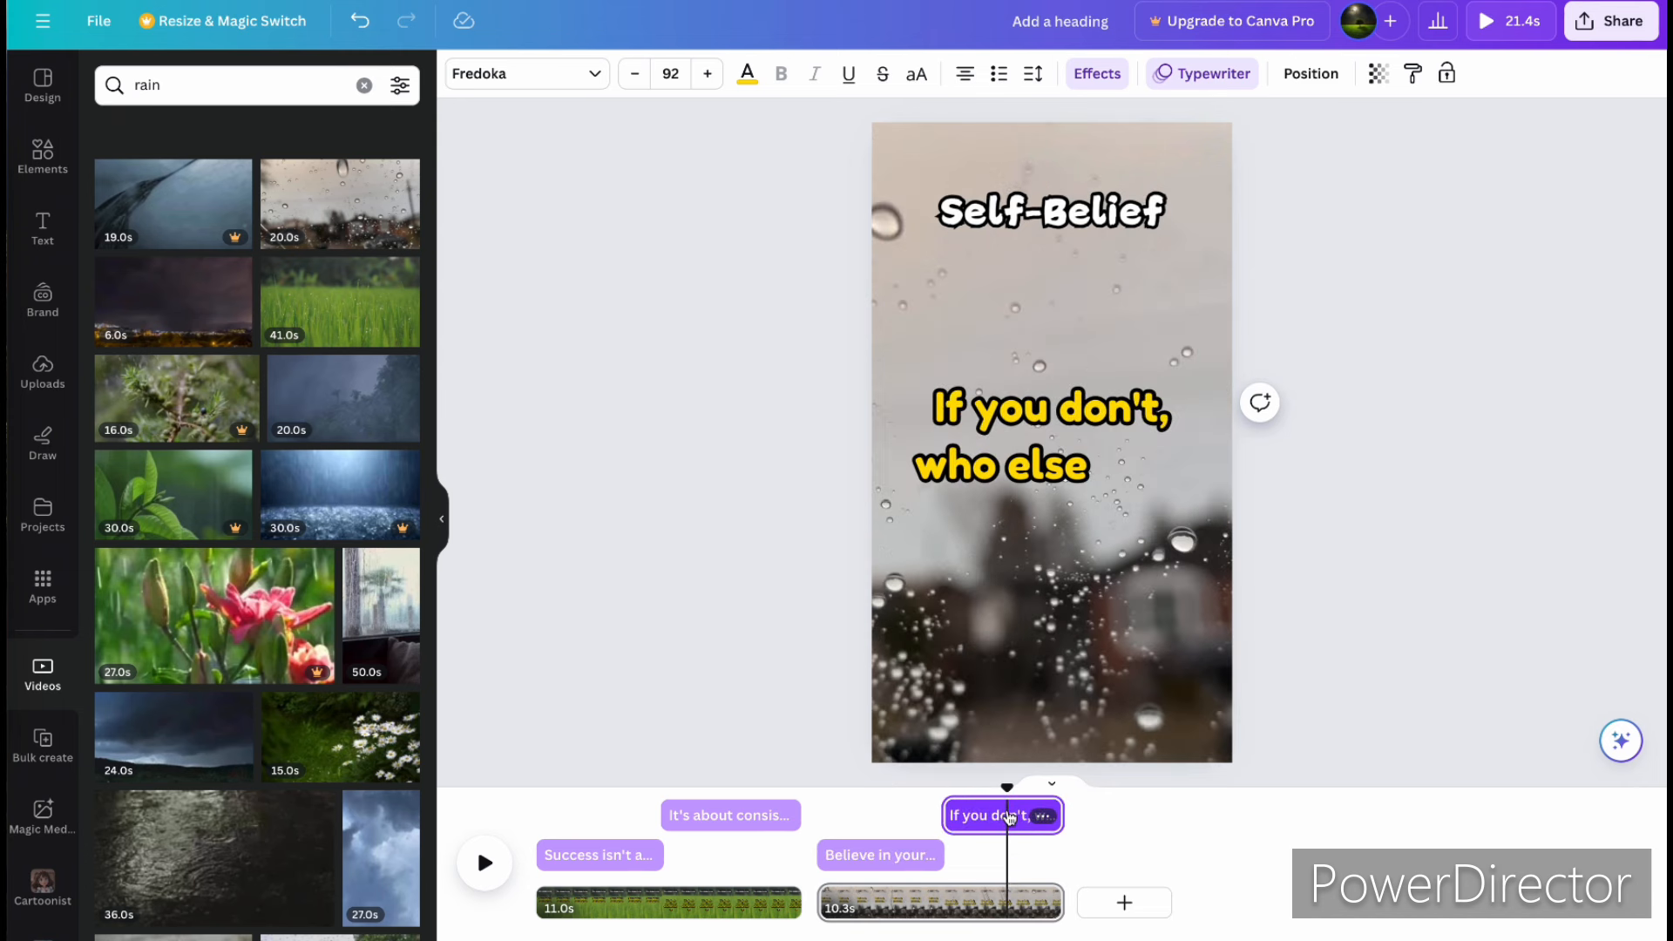
# Step: Play the Self-Belief page from its start to review the timing of both text parts
pyautogui.moveTo(1007, 787); pyautogui.dragTo(816, 787)
pyautogui.click(487, 878)
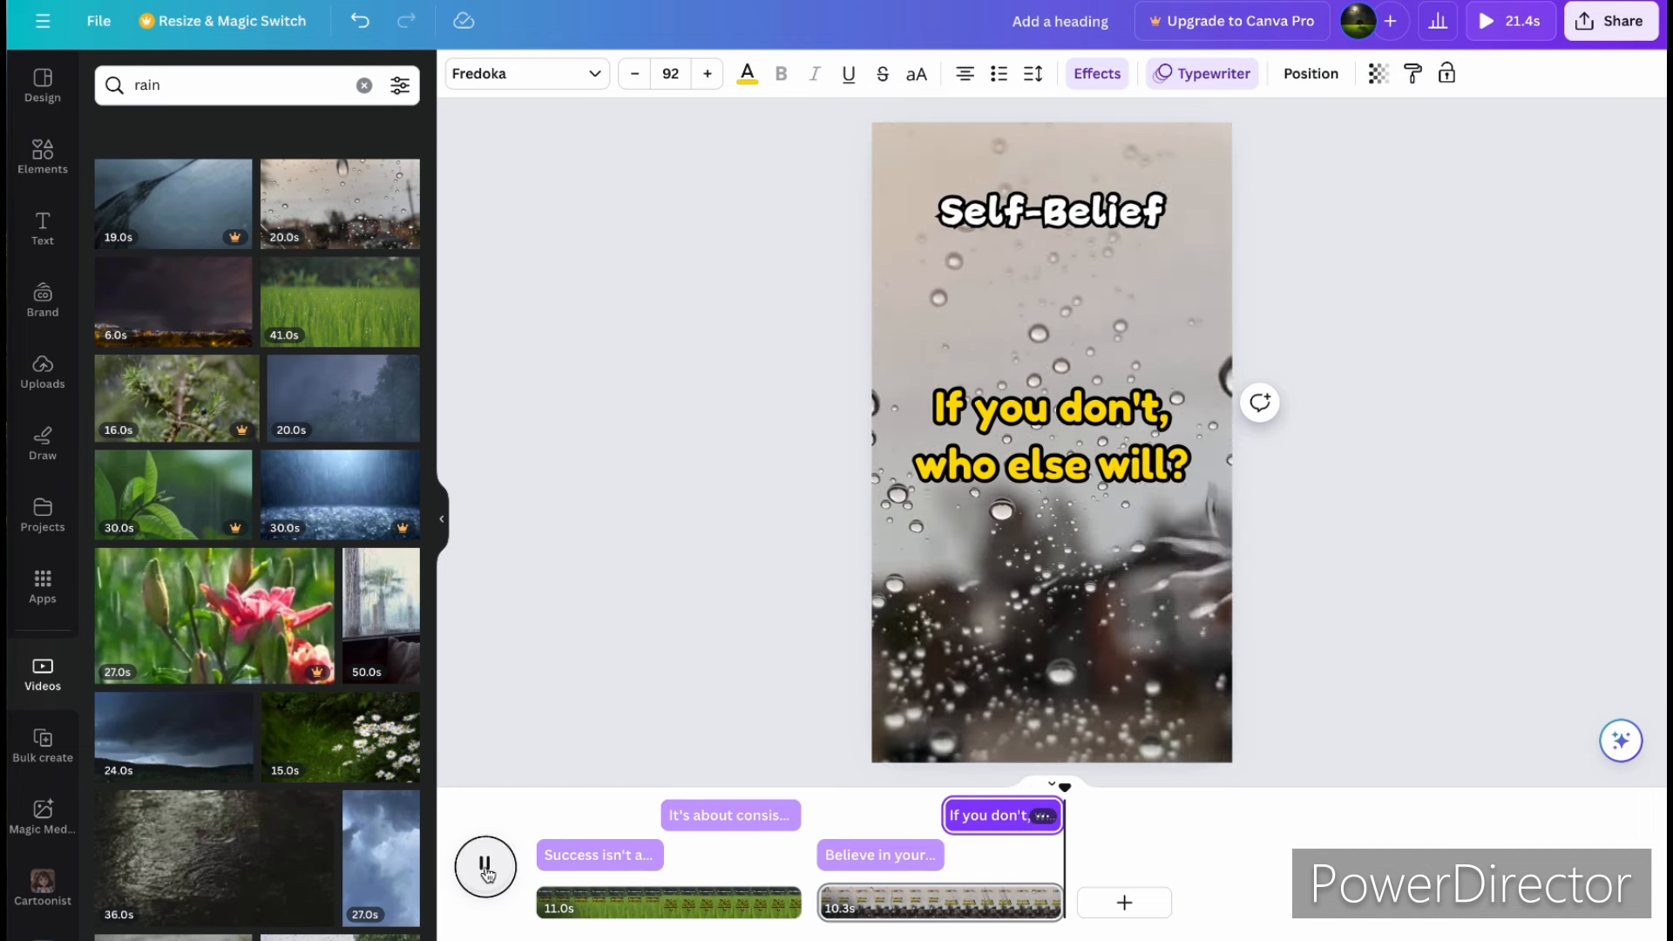
pyautogui.moveTo(1065, 788); pyautogui.dragTo(973, 788)
pyautogui.click(924, 856)
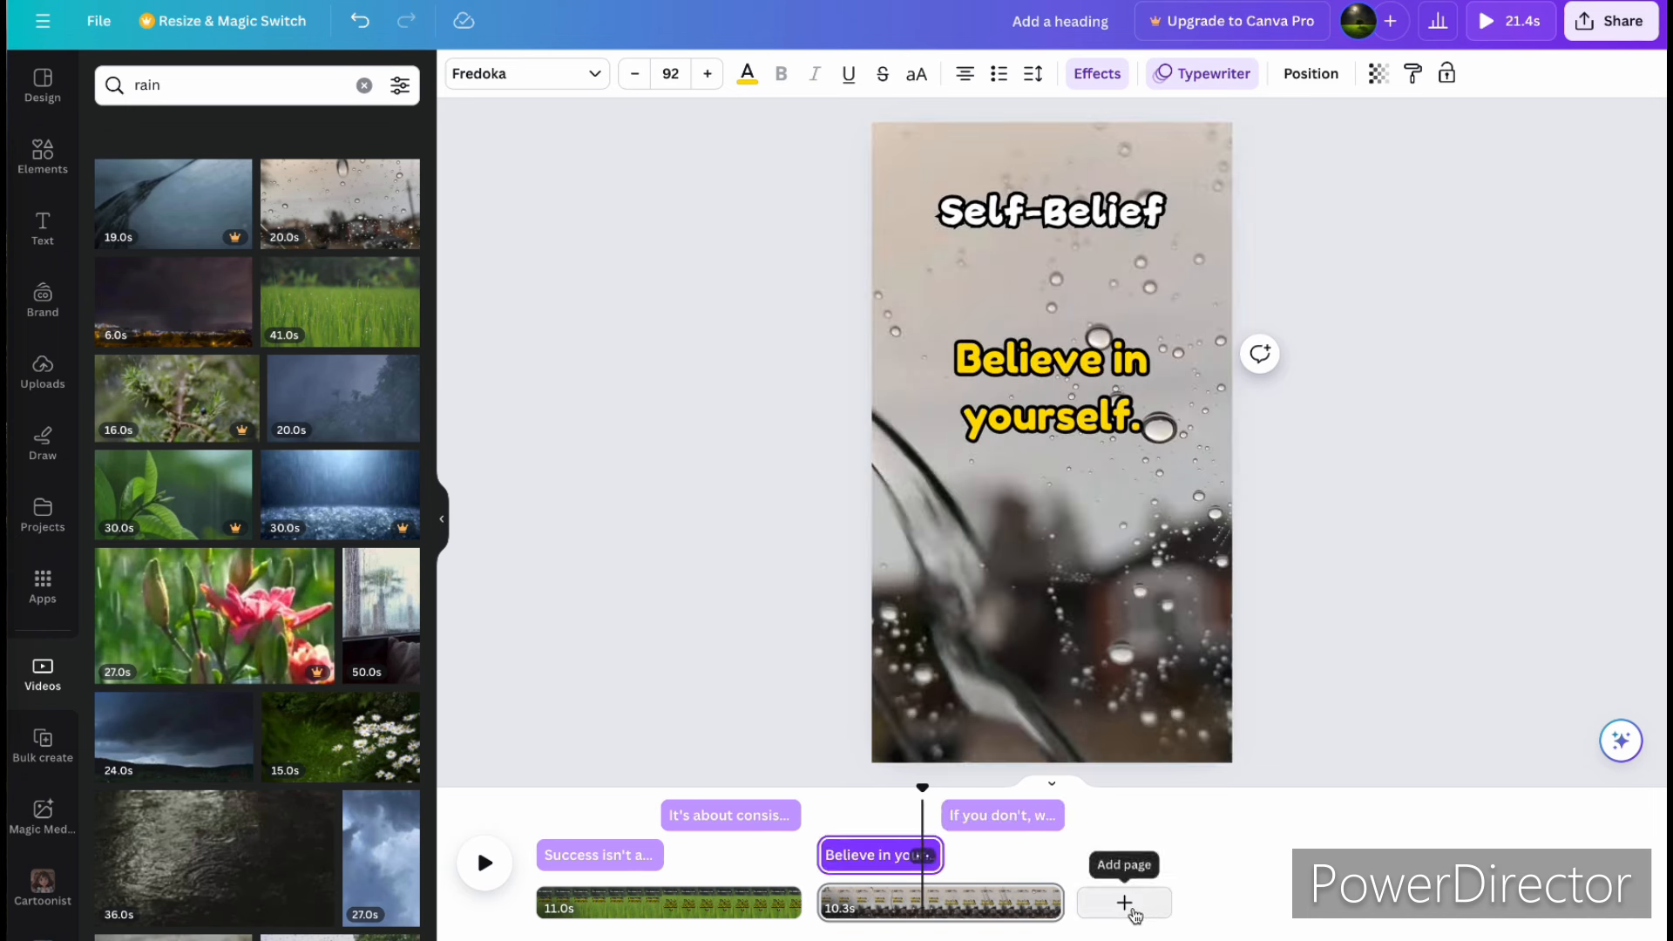
# Step: Add a blank page after the Self-Belief page and paste a copy of the Self-Belief page behind it
pyautogui.click(974, 900)
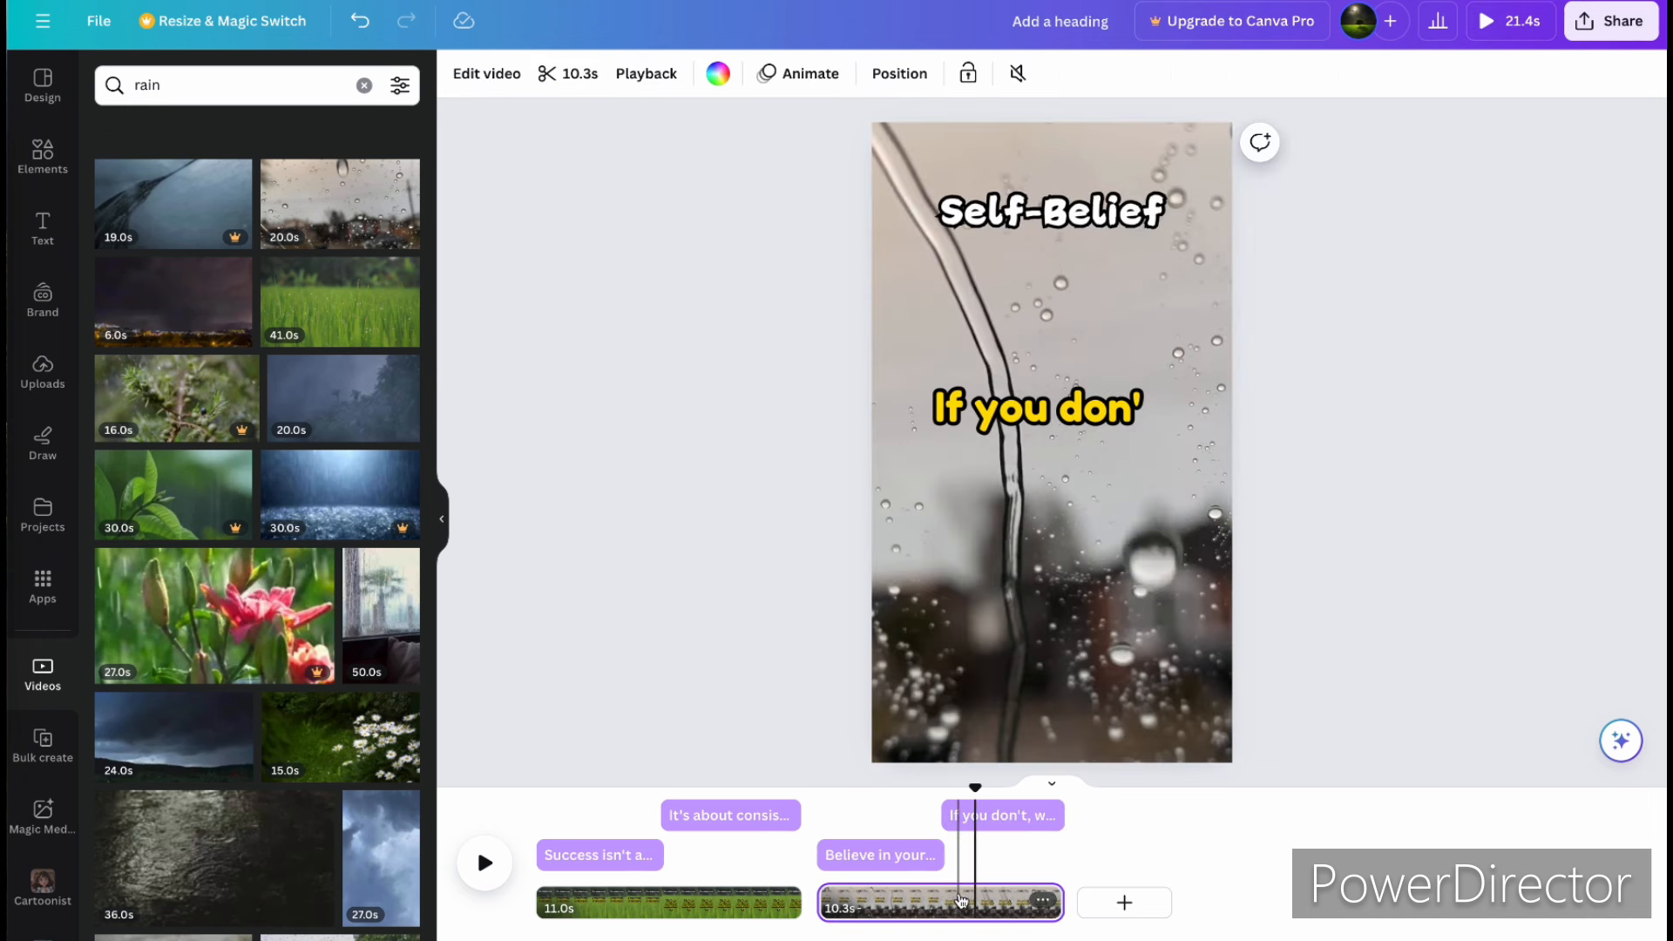
pyautogui.click(1124, 902)
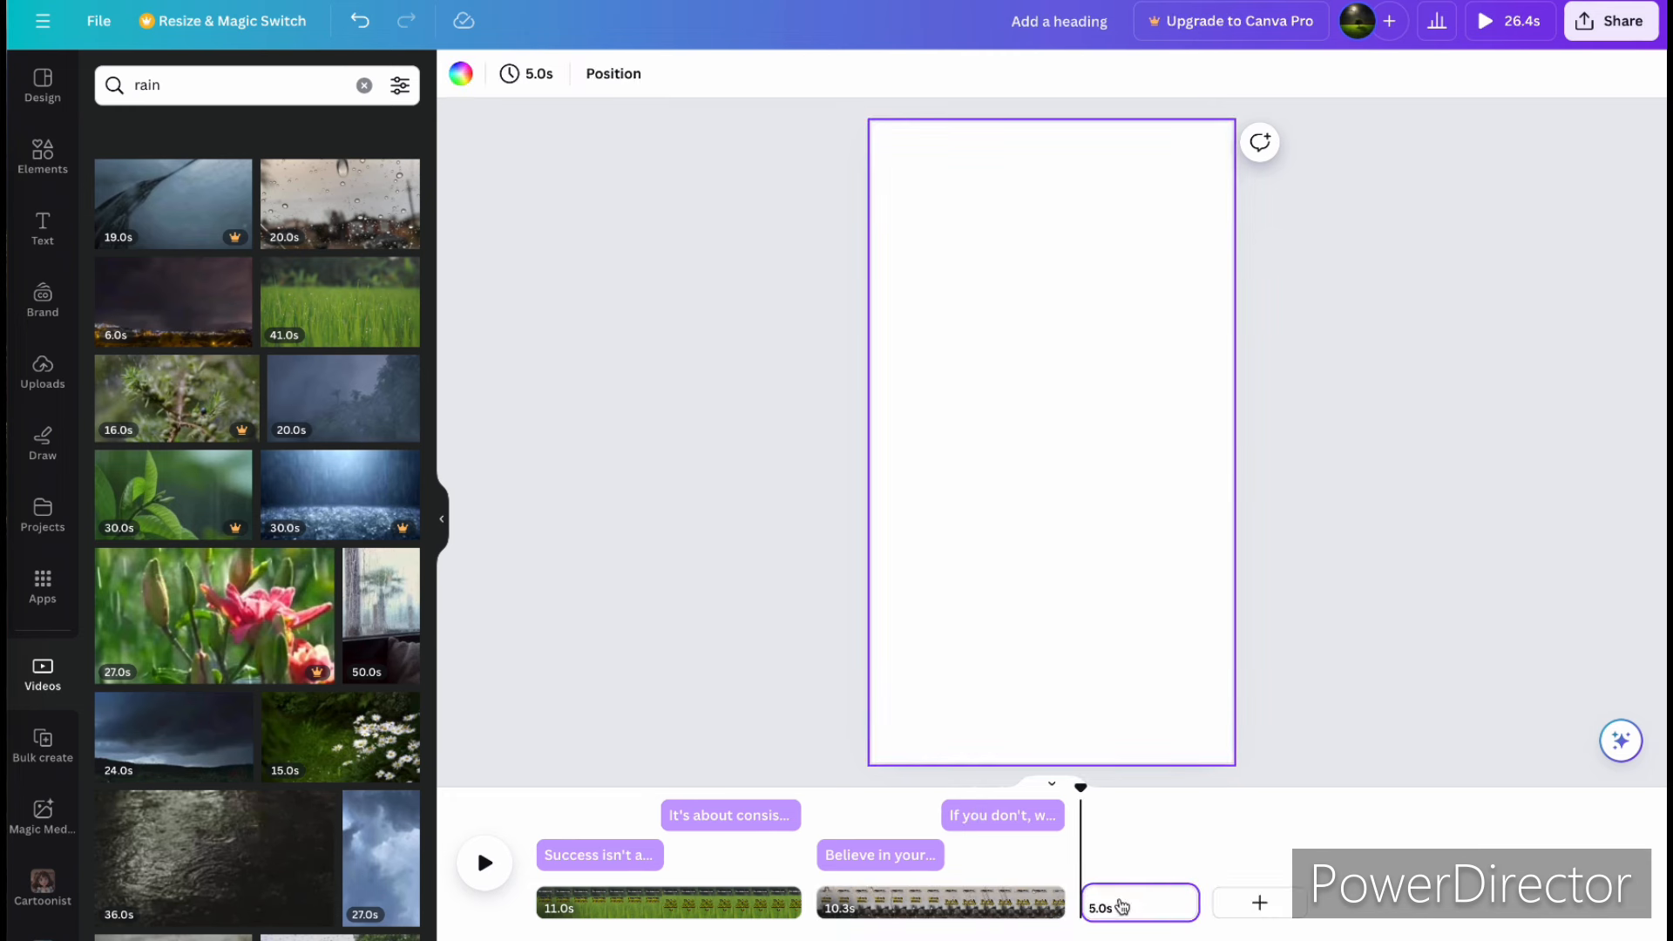
pyautogui.click(1058, 644)
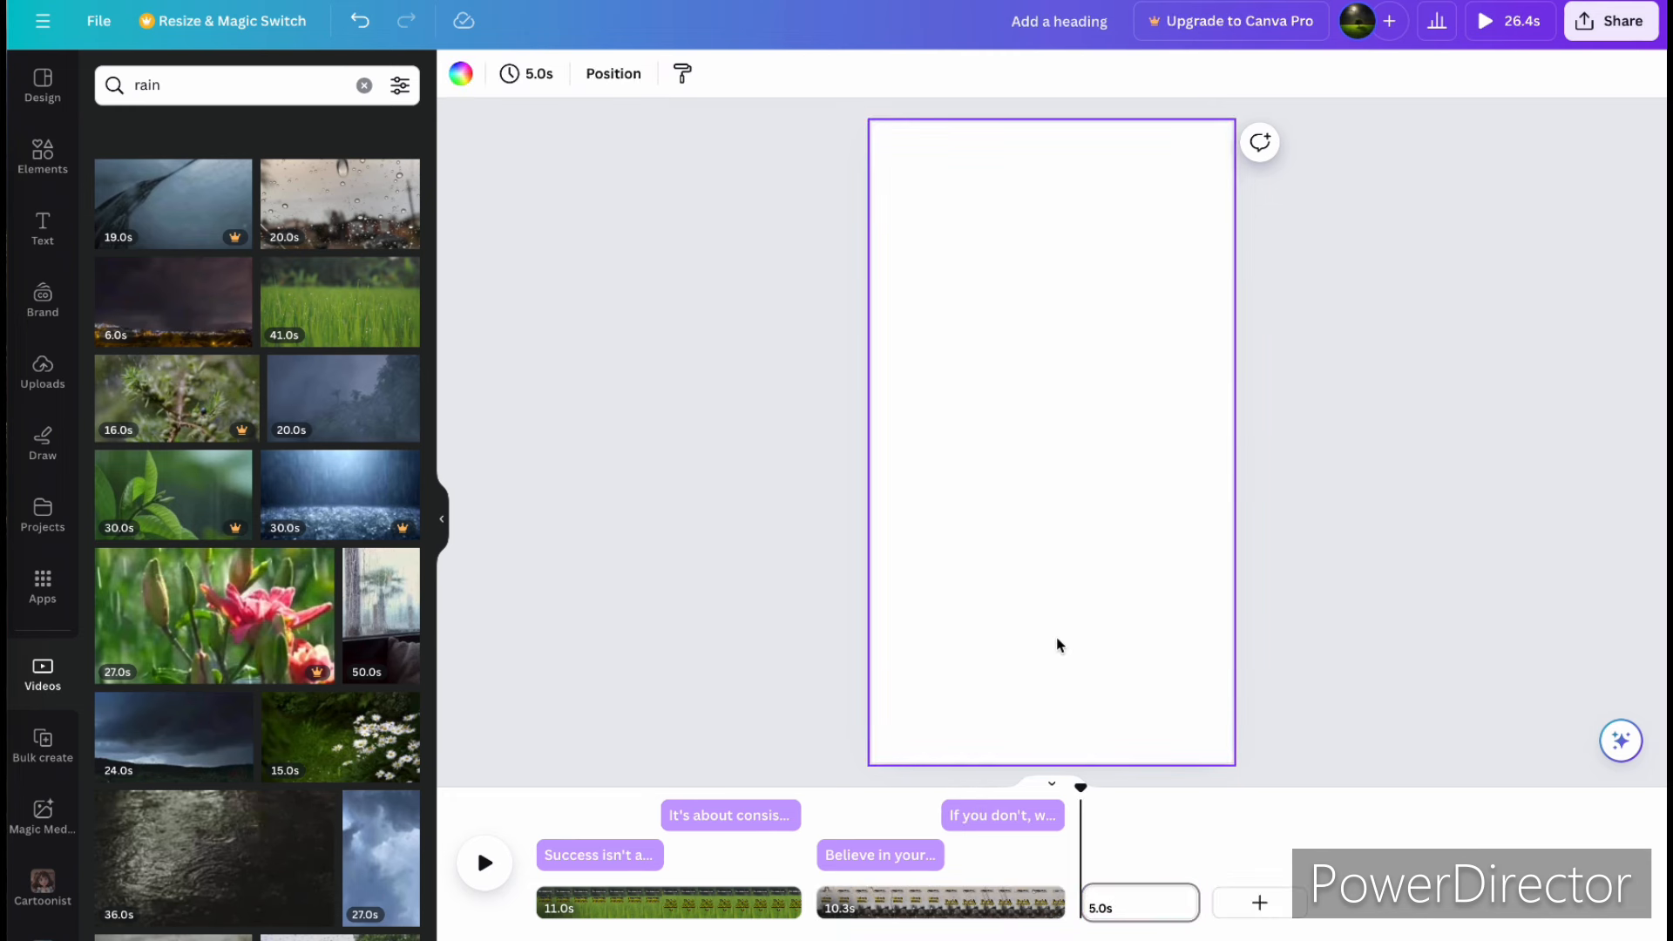
pyautogui.hotkey('ctrl', 'v')
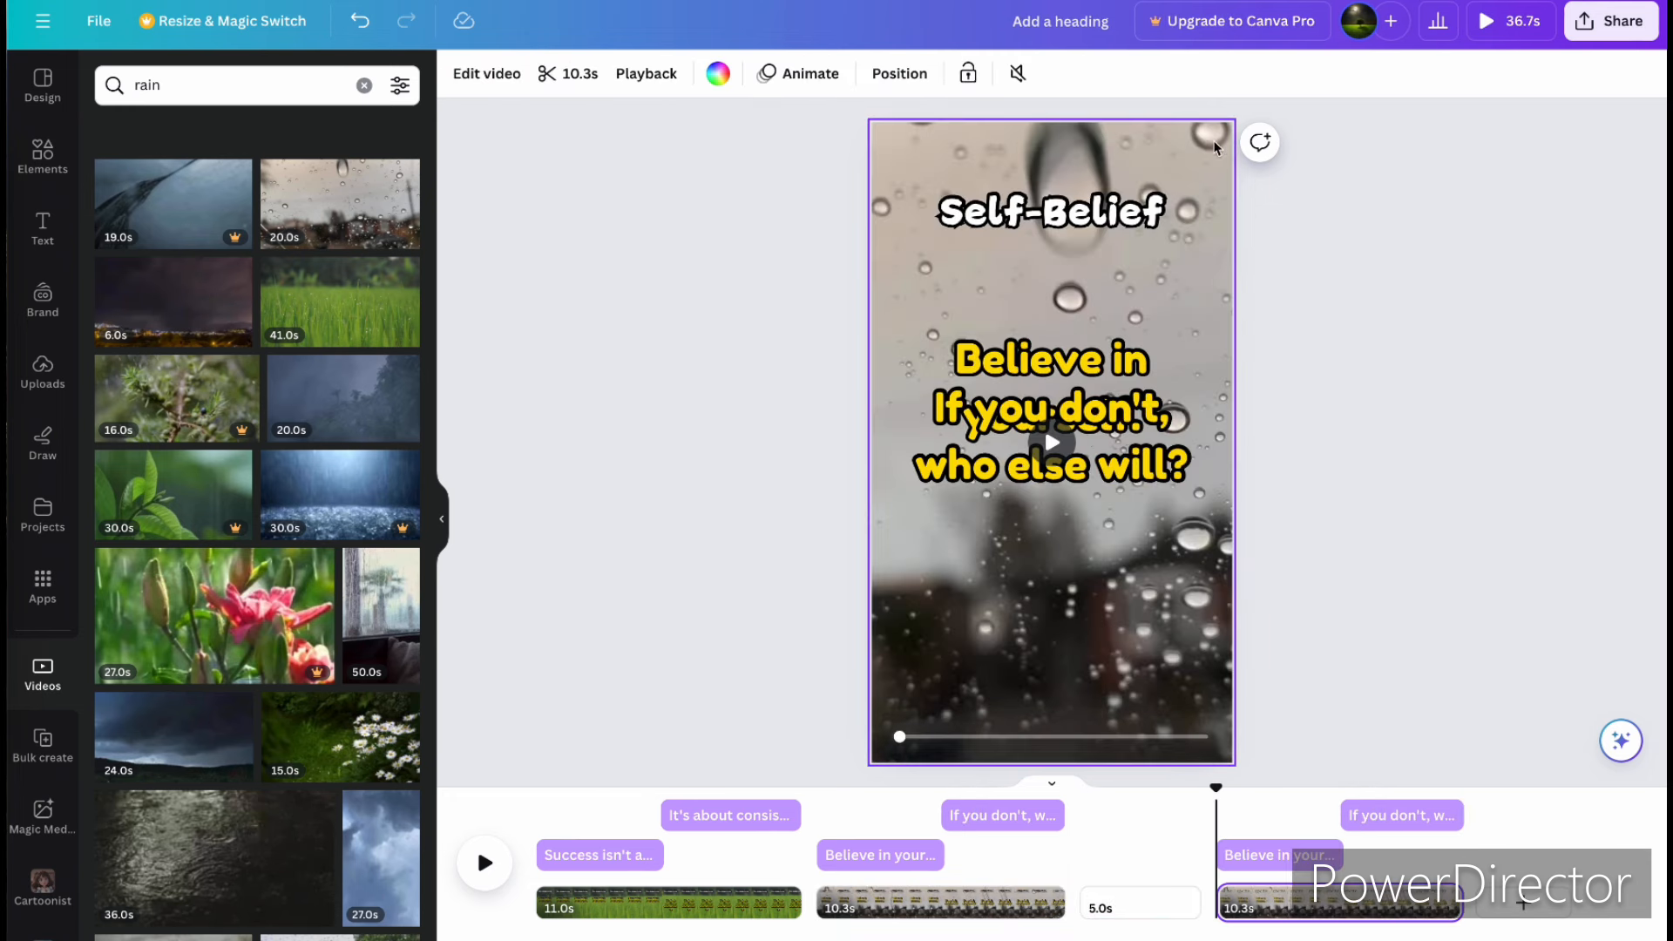
# Step: Search the videos for "sunset" and make the 1:00 sea sunset clip the background of the copied page
pyautogui.scroll(-2, 193, 700)
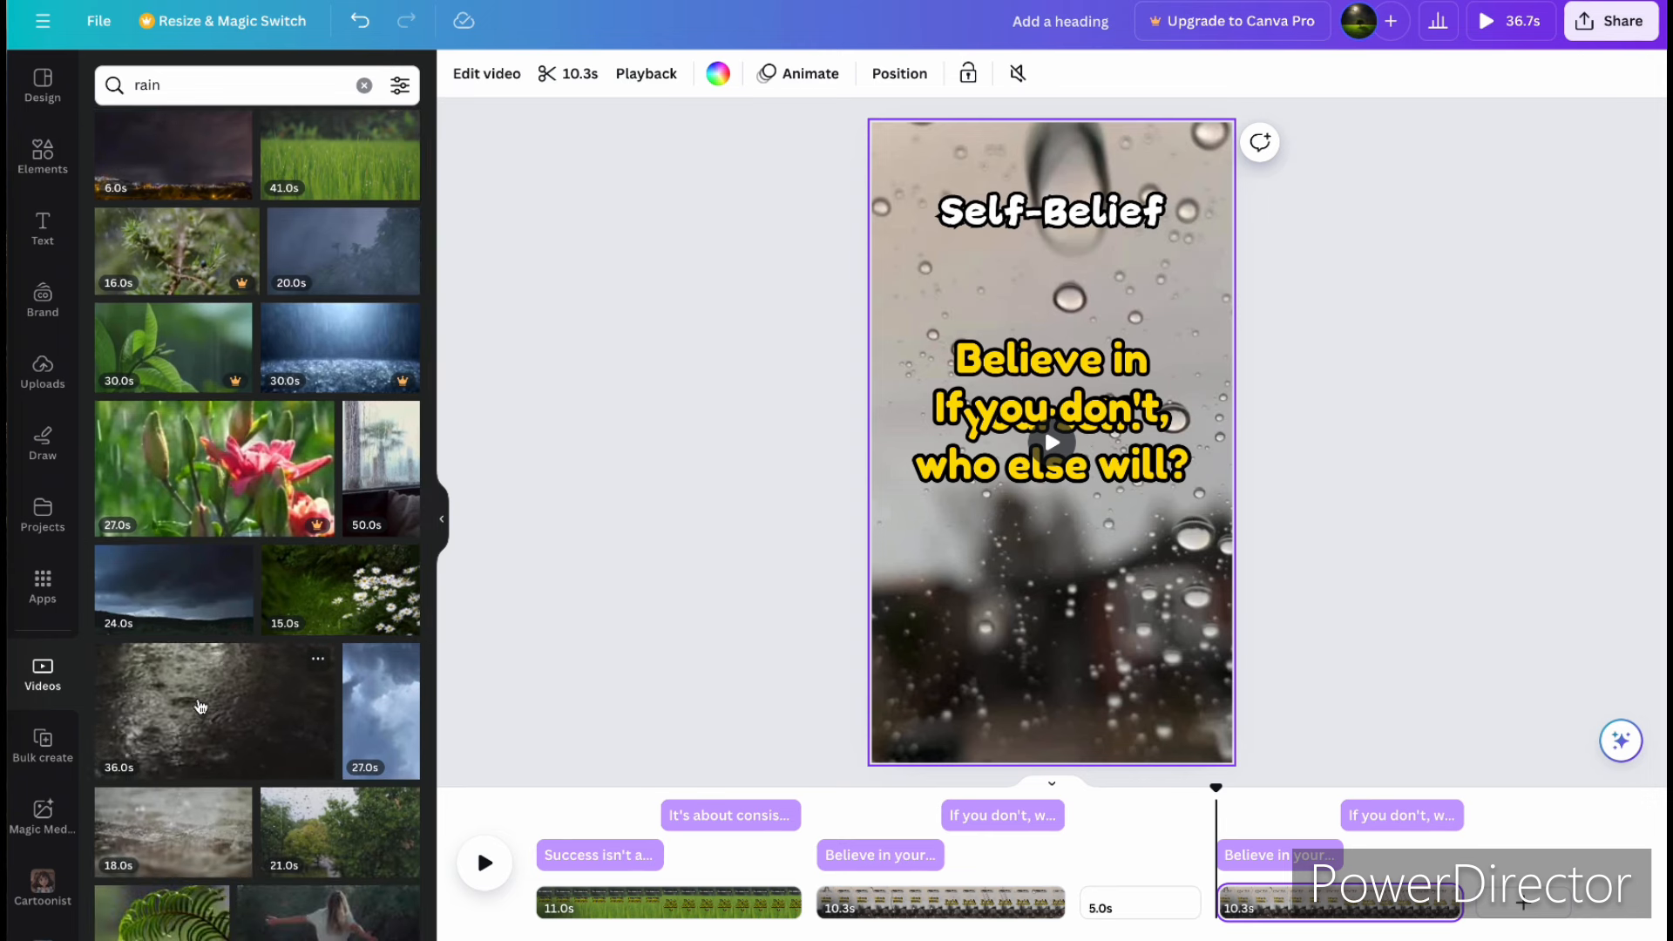
pyautogui.click(362, 86)
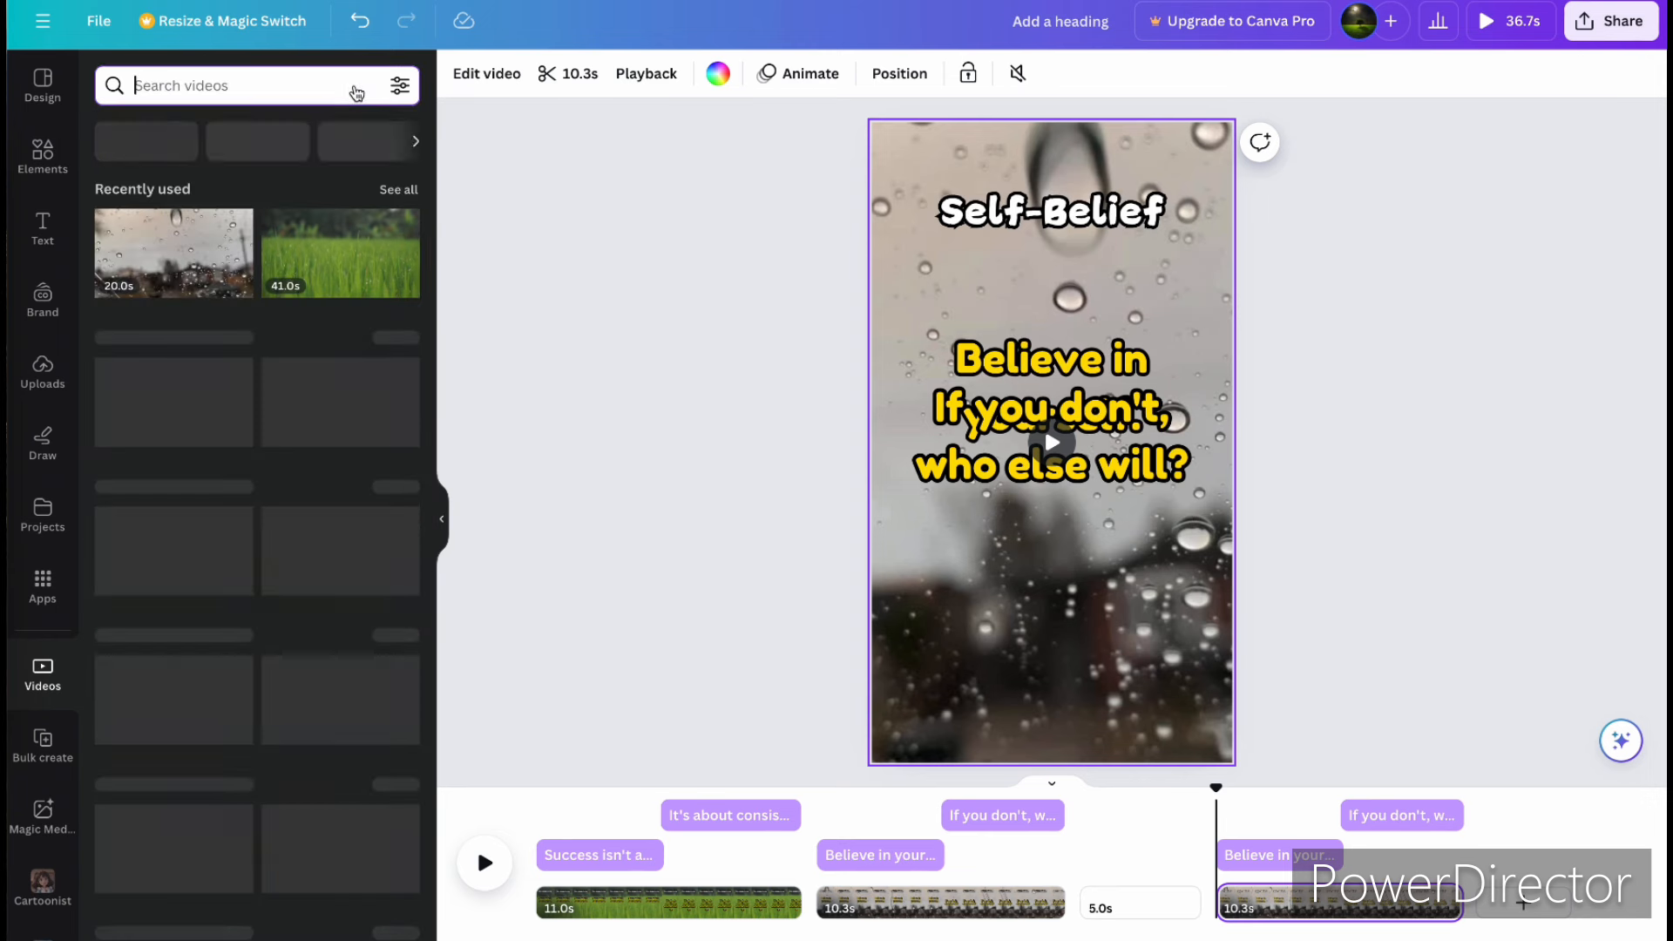
pyautogui.write('sunset')
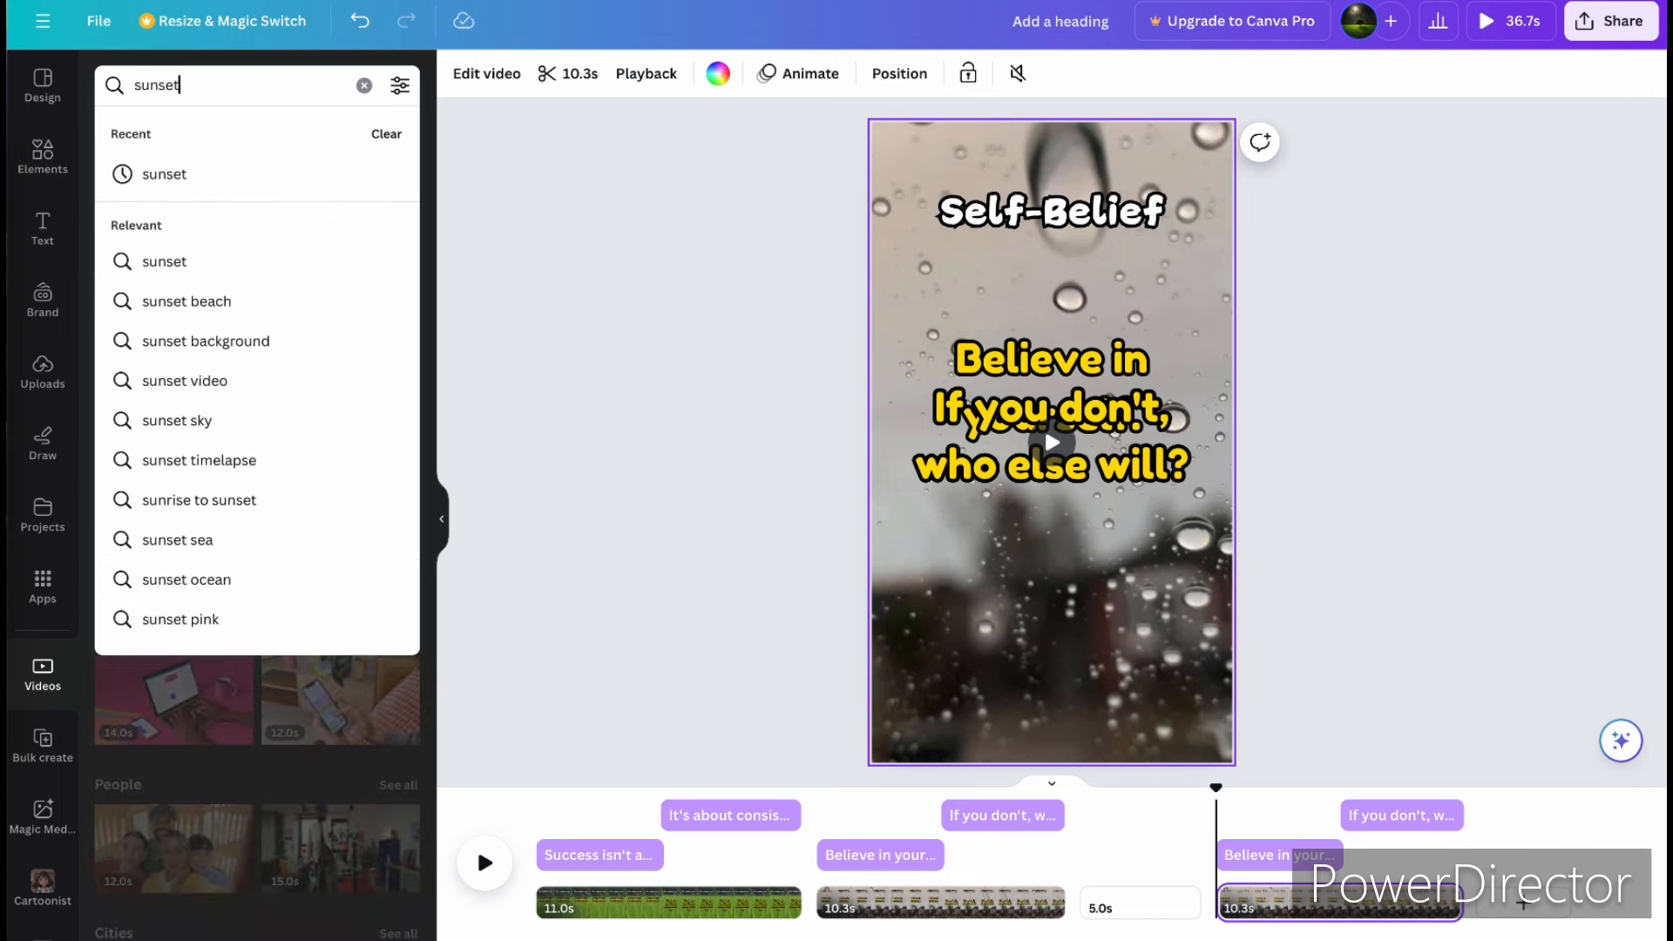
pyautogui.press('Return')
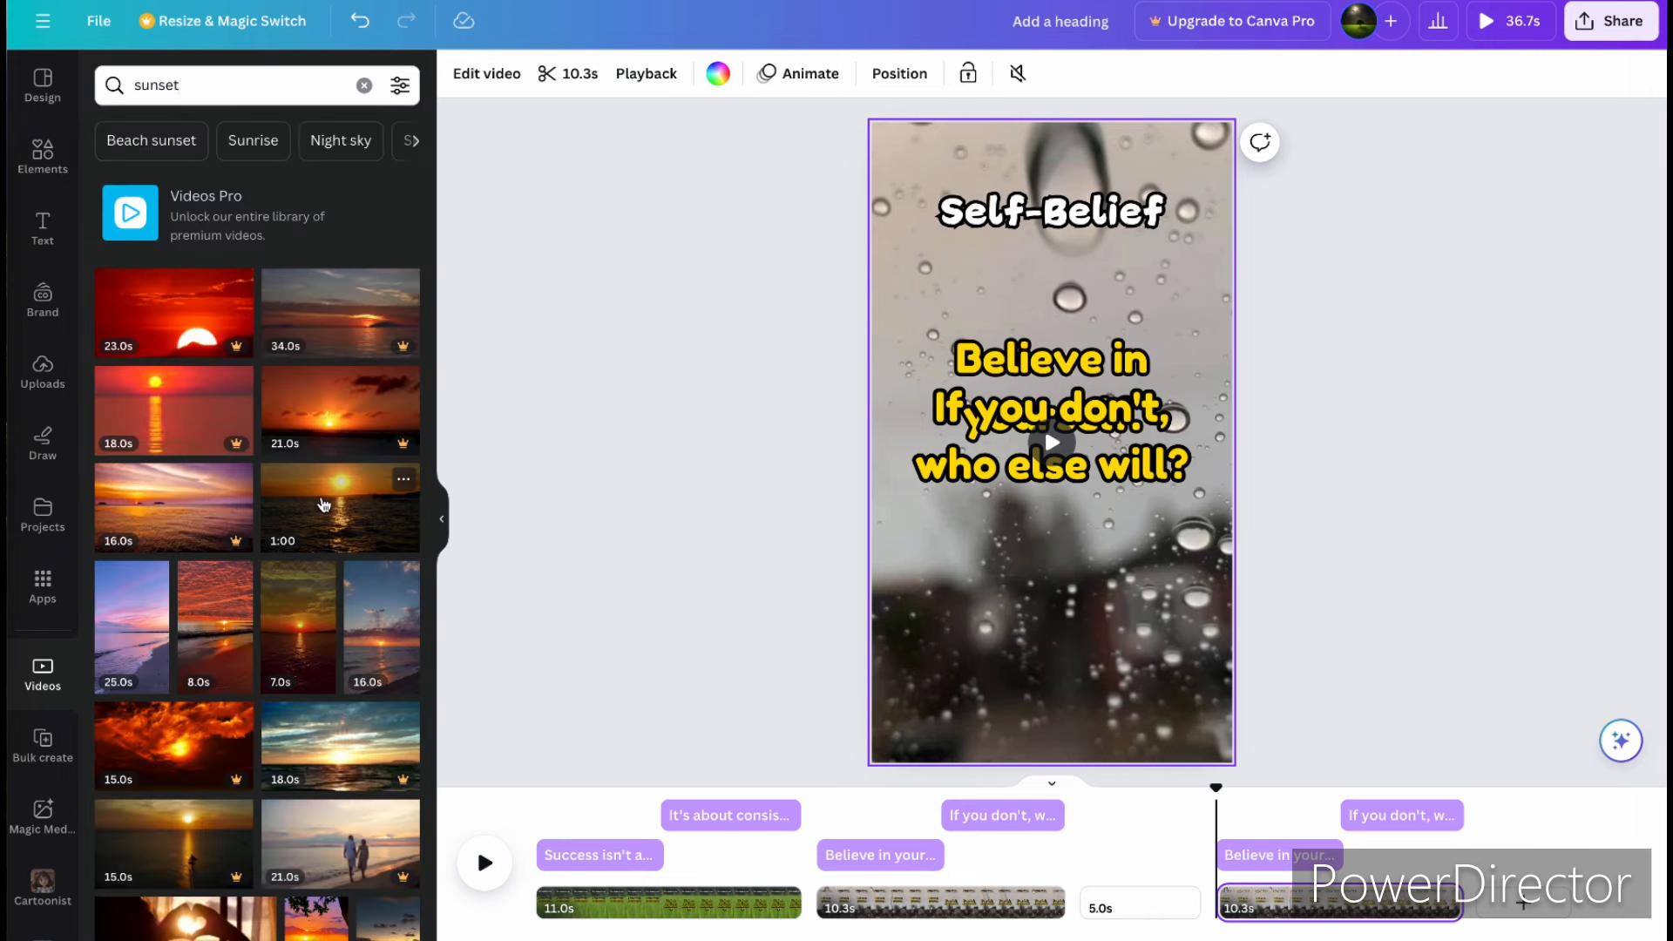
pyautogui.click(323, 506)
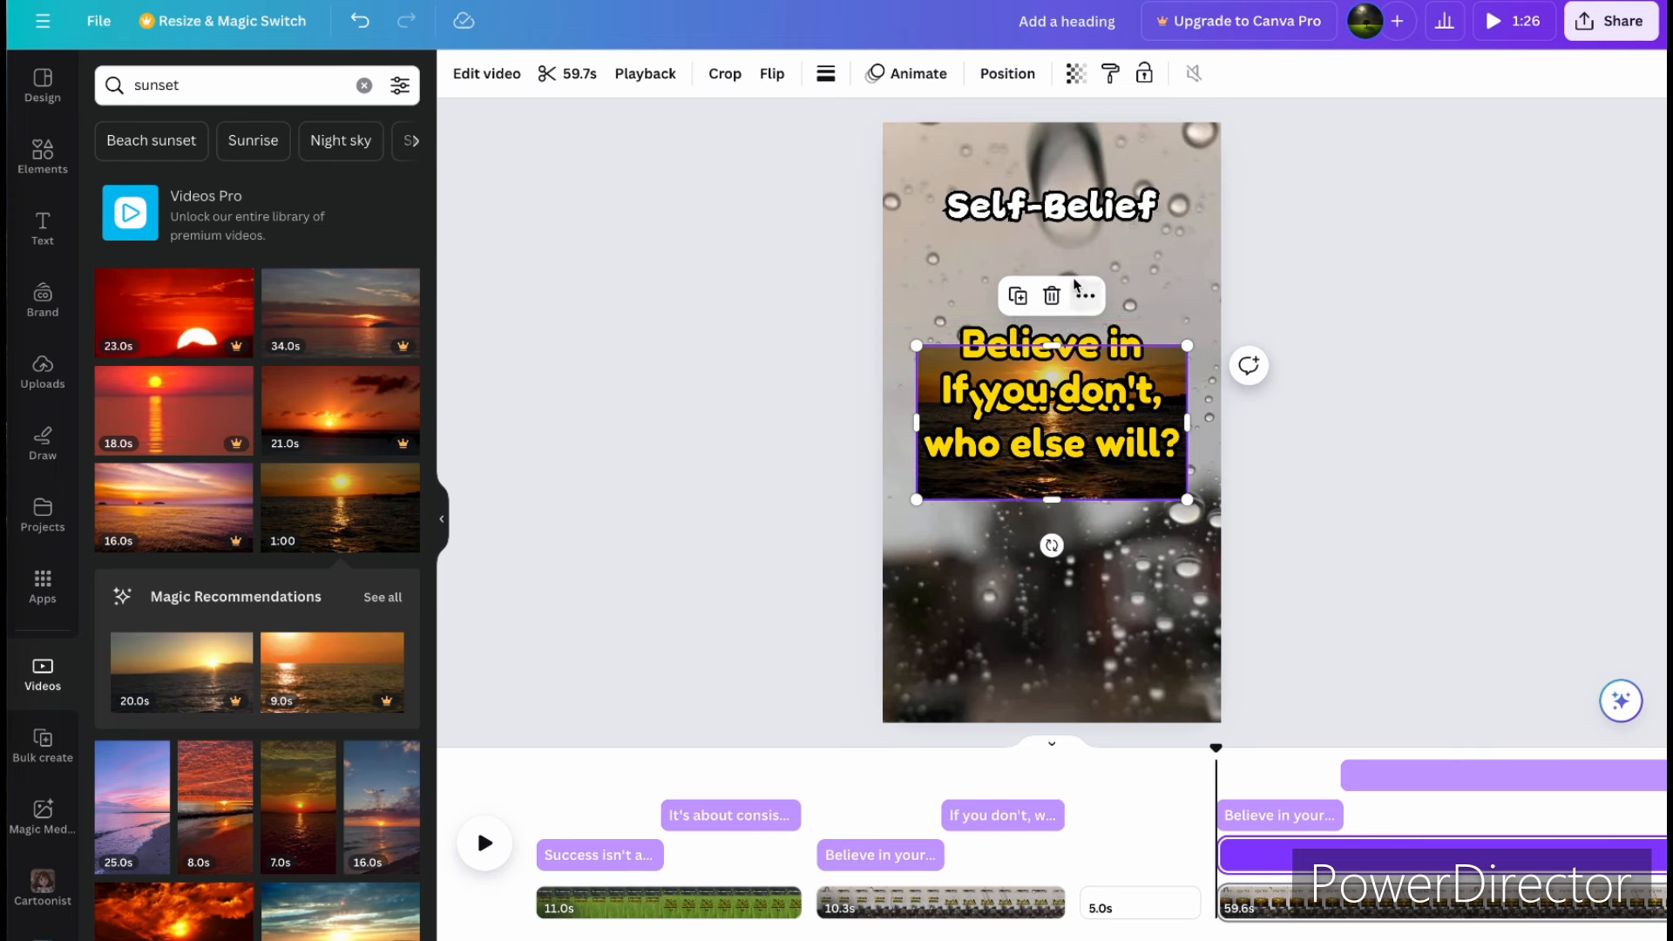
pyautogui.click(1085, 295)
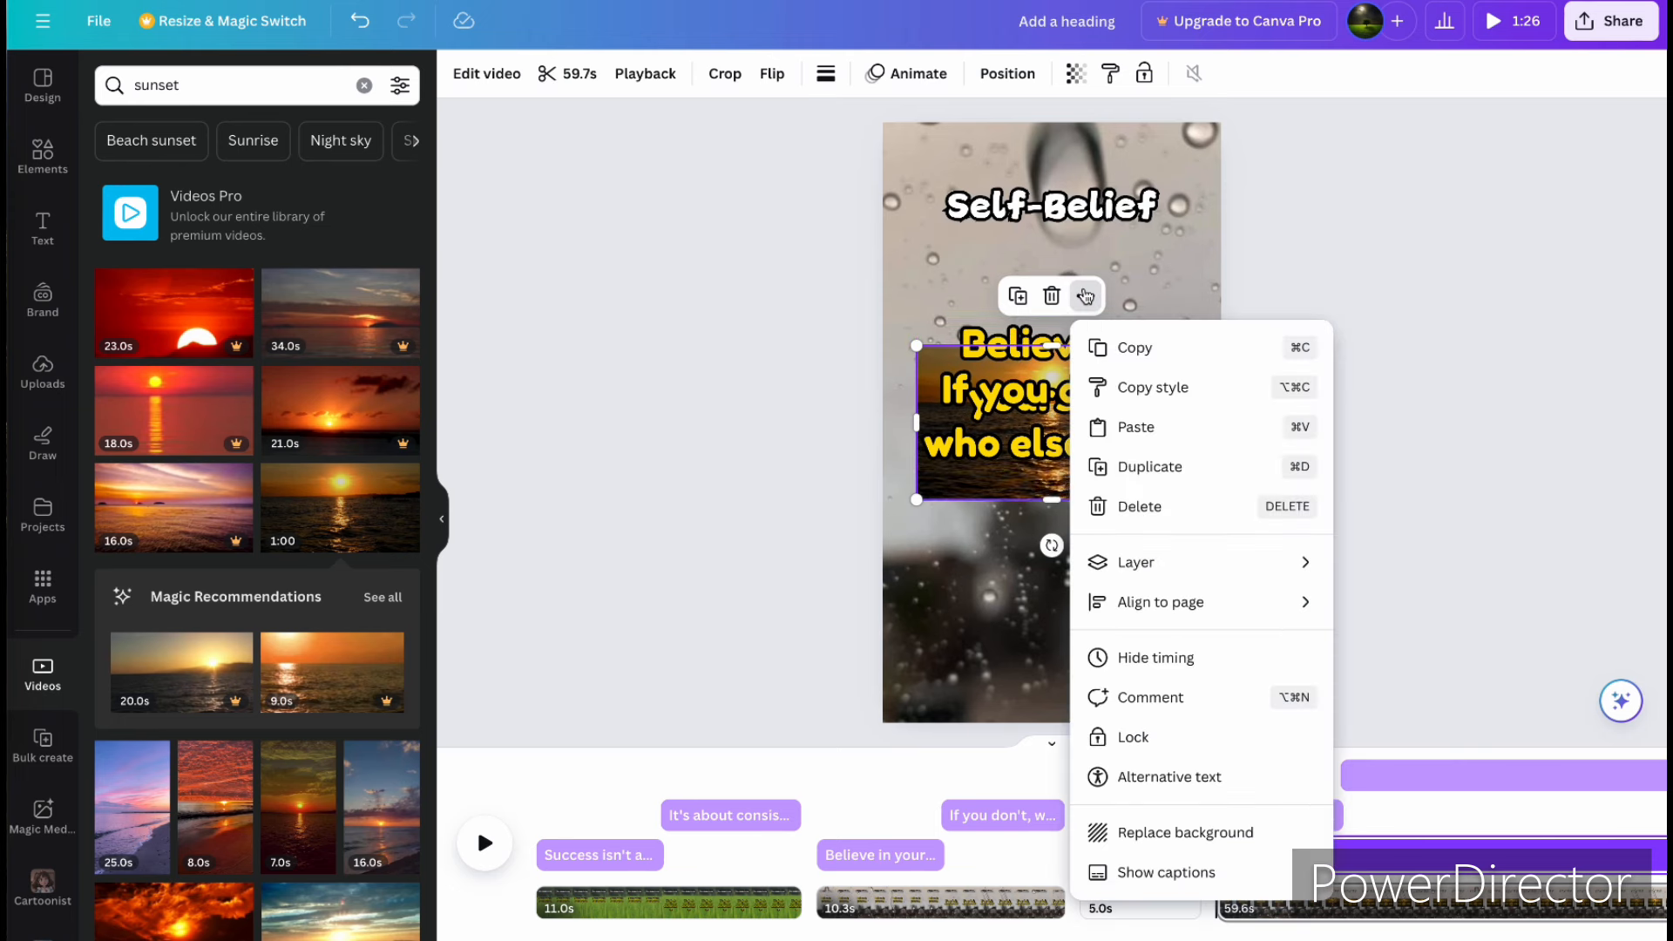
pyautogui.click(1158, 837)
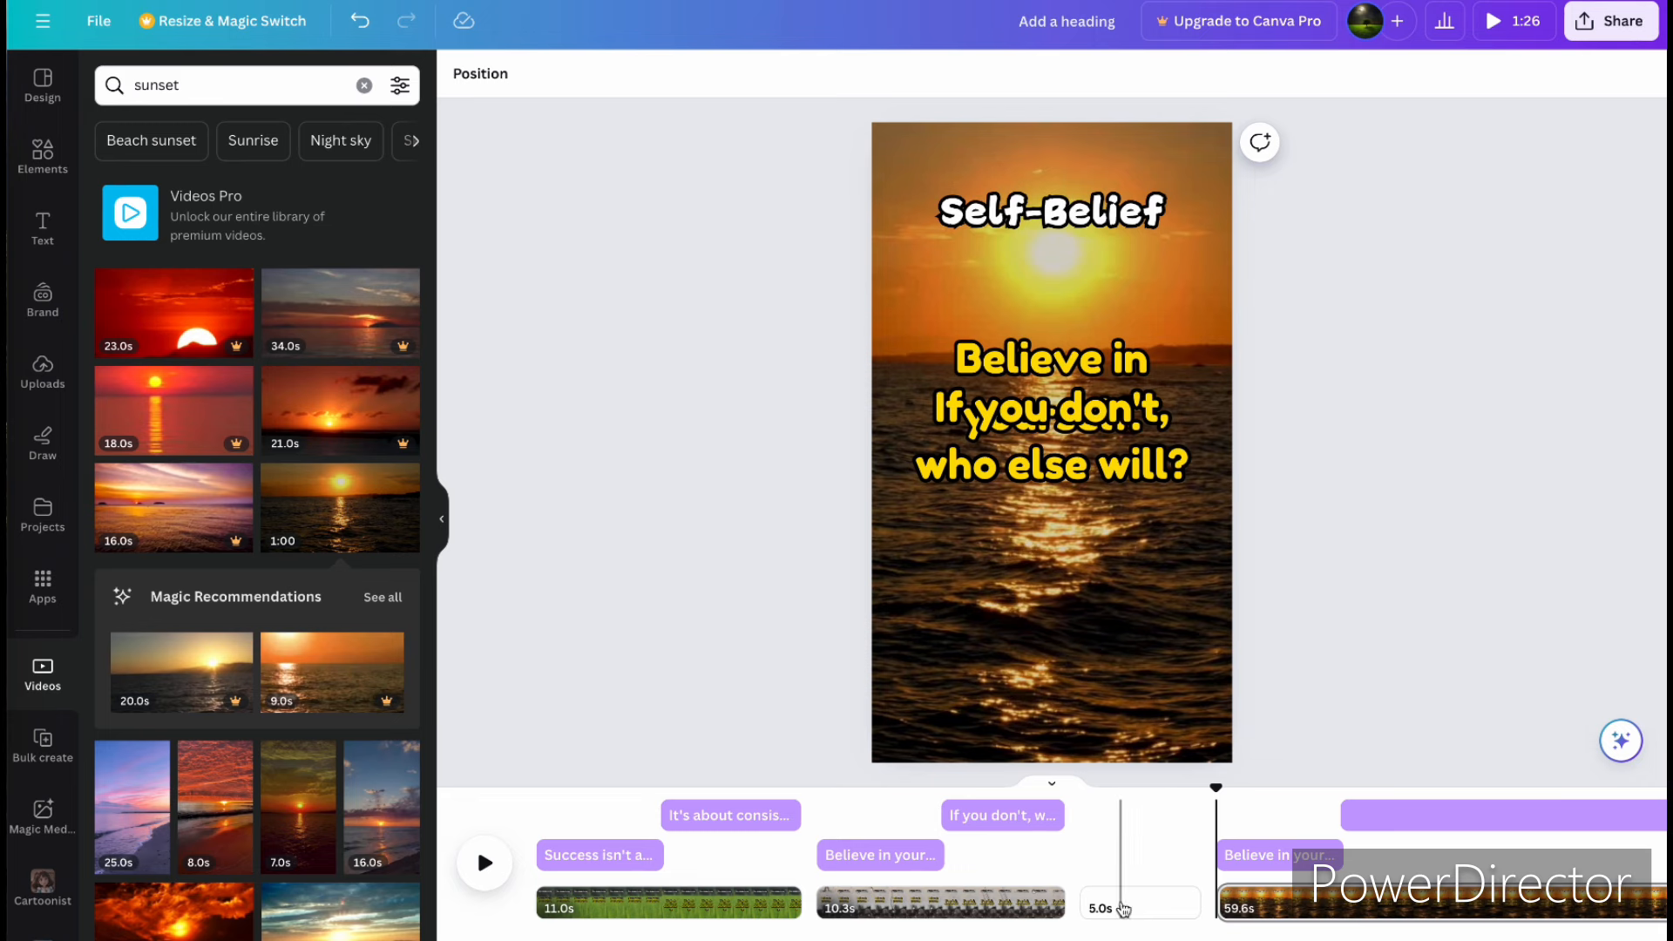
# Step: Delete the blank 5-second page and trim the sunset page to 10.1 seconds
pyautogui.click(1124, 909)
pyautogui.press('Delete')
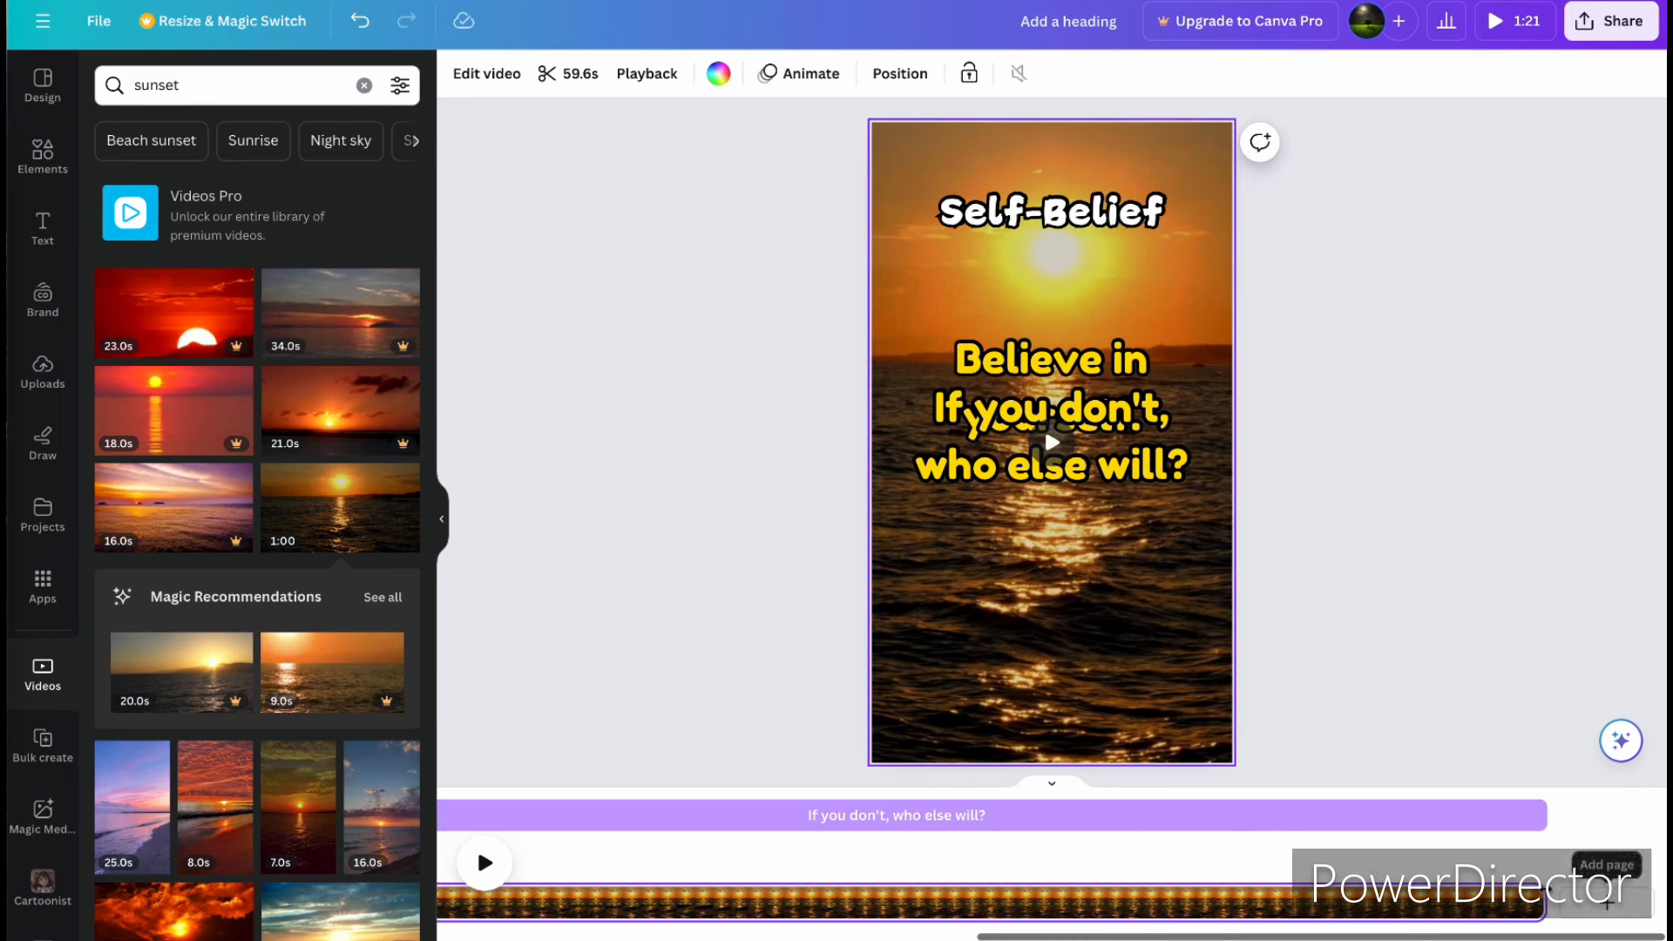
pyautogui.moveTo(1544, 906); pyautogui.dragTo(809, 933)
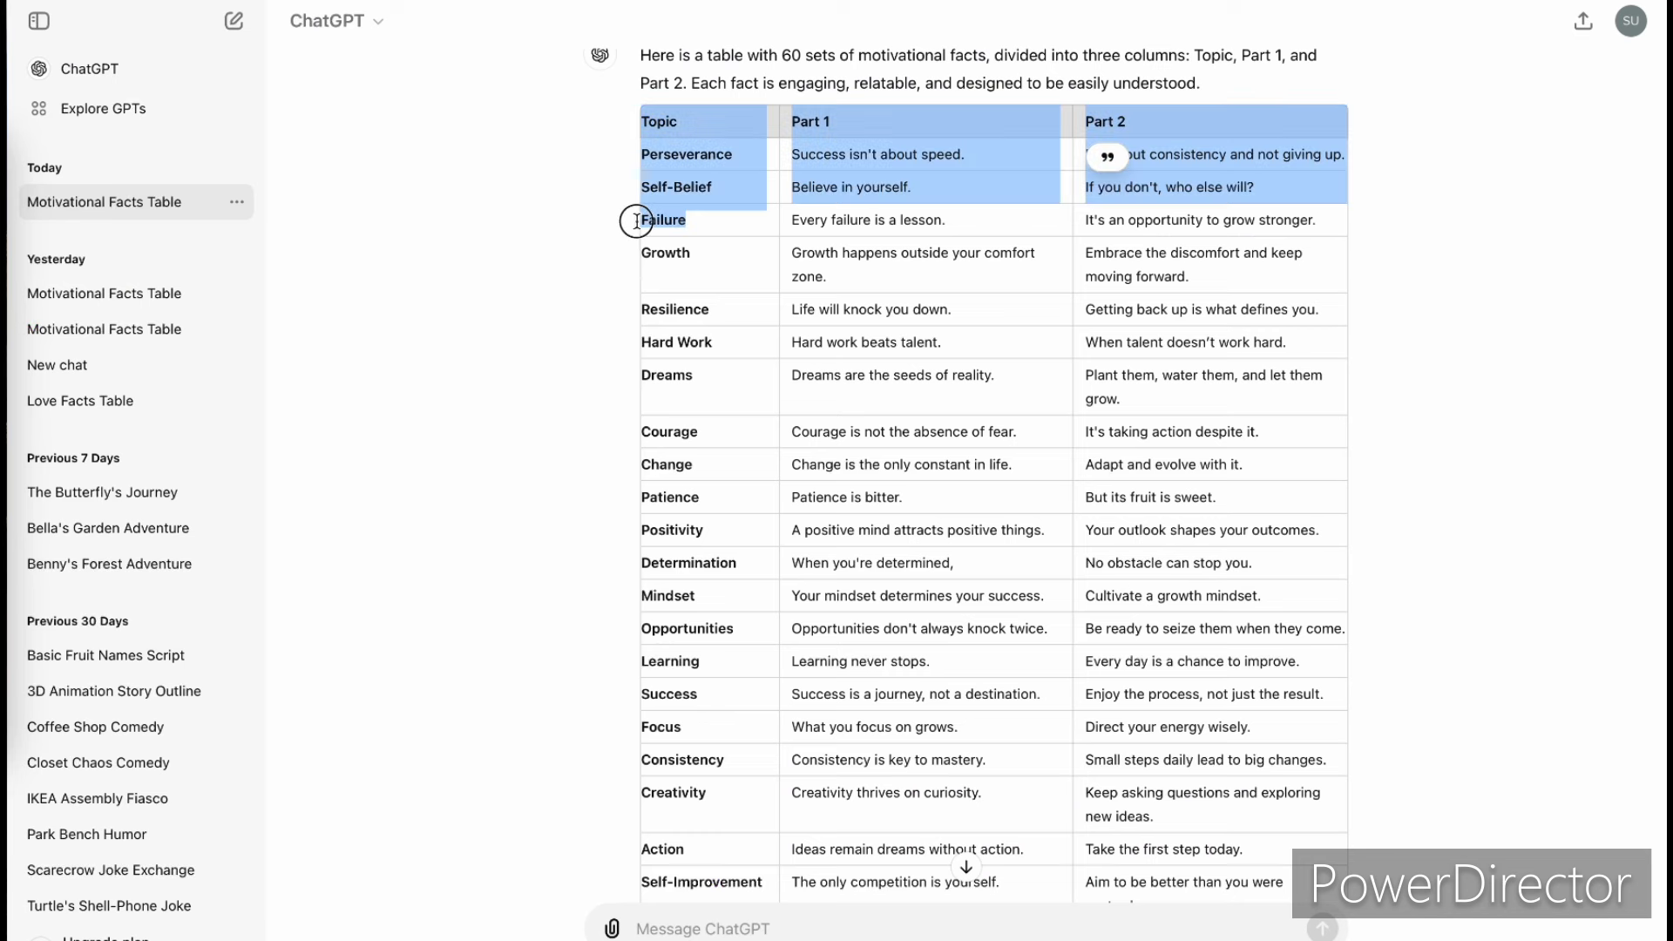
# Step: Copy "Failure" from the third row of the ChatGPT table and replace the sunset page's topic with it
pyautogui.doubleClick(642, 222)
pyautogui.hotkey('ctrl', 'c')
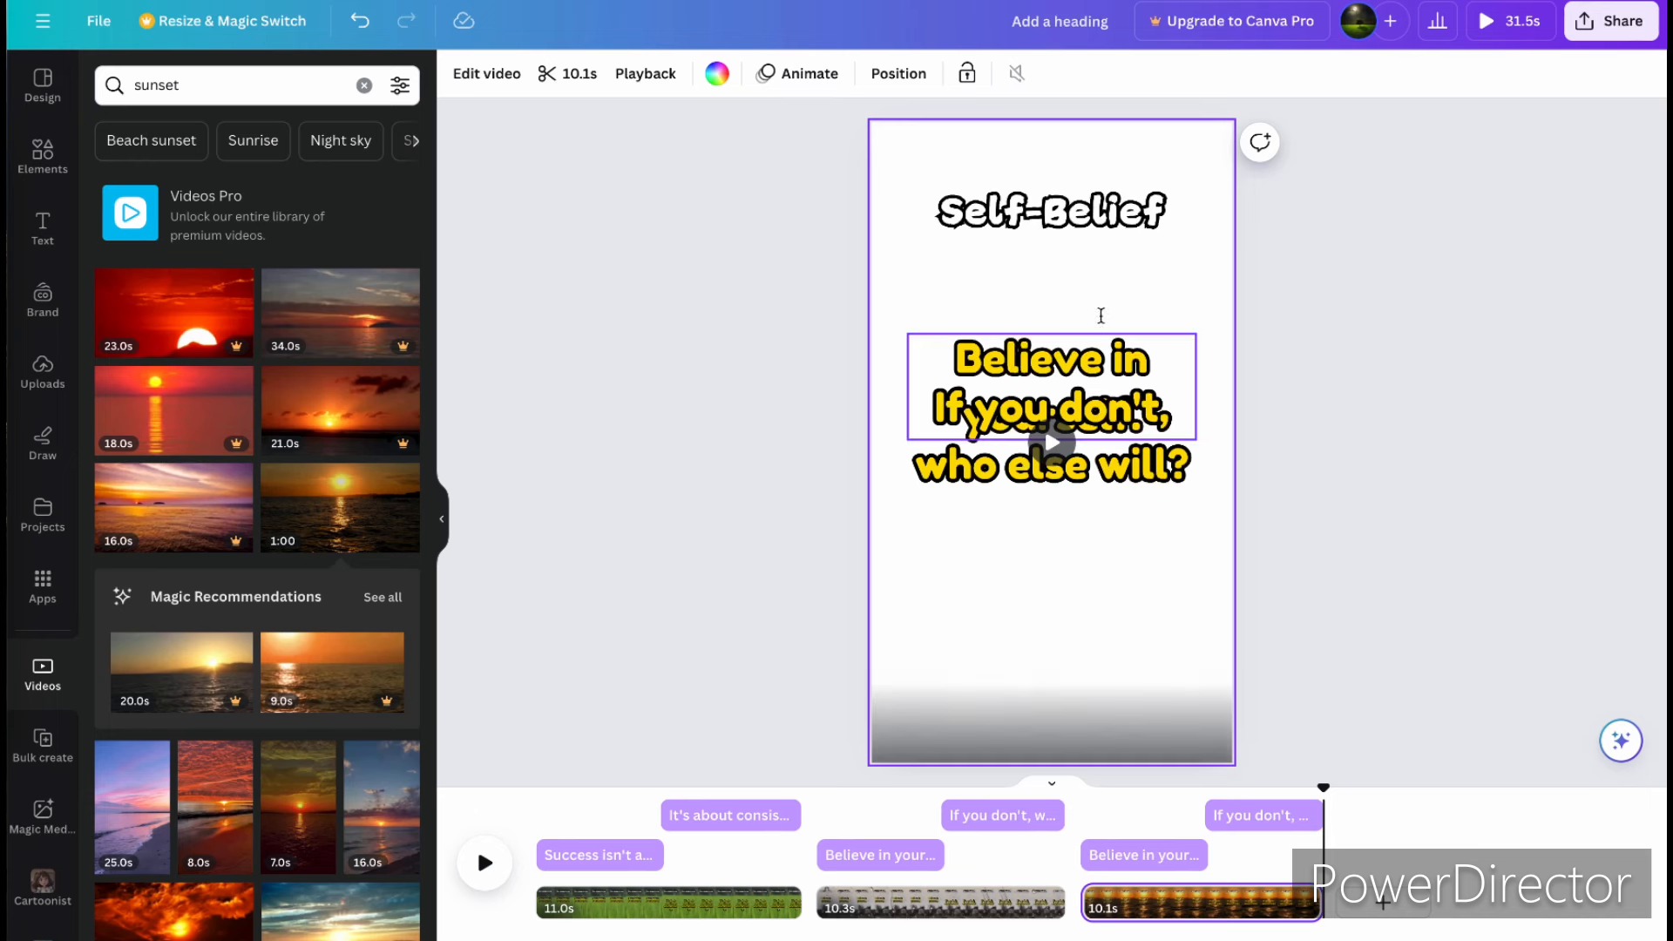
pyautogui.click(1061, 217)
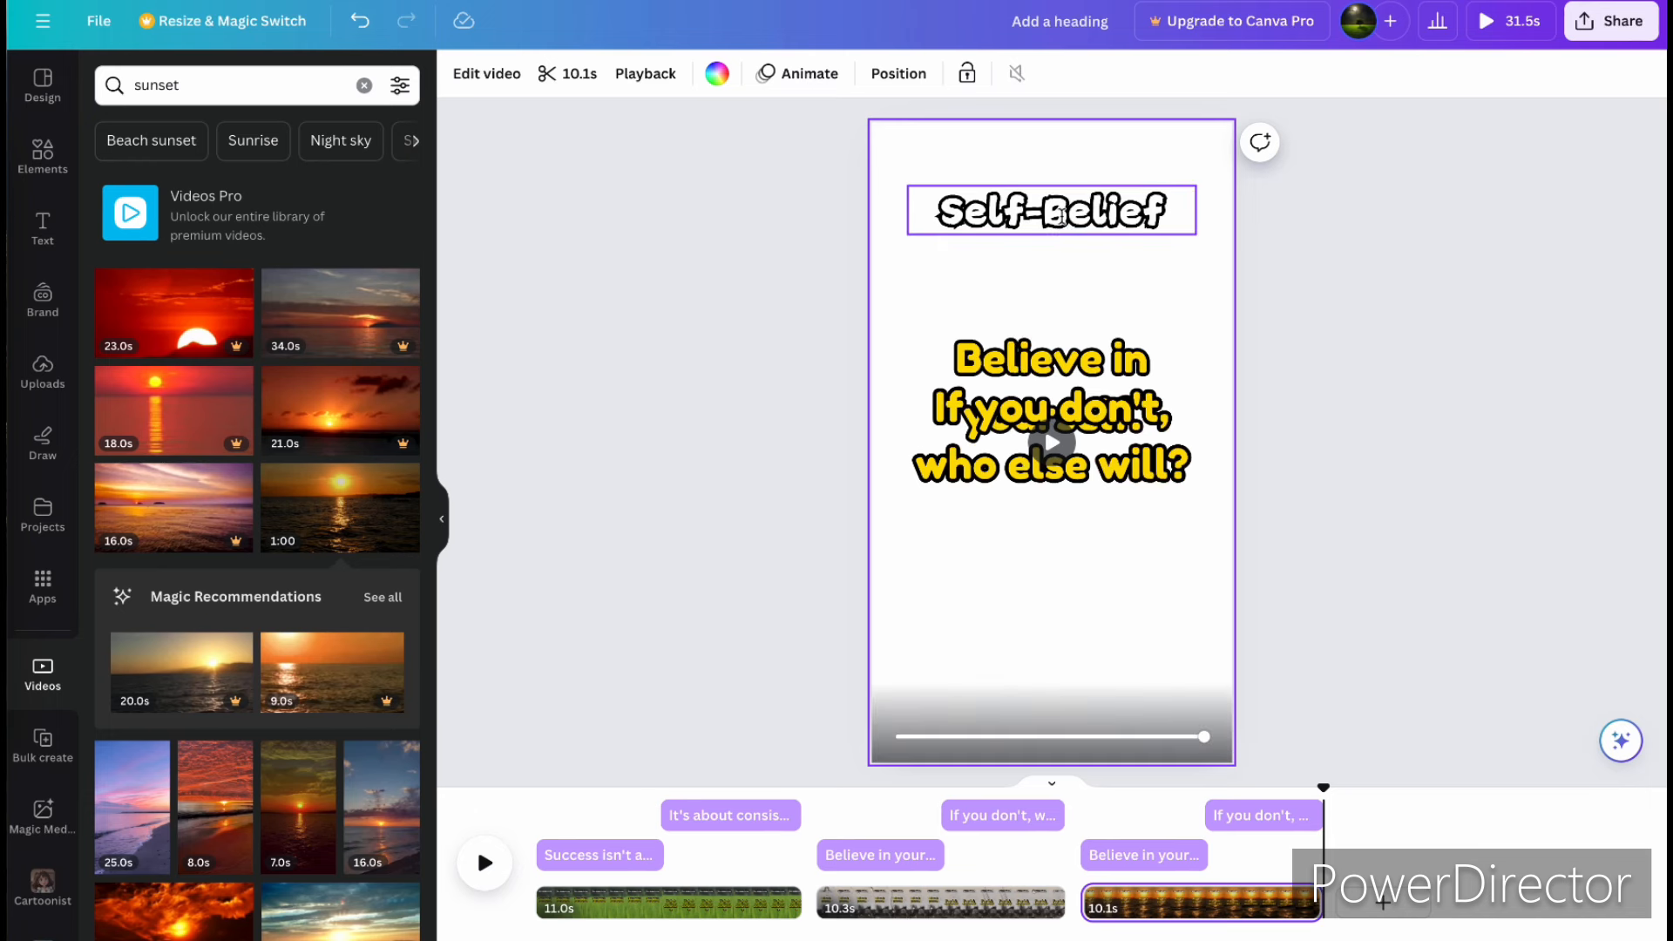
pyautogui.doubleClick(1061, 216)
pyautogui.hotkey('ctrl', 'v')
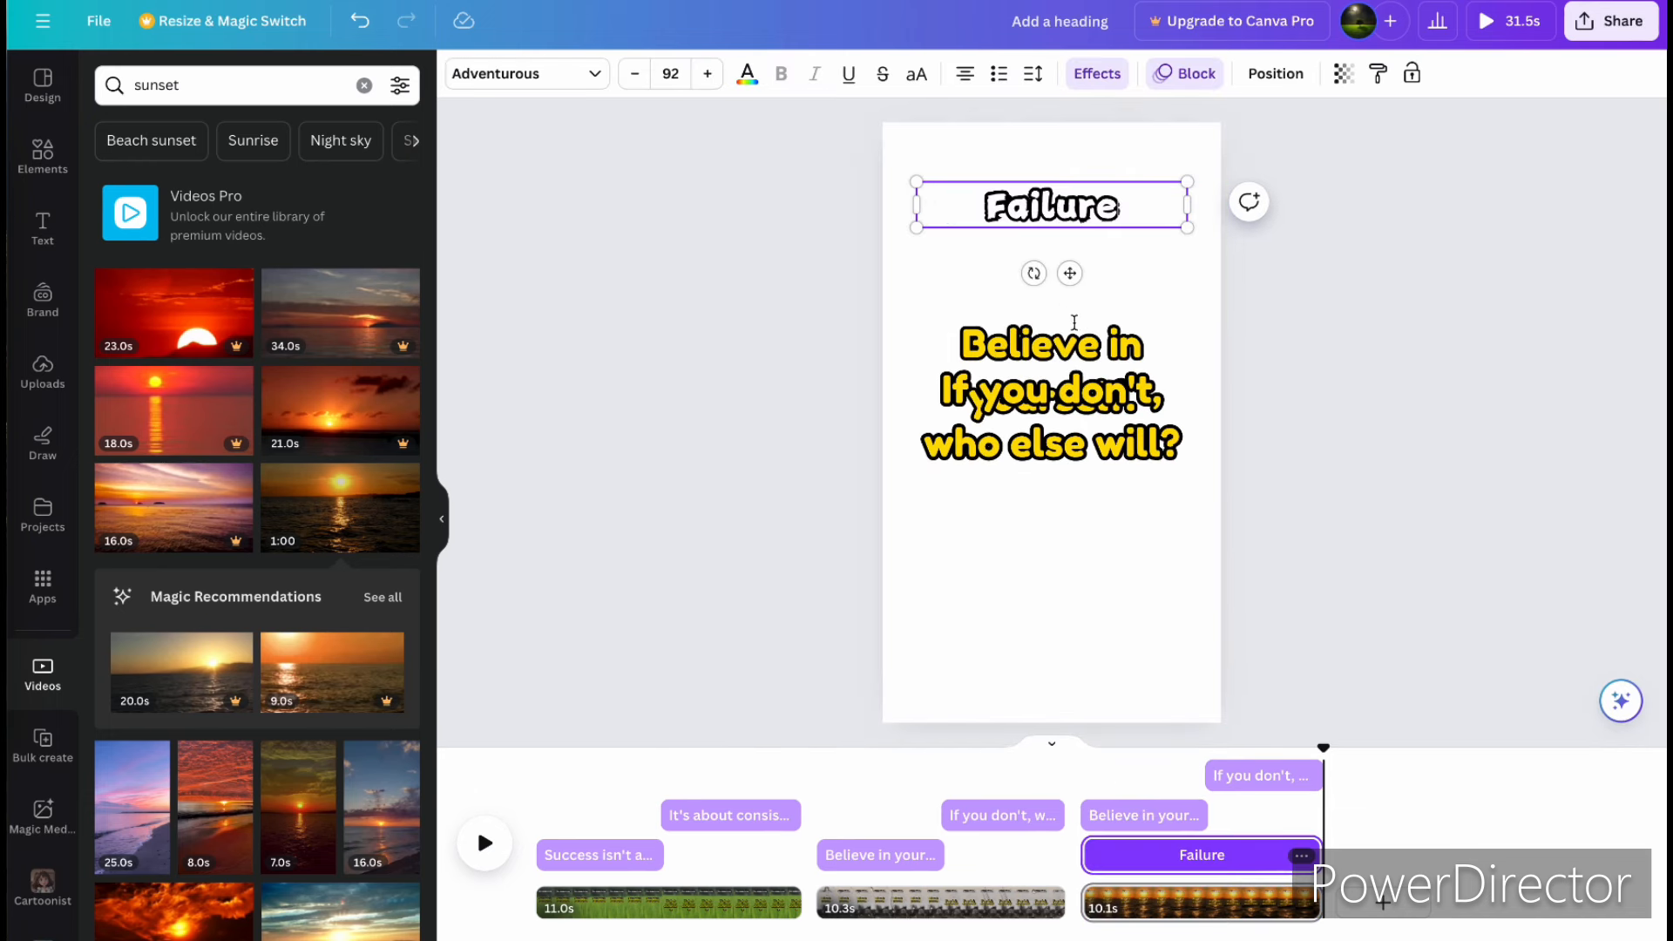
# Step: Copy "Every failure is a lesson." from the ChatGPT table and replace the sunset page's first part text with it
pyautogui.click(1089, 348)
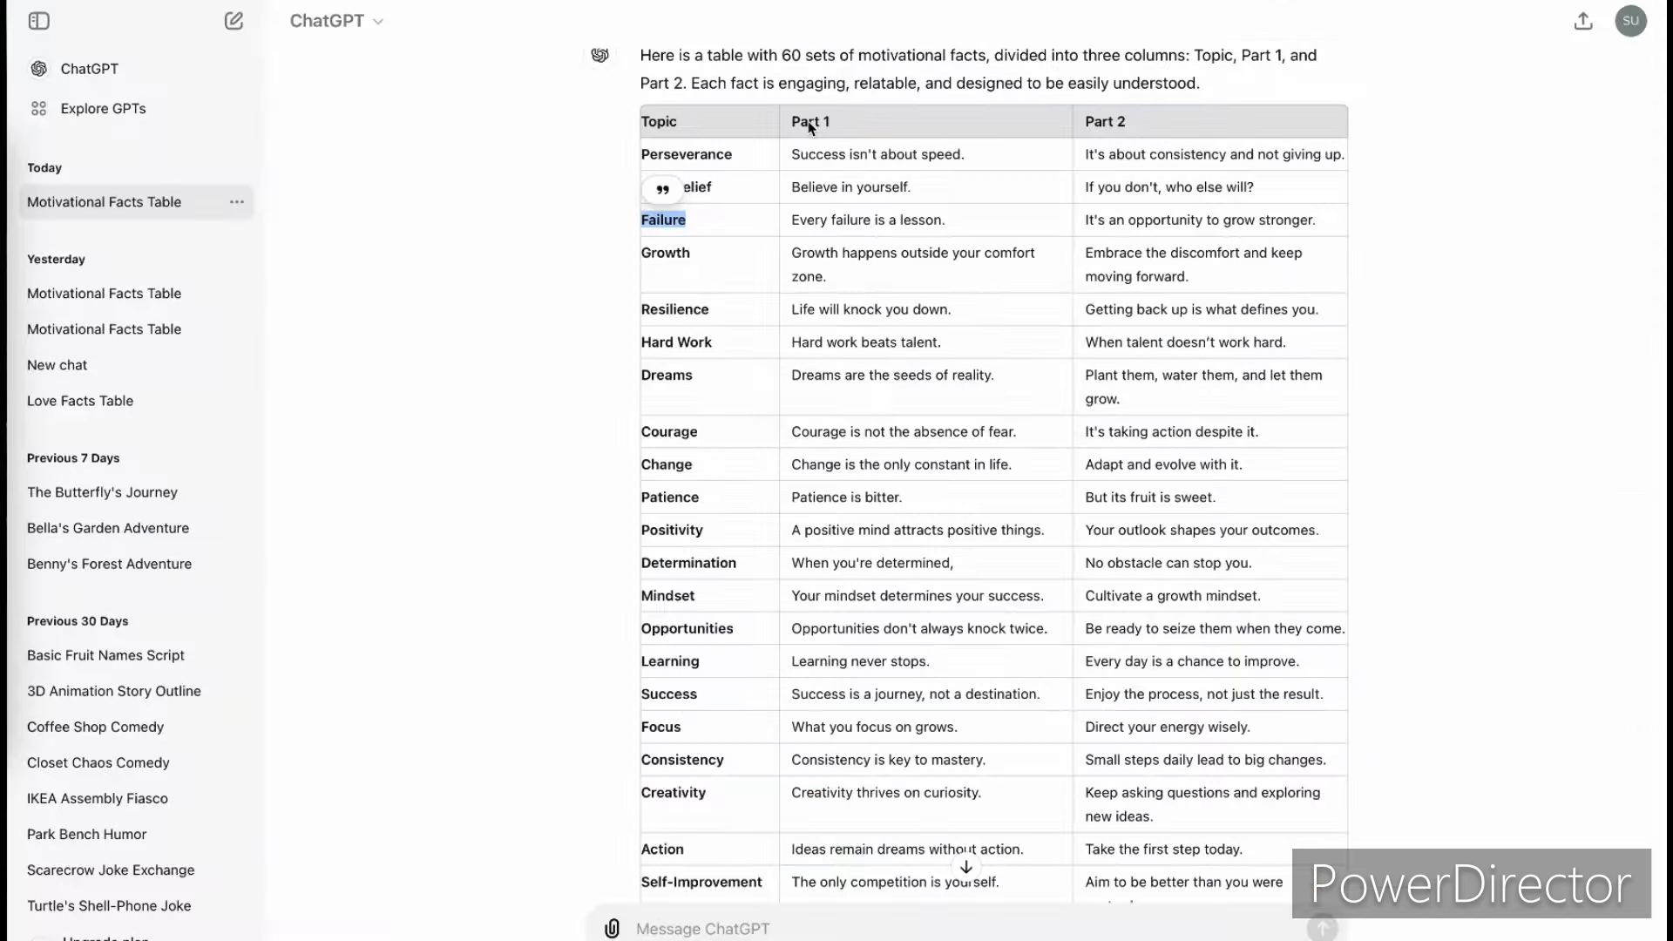
pyautogui.moveTo(962, 225); pyautogui.dragTo(786, 224)
pyautogui.hotkey('ctrl', 'c')
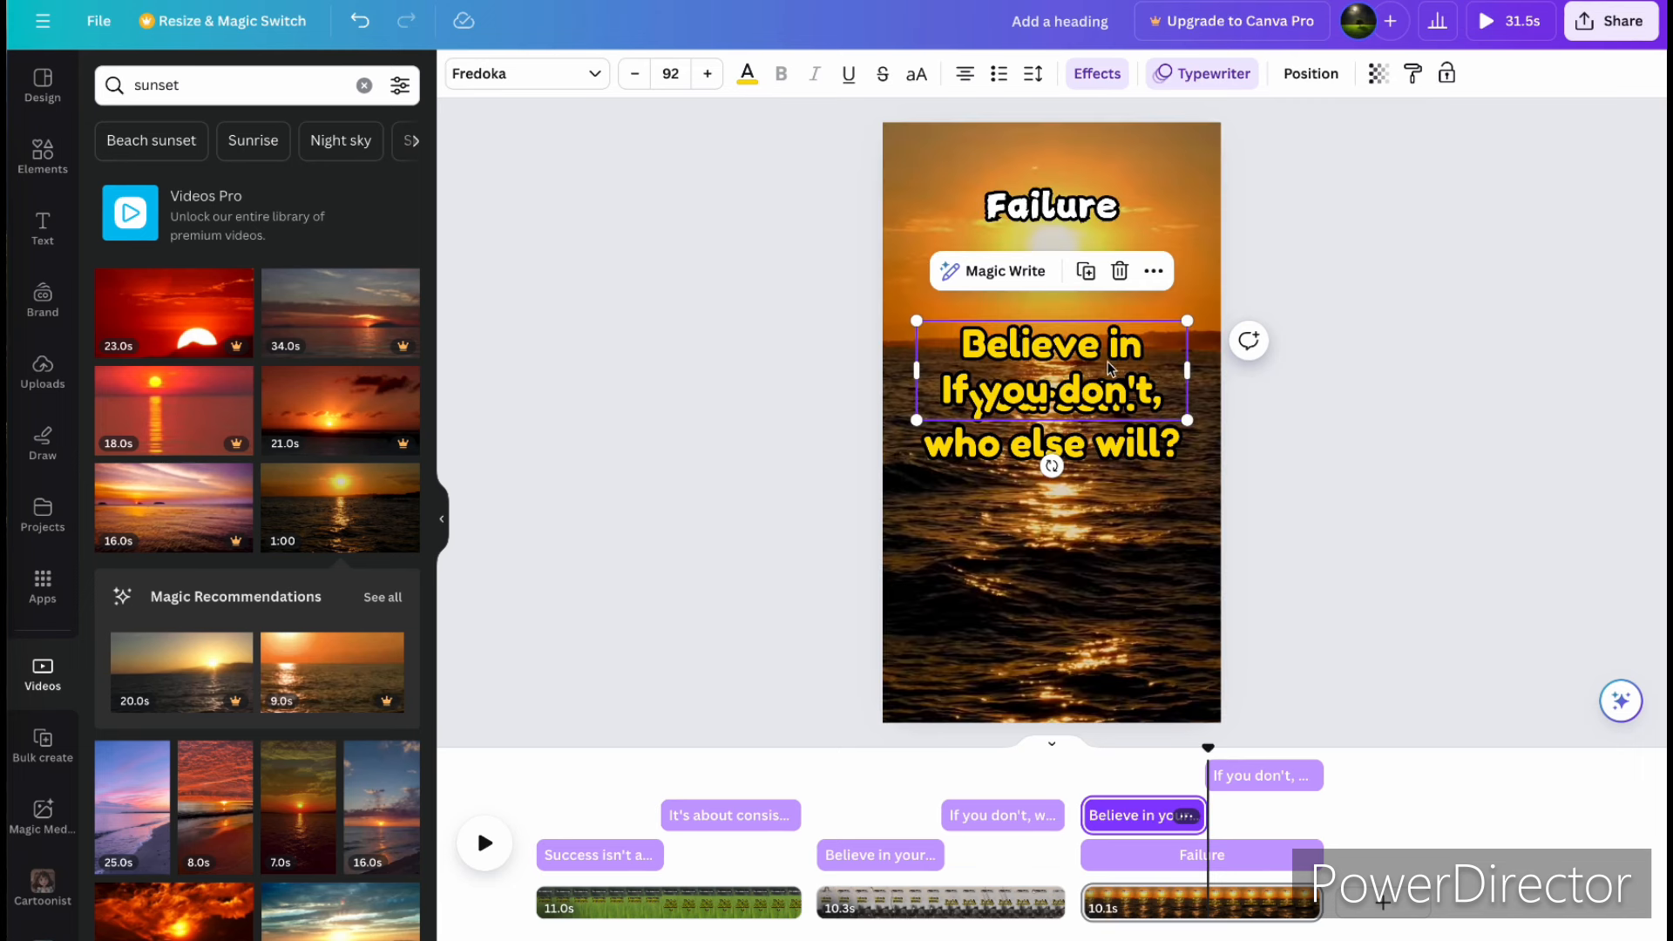
pyautogui.click(1100, 352)
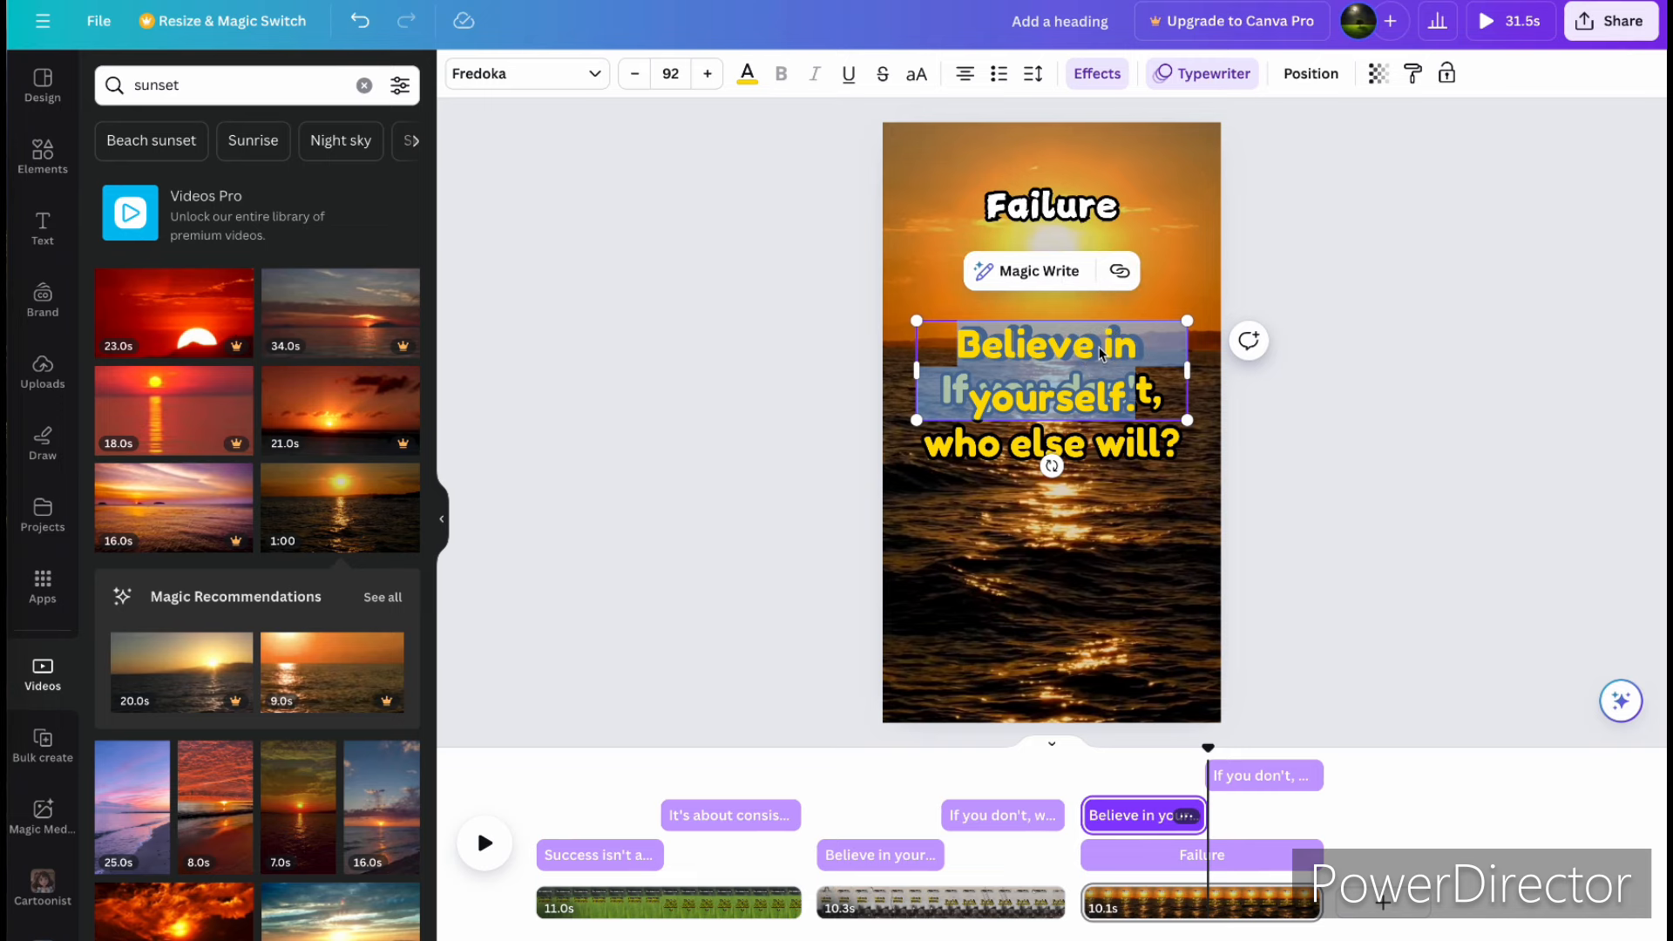
pyautogui.hotkey('ctrl', 'v')
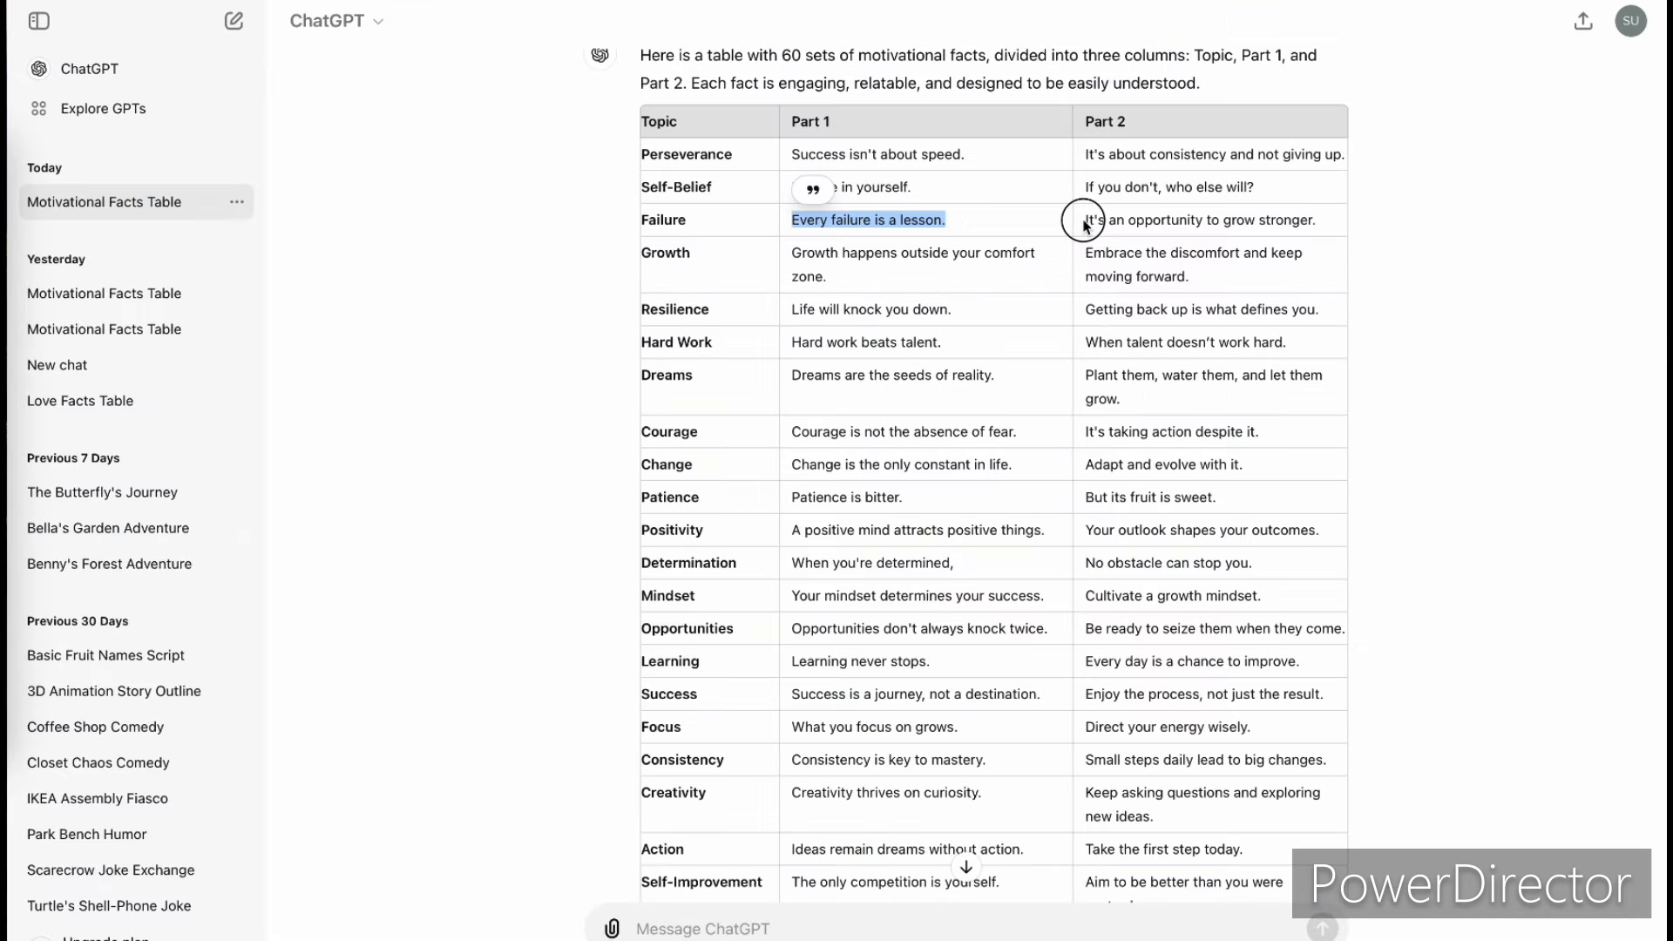
# Step: Copy "It's an opportunity to grow stronger." from the ChatGPT table and replace the sunset page's second part text with it
pyautogui.moveTo(1085, 221); pyautogui.dragTo(1325, 219)
pyautogui.hotkey('ctrl', 'c')
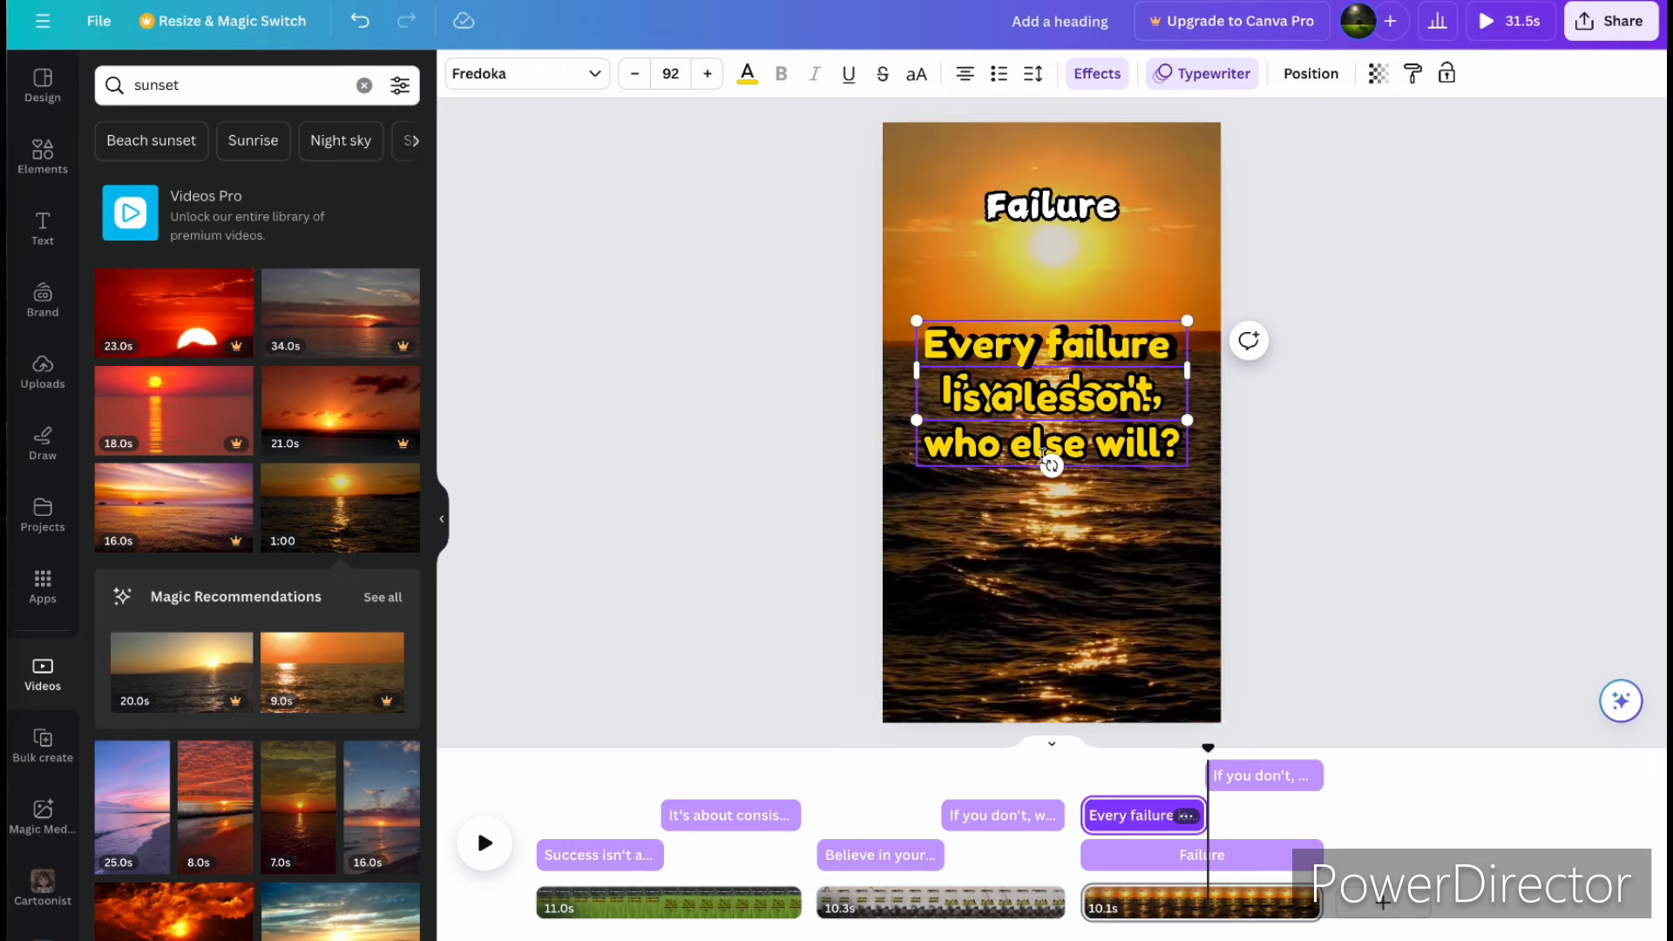
pyautogui.click(1116, 452)
pyautogui.click(1115, 452)
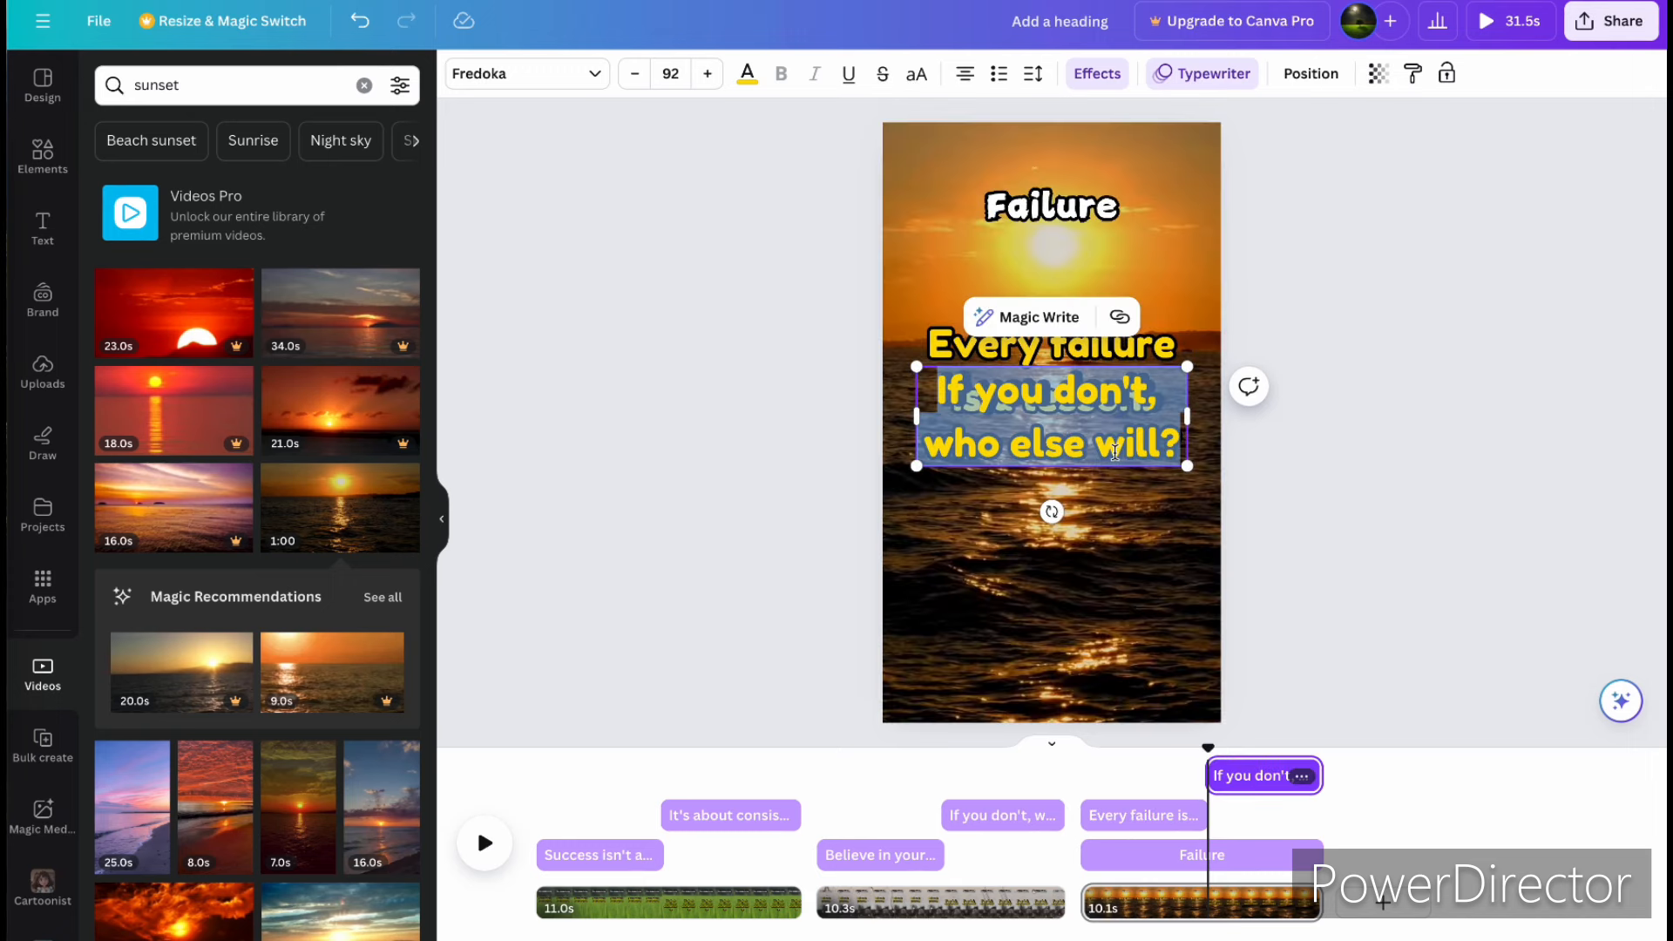
pyautogui.hotkey('ctrl', 'v')
pyautogui.click(1107, 331)
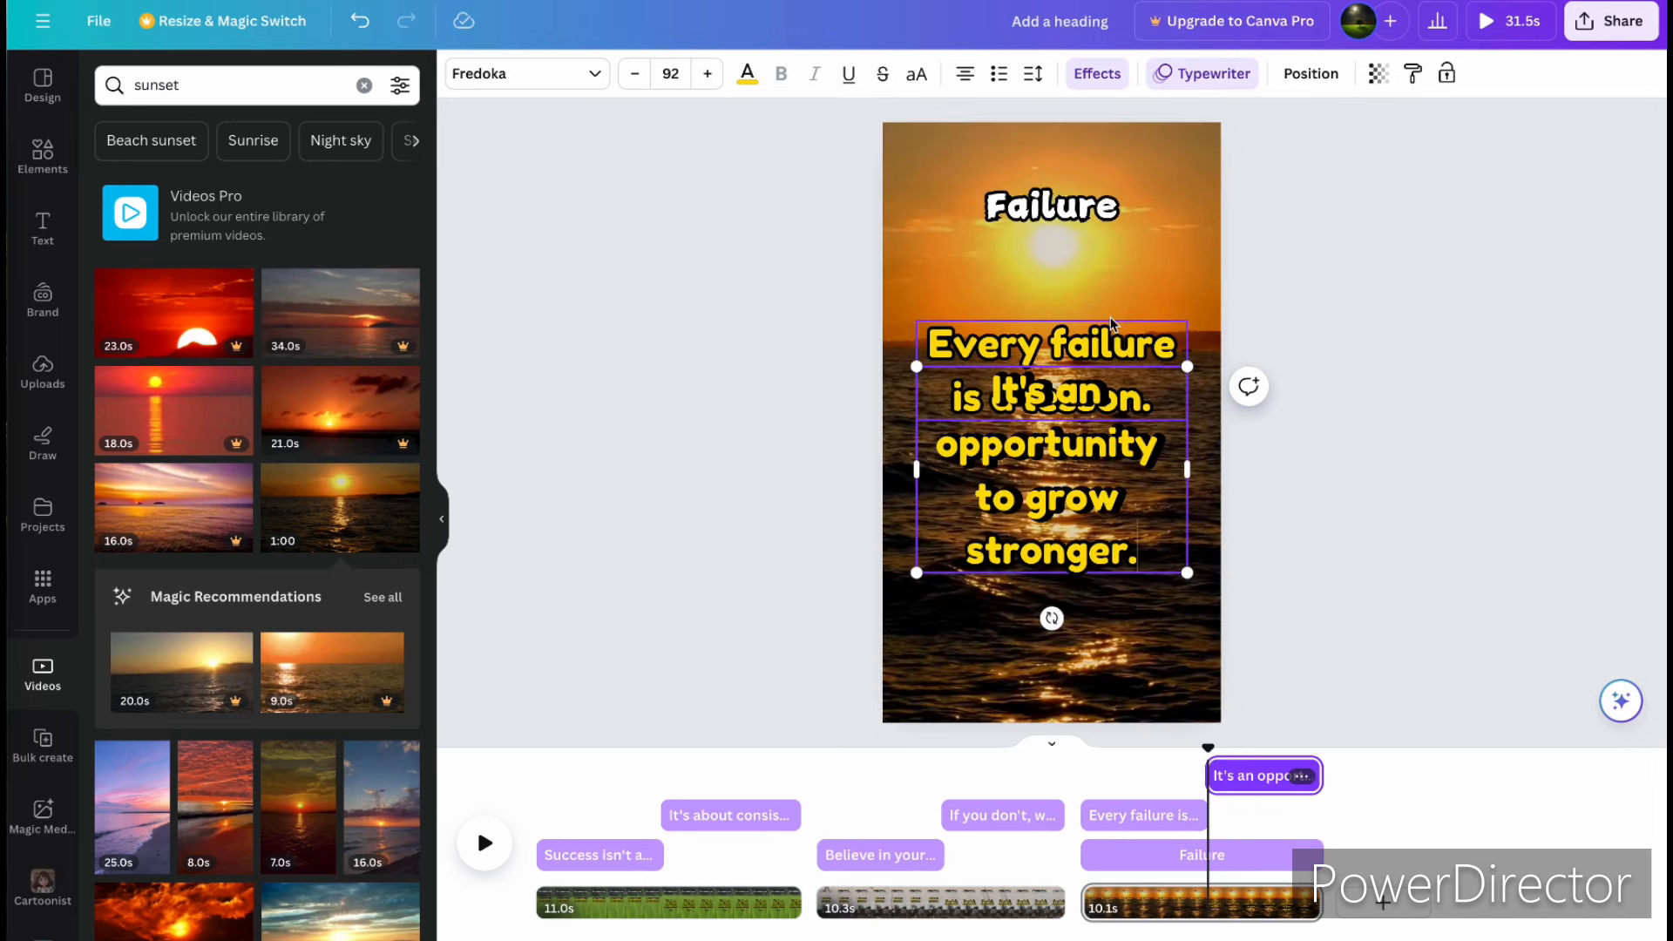
pyautogui.click(1142, 488)
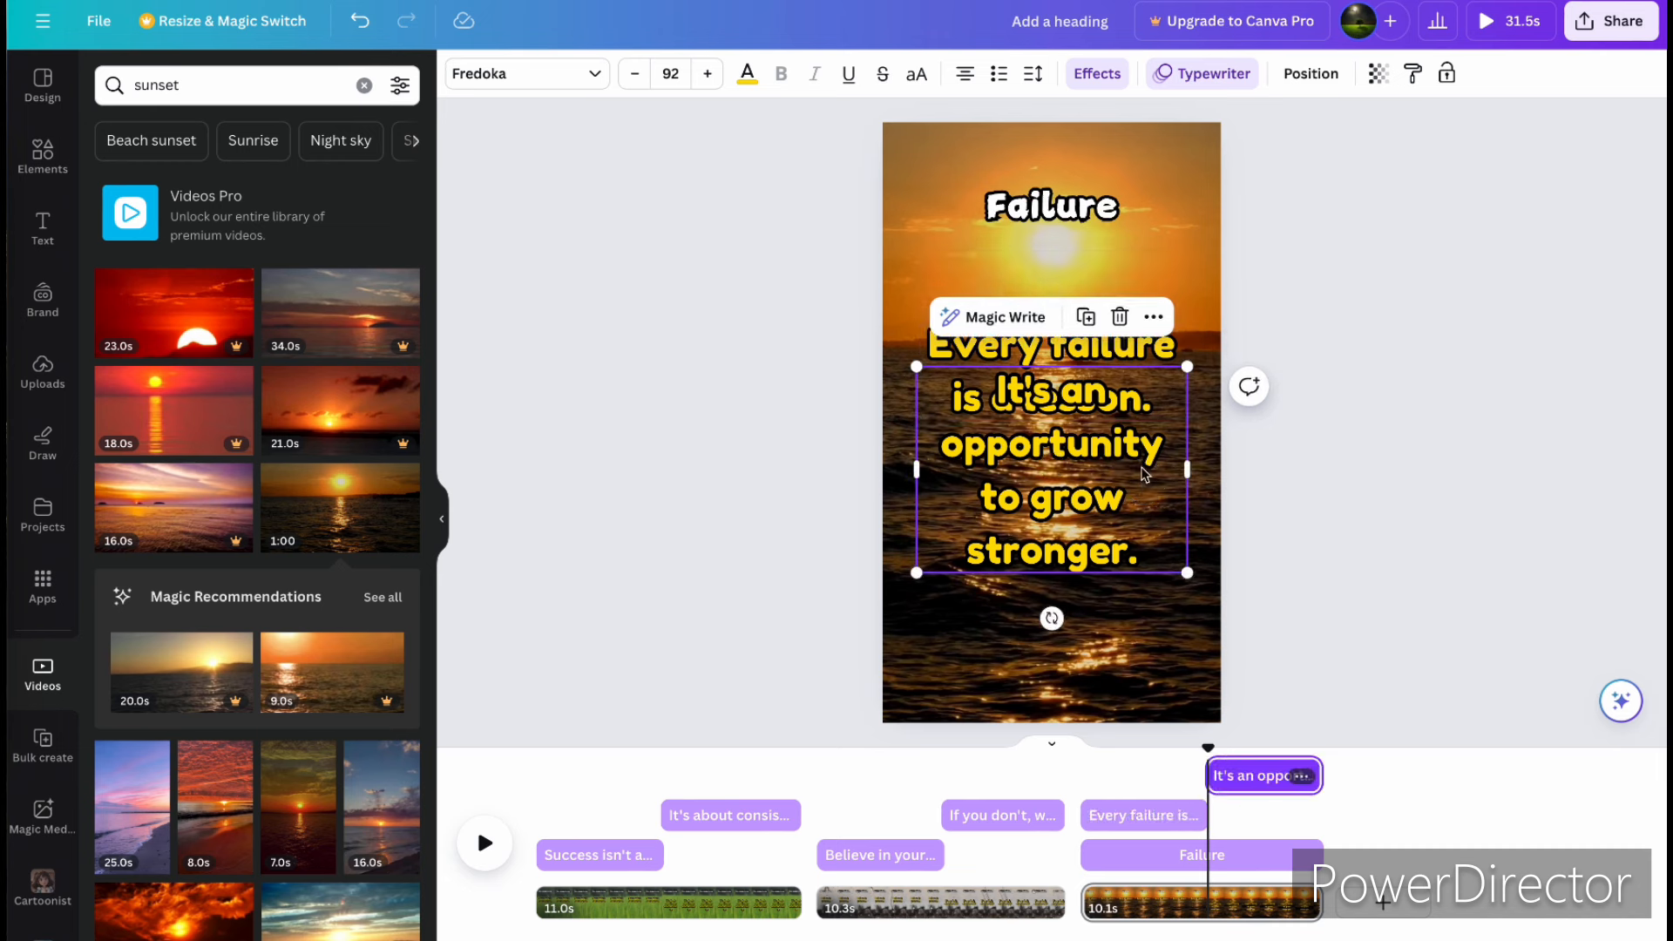
pyautogui.click(1153, 319)
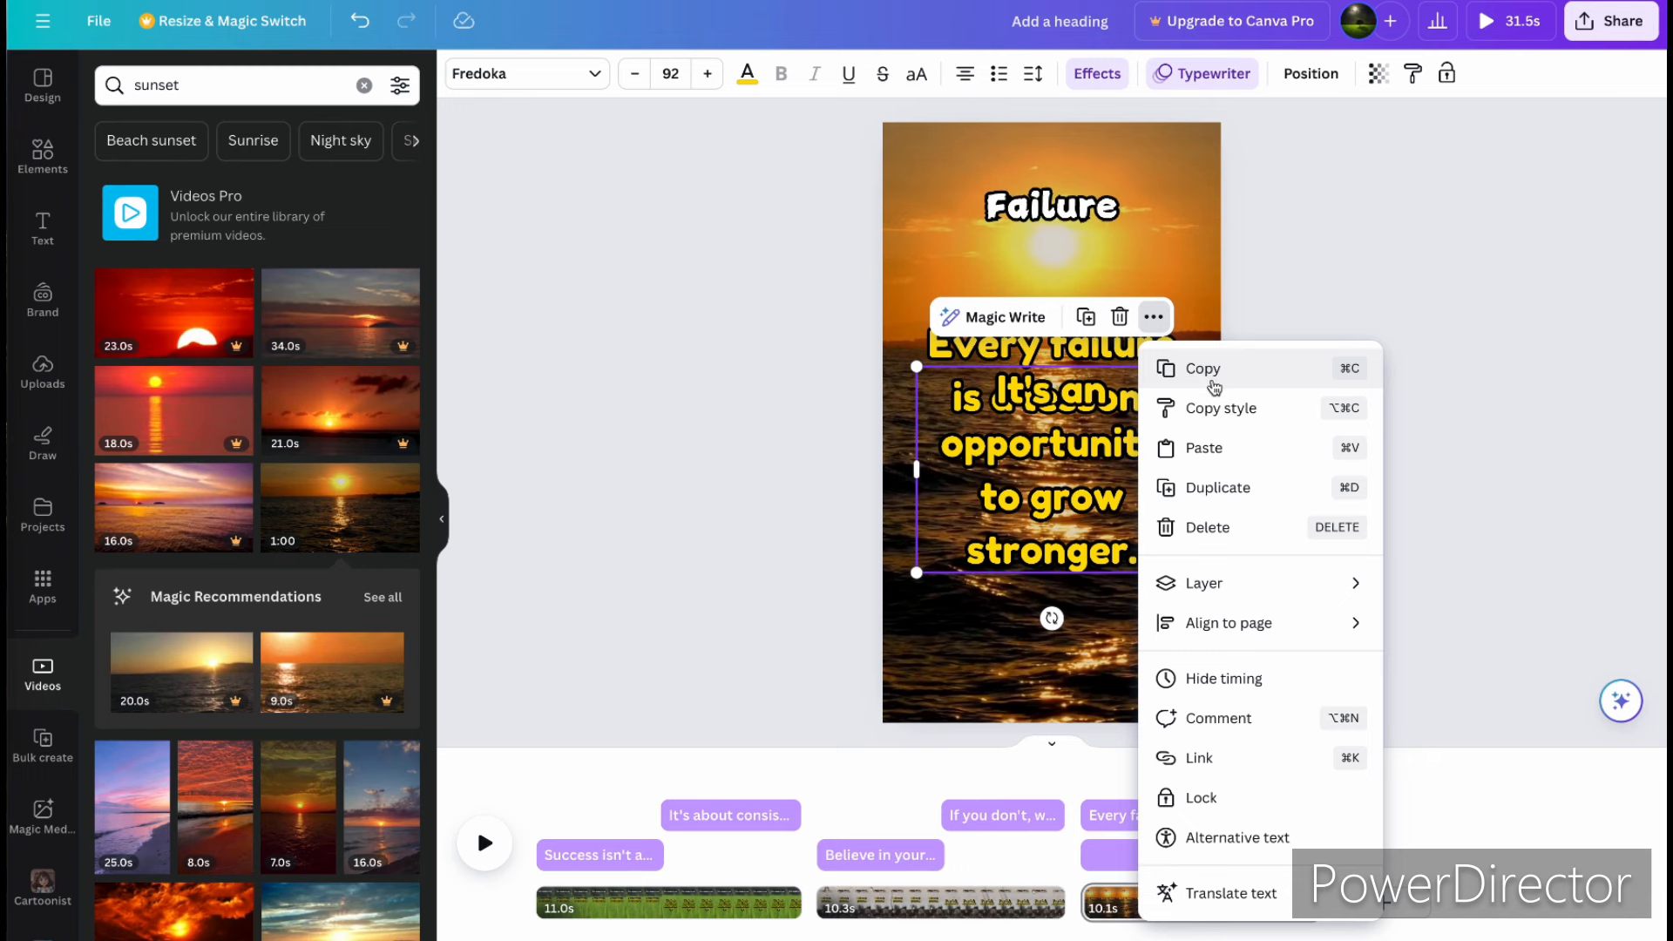
pyautogui.click(1170, 257)
pyautogui.click(1079, 324)
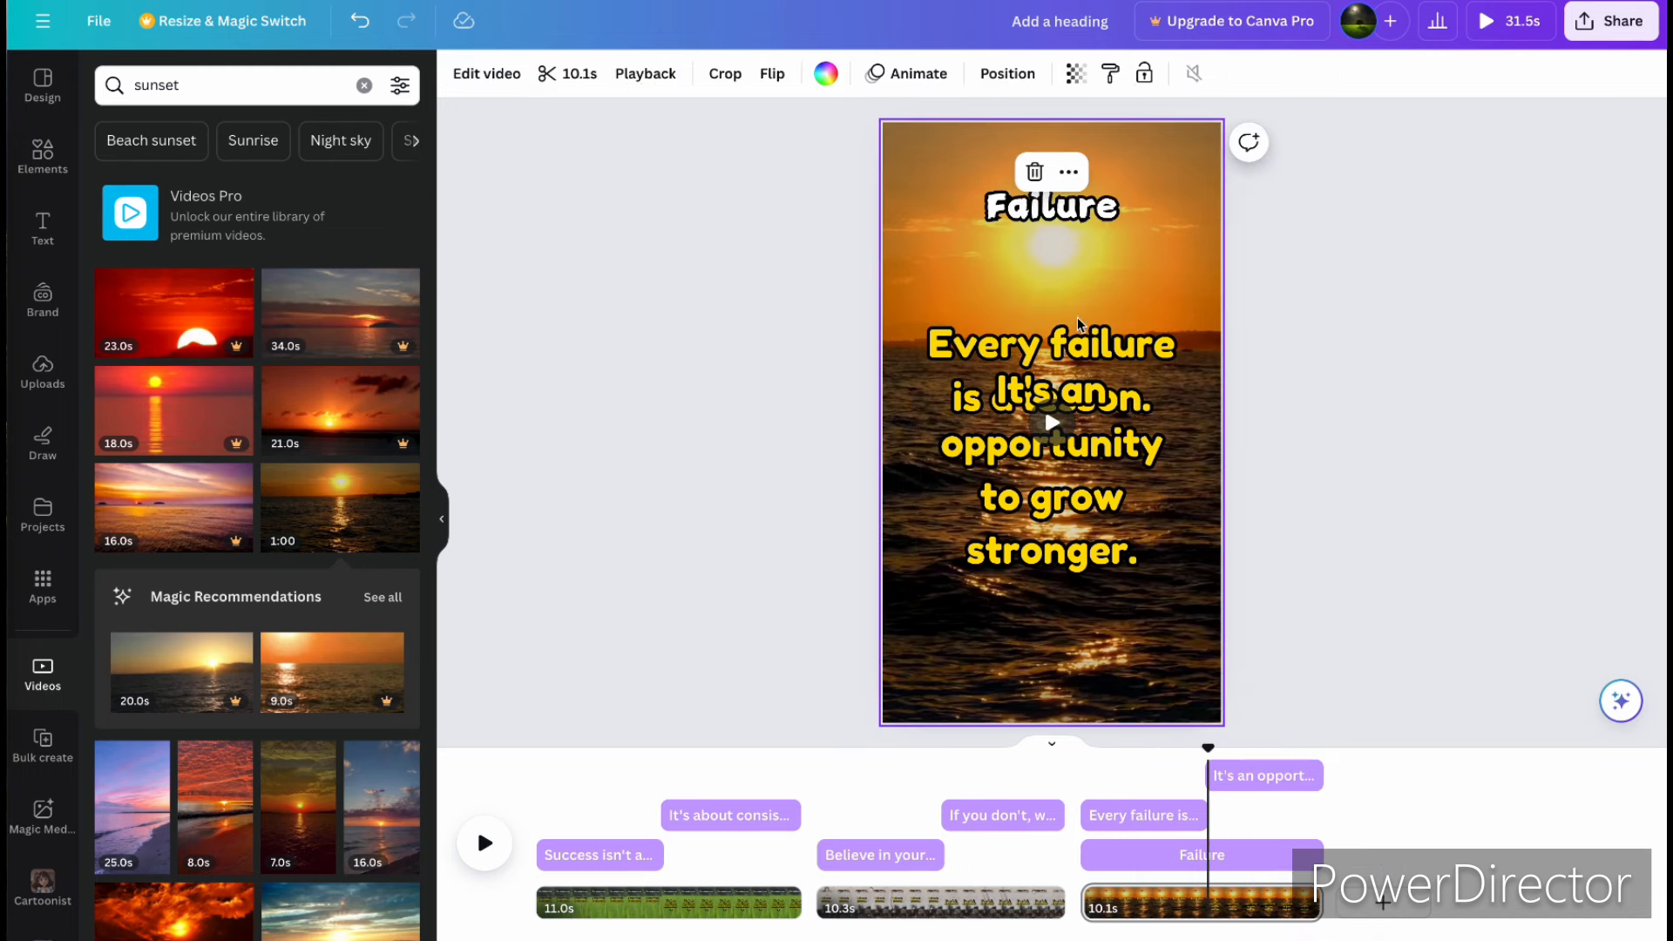
pyautogui.click(1115, 369)
pyautogui.click(1130, 483)
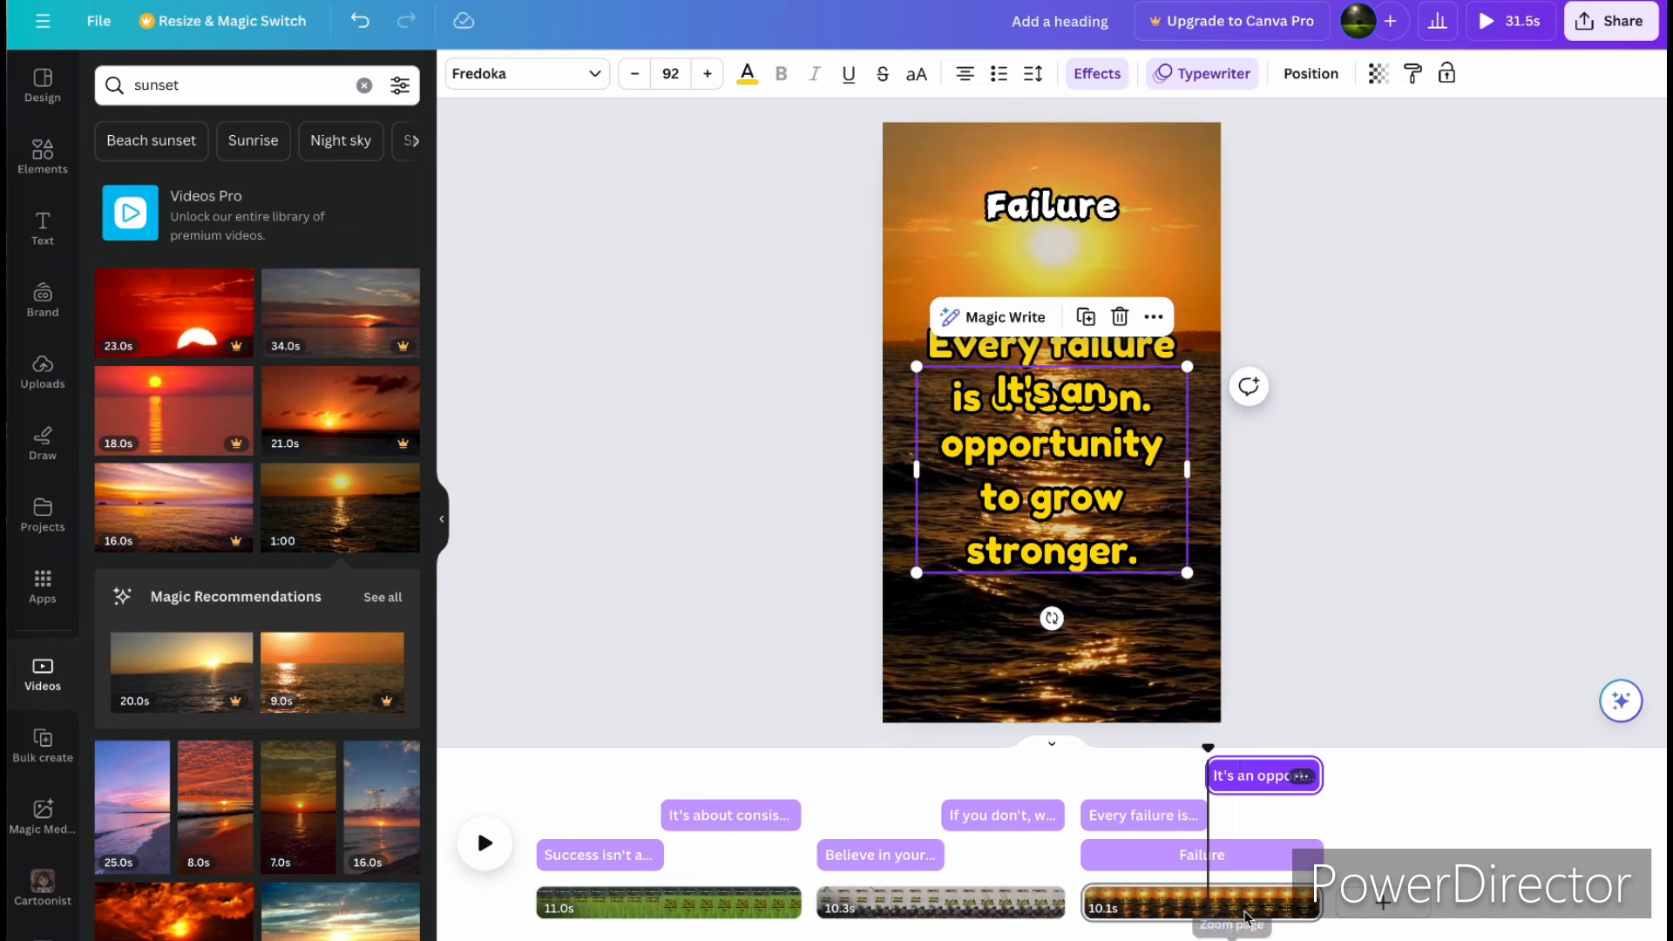
# Step: Play the Failure page from its start to review its text animation, and stop playback partway through
pyautogui.moveTo(1208, 747); pyautogui.dragTo(1081, 758)
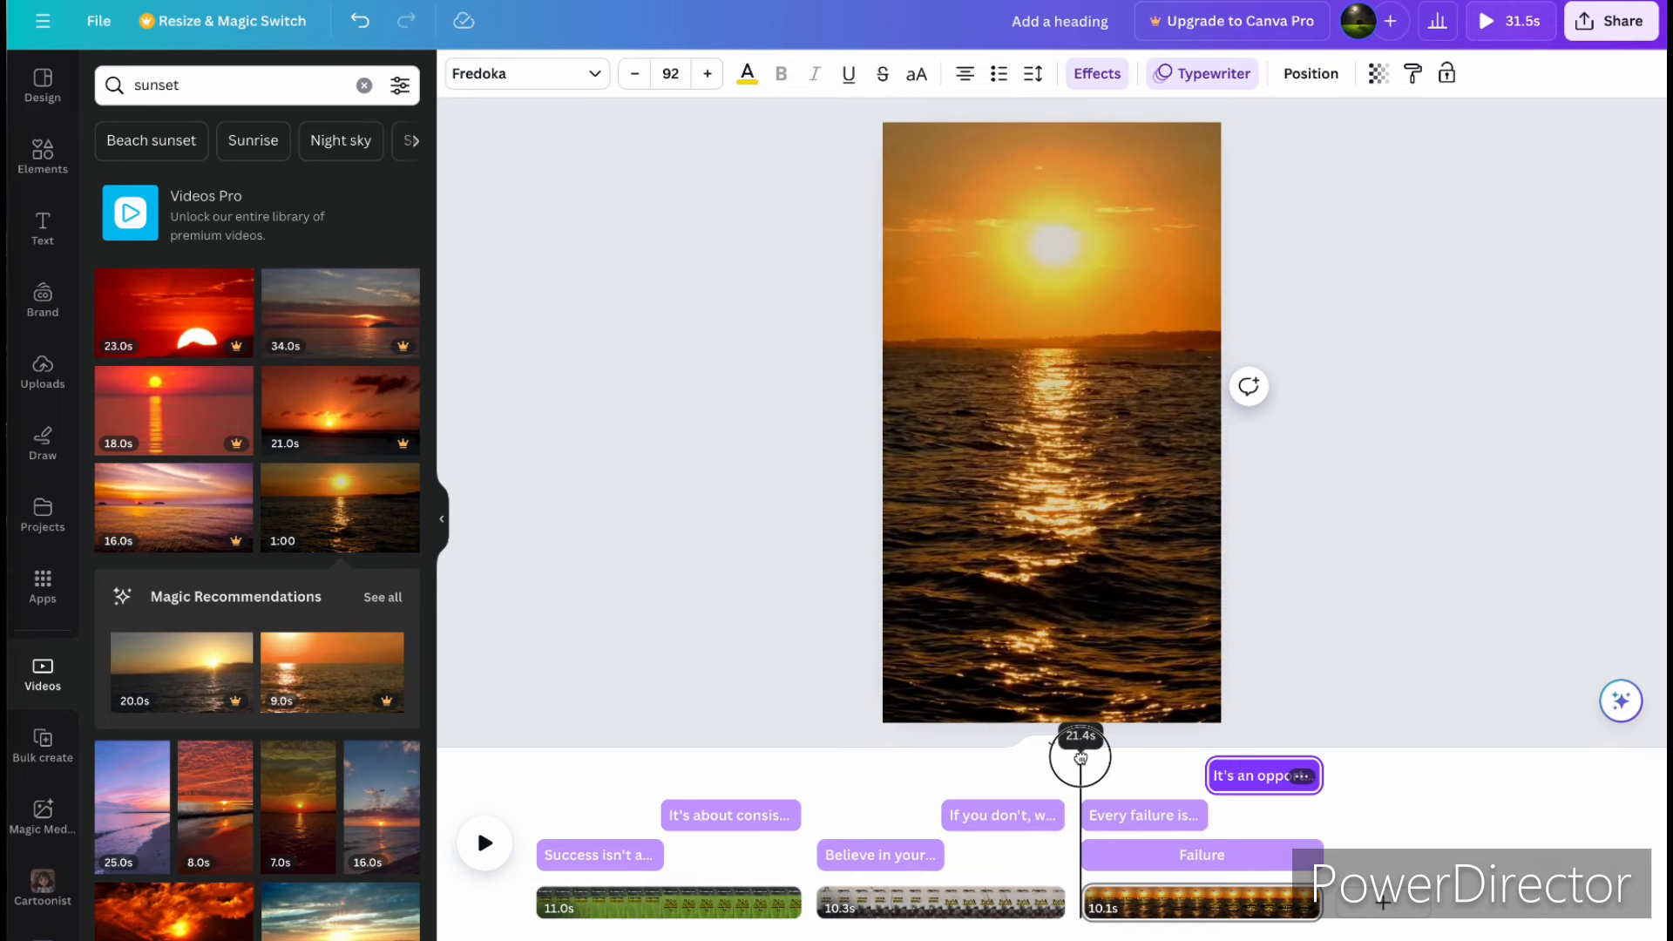
pyautogui.click(479, 850)
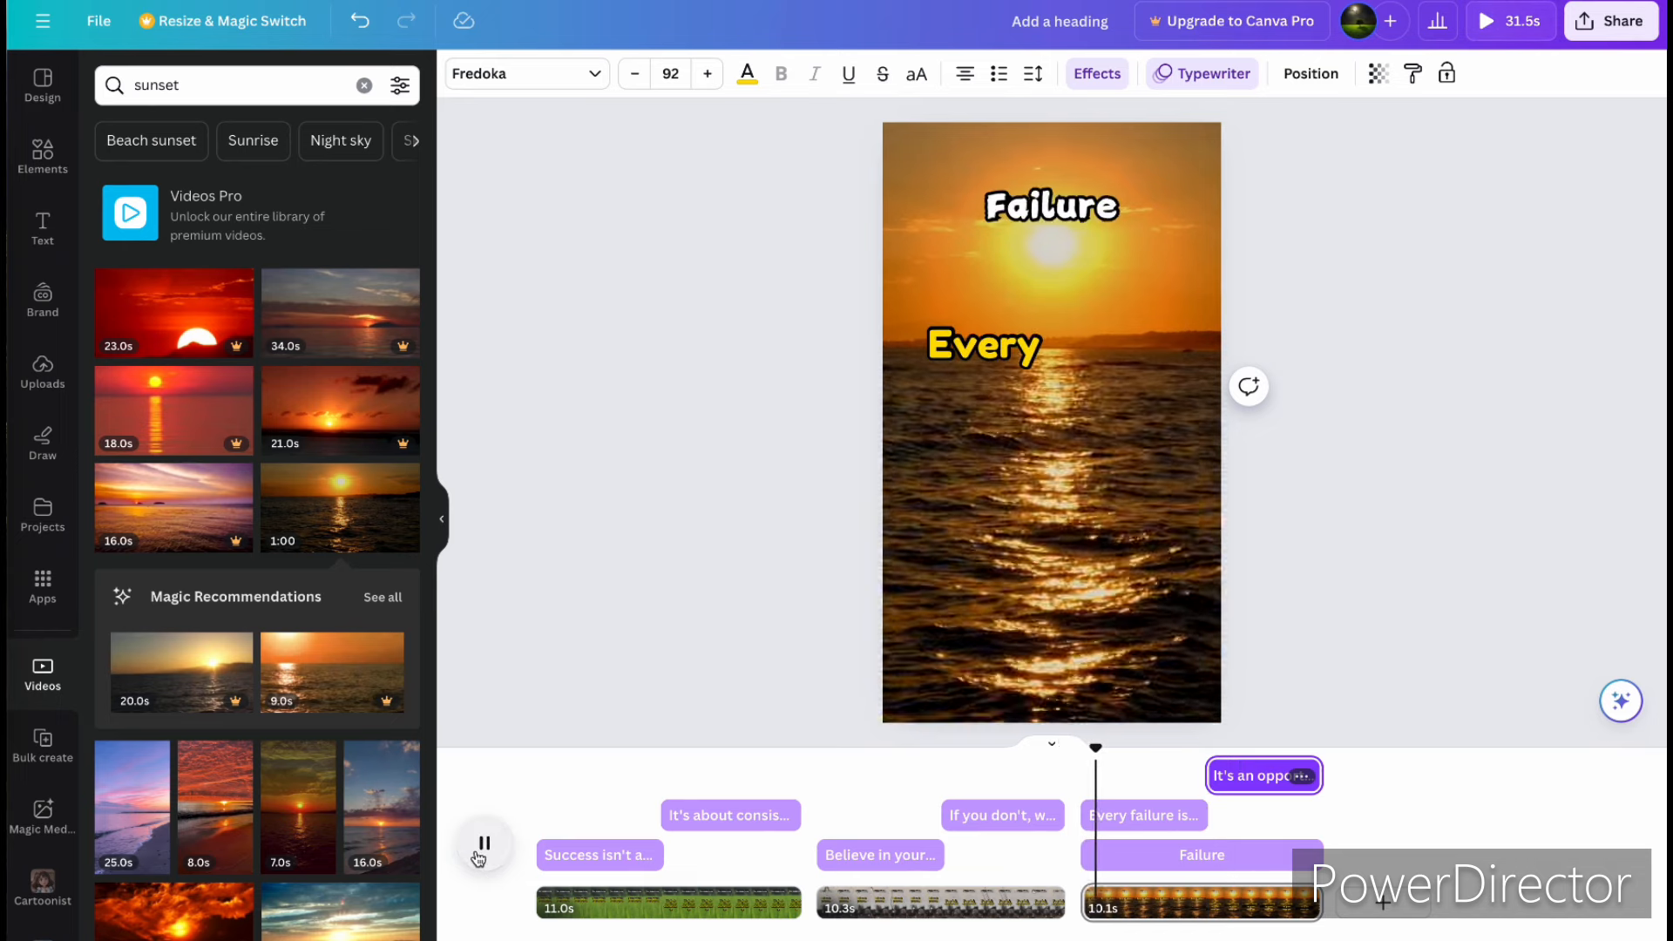
pyautogui.click(480, 854)
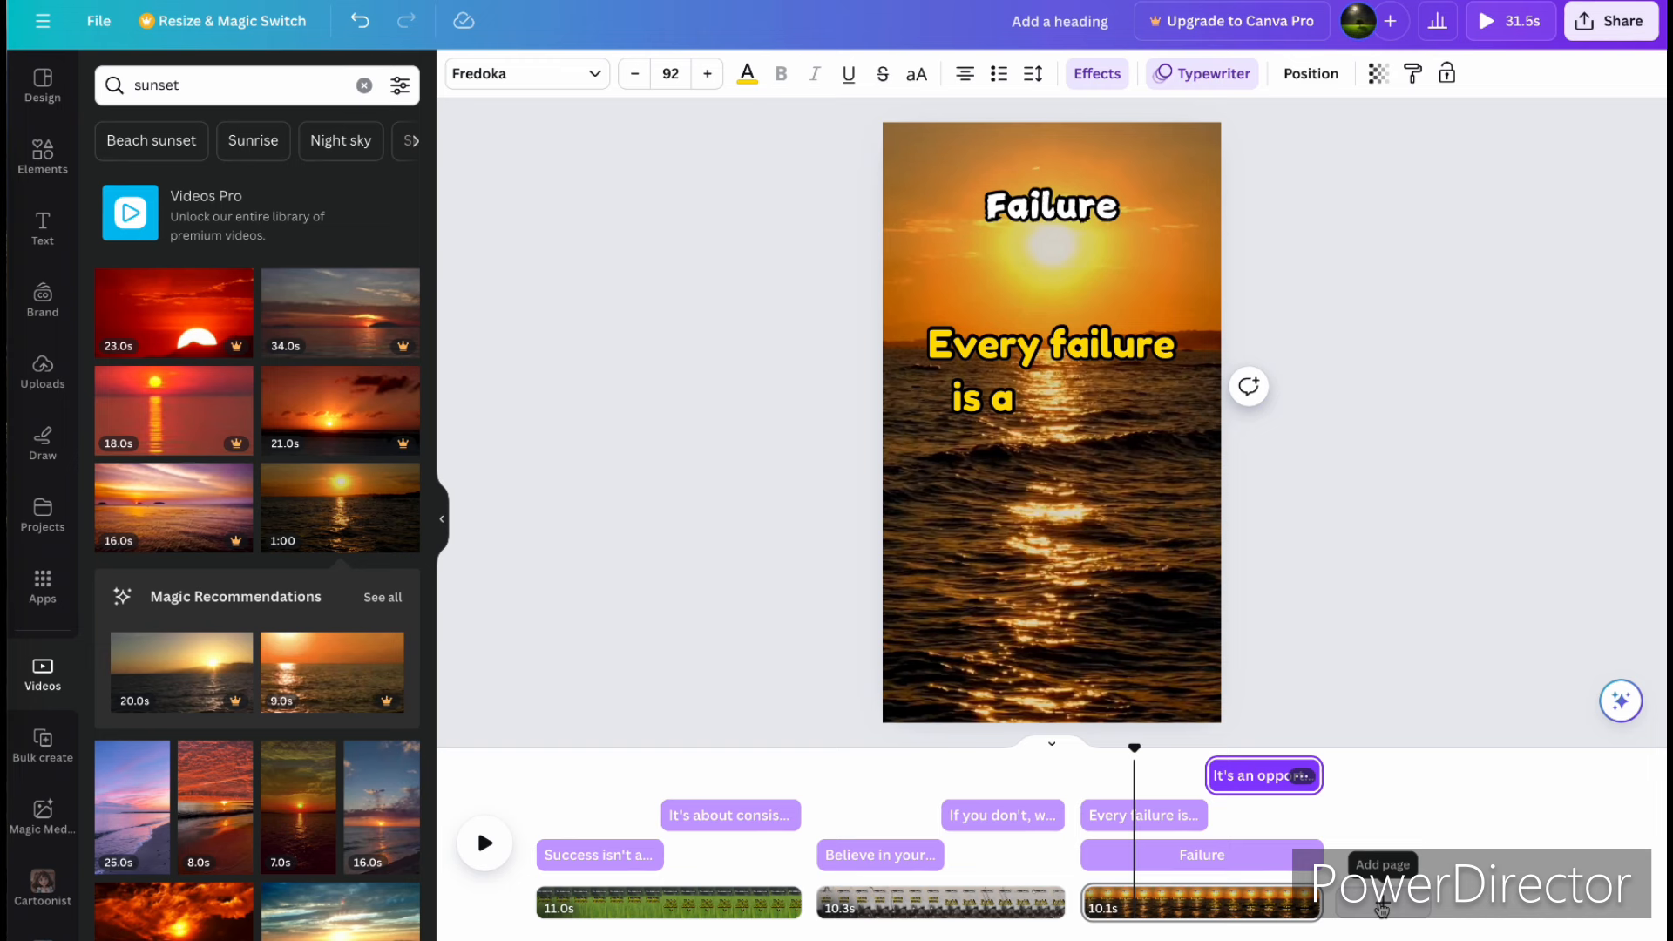
pyautogui.click(1204, 904)
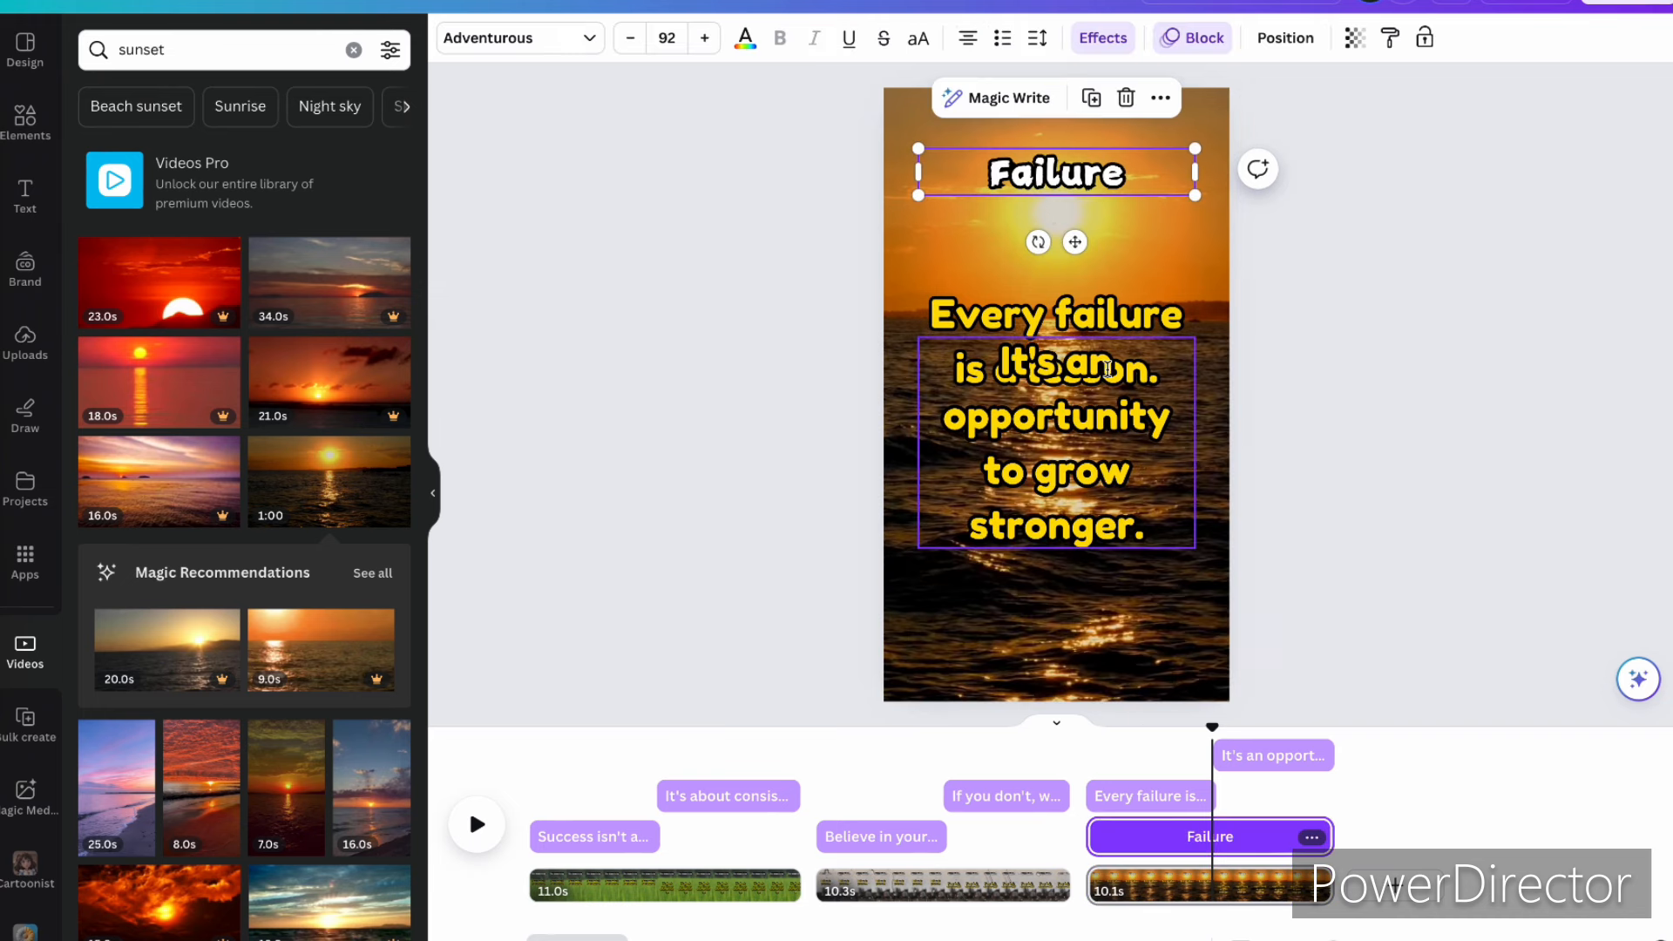
# Step: Download only page 1 of the design as an MP4 video, excluding pages 2 and 3
pyautogui.click(1113, 313)
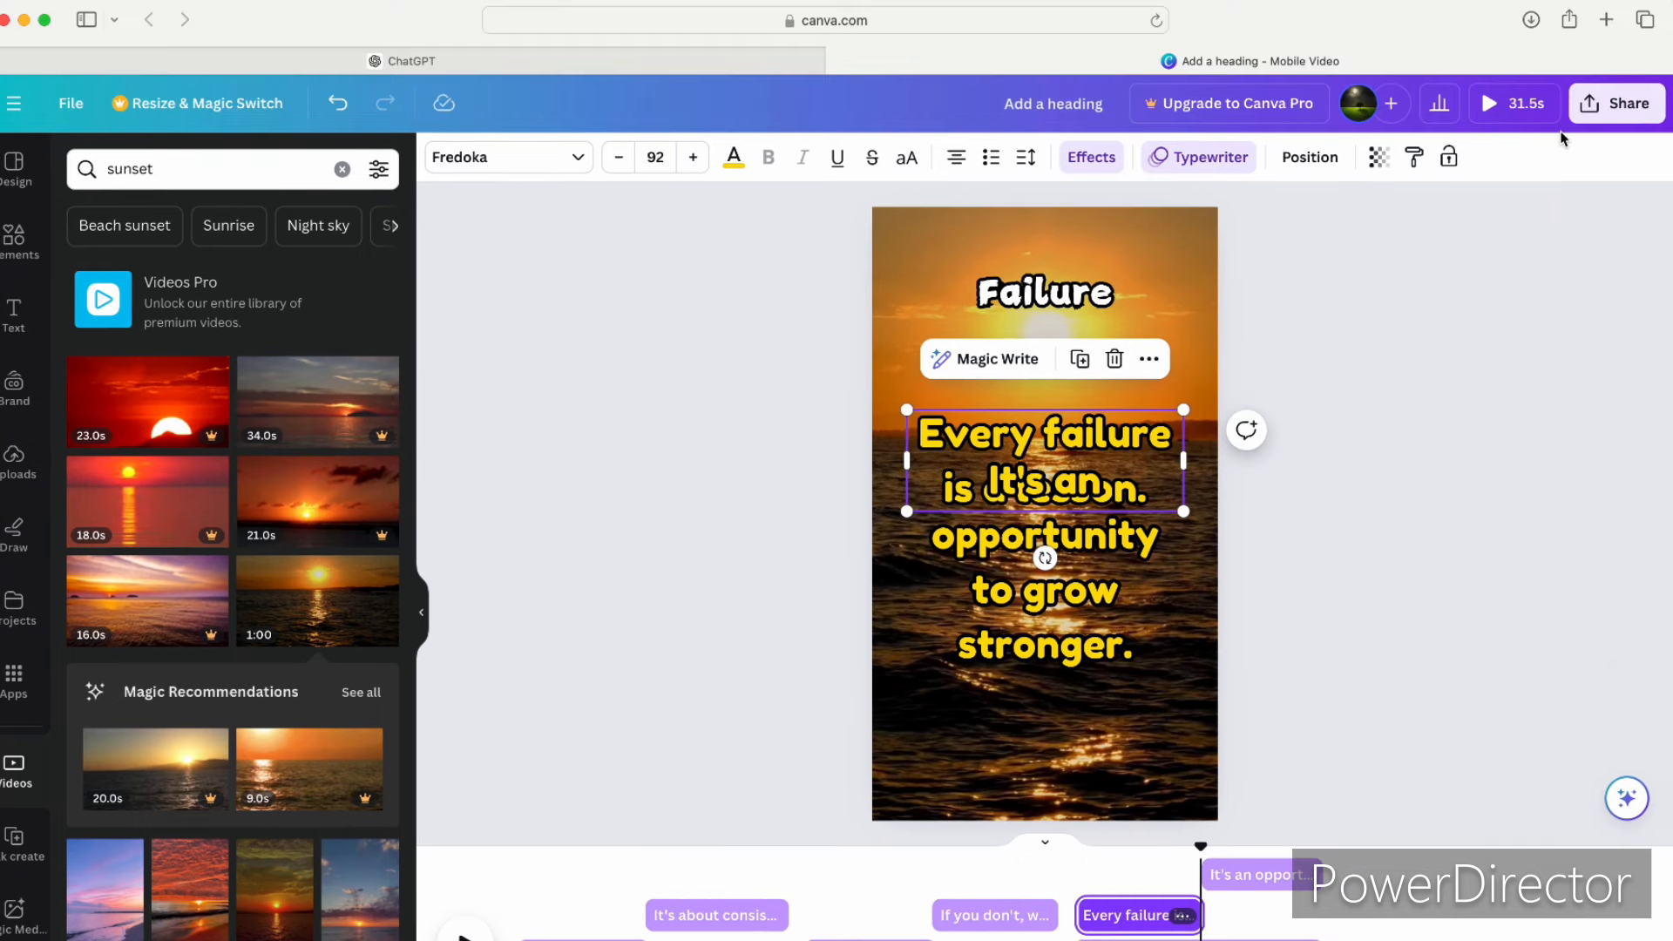
pyautogui.click(1629, 106)
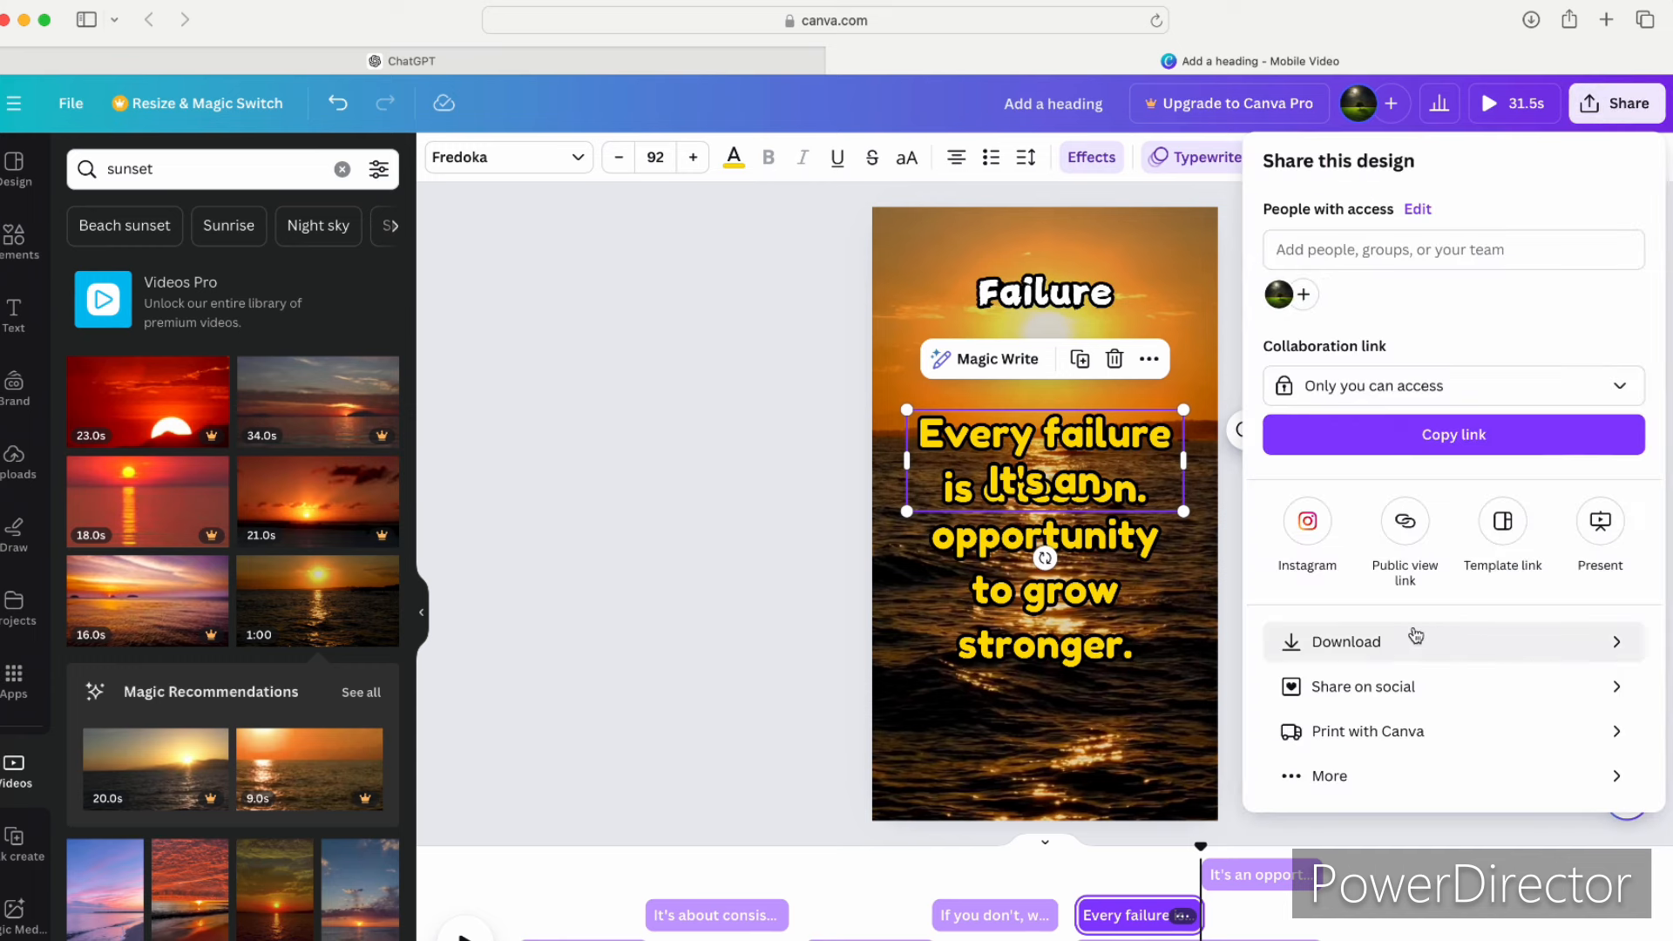
pyautogui.click(1375, 645)
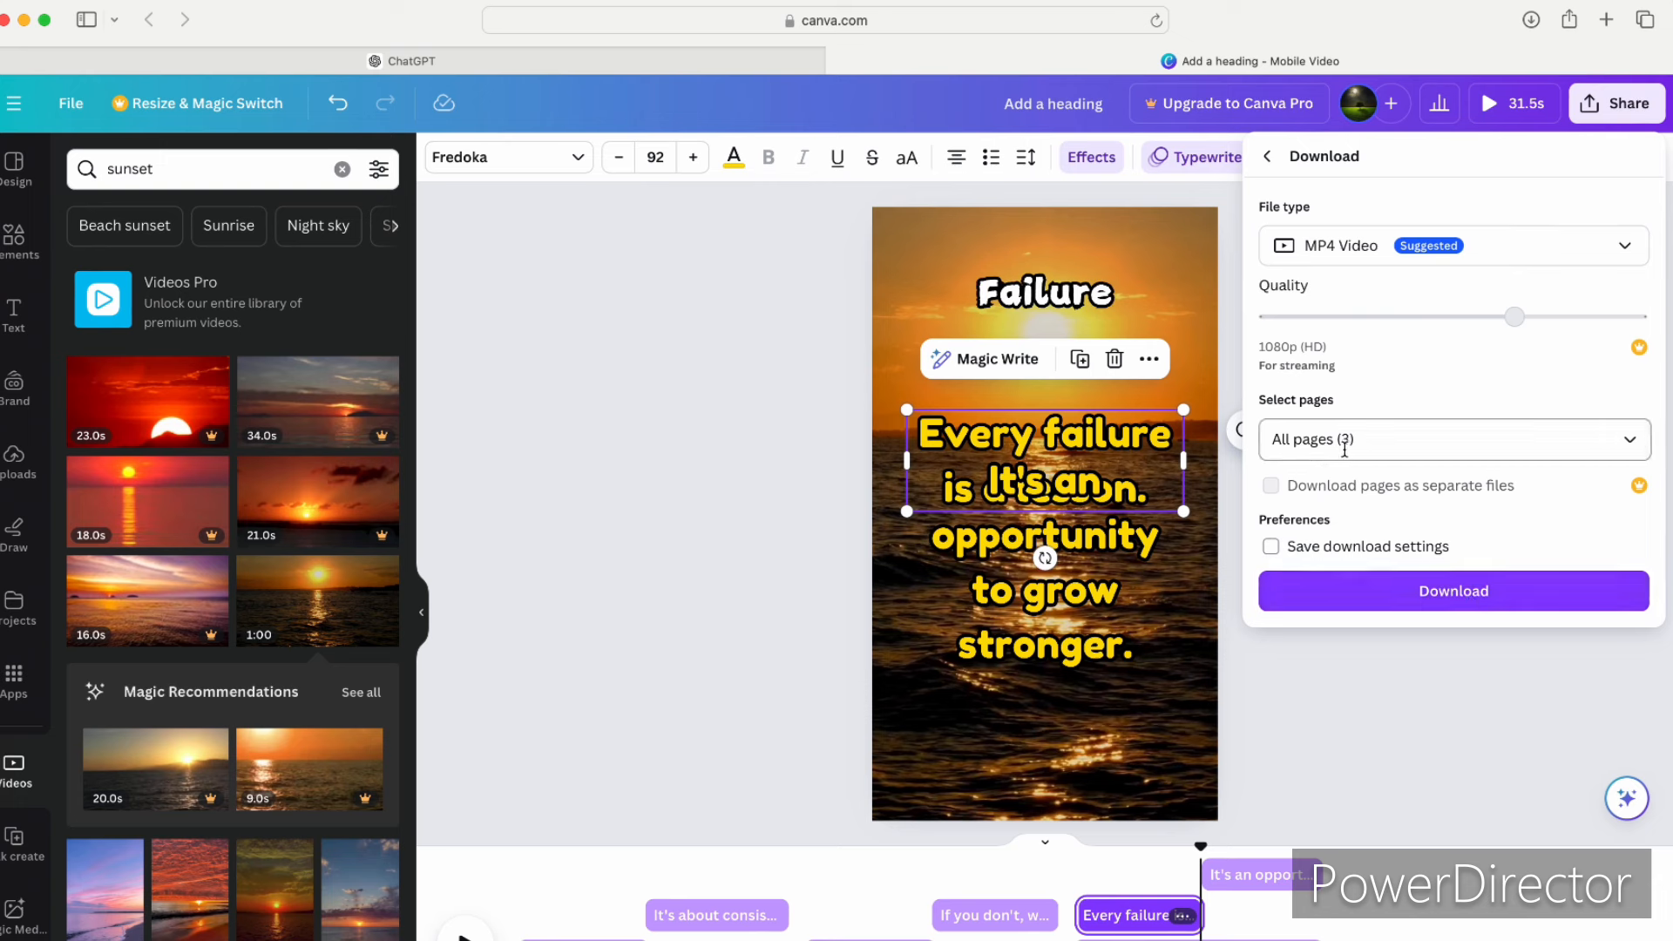
pyautogui.click(1628, 443)
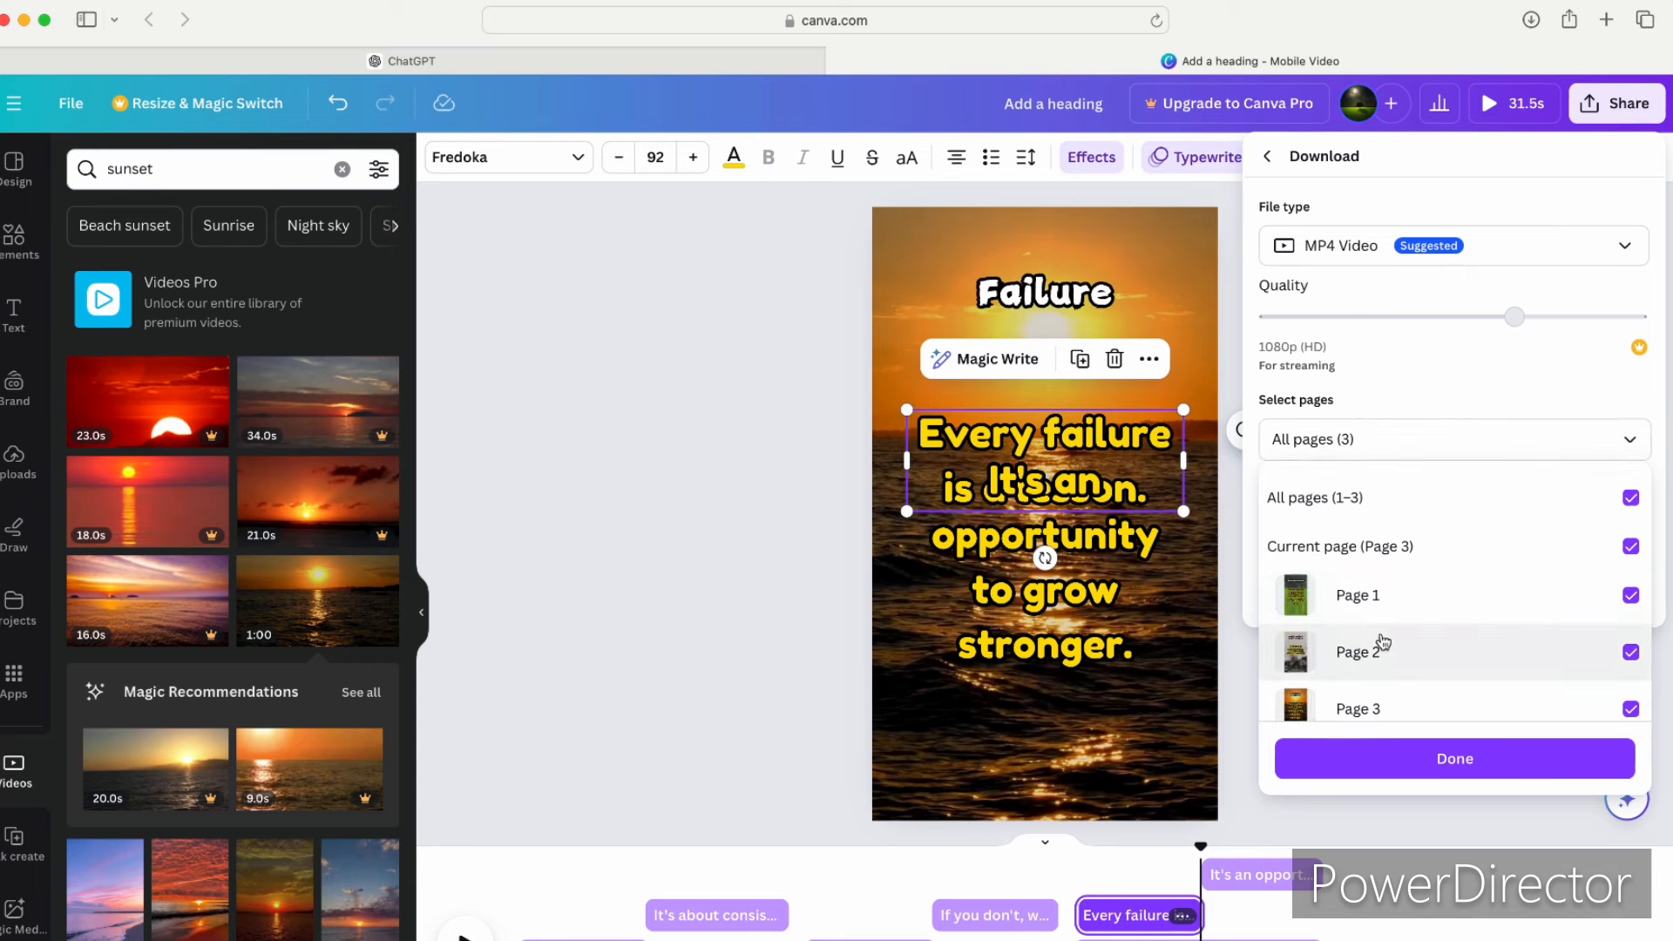
pyautogui.scroll(-1, 1382, 642)
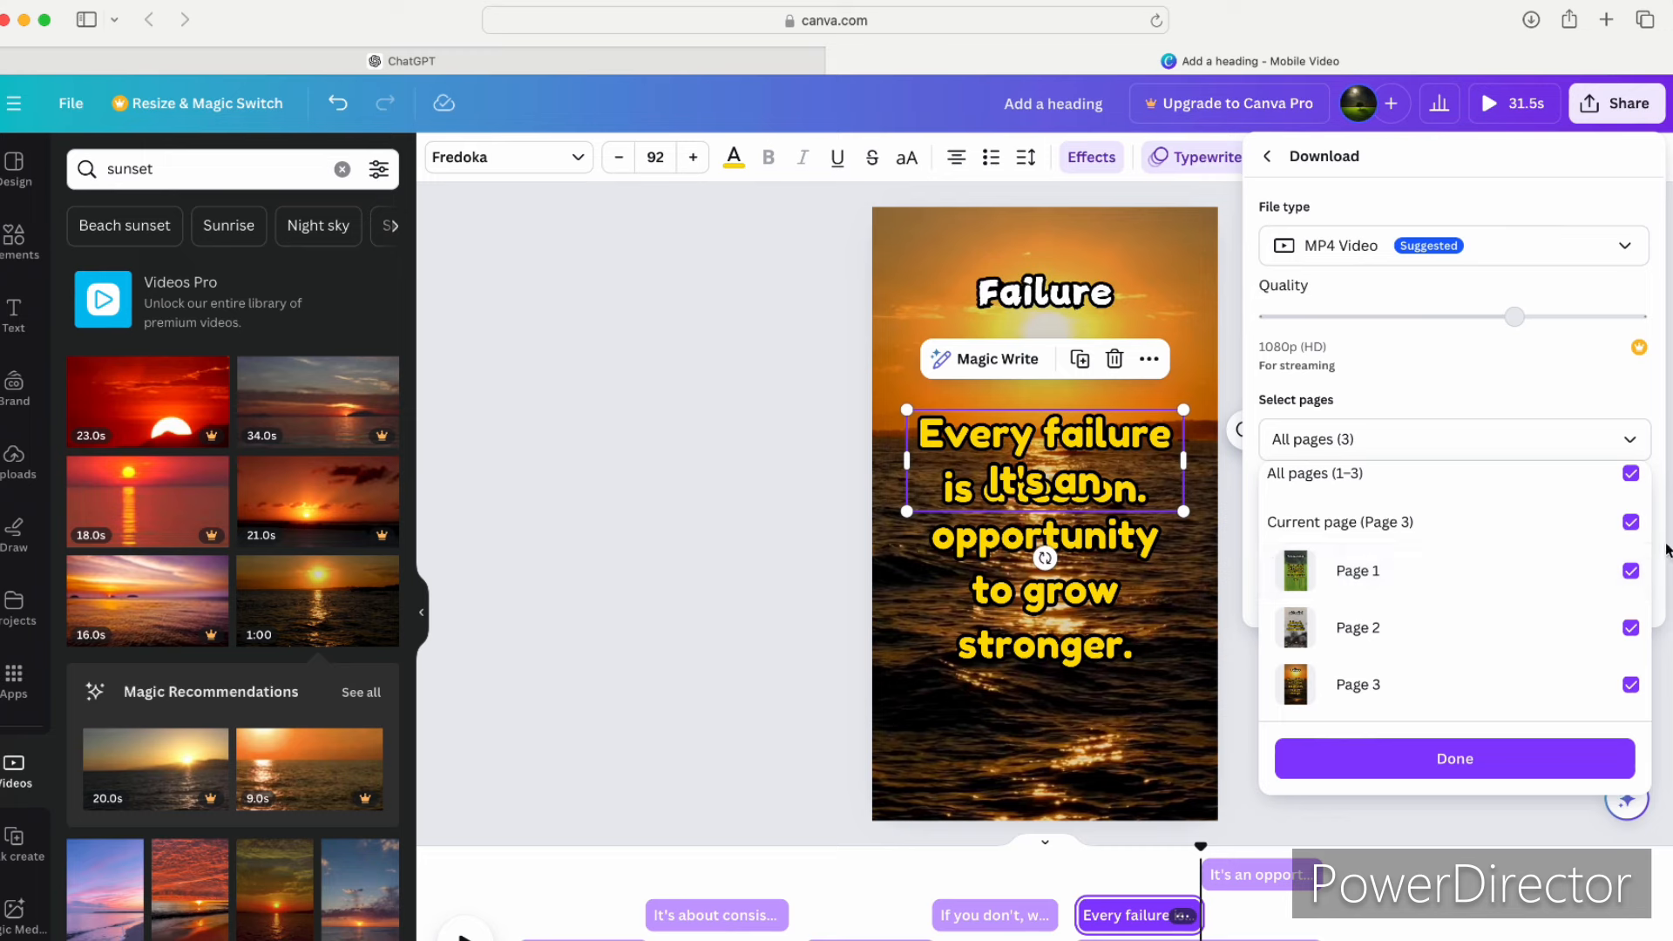
pyautogui.click(1630, 627)
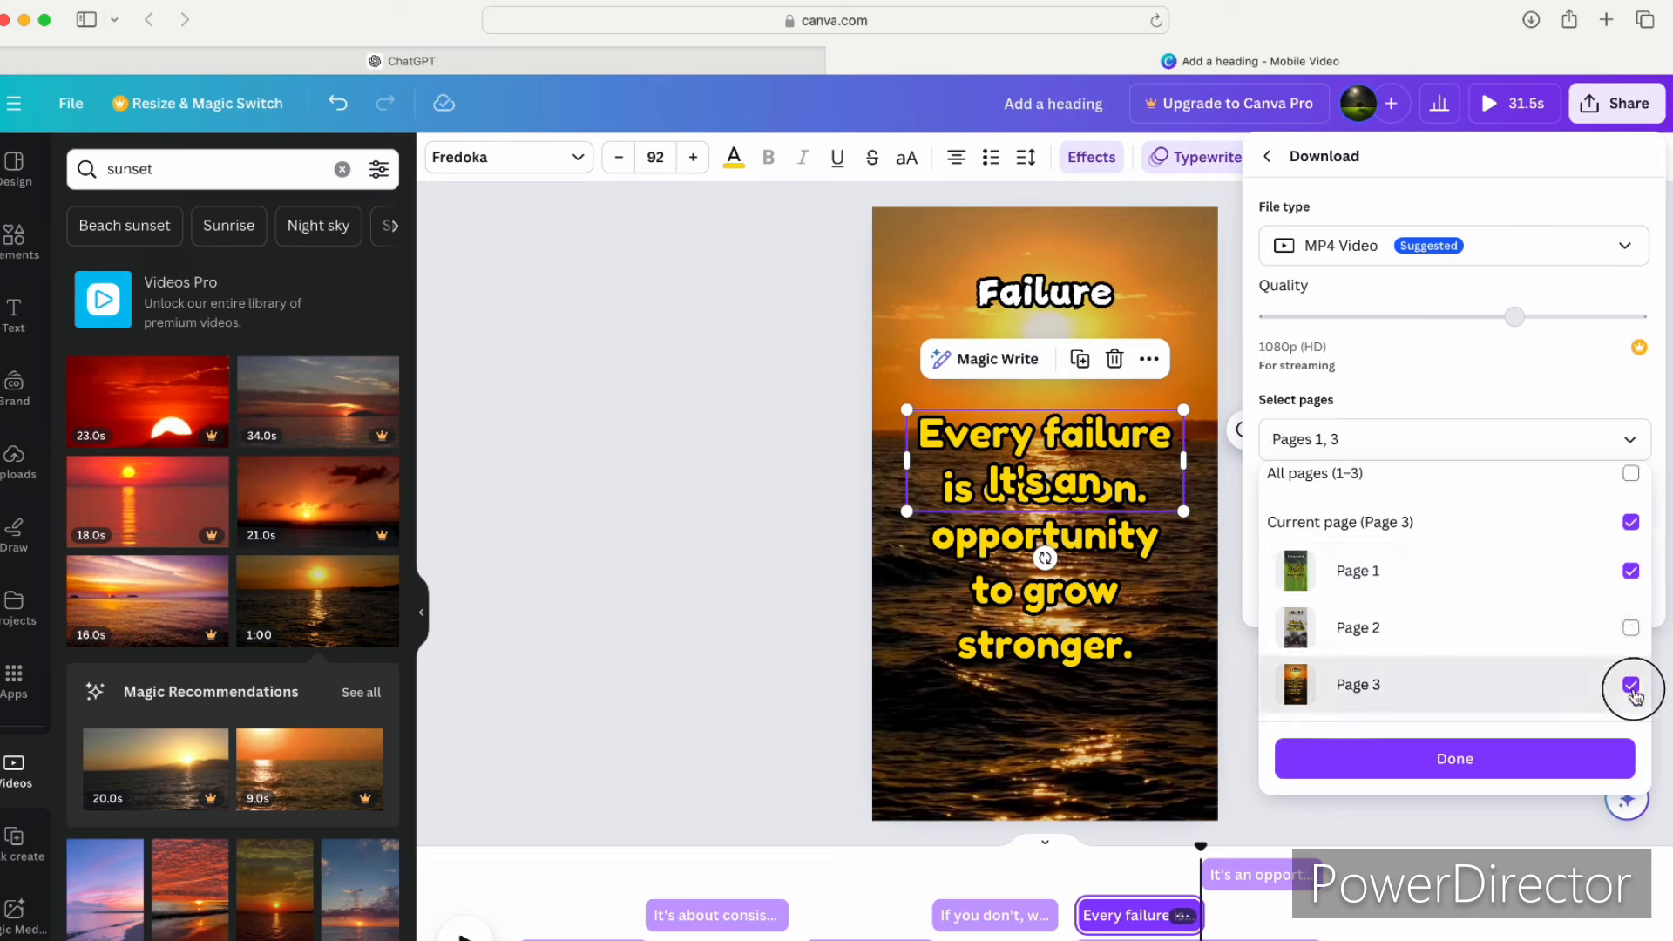
pyautogui.click(1631, 686)
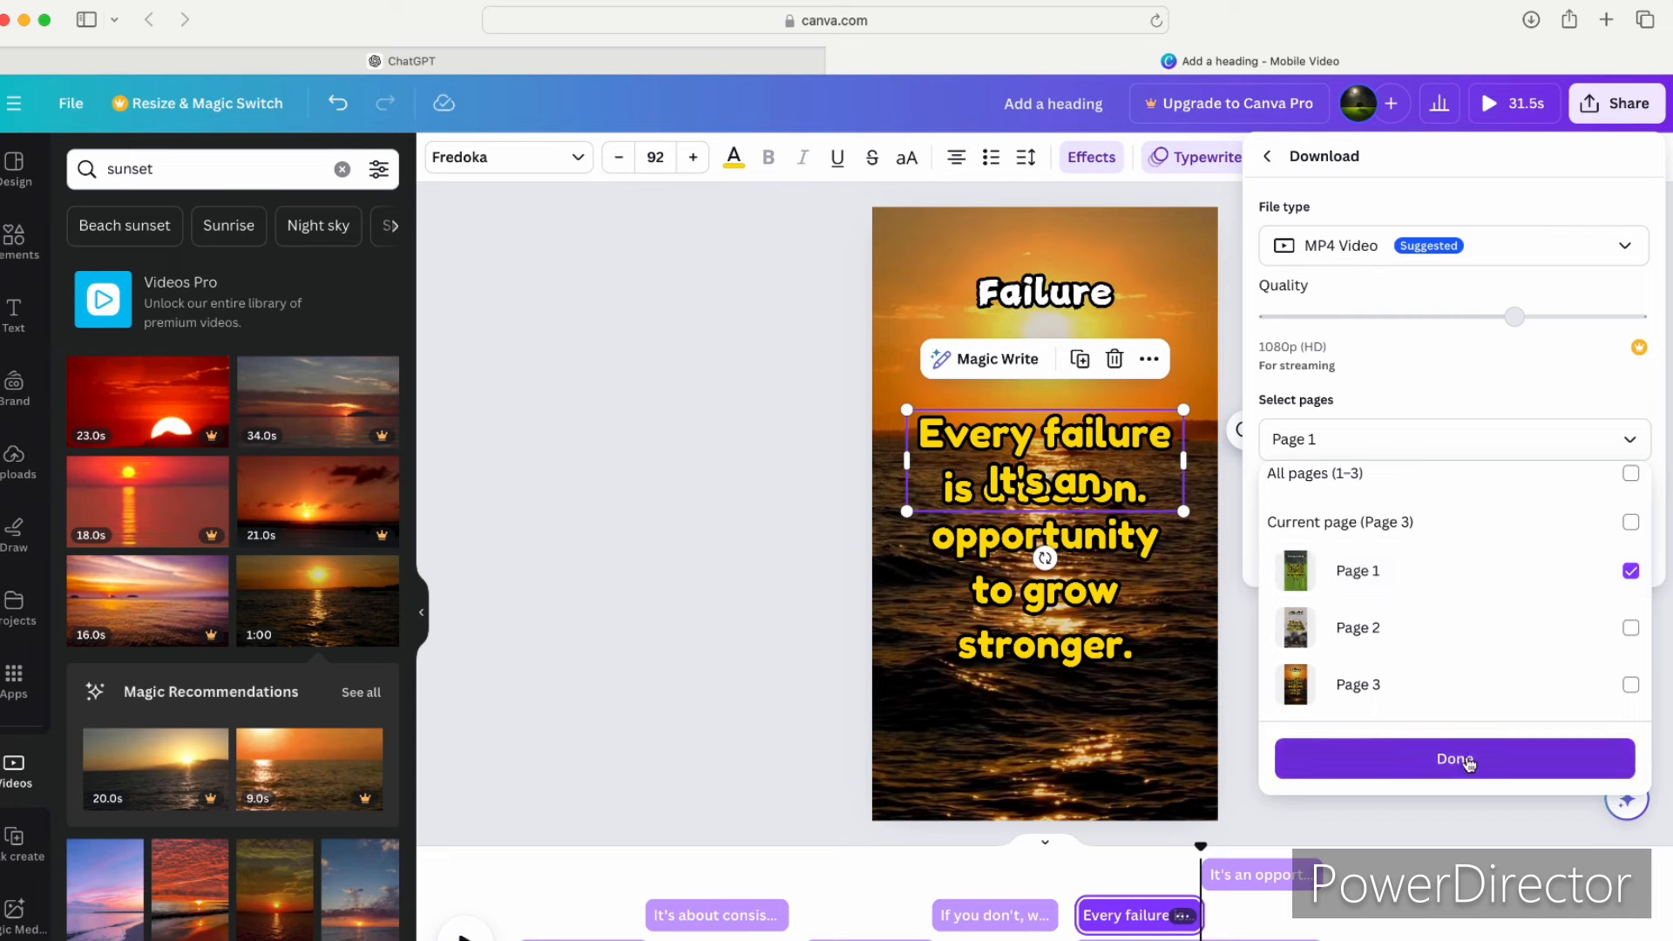
pyautogui.click(1469, 759)
pyautogui.click(1466, 573)
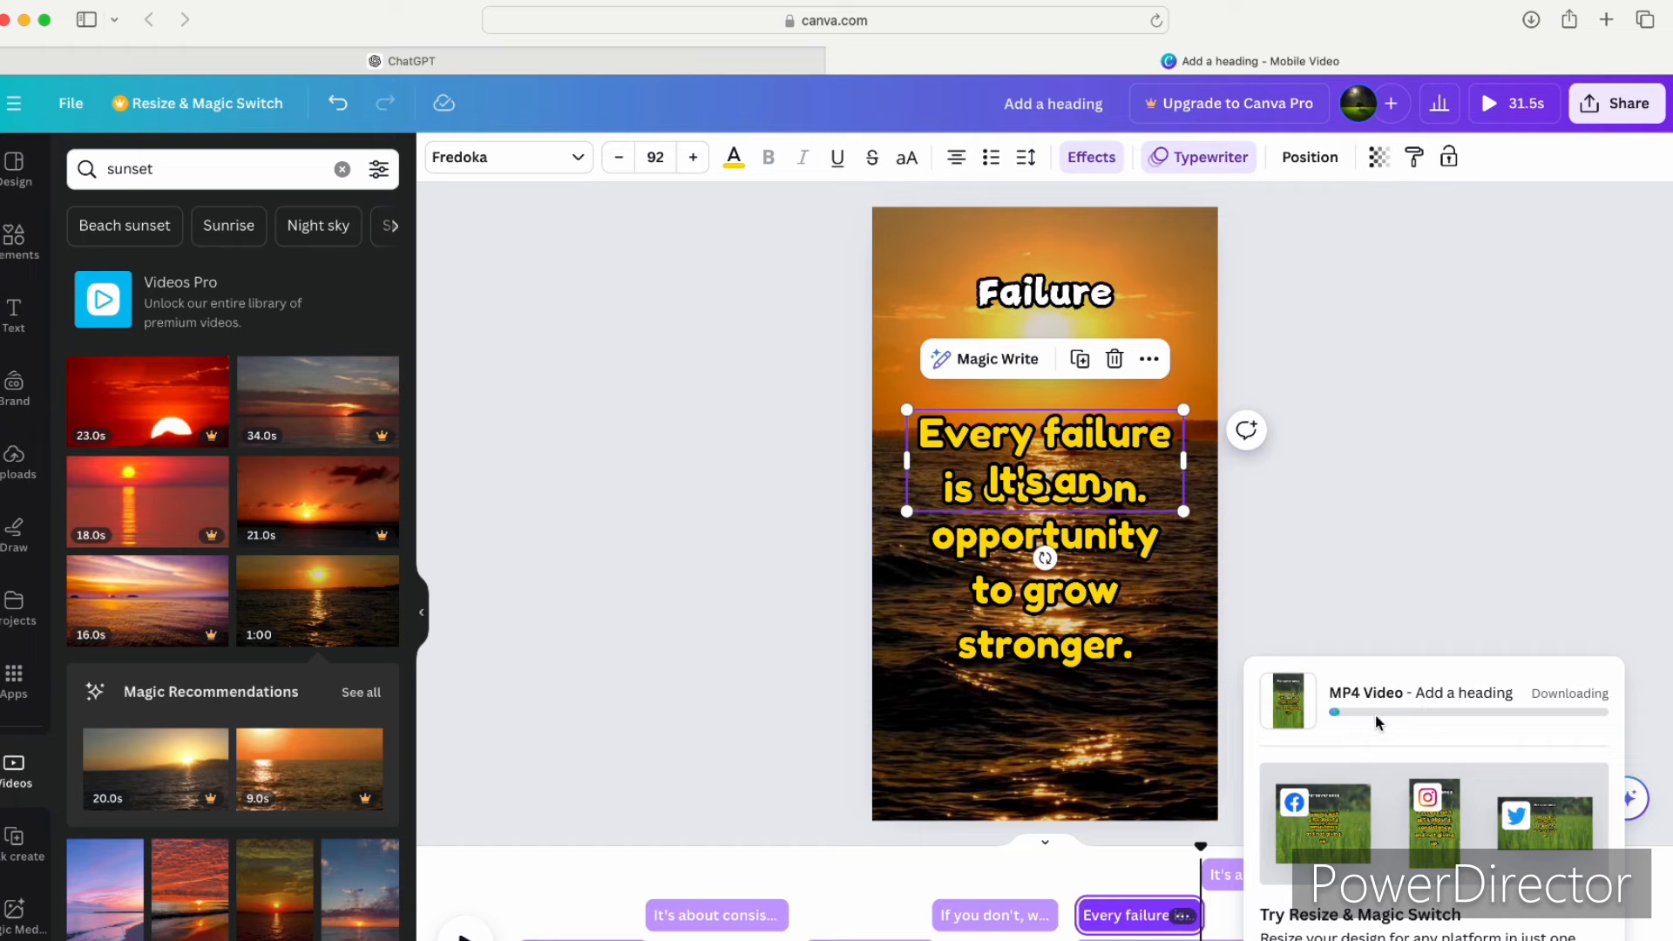
# Step: Download only page 2 of the design as a separate MP4 video, and minimize the playback window of the page 1 video
pyautogui.click(1622, 121)
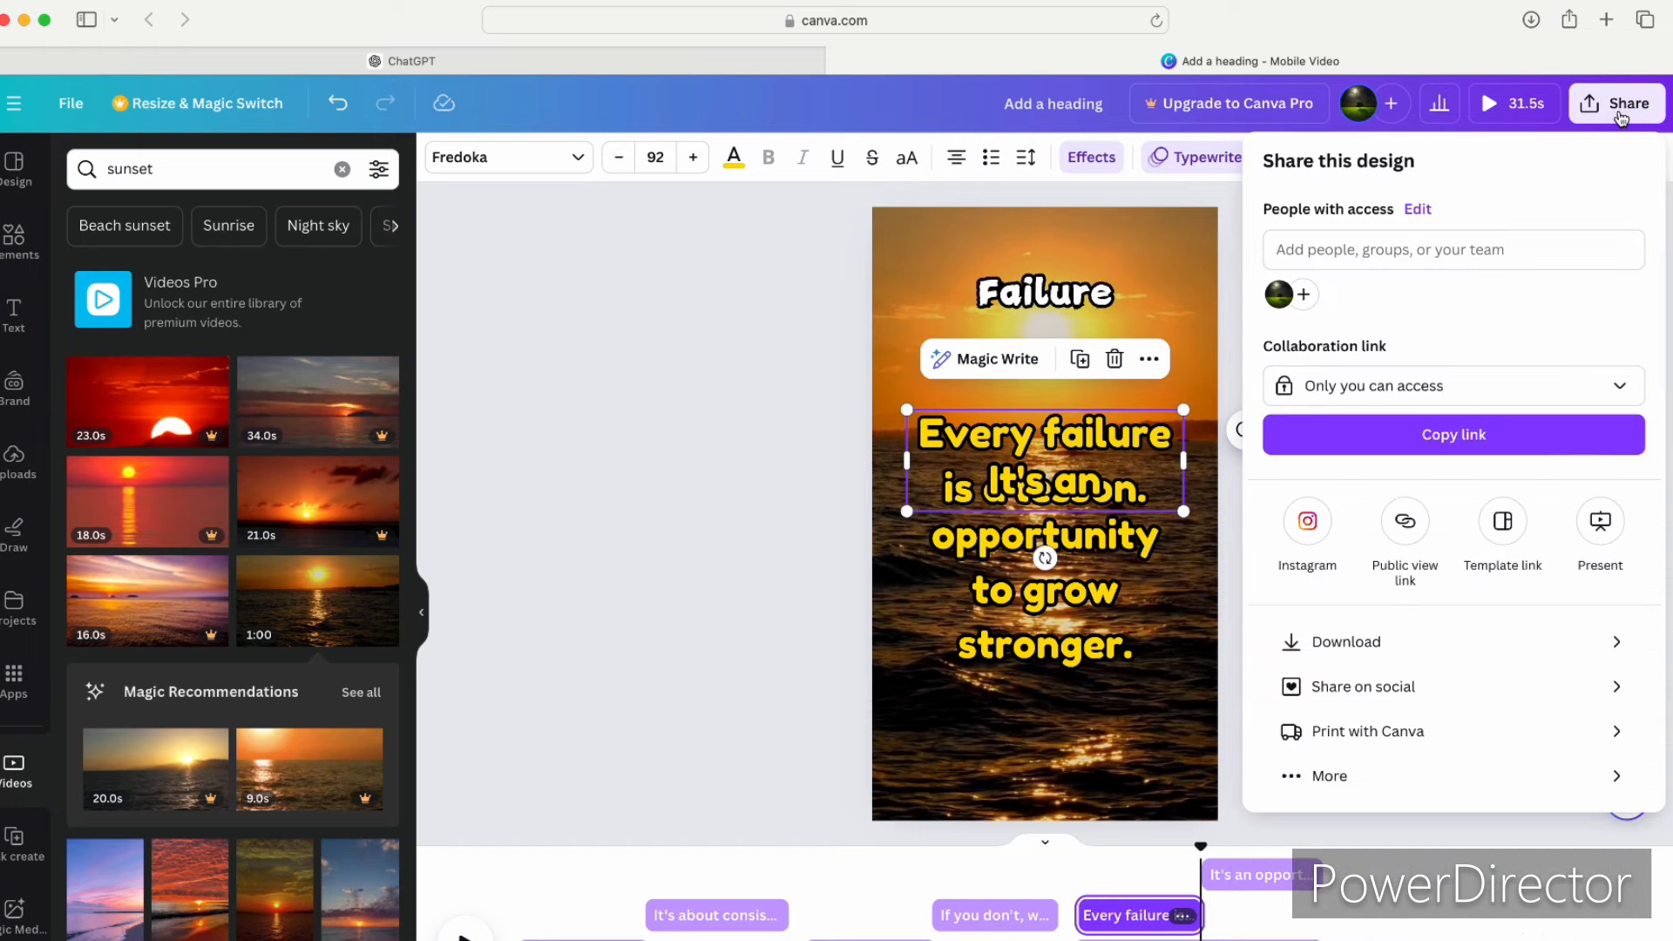
pyautogui.click(1383, 645)
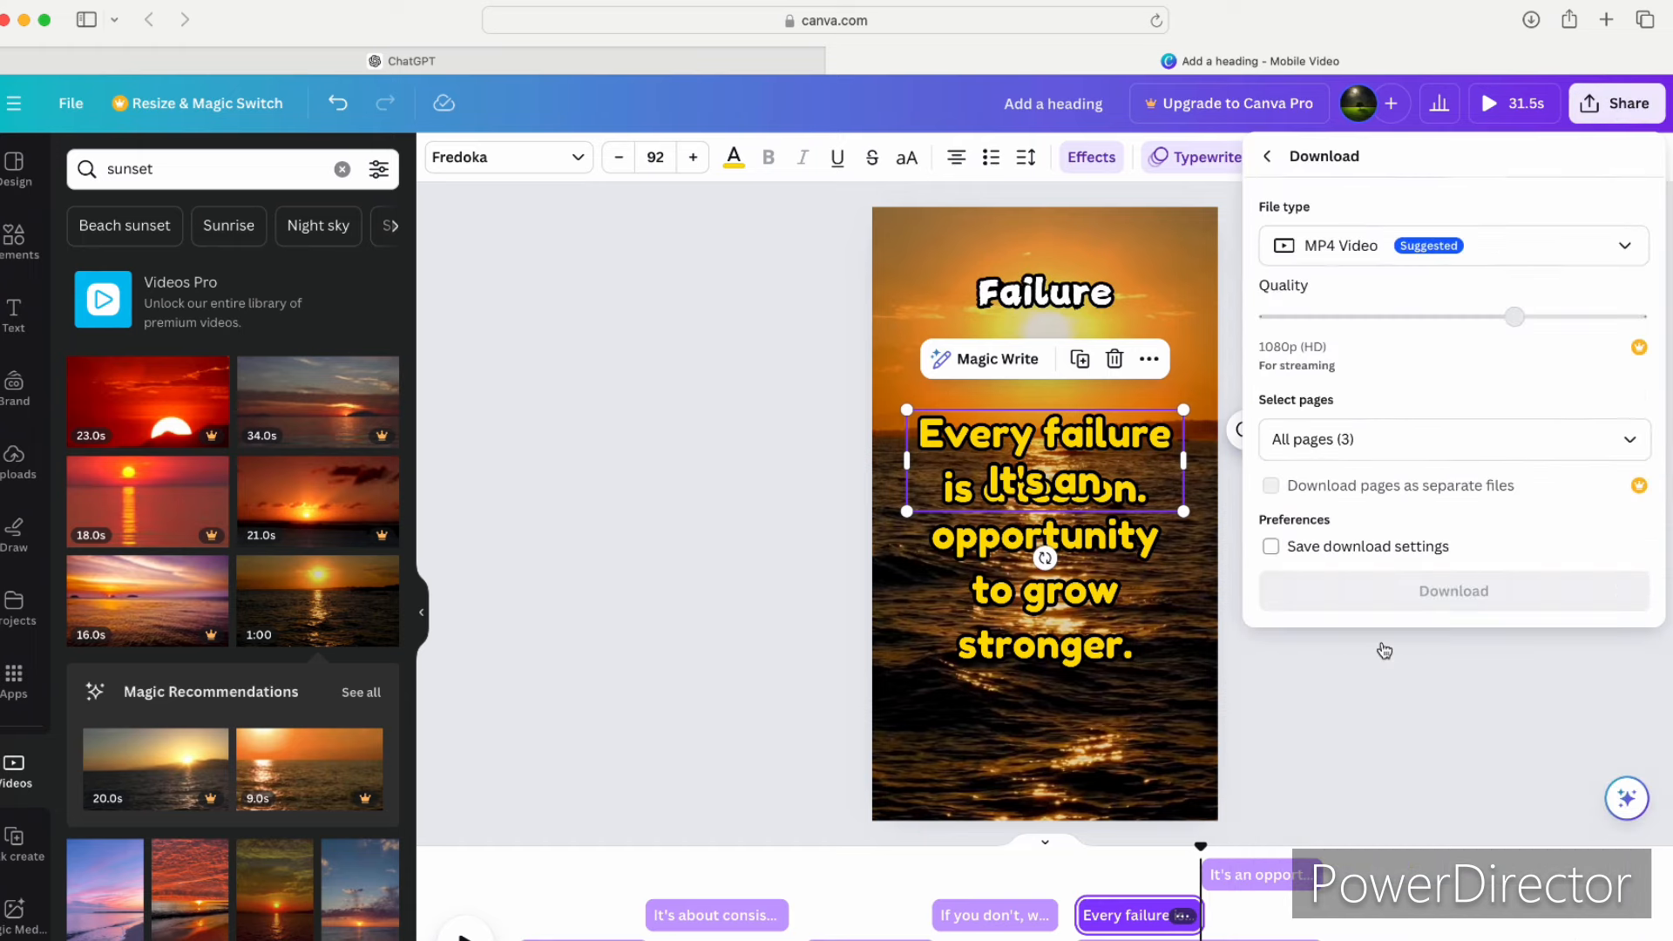
pyautogui.click(1452, 438)
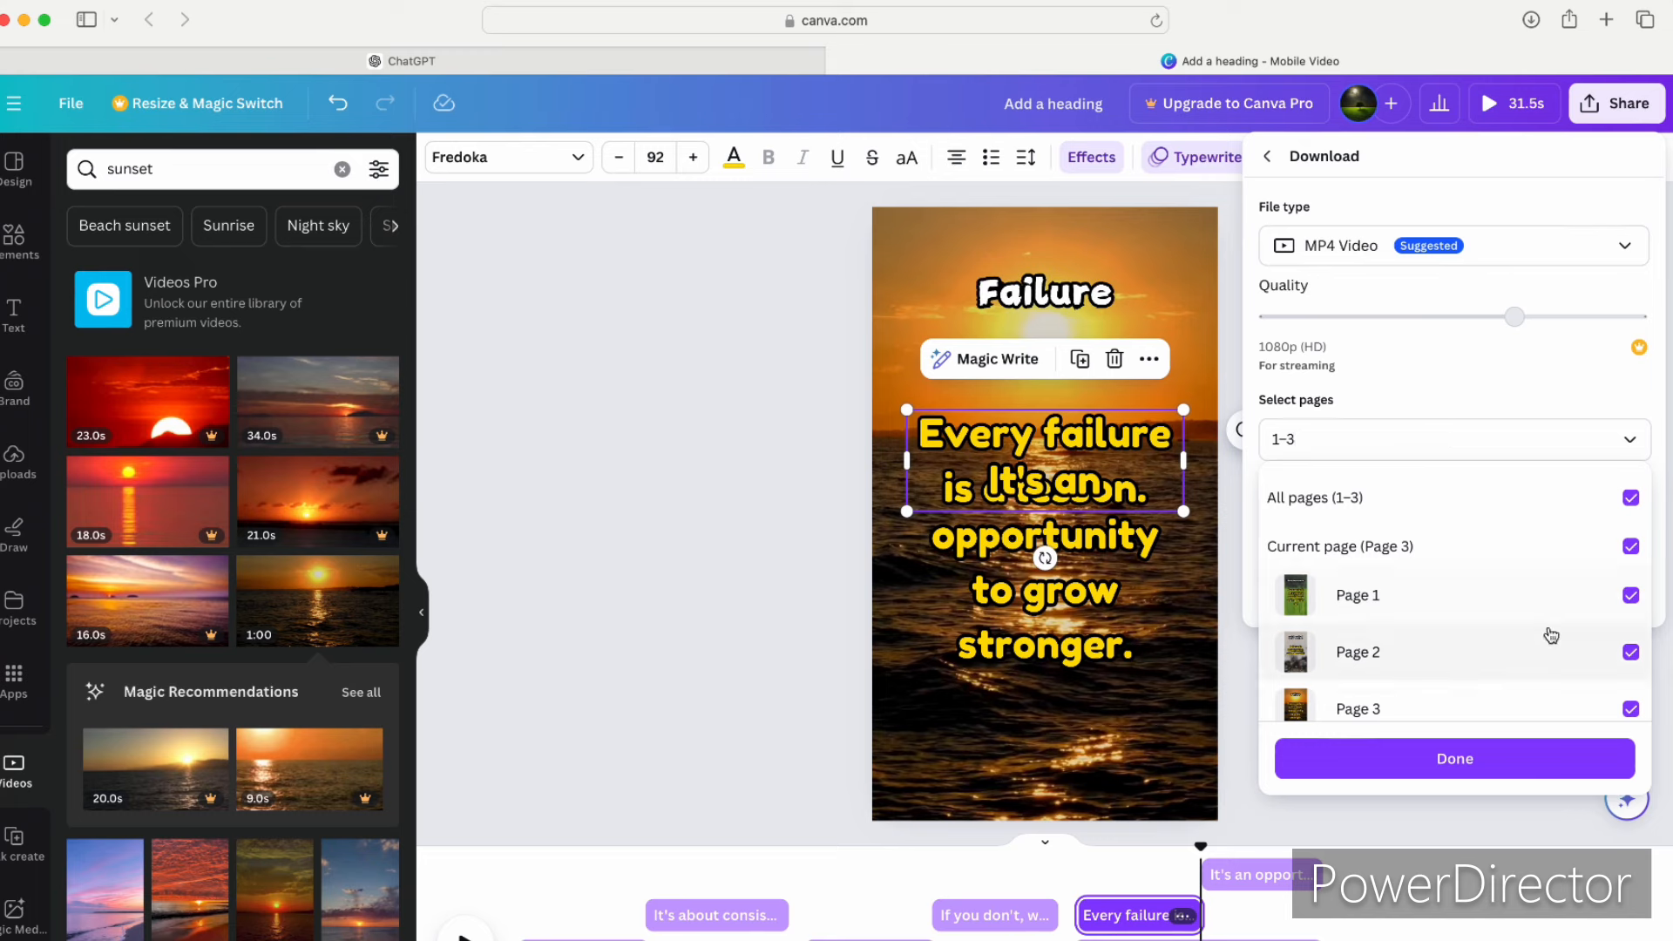
pyautogui.click(1631, 595)
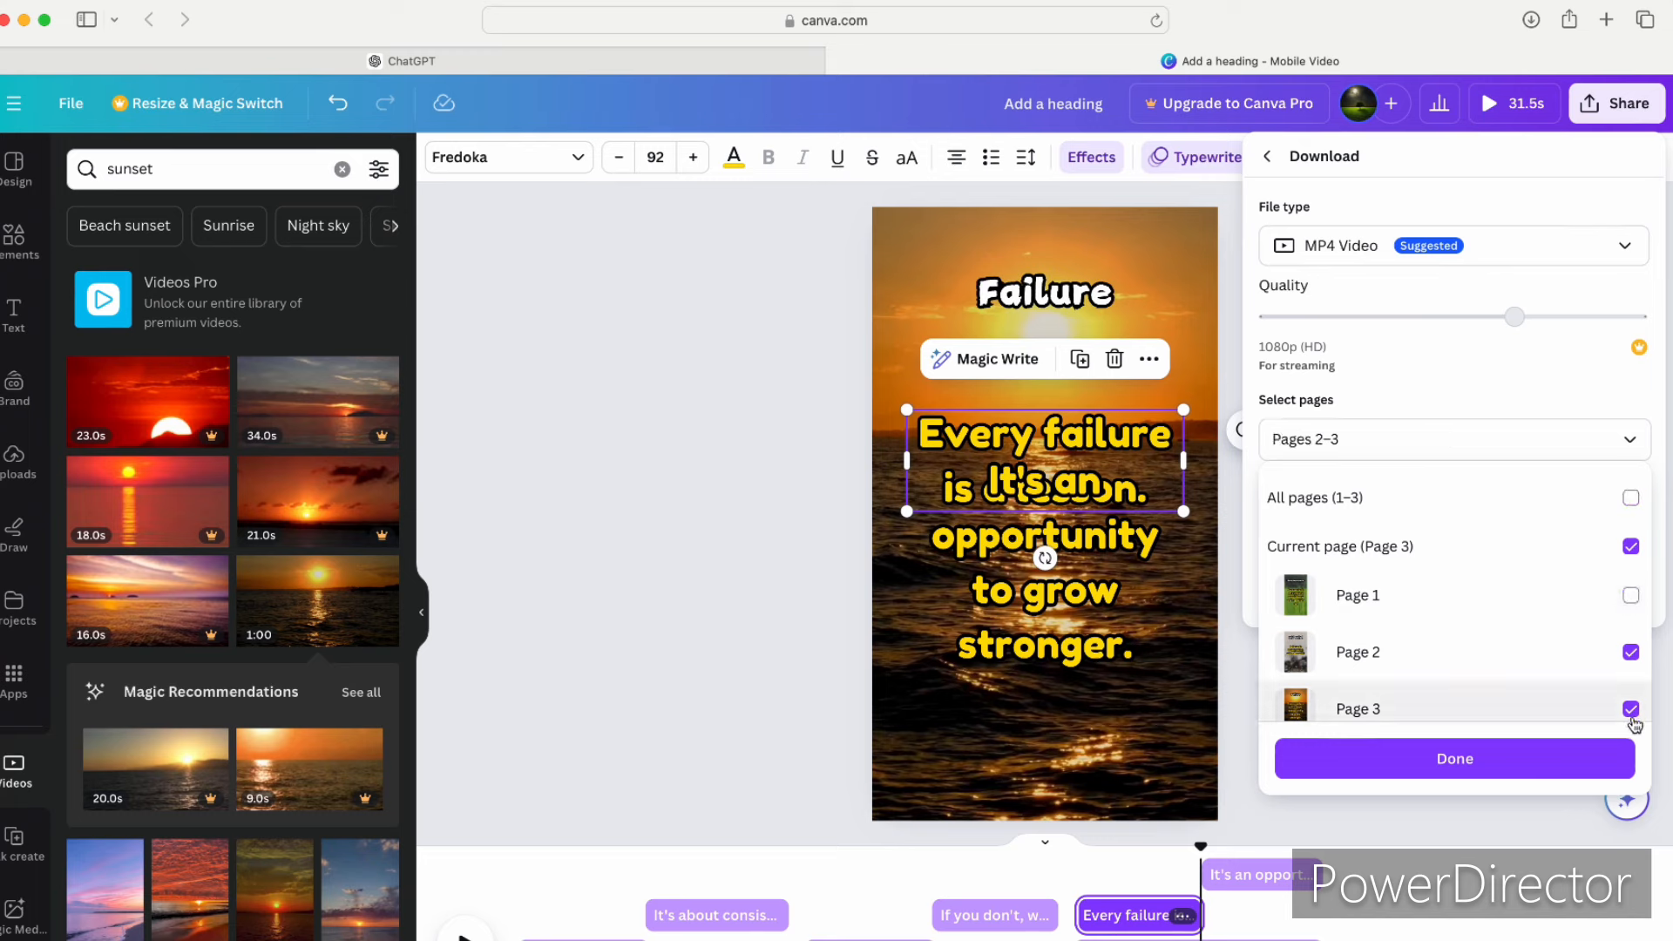
pyautogui.click(1630, 708)
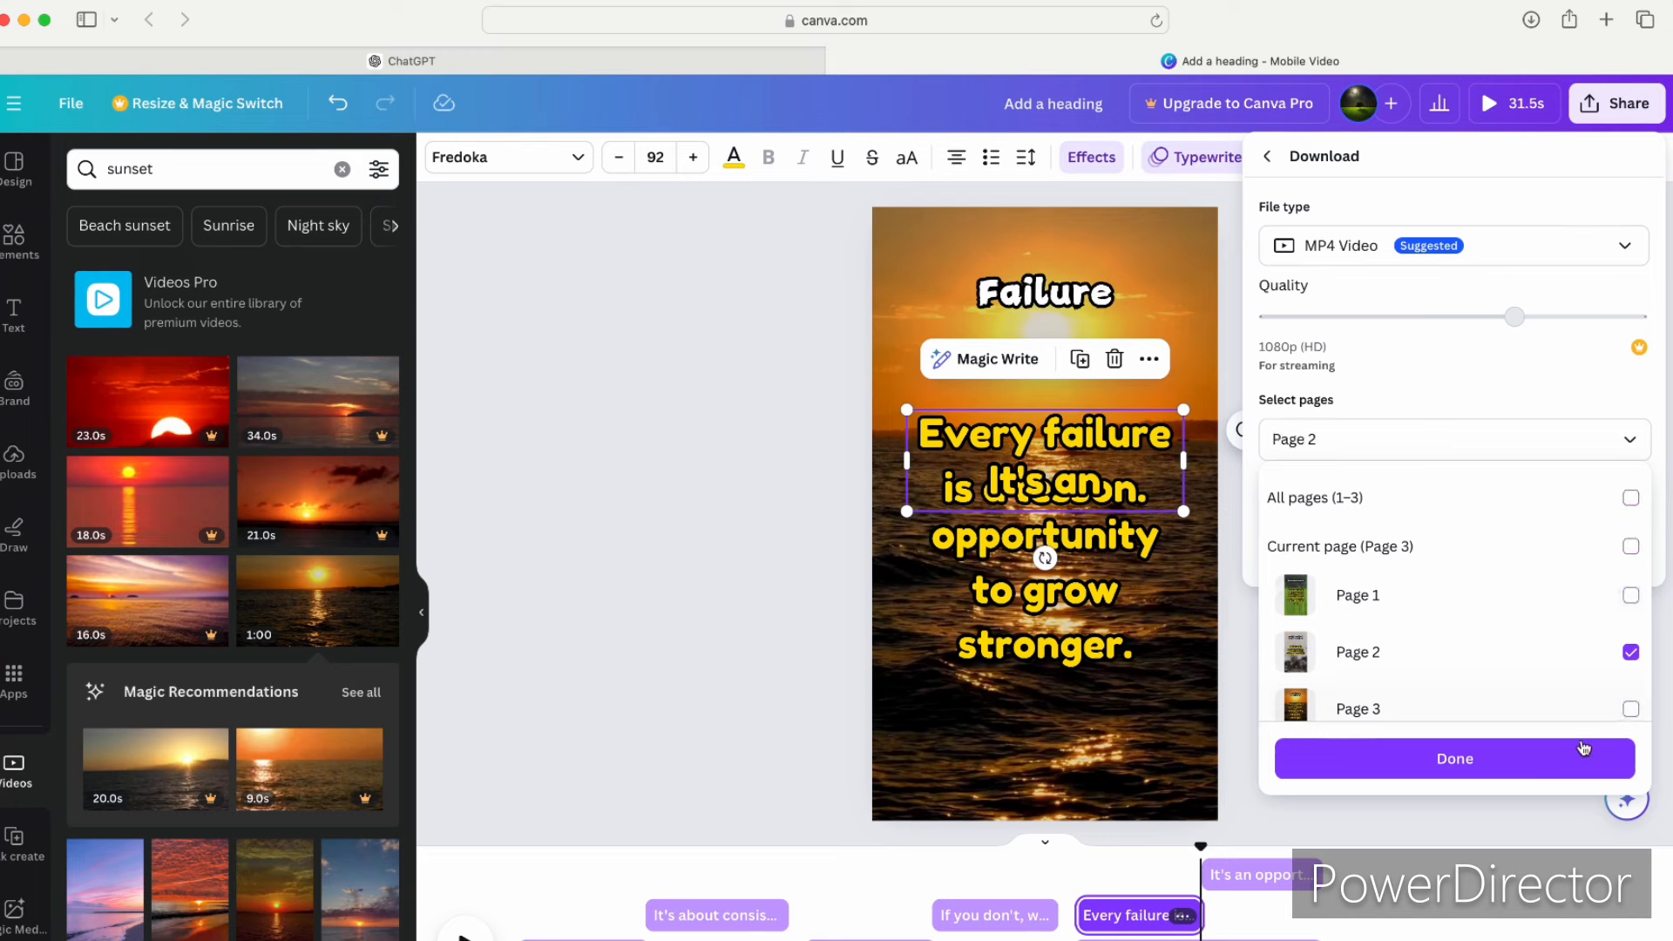
pyautogui.click(1492, 756)
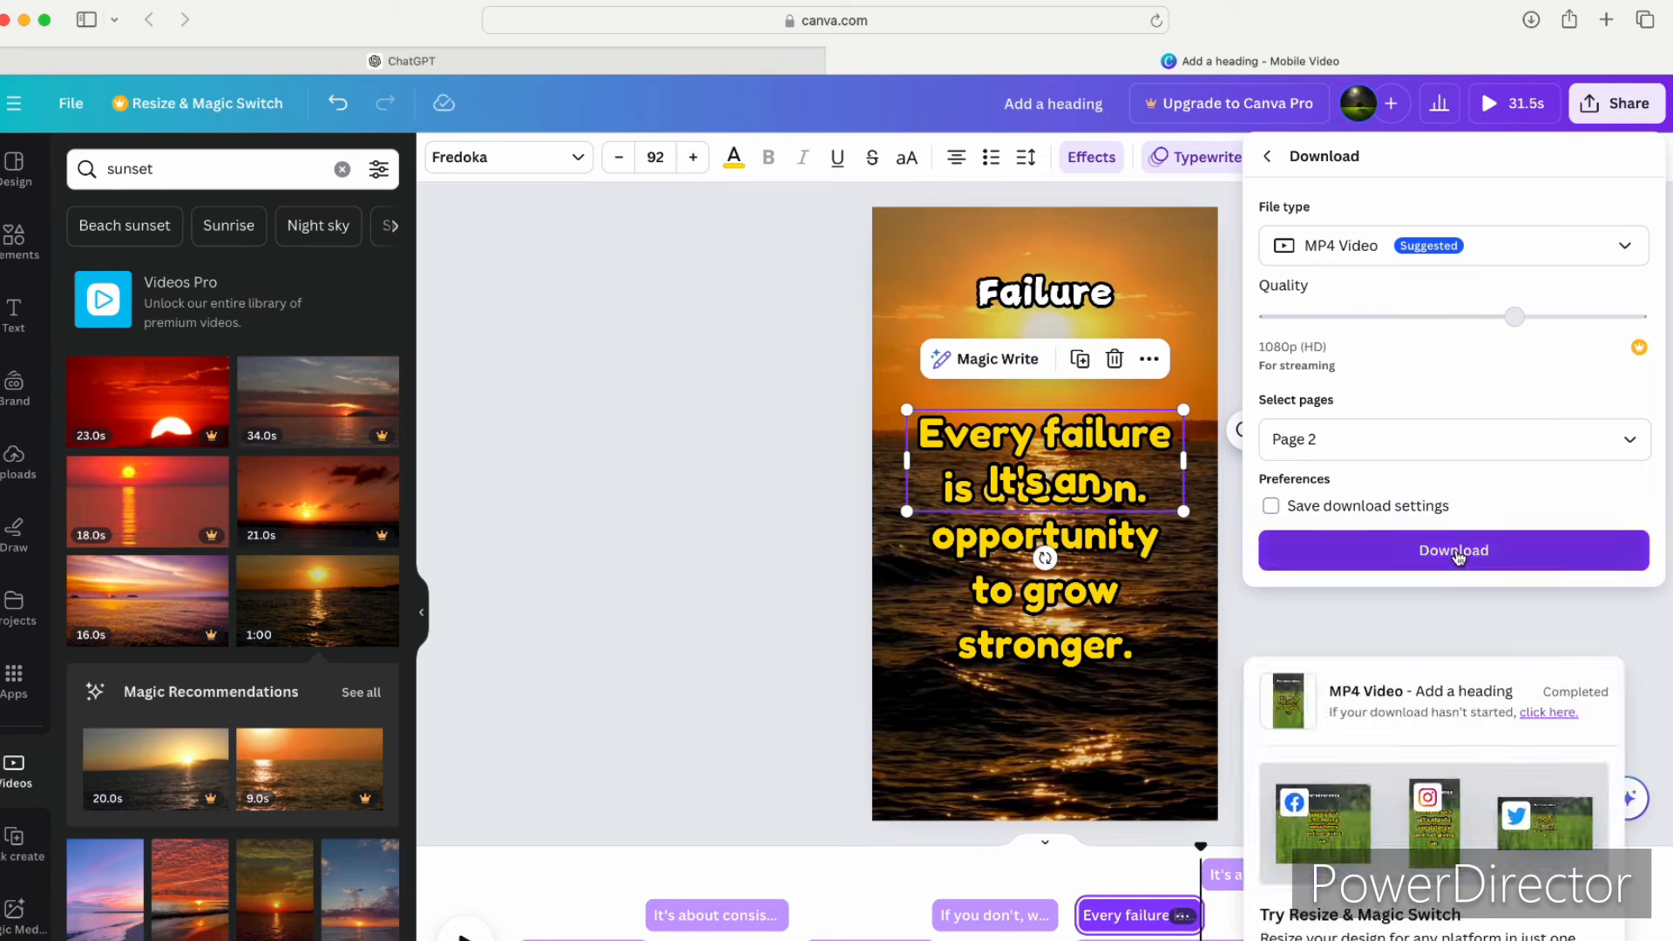
pyautogui.click(1458, 556)
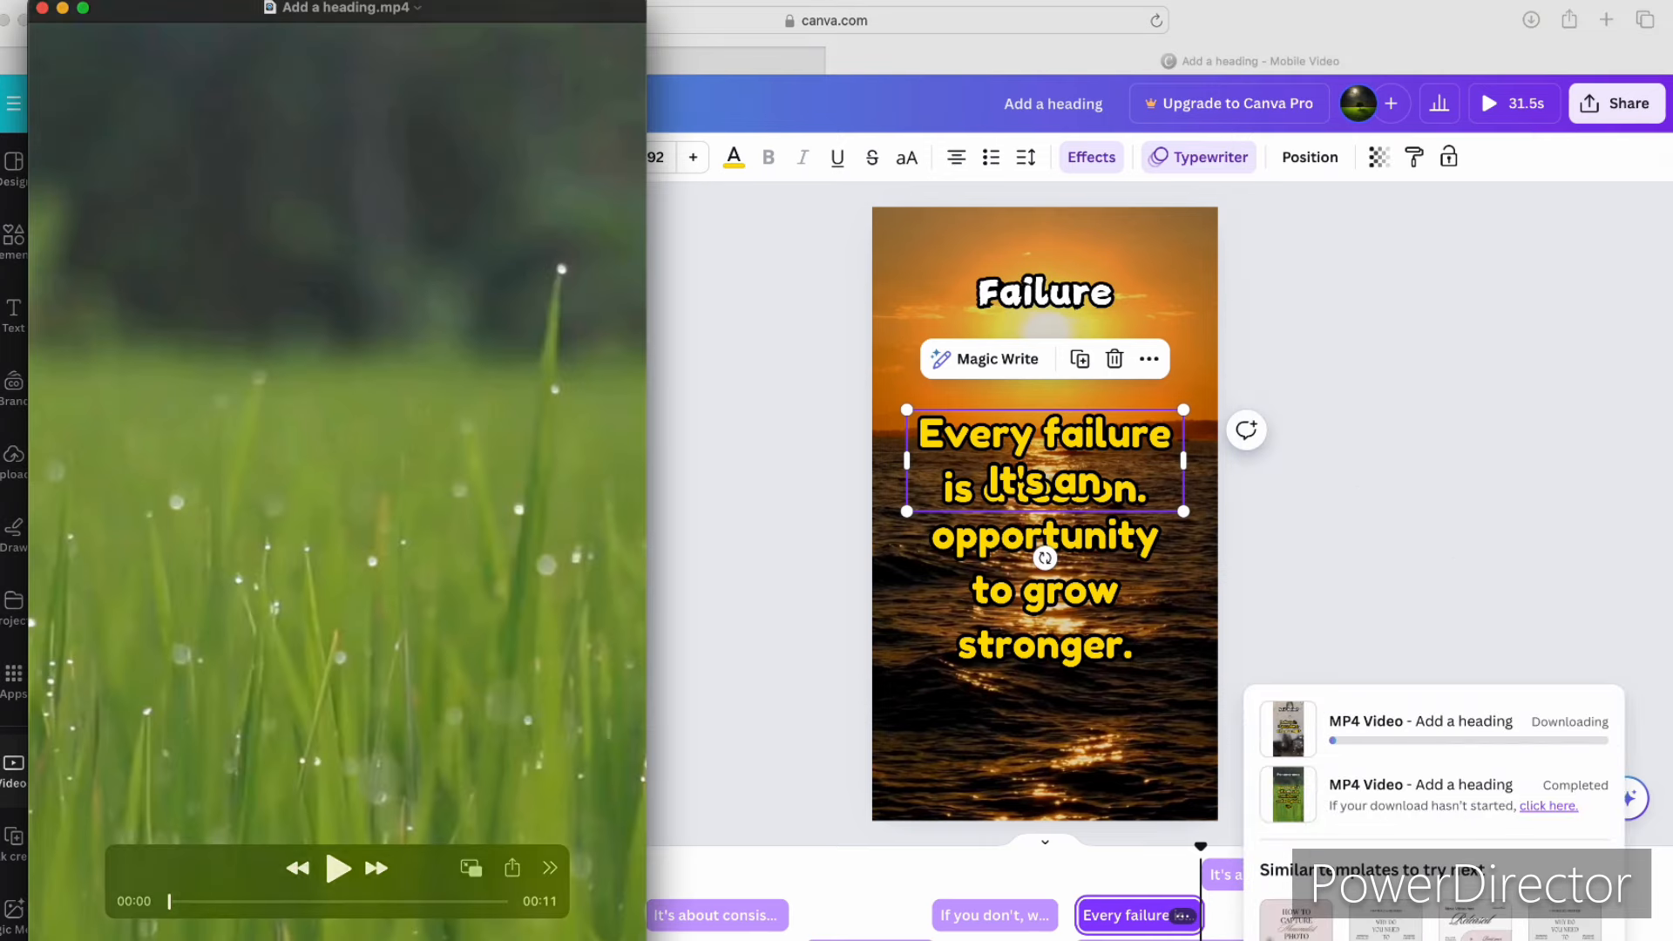
pyautogui.click(63, 9)
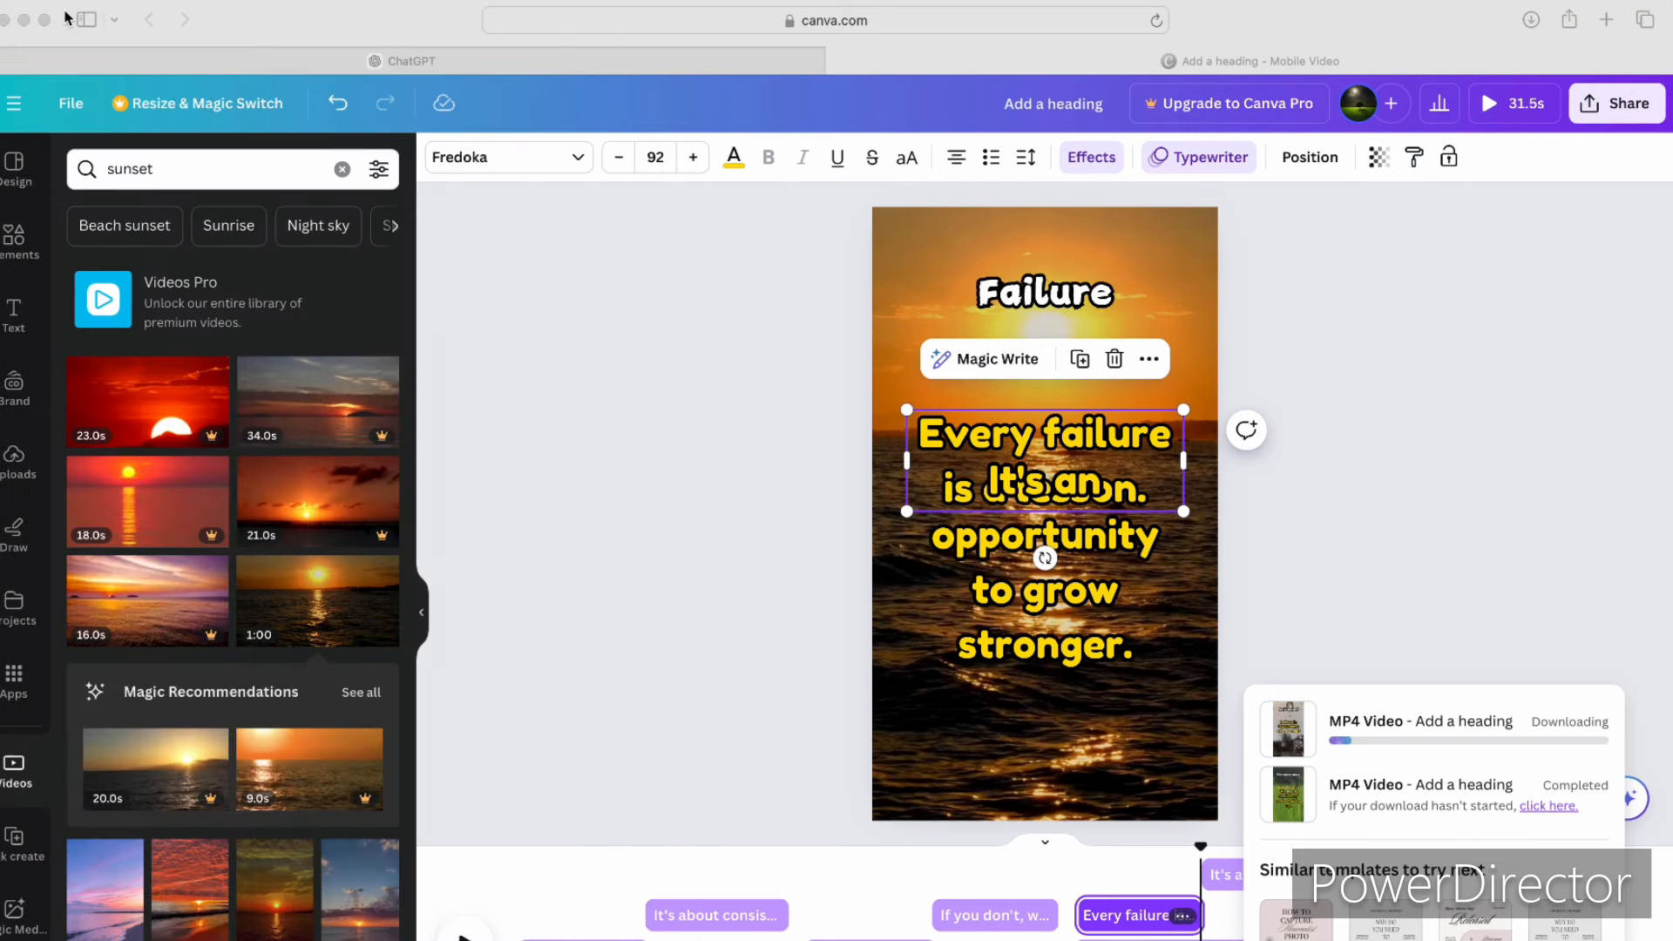